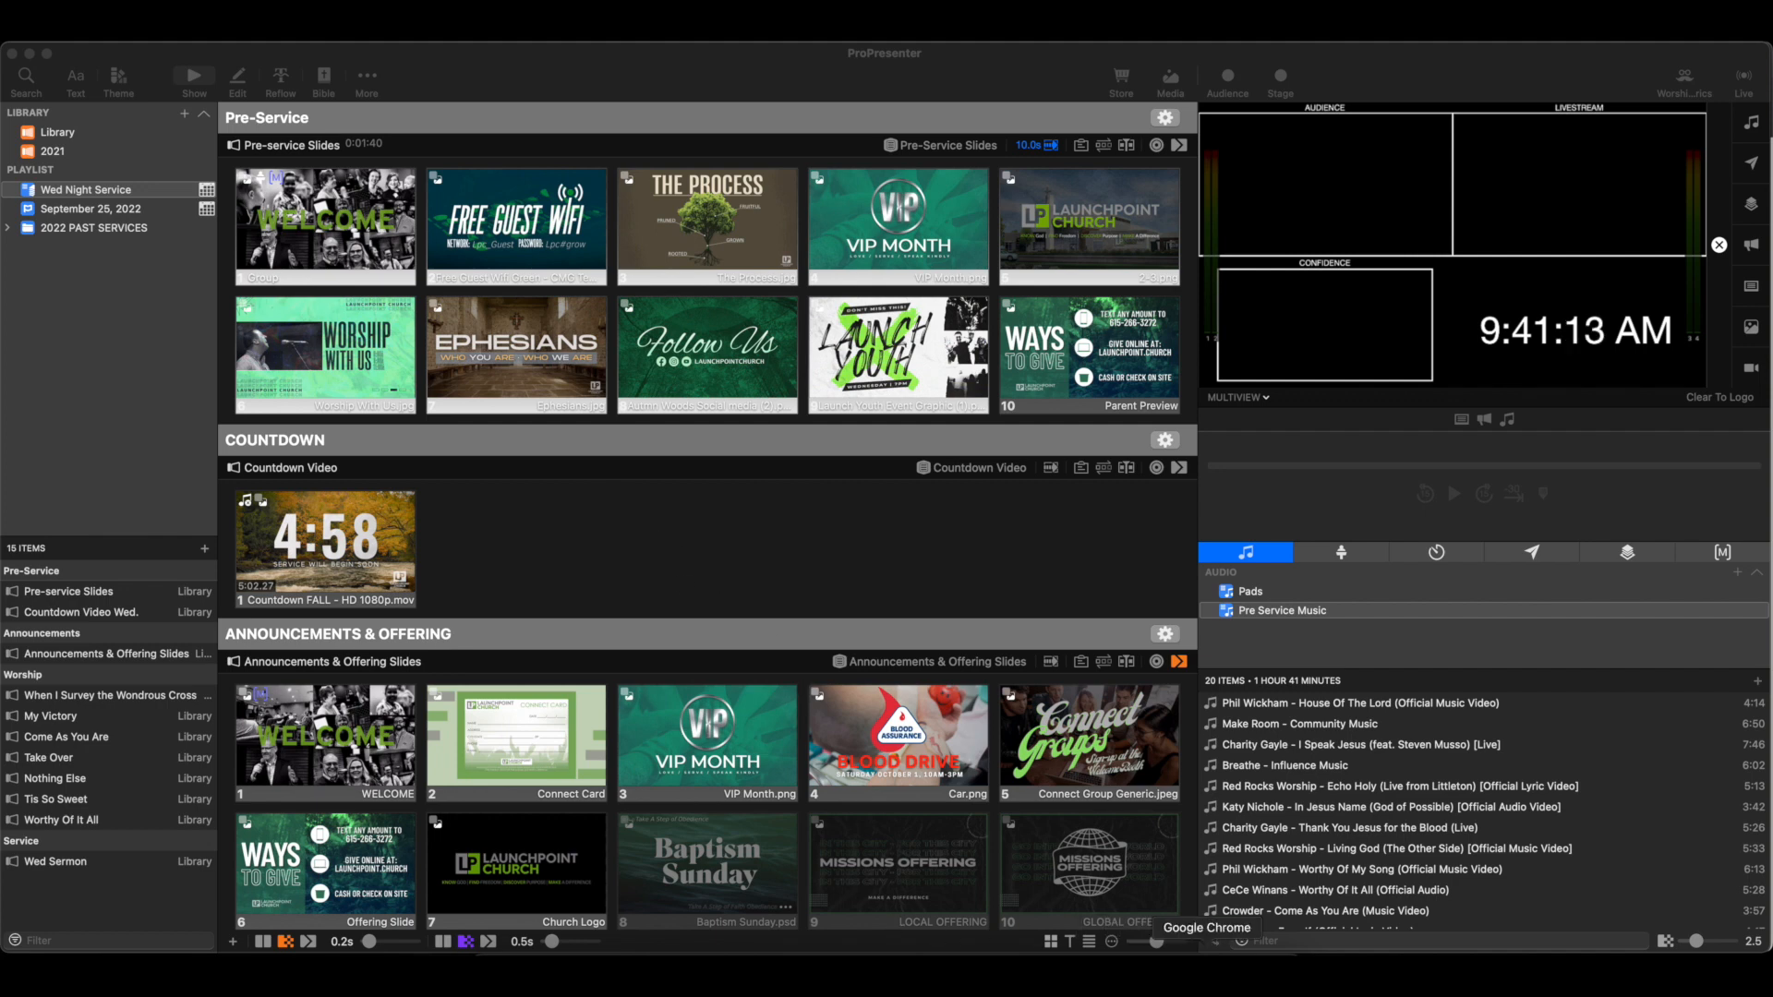
Step: Review the October 2, 2022 Sunday Morning service order in Planning Center in Chrome, comparing it with the current ProPresenter playlist
left_click(1207, 940)
scroll(744, 792, "up", 4)
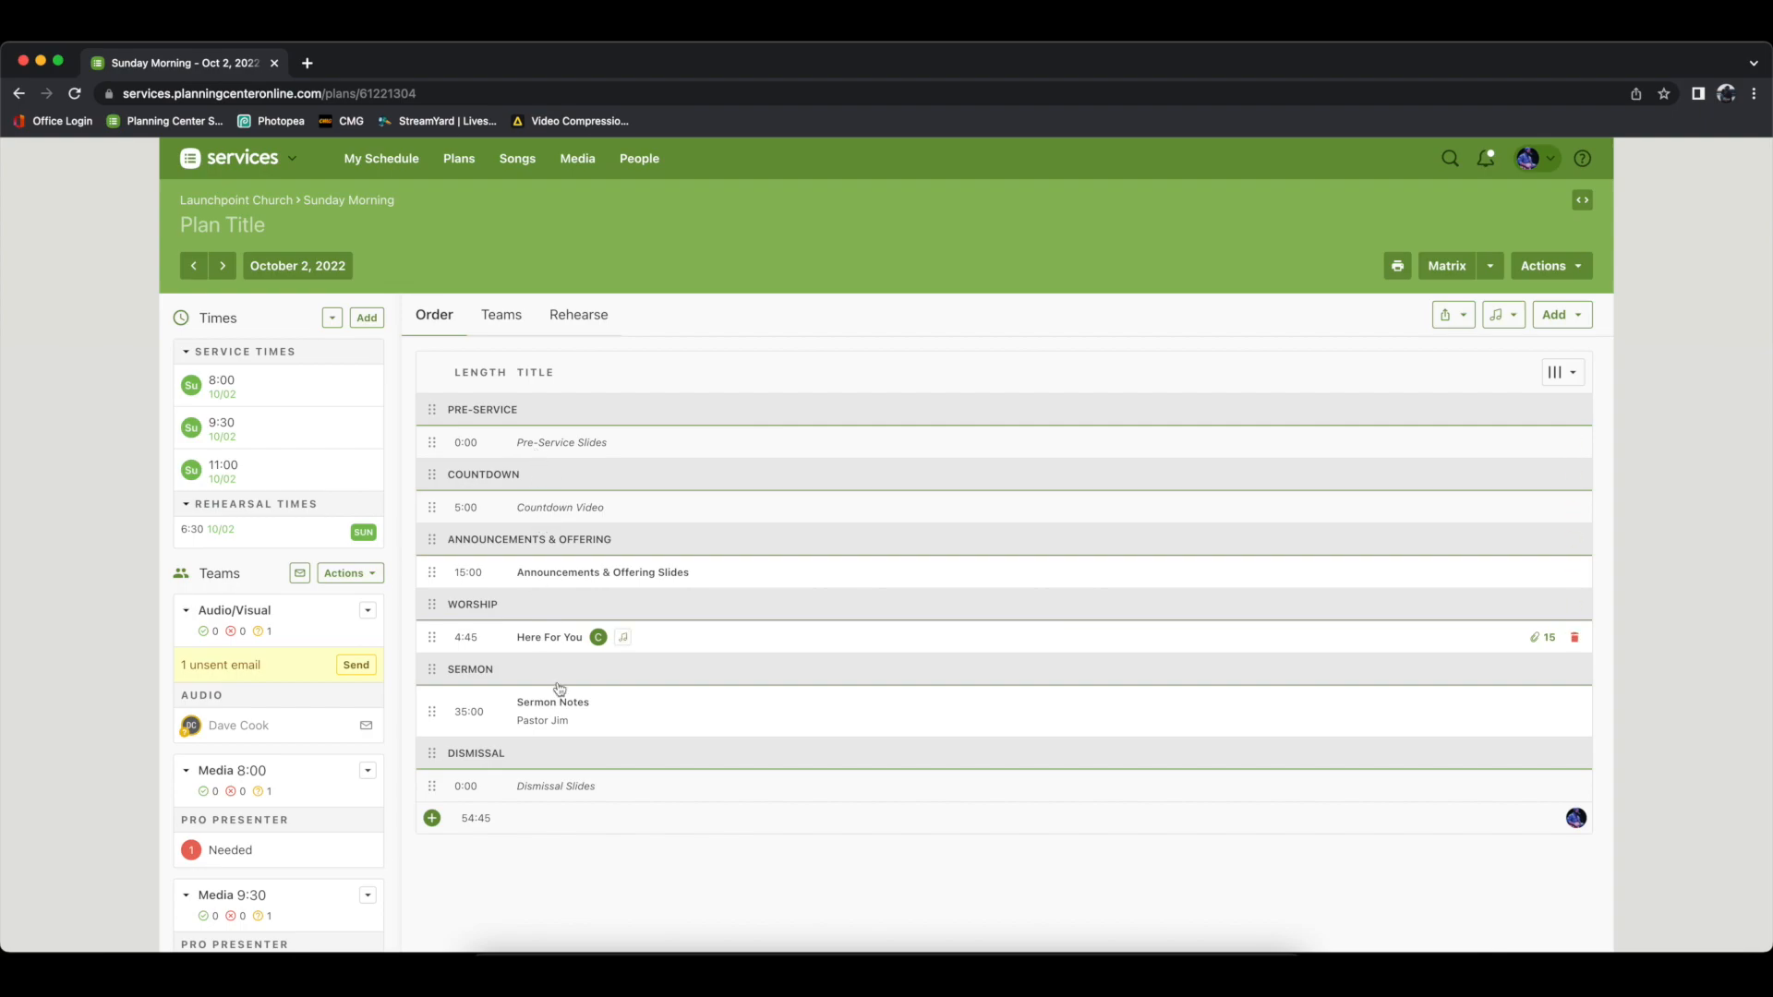
left_click(738, 946)
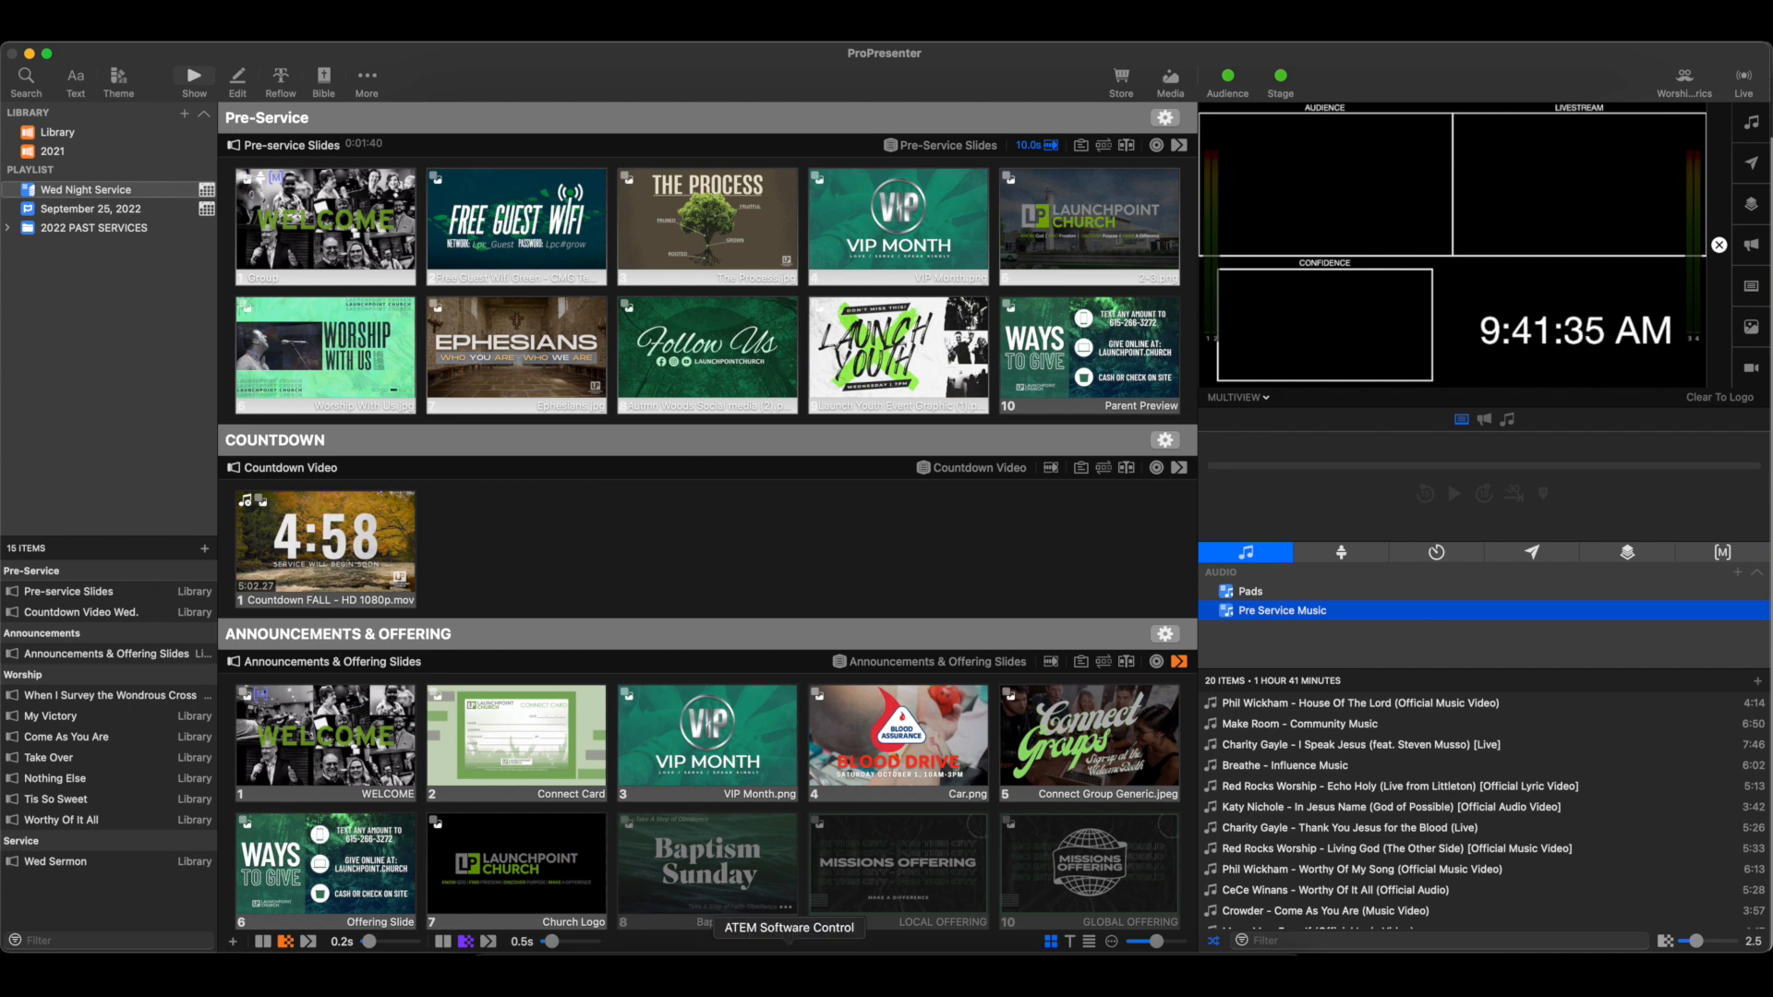
left_click(1206, 965)
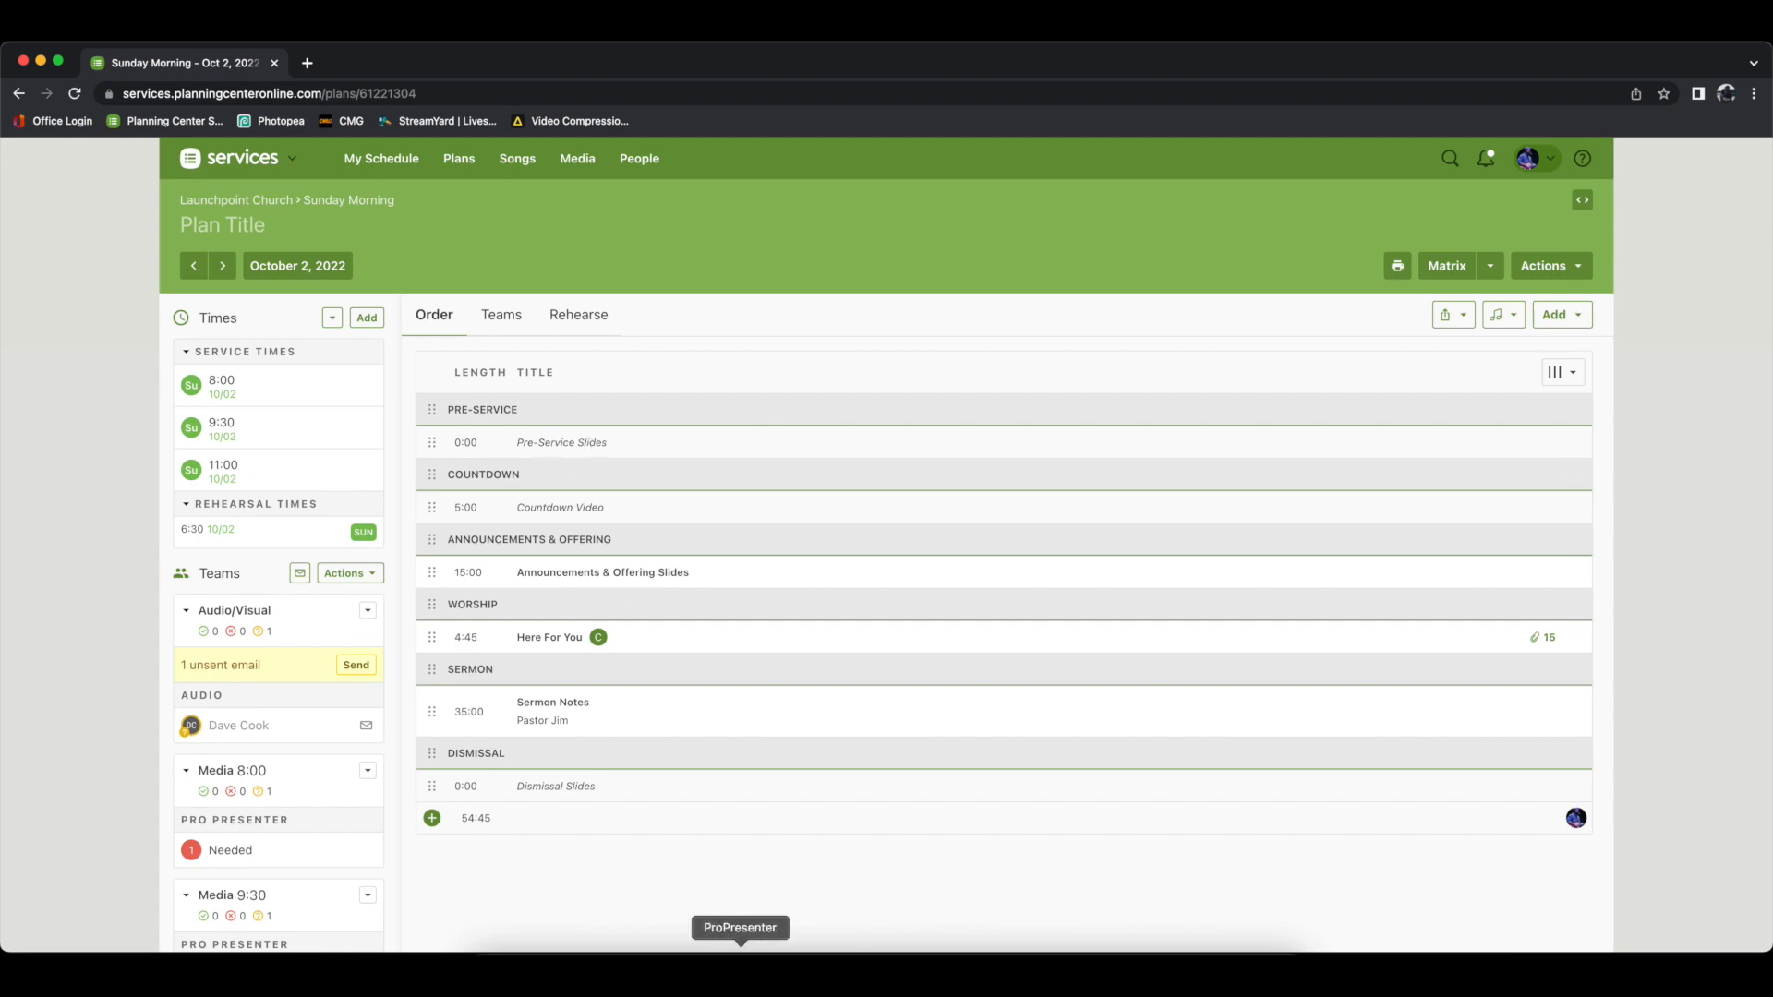
left_click(743, 954)
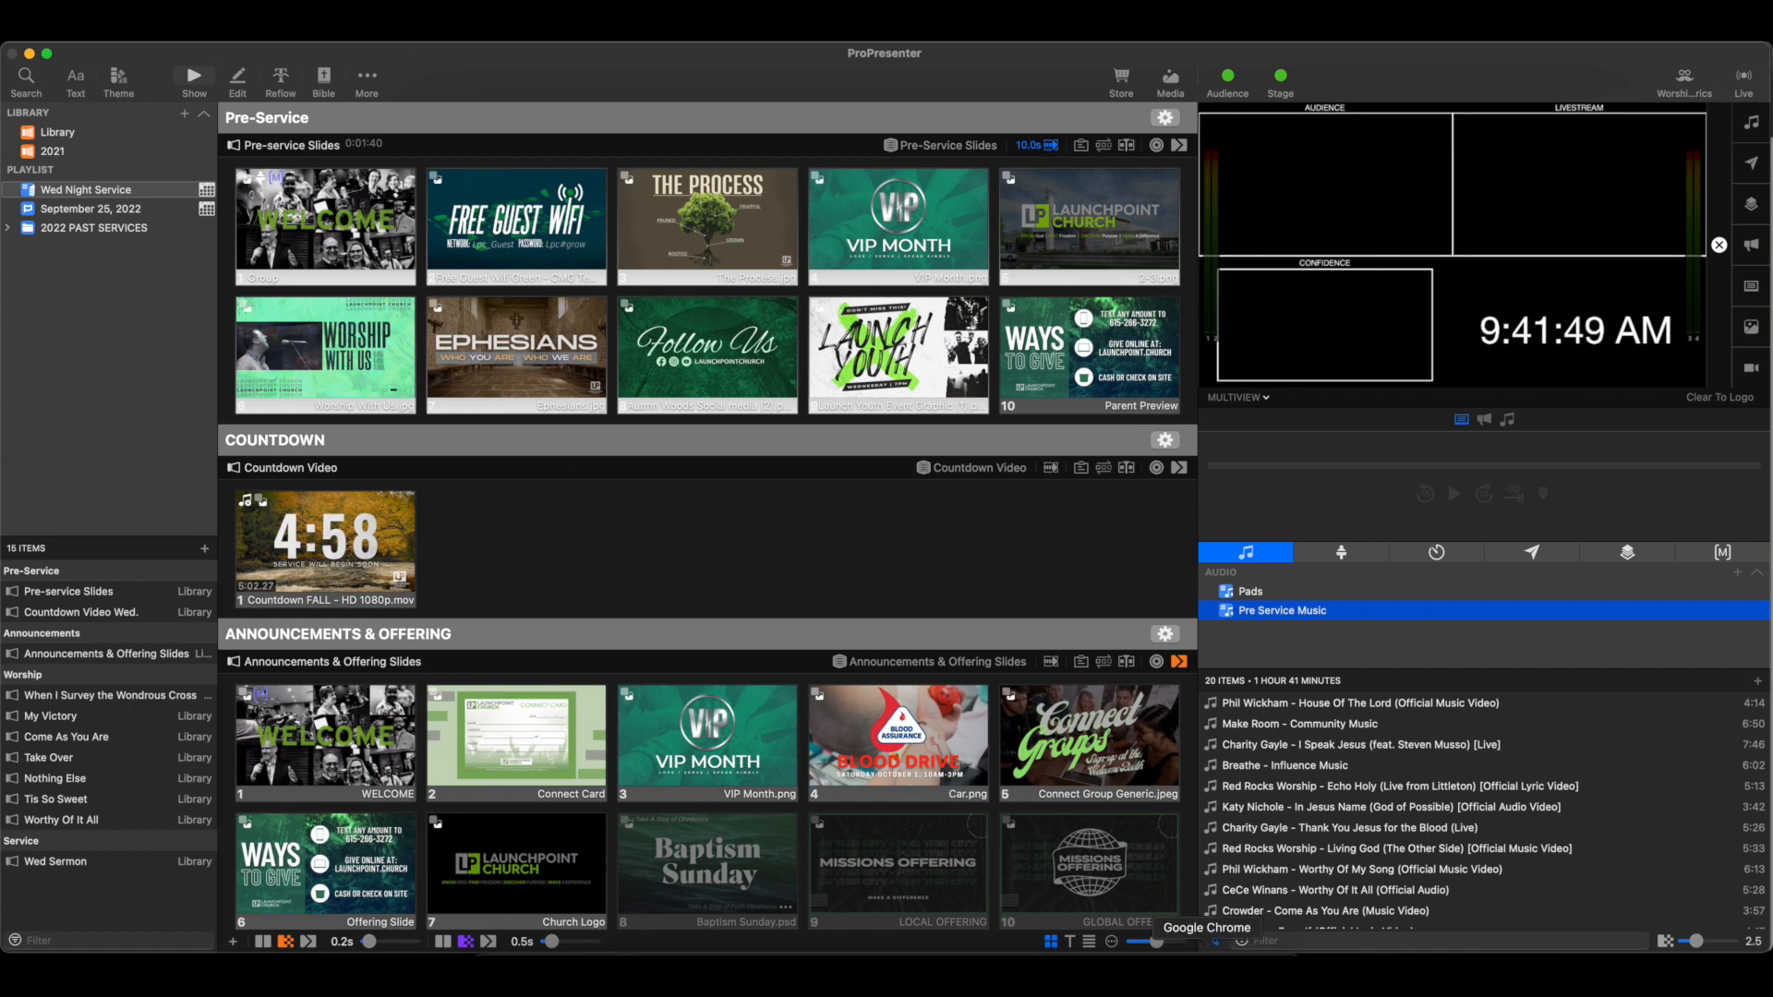
left_click(1206, 946)
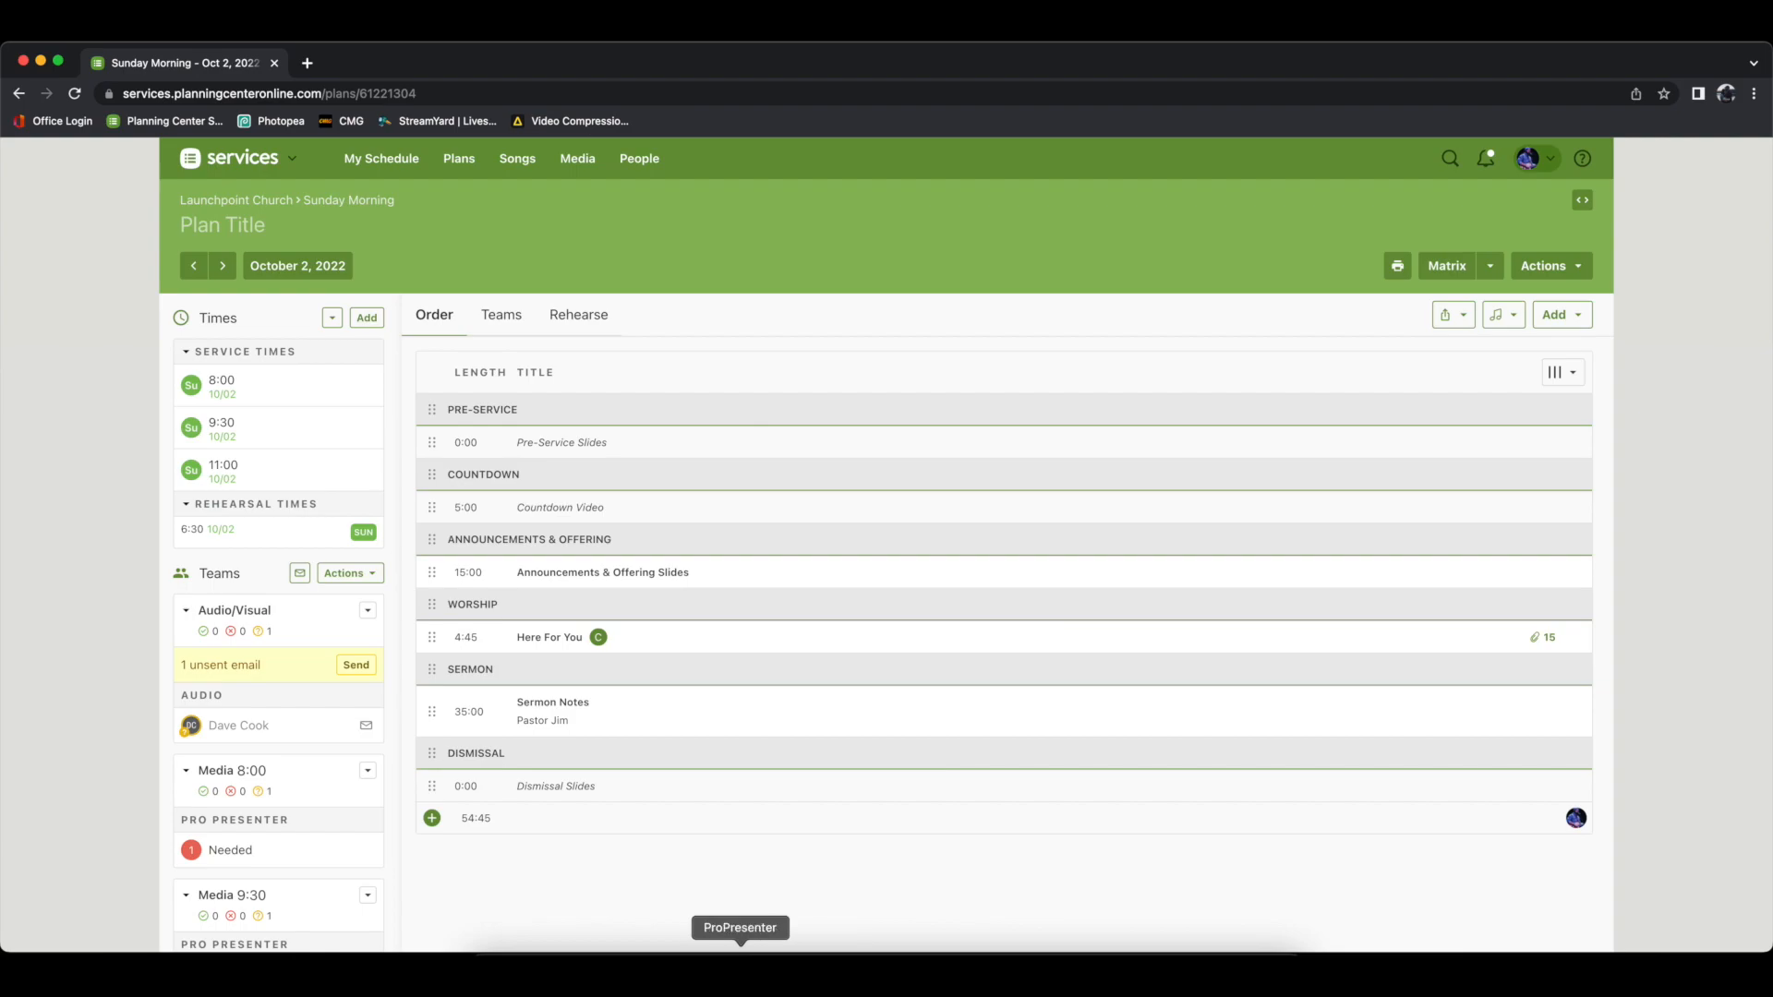
left_click(739, 965)
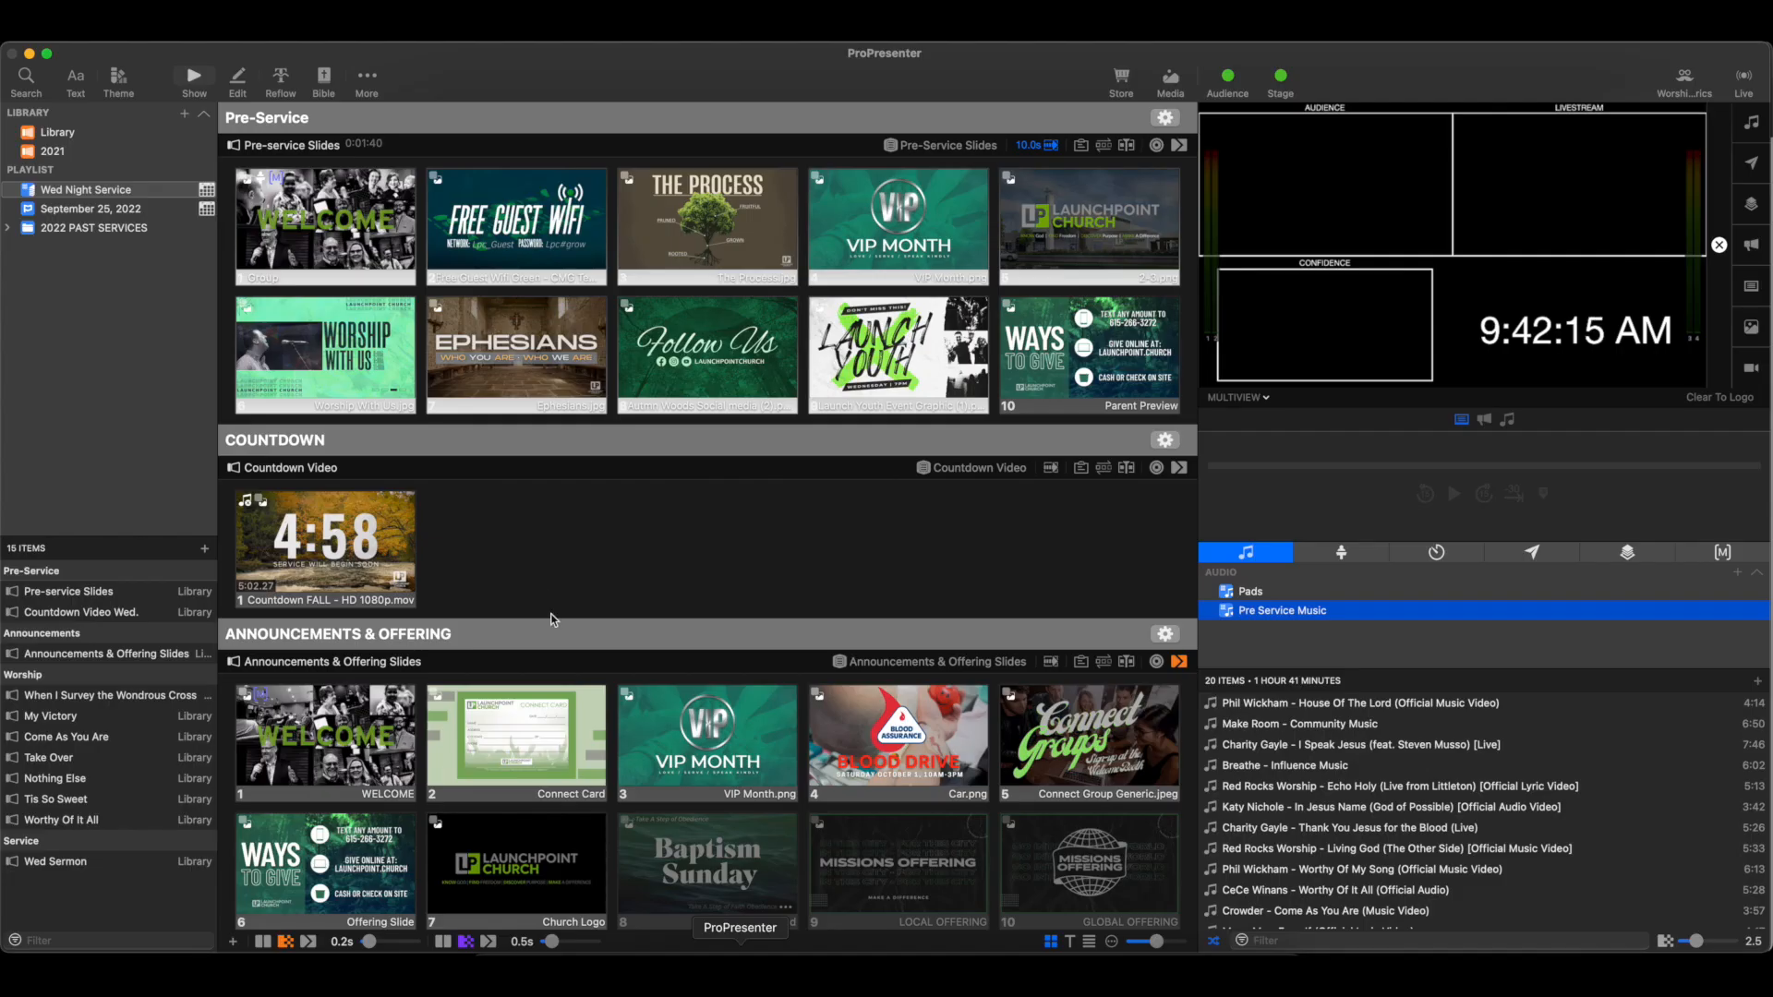
Step: Move the September 25, 2022 playlist into the 2022 PAST SERVICES folder and collapse the folder
left_click_drag(84, 211, 84, 229)
scroll(85, 250, "up", 10)
left_click(7, 210)
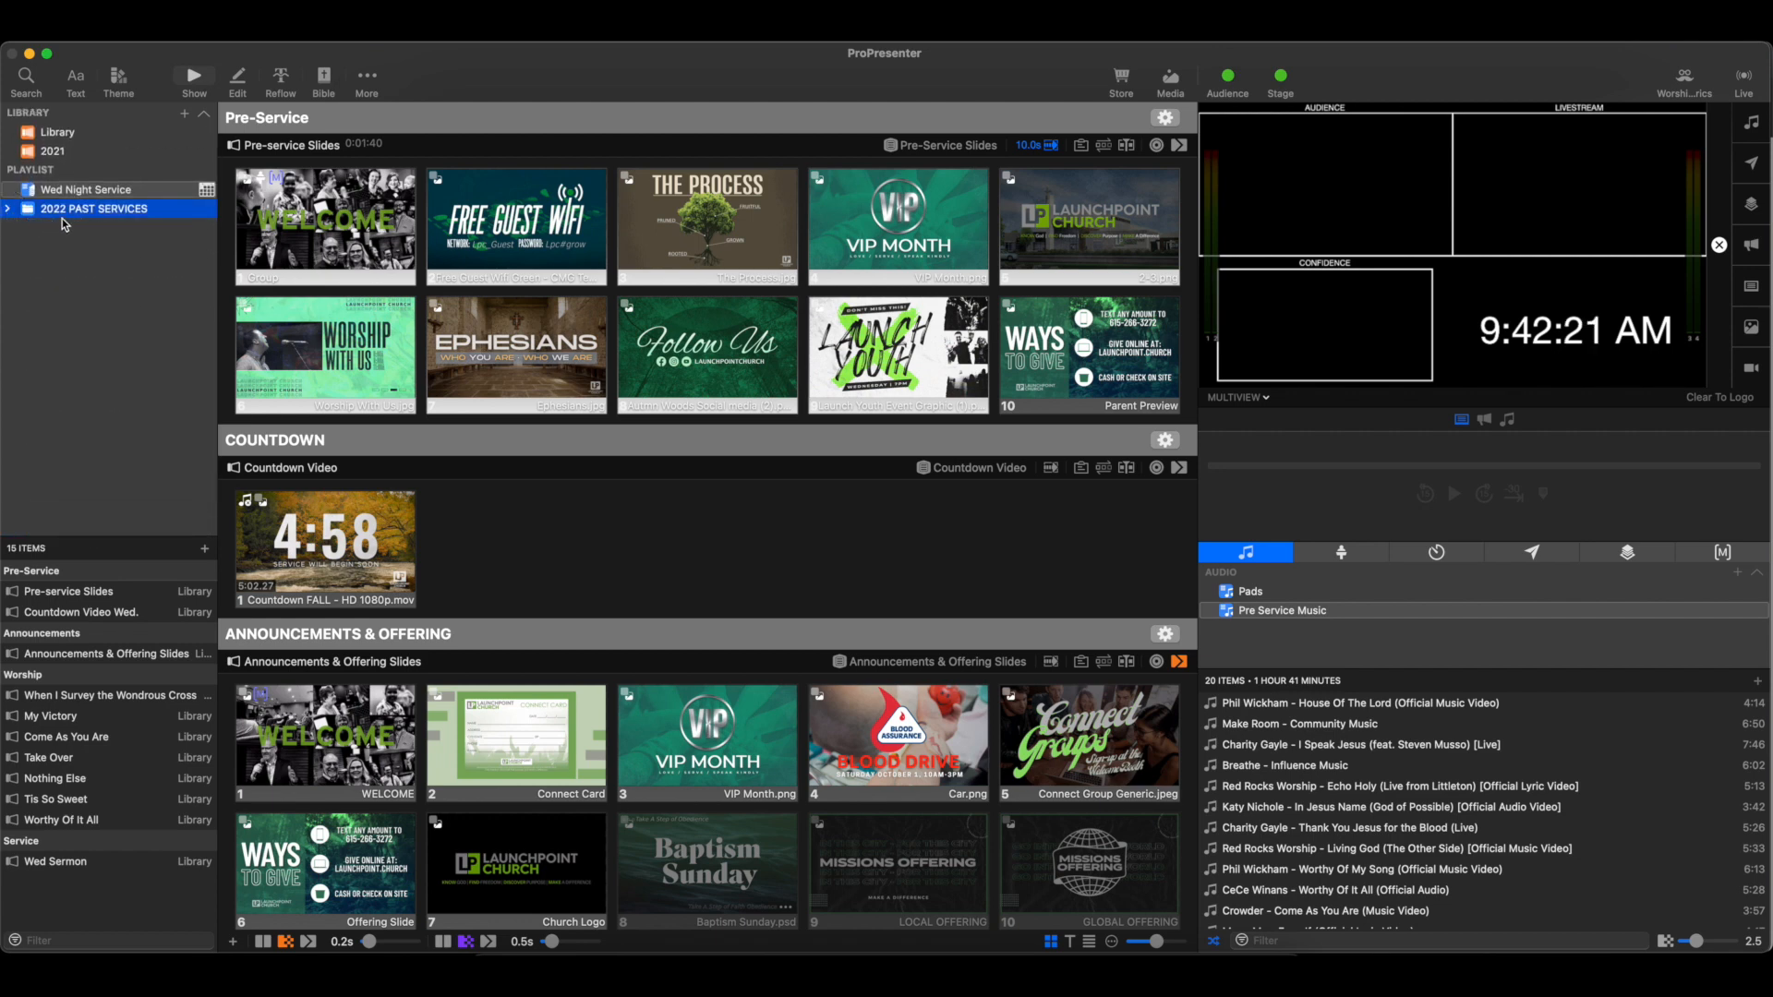
Step: Import the Sunday Morning plan for October 2, 2022 from Planning Center as a new playlist
left_click(185, 115)
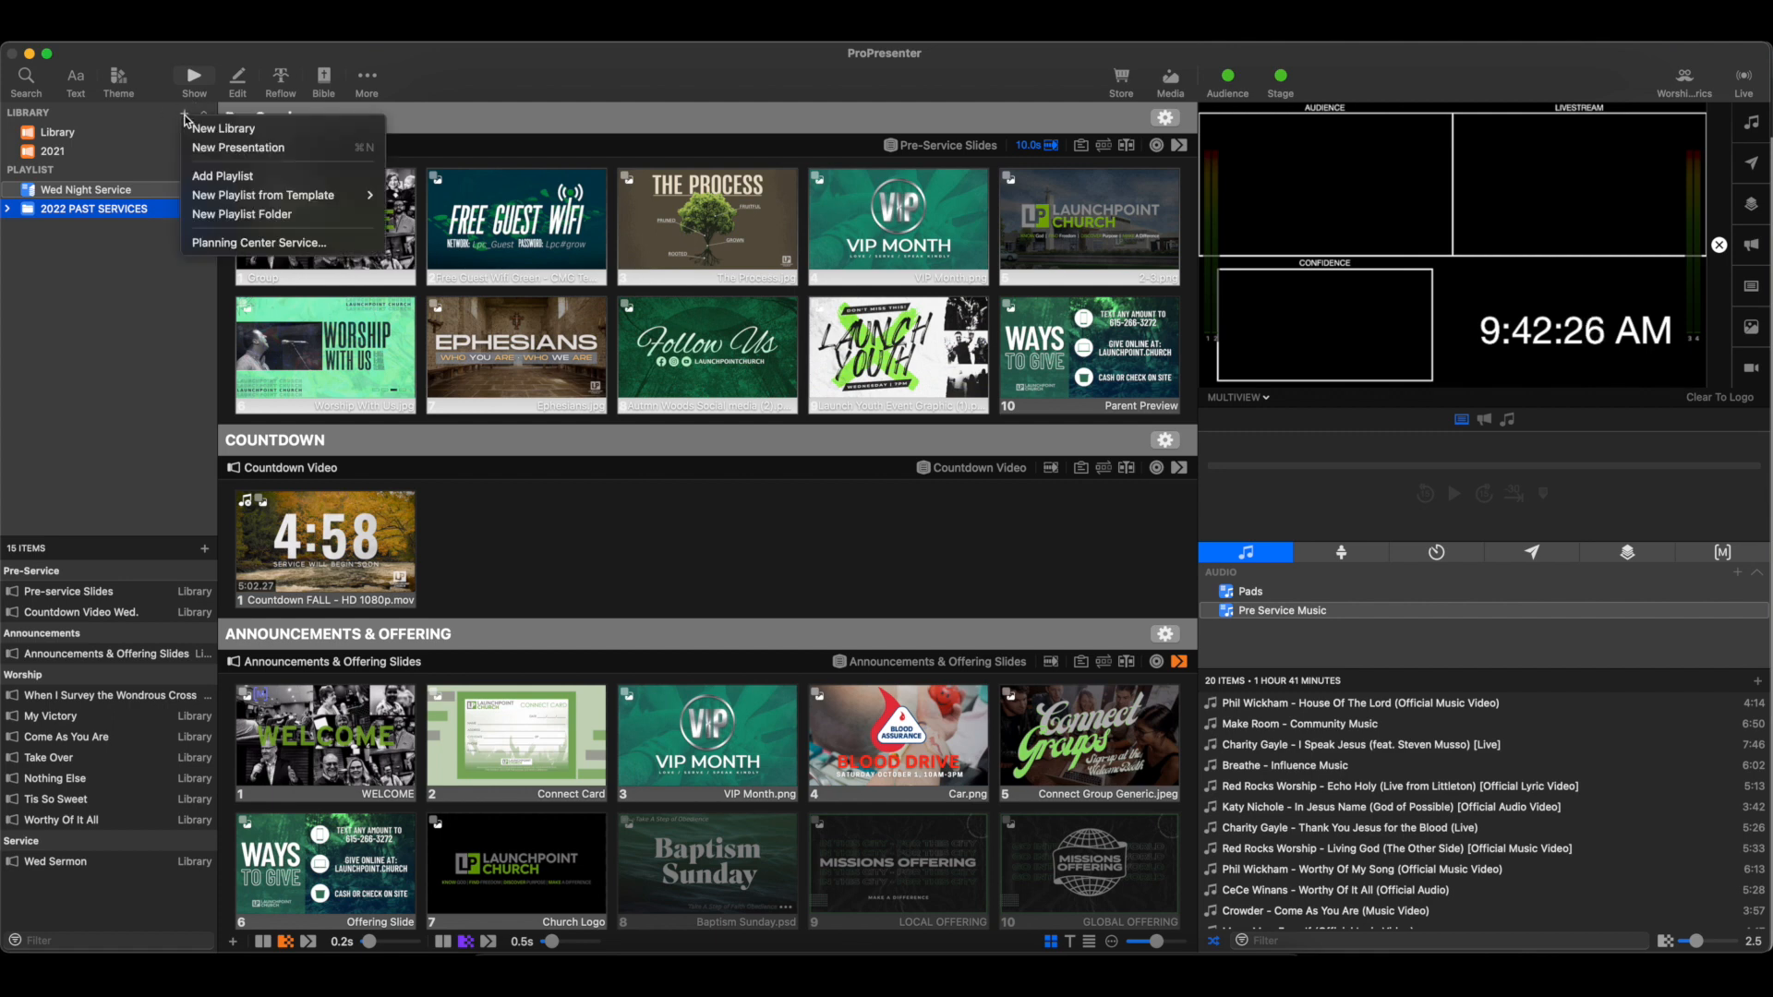
left_click(245, 244)
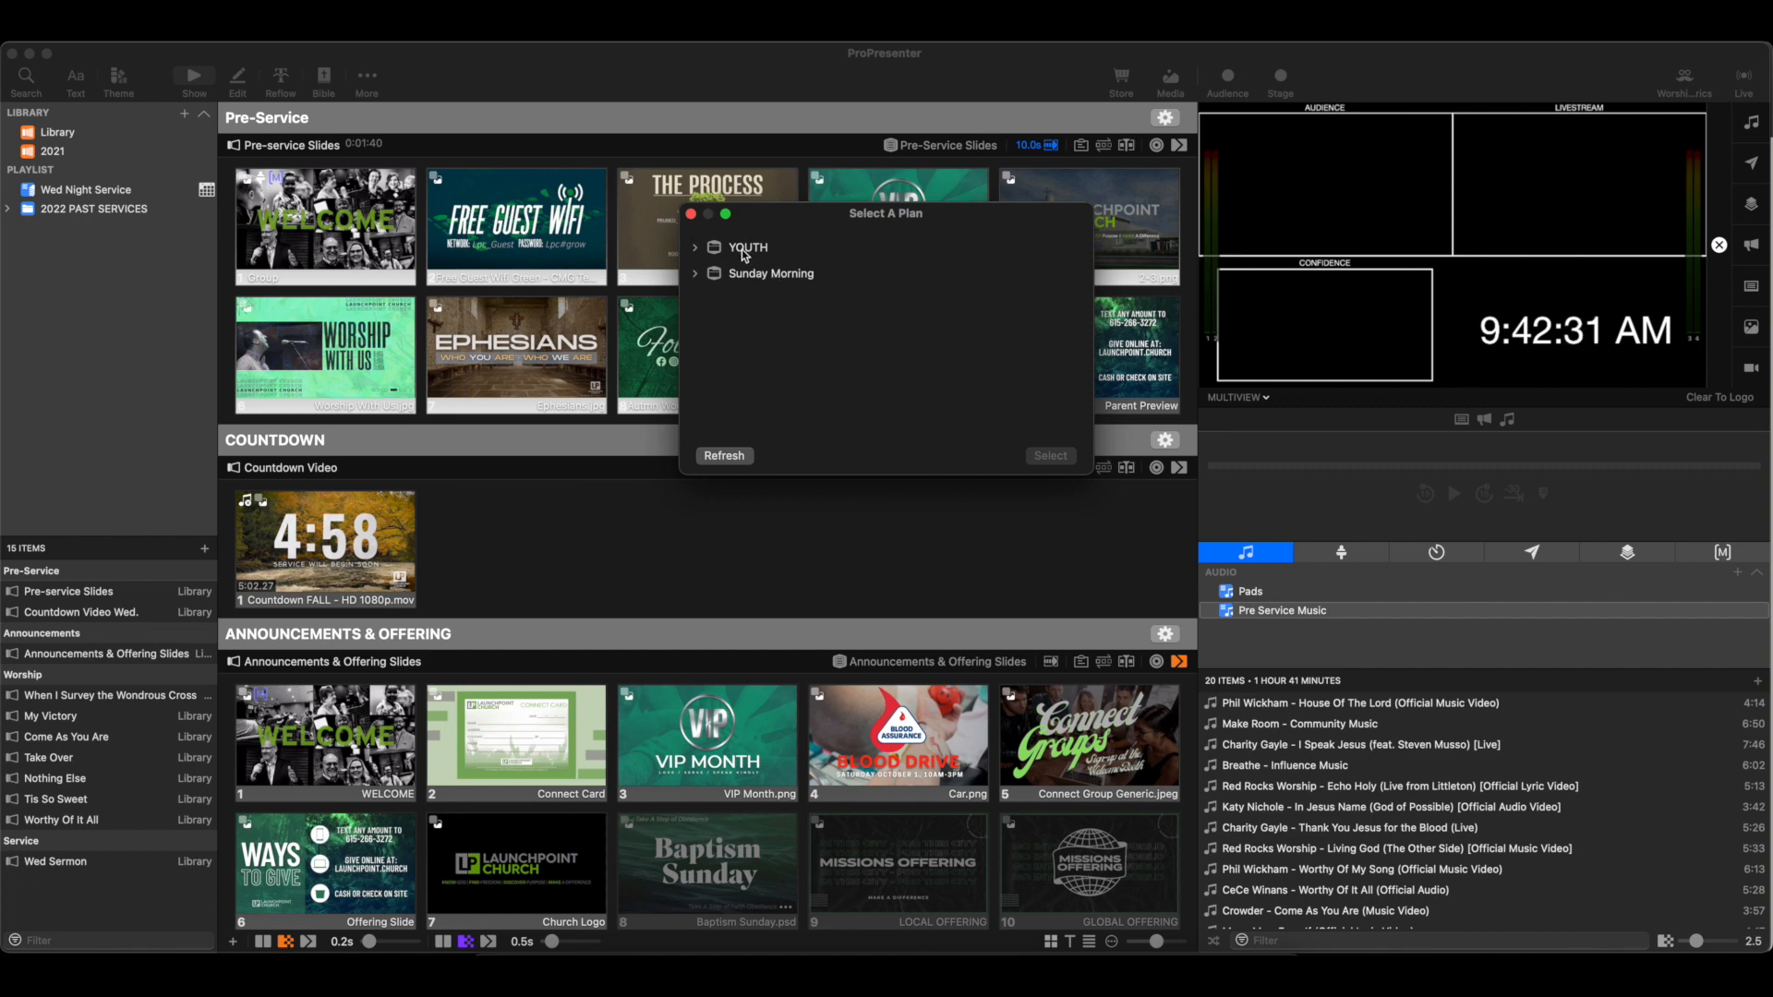
left_click(696, 274)
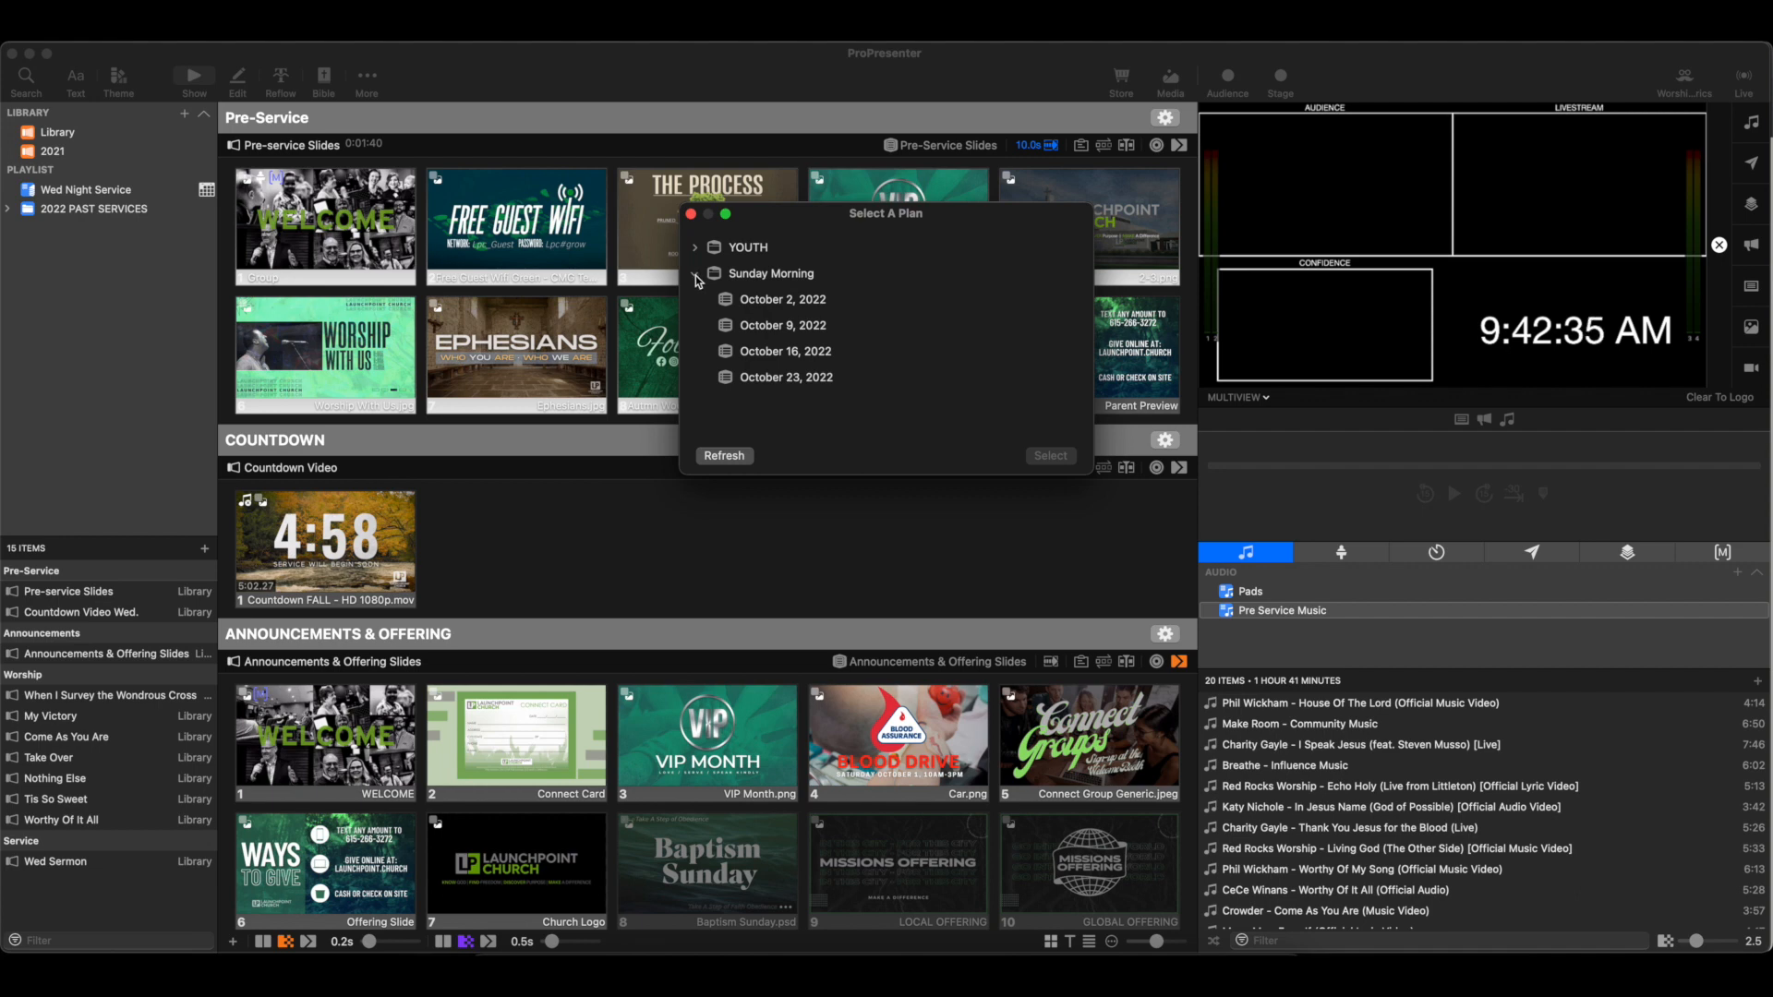
left_click(761, 302)
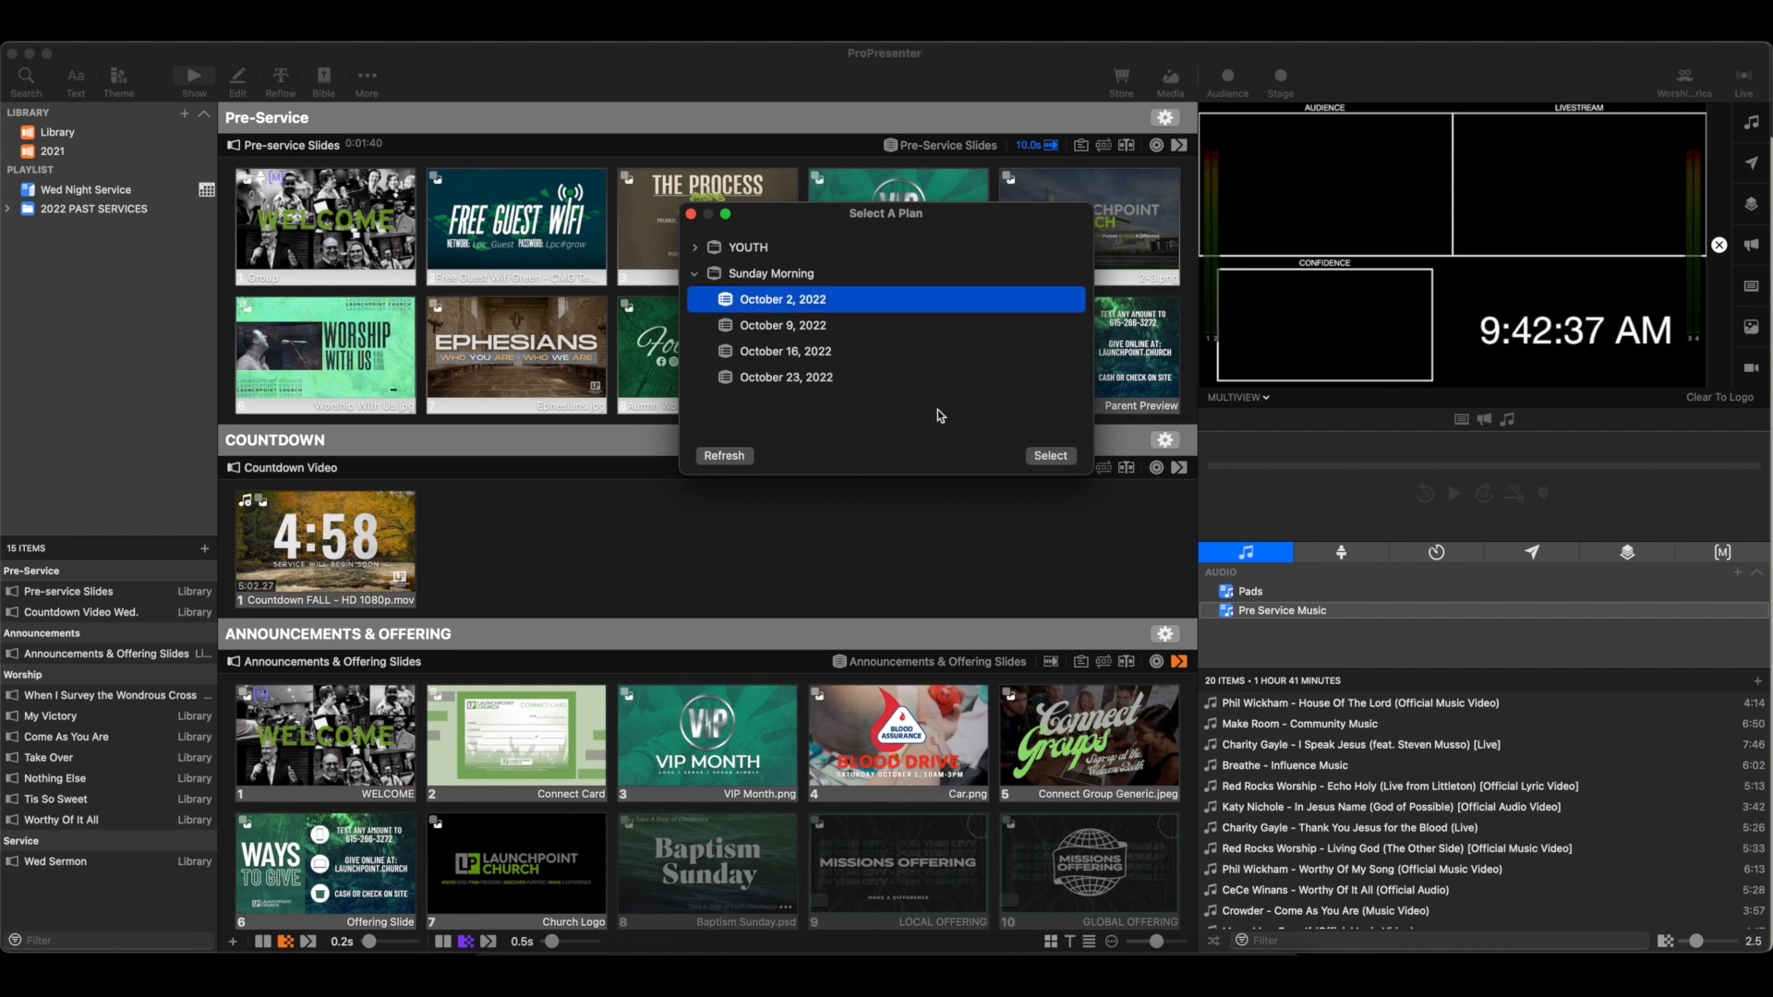
left_click(1049, 455)
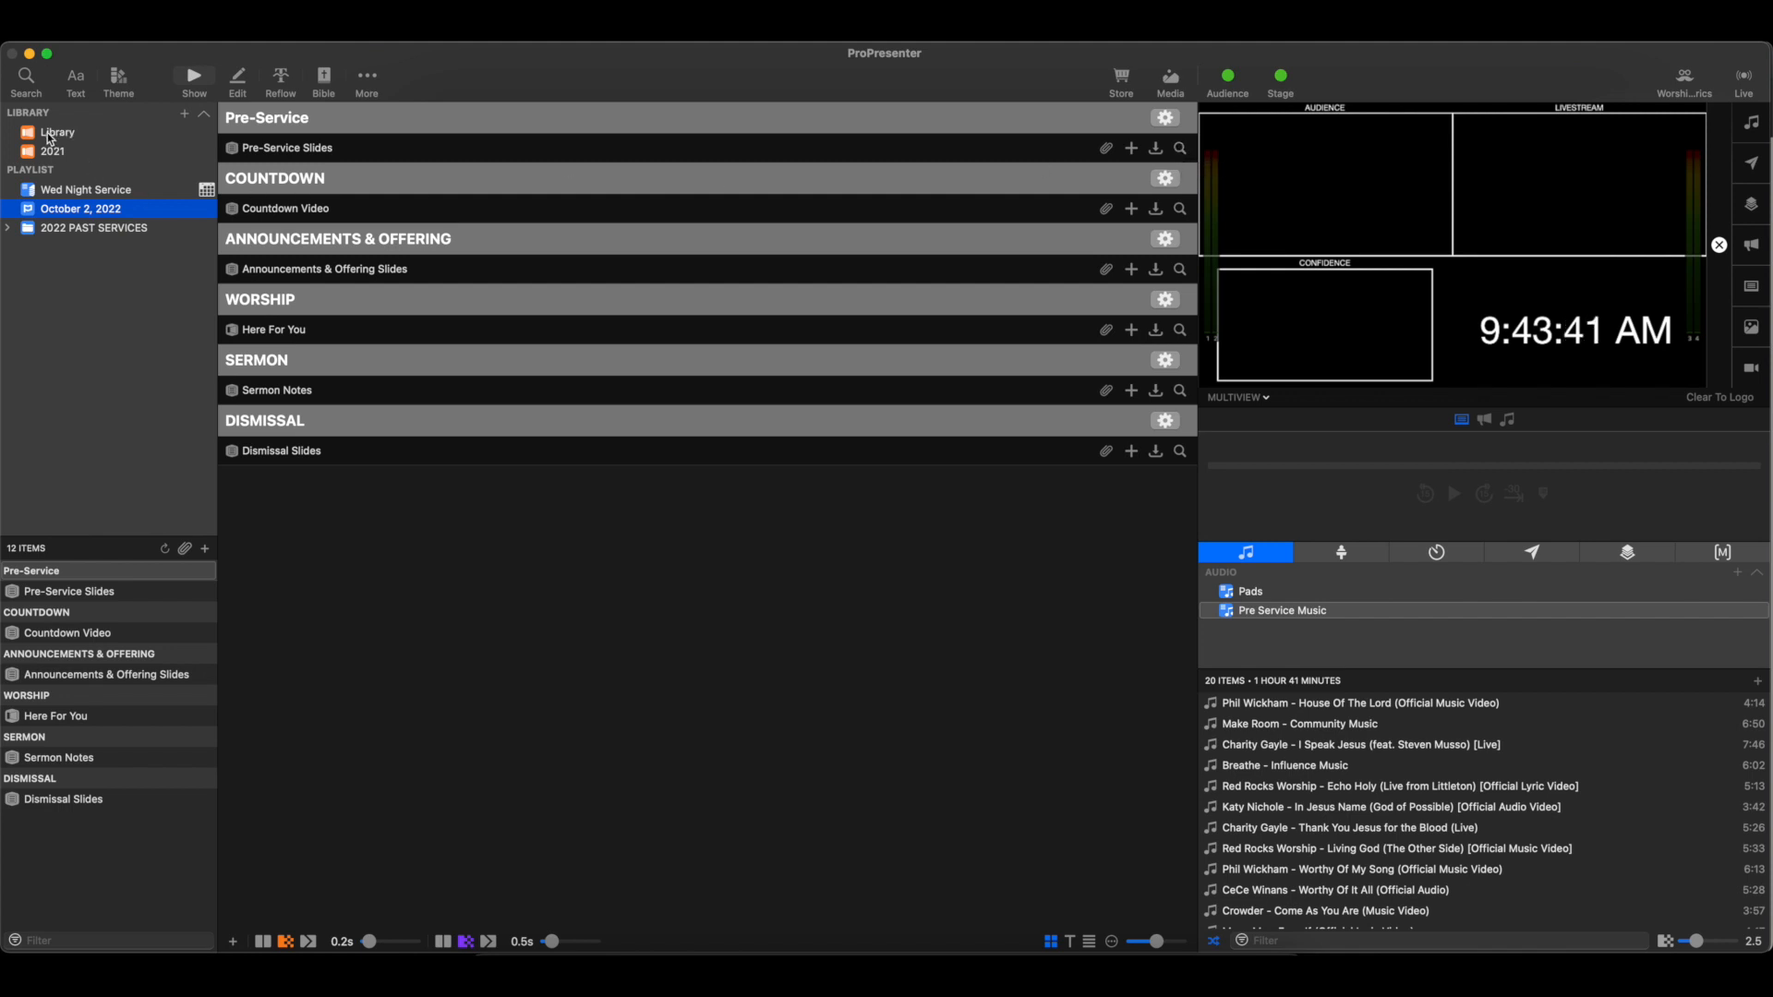
Step: Examine the presentations stored in the Library, previewing the songs King of Kings and Mighty to Save
left_click(70, 135)
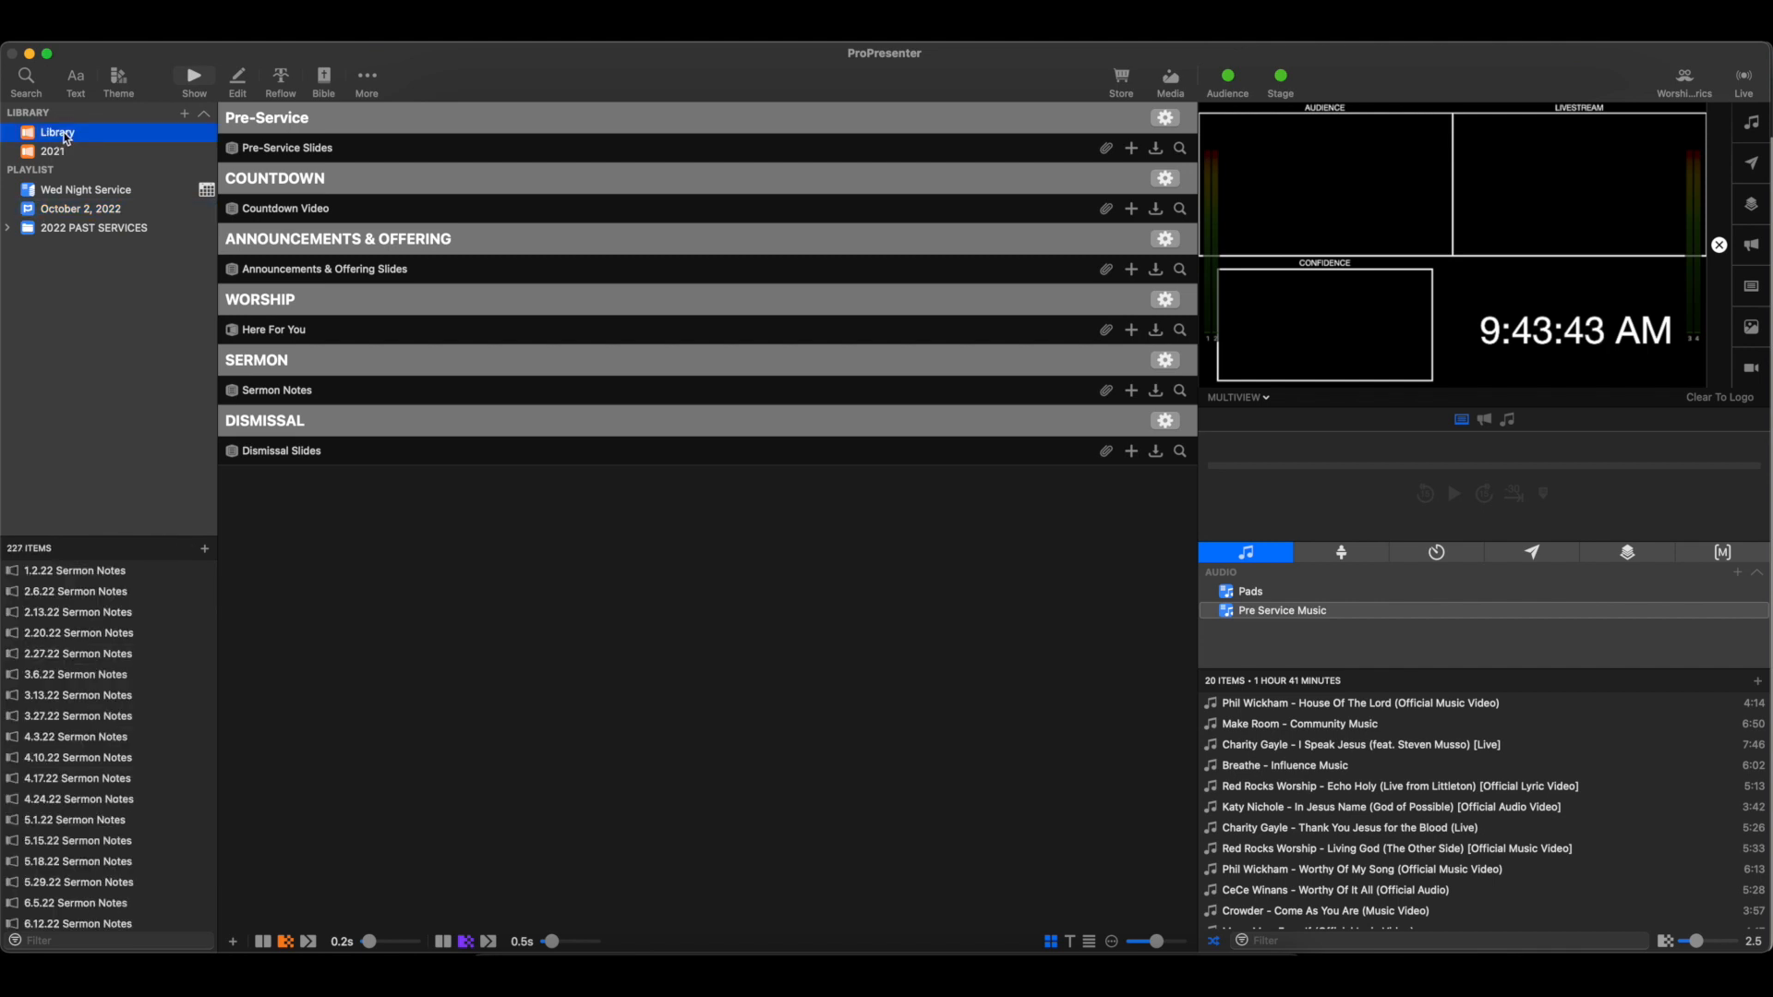
scroll(74, 648, "down", 5)
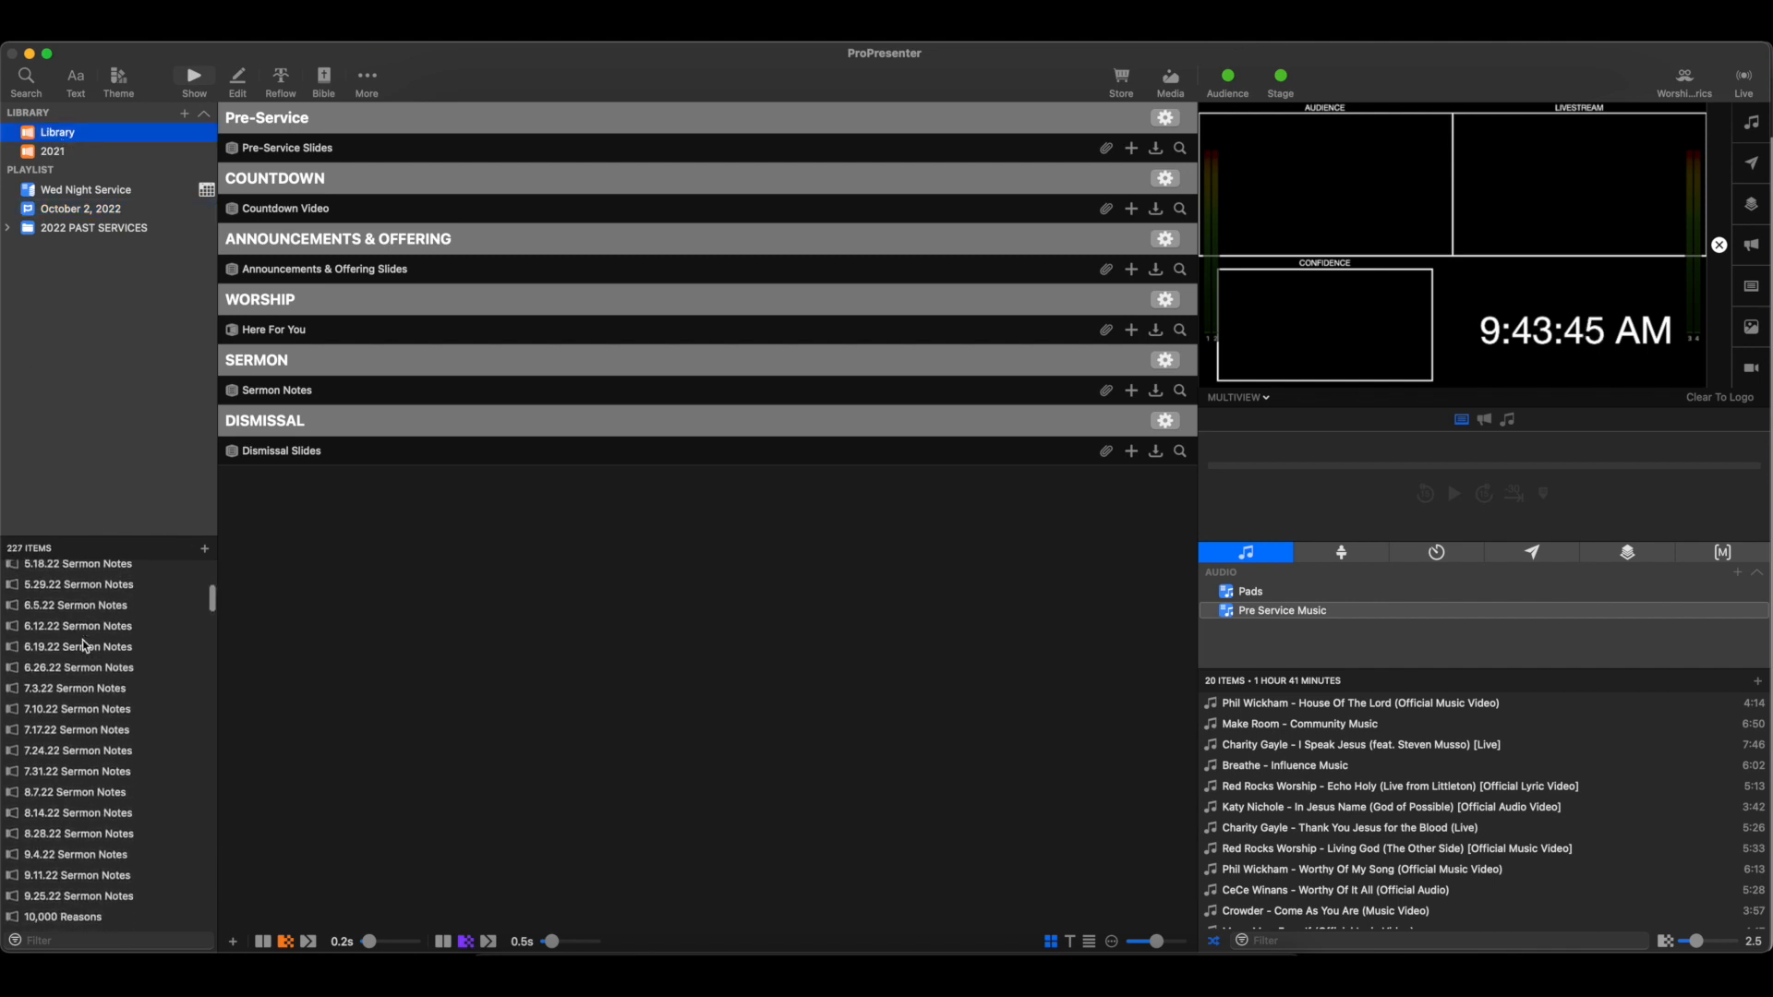
scroll(69, 656, "down", 10)
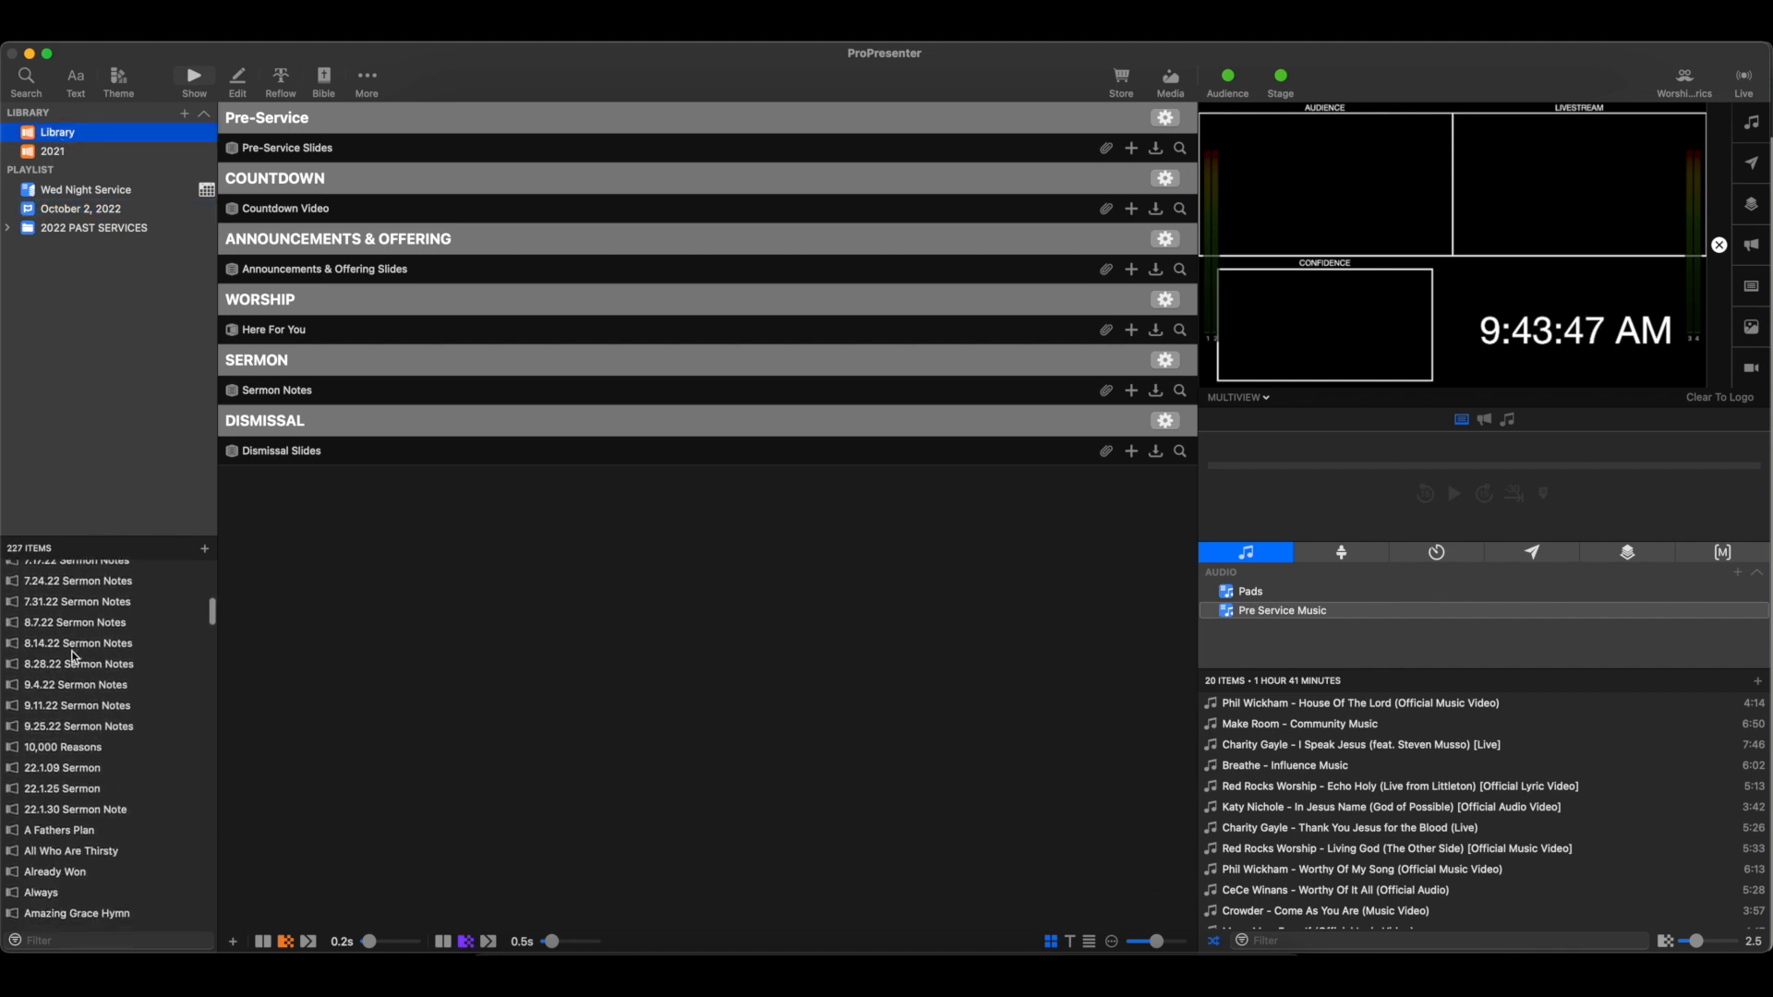
scroll(73, 660, "down", 12)
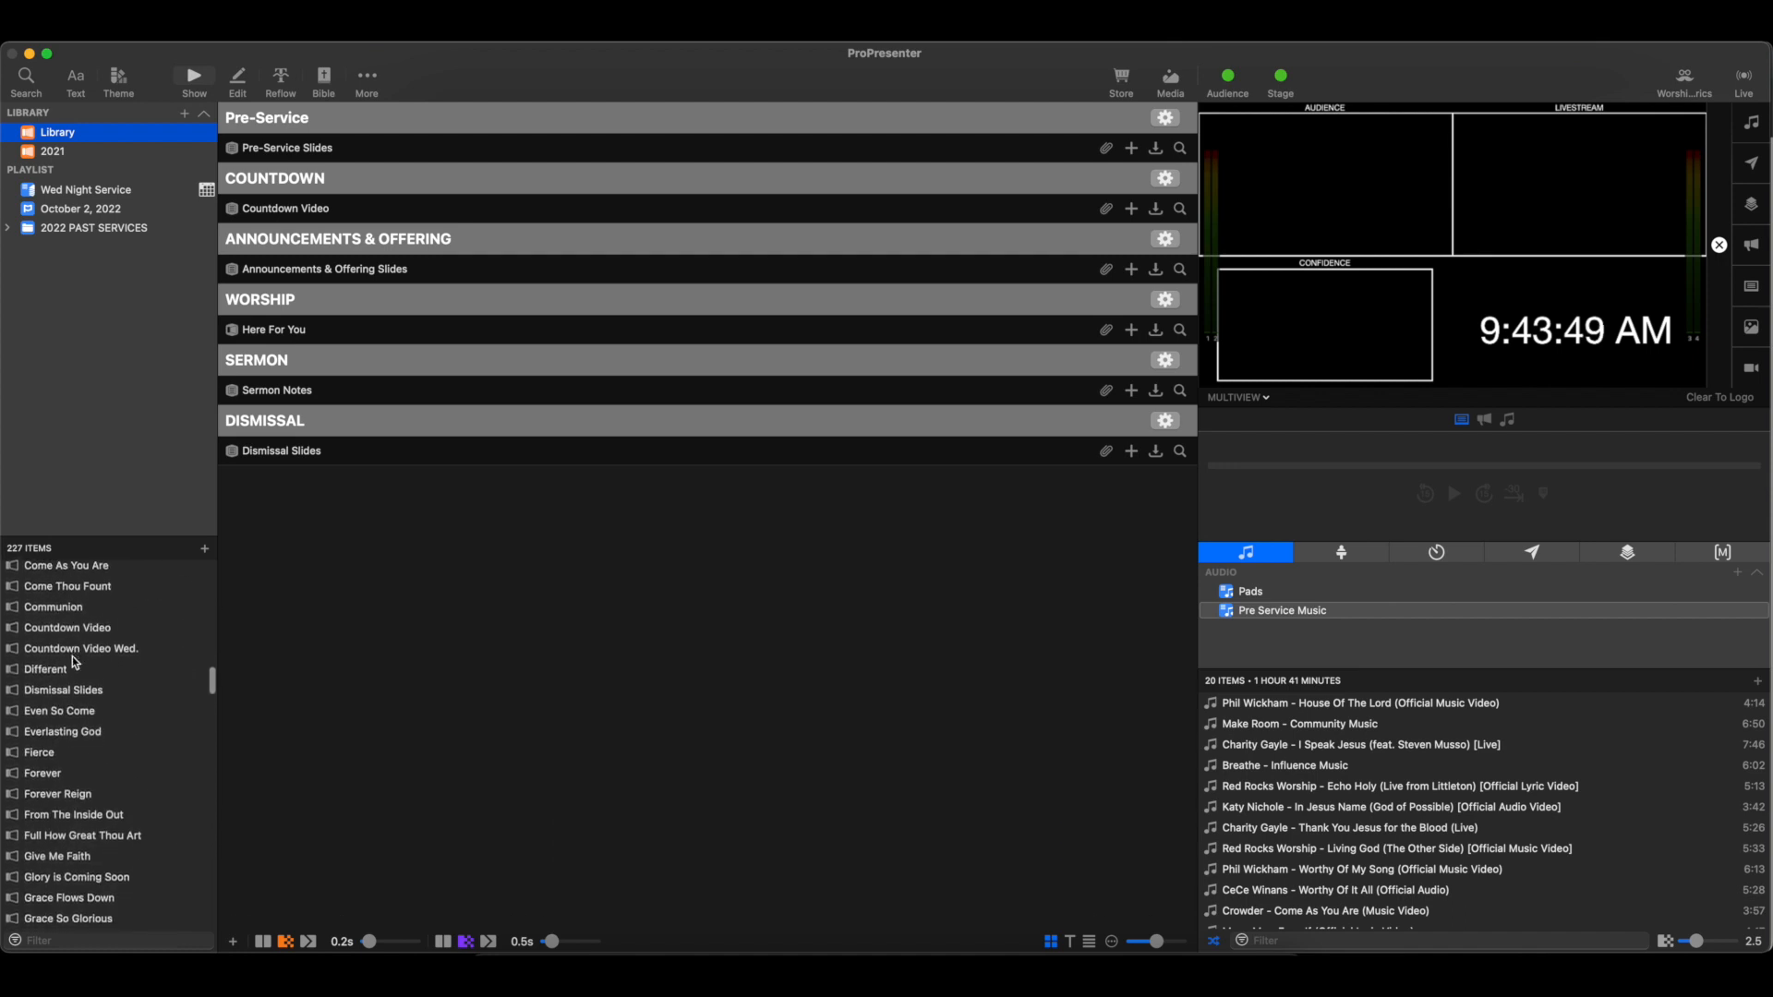
scroll(72, 656, "down", 10)
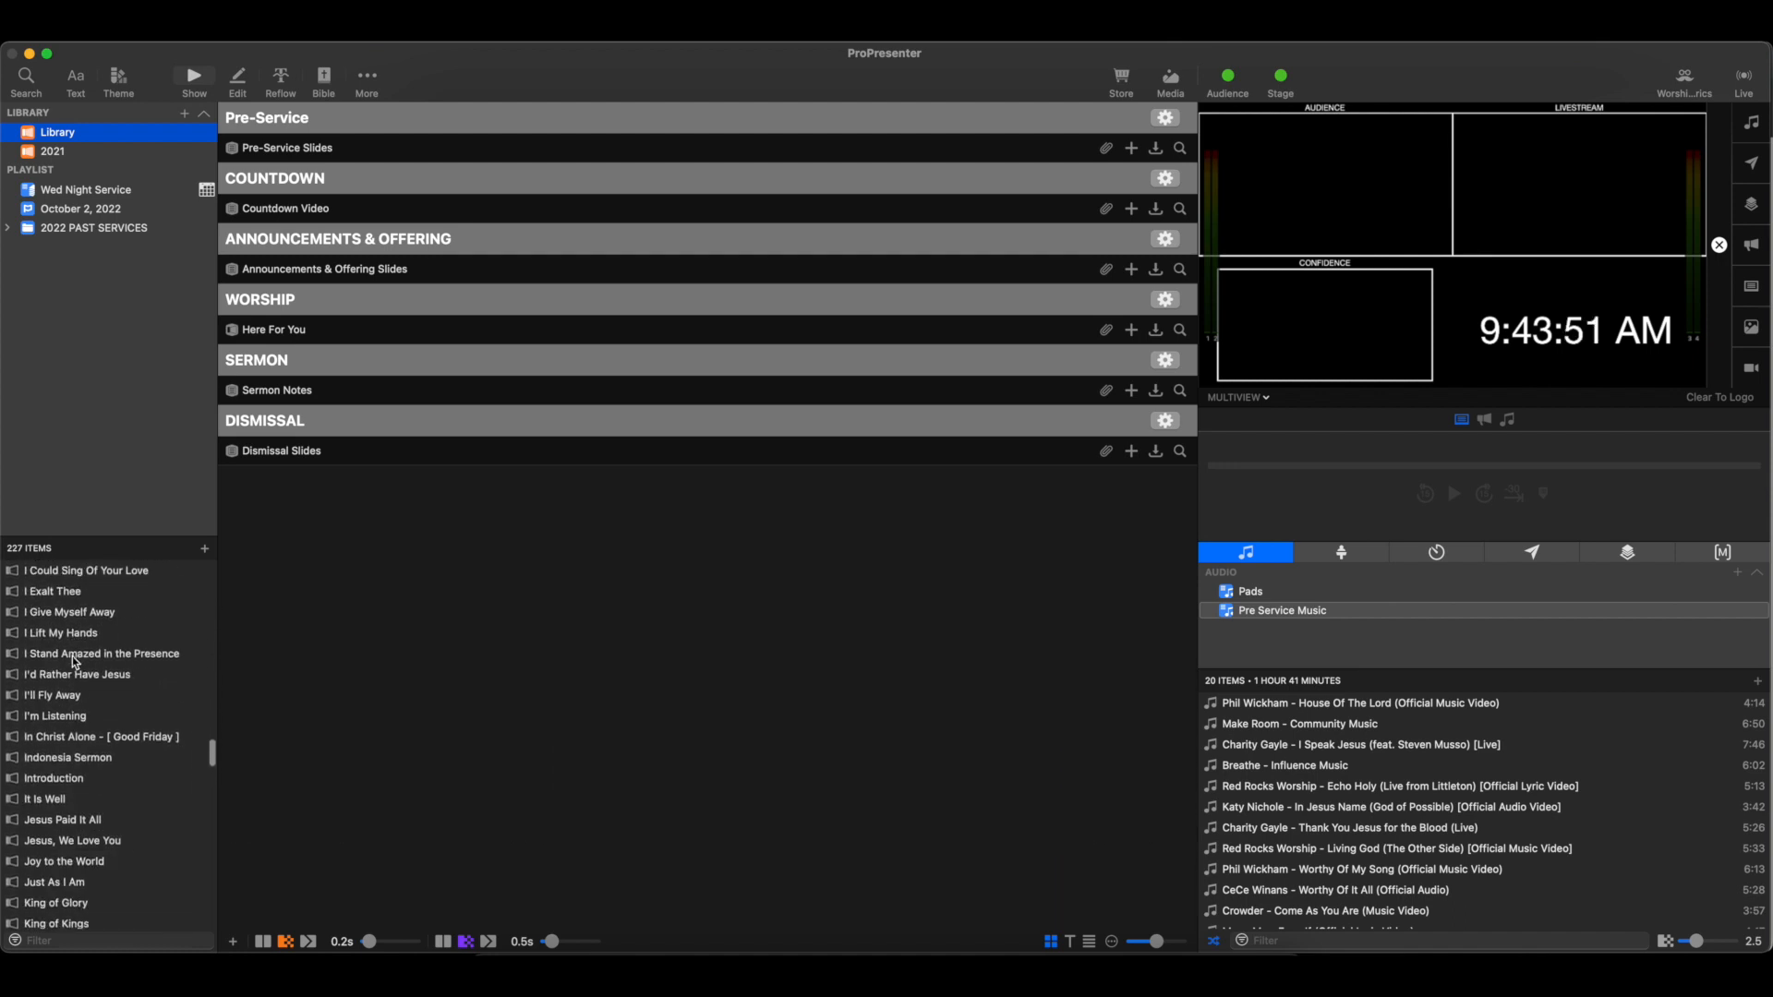
left_click(72, 656)
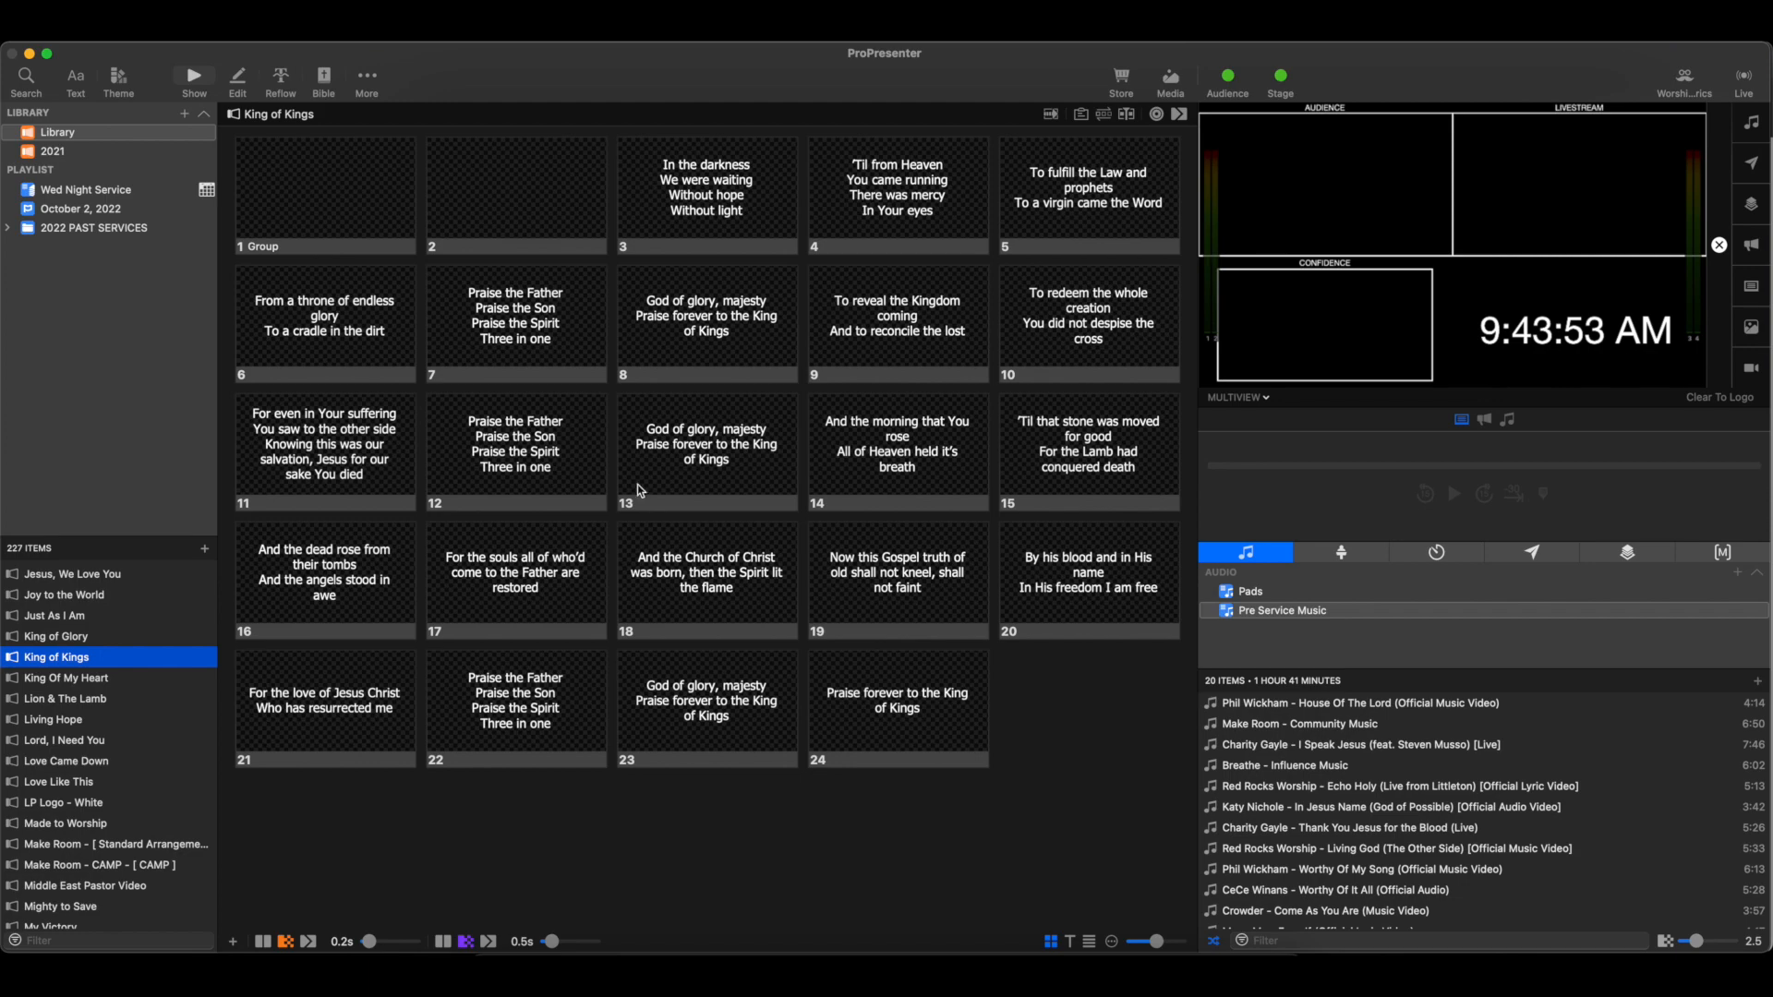
scroll(53, 698, "down", 5)
left_click(52, 696)
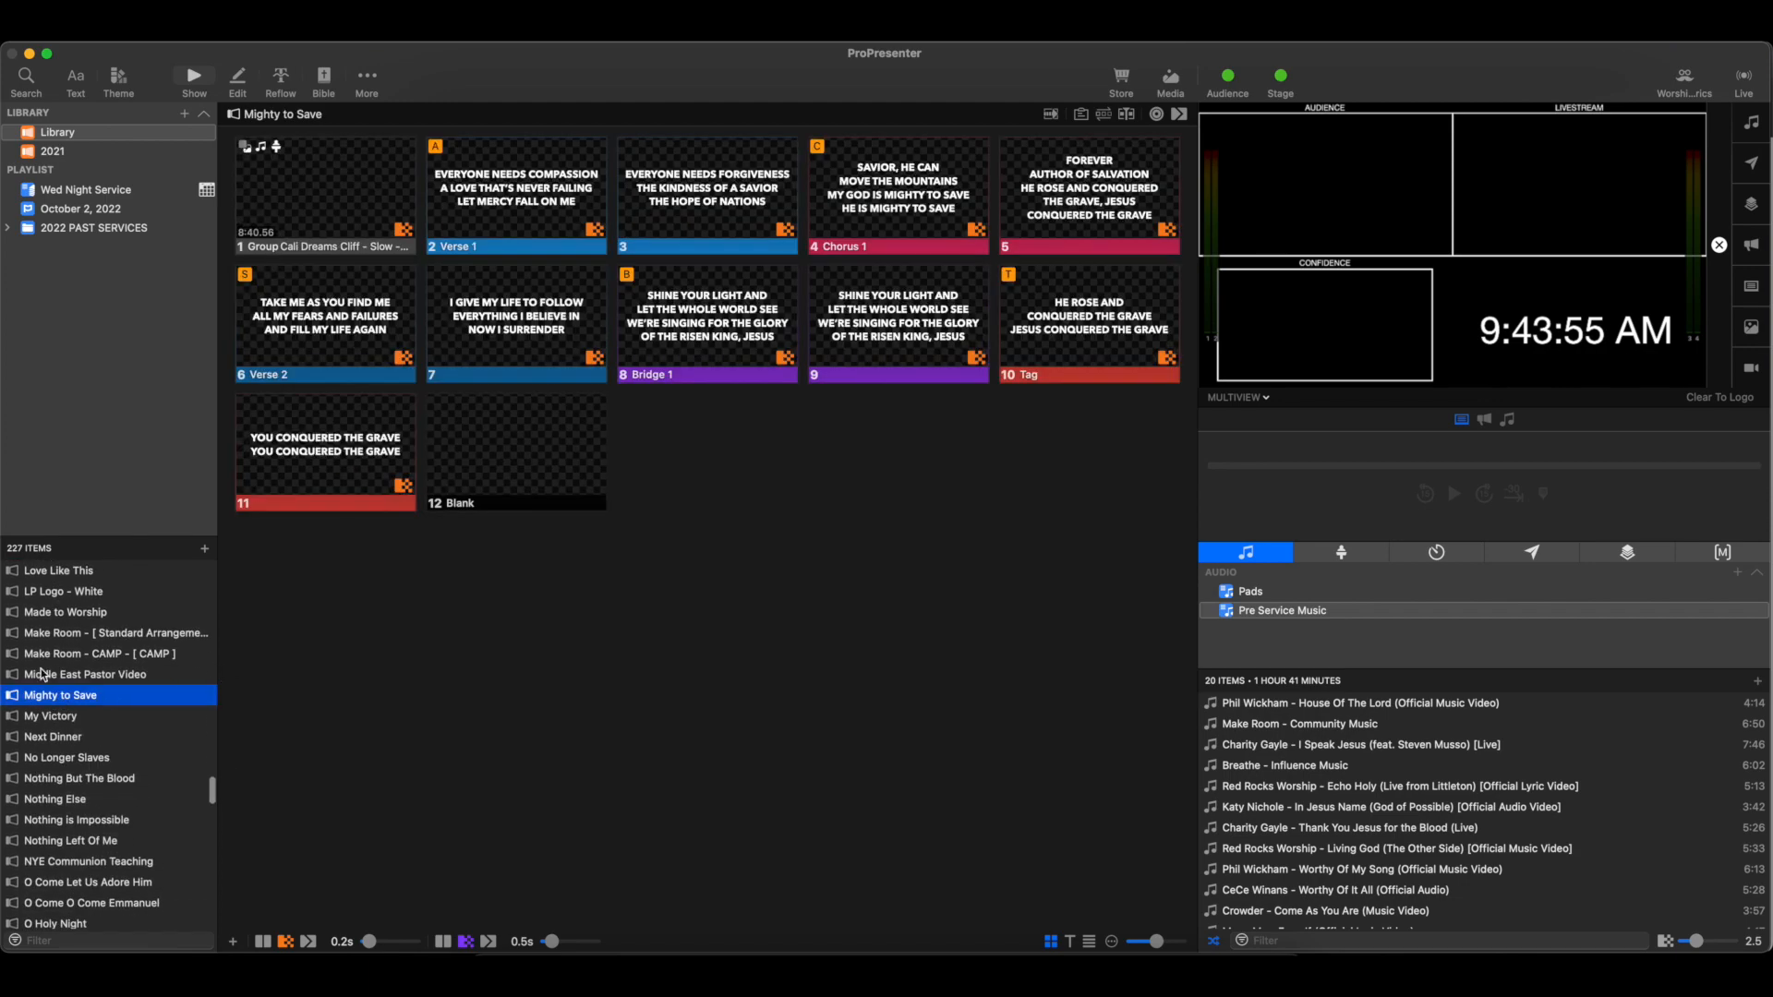
scroll(70, 676, "up", 20)
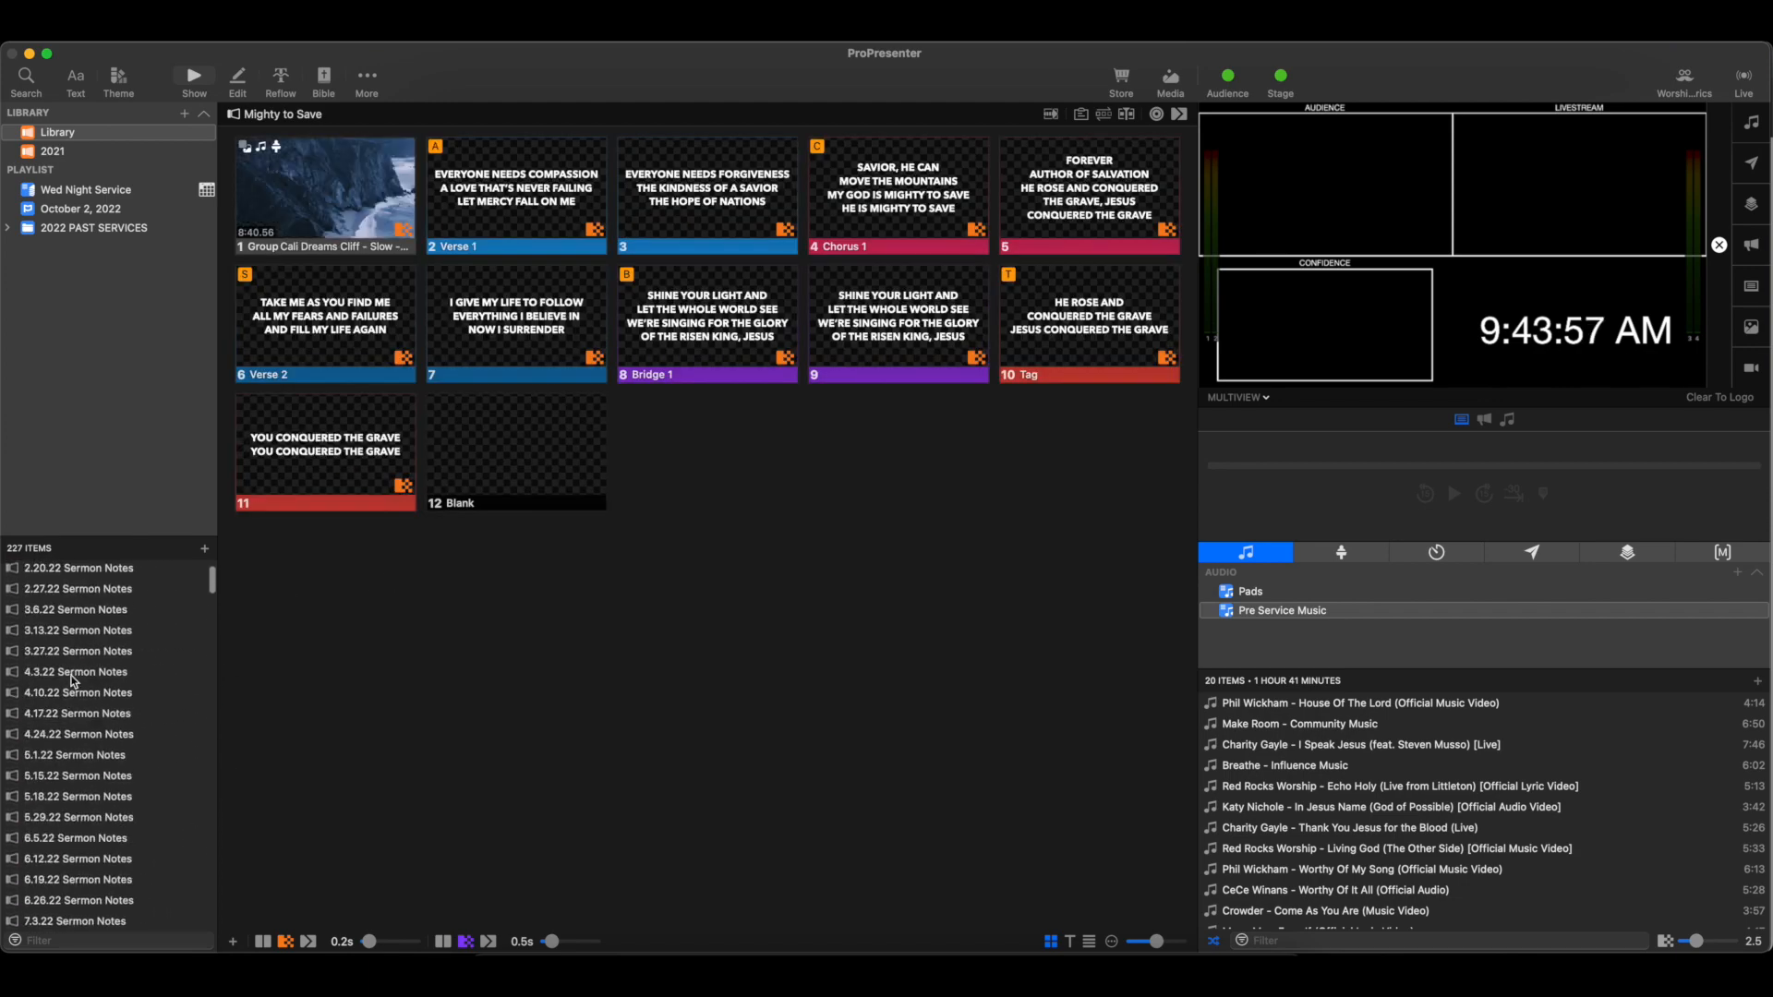
Step: Select Pre-Service Slides in the October 2, 2022 playlist and check its item name against the Planning Center plan in Chrome, returning to ProPresenter
left_click(82, 210)
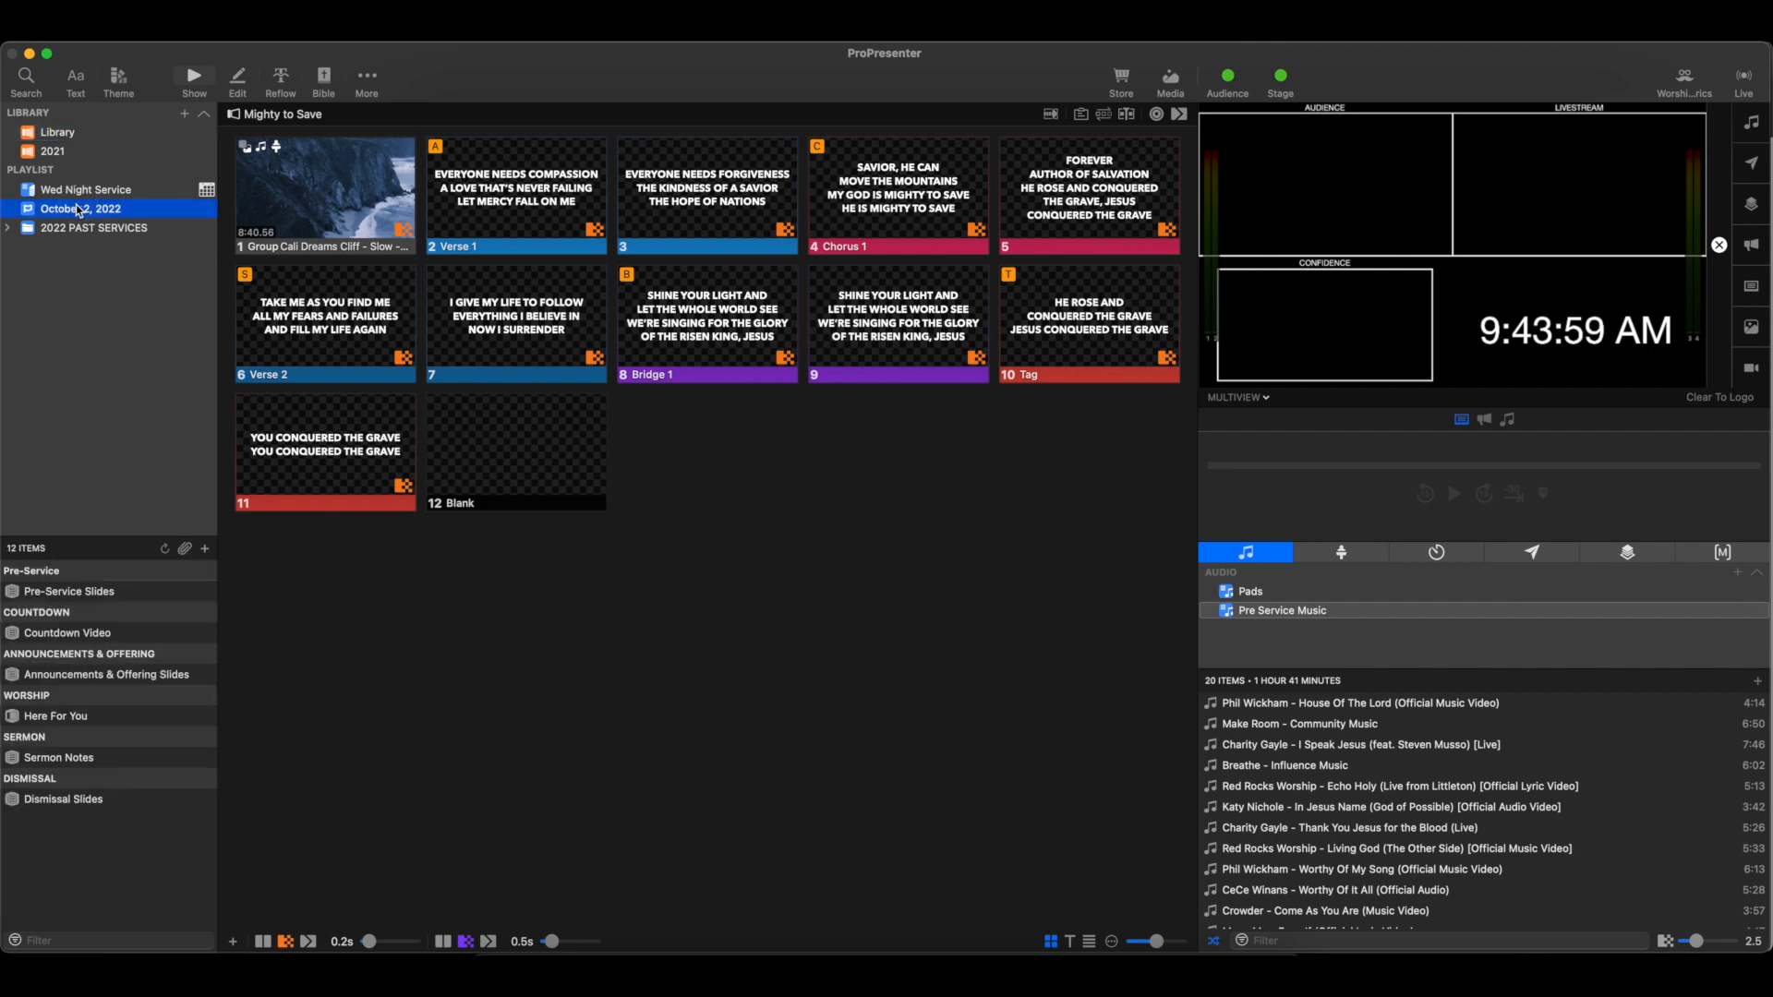
left_click(81, 595)
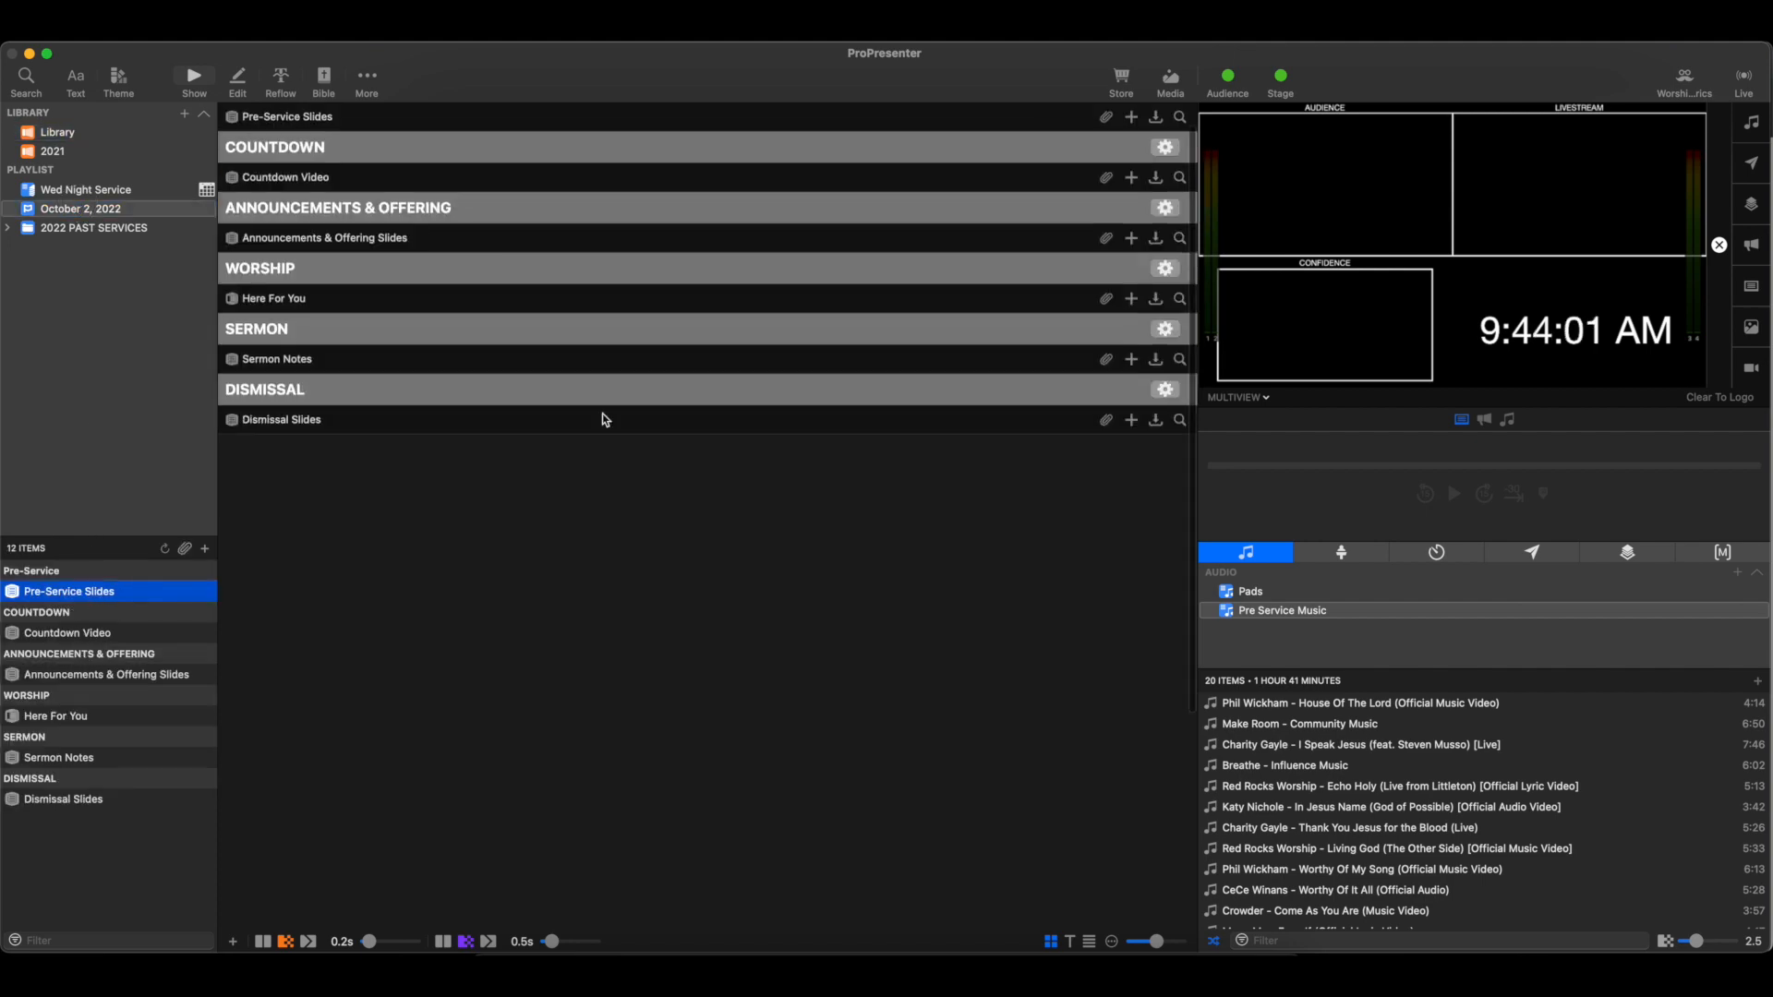
left_click(1180, 119)
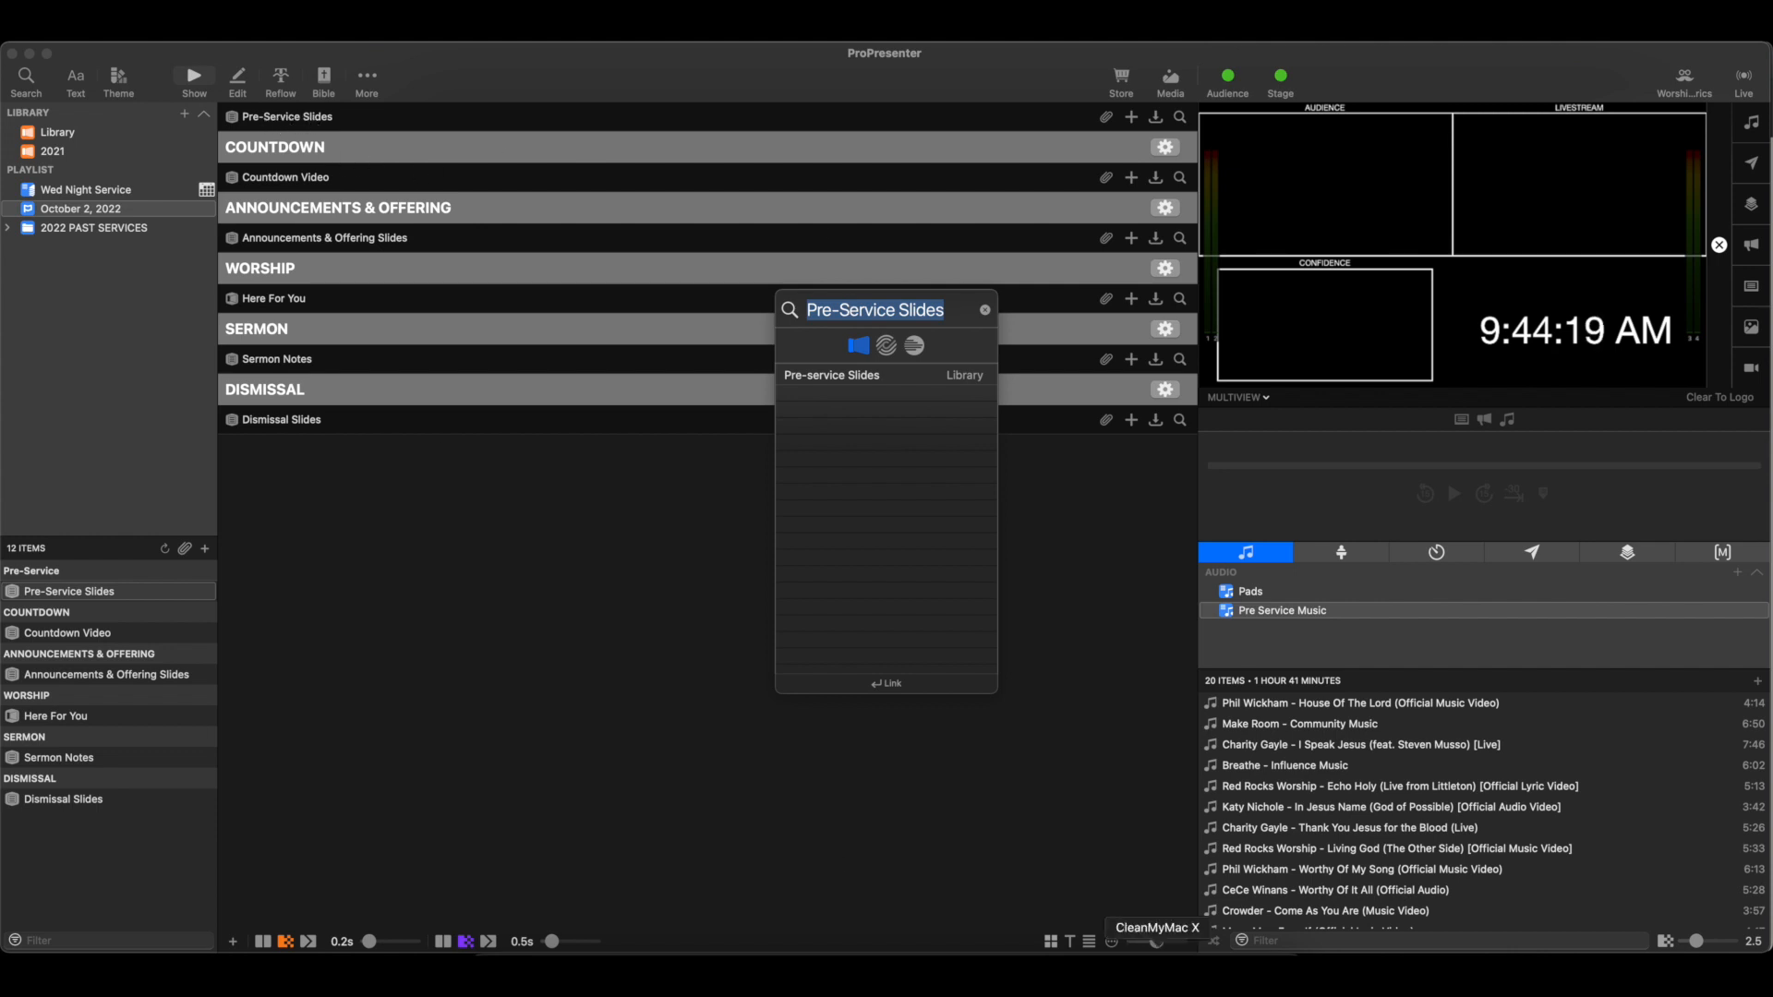
left_click(1206, 980)
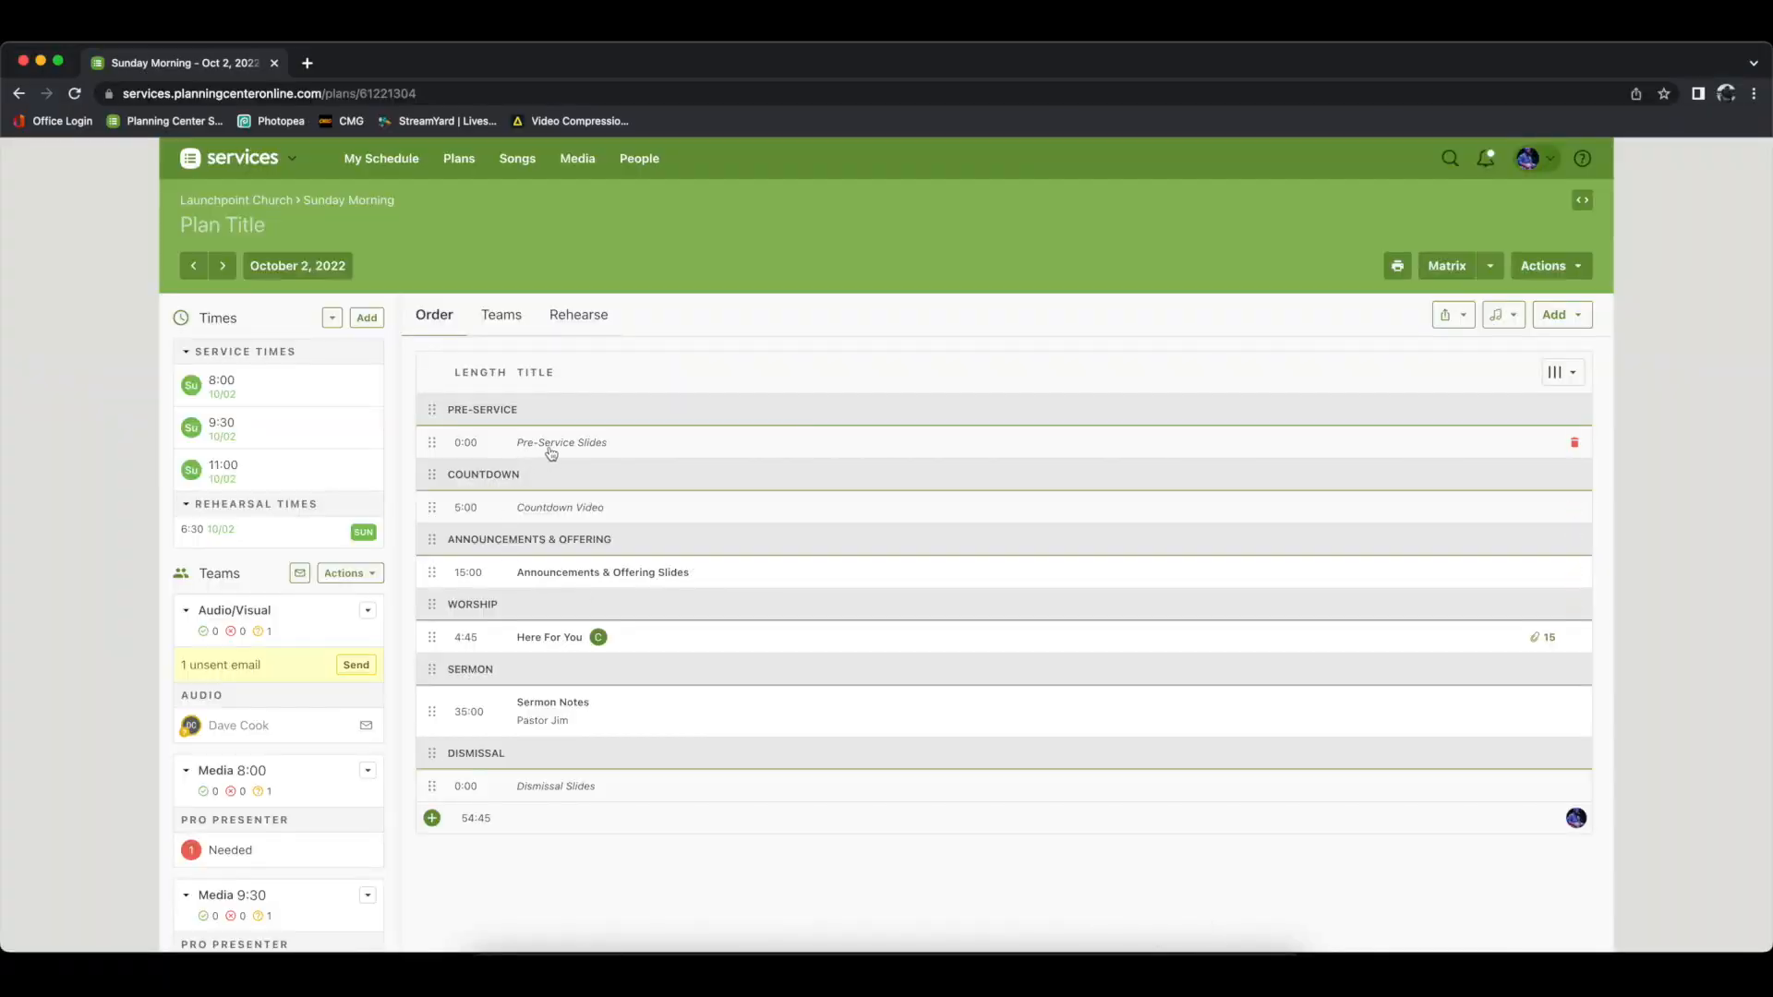
left_click(740, 979)
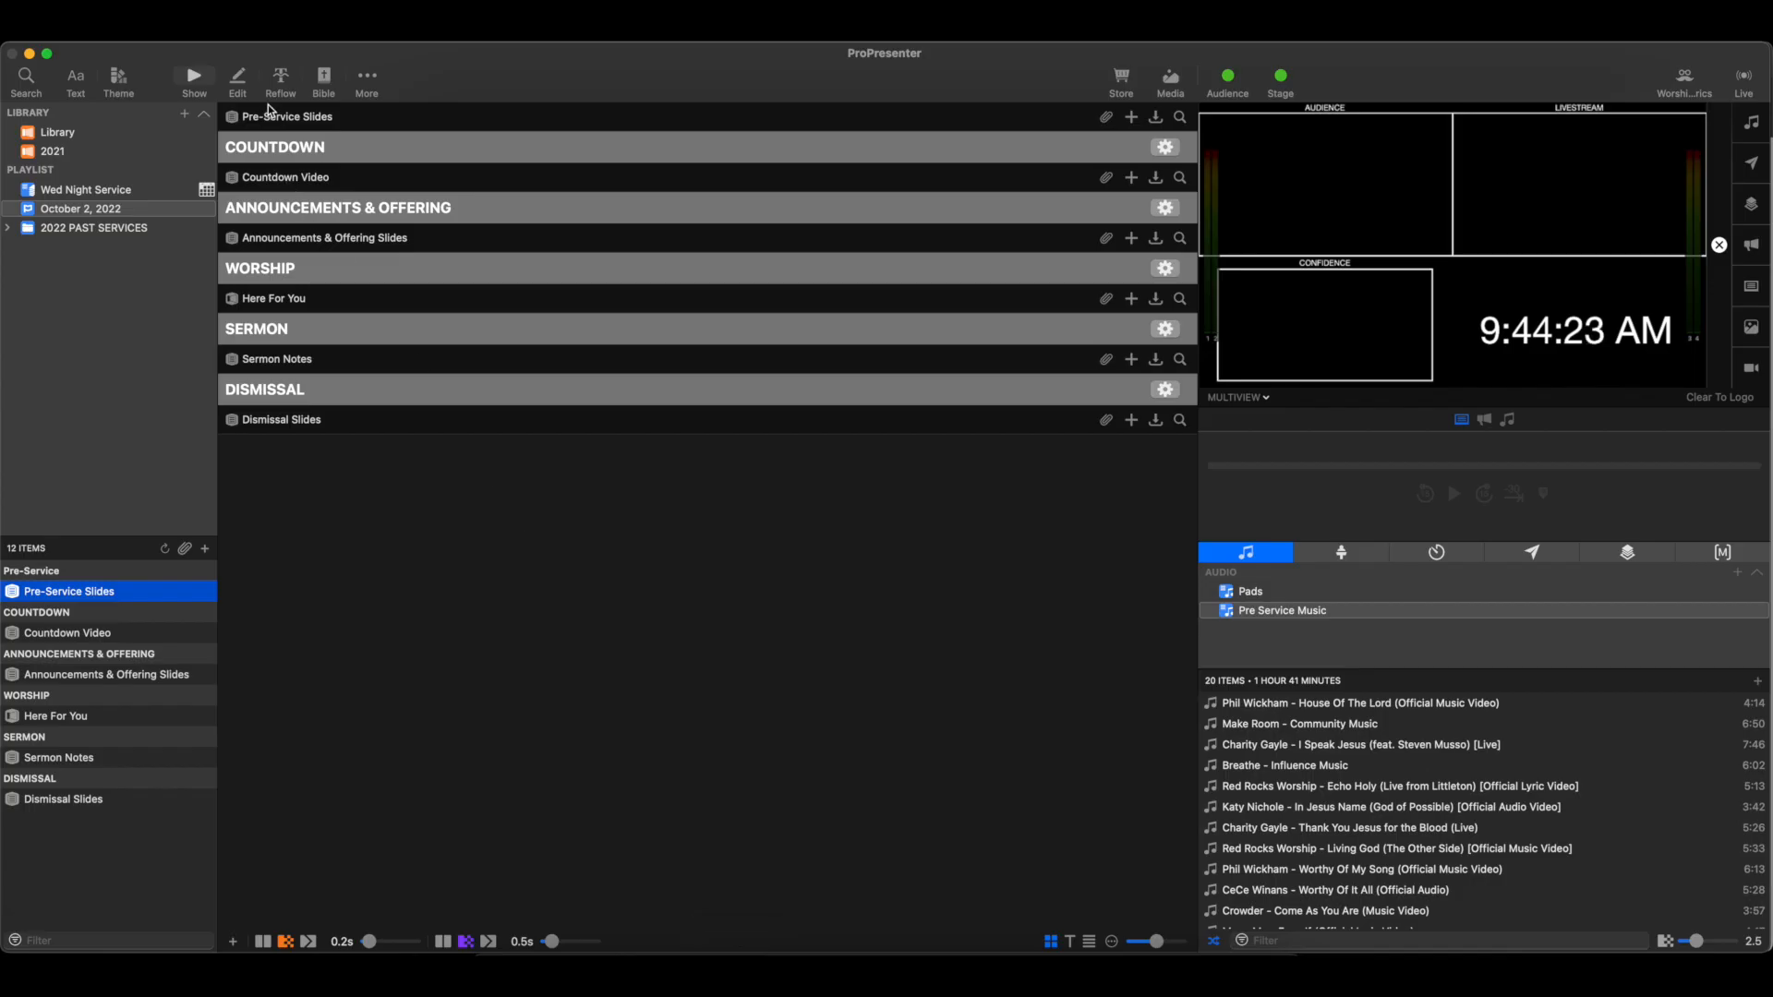
Step: Link the Pre-Service Slides item to the Pre-service Slides presentation from the Library
left_click(1180, 116)
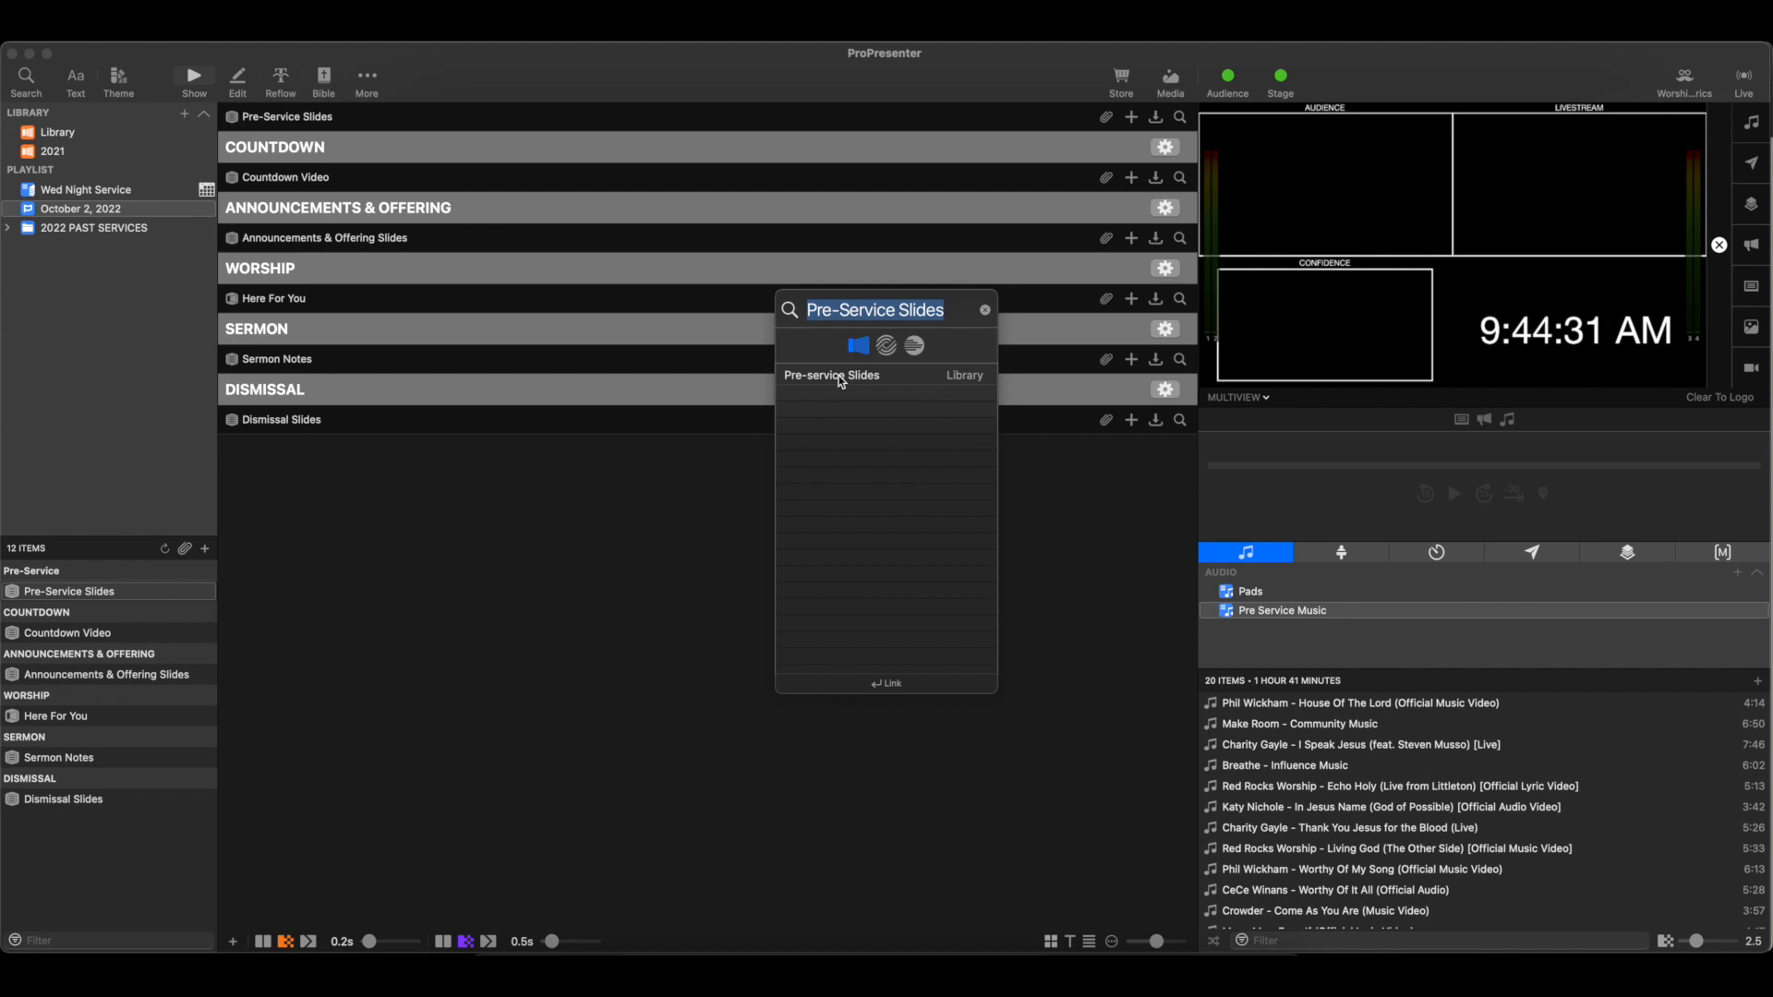
left_click(893, 377)
left_click(1421, 545)
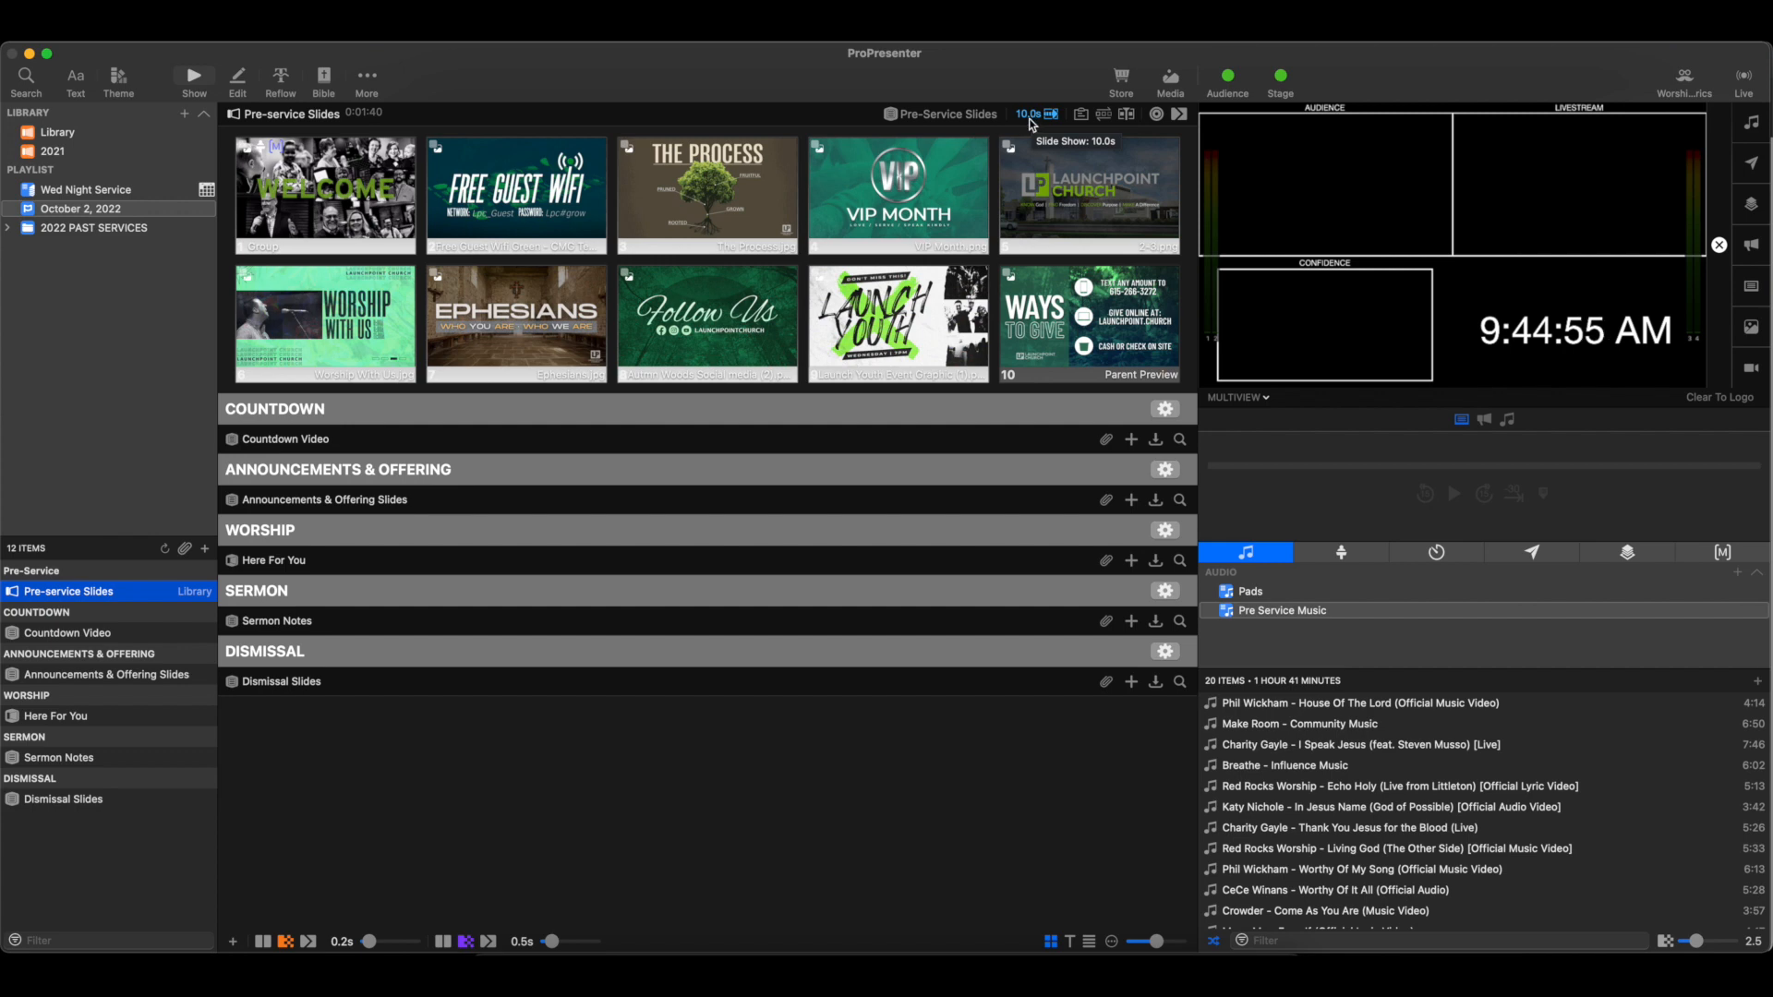
Step: Start the pre-service slide show live from the Welcome slide and jump to The Process slide
left_click(372, 205)
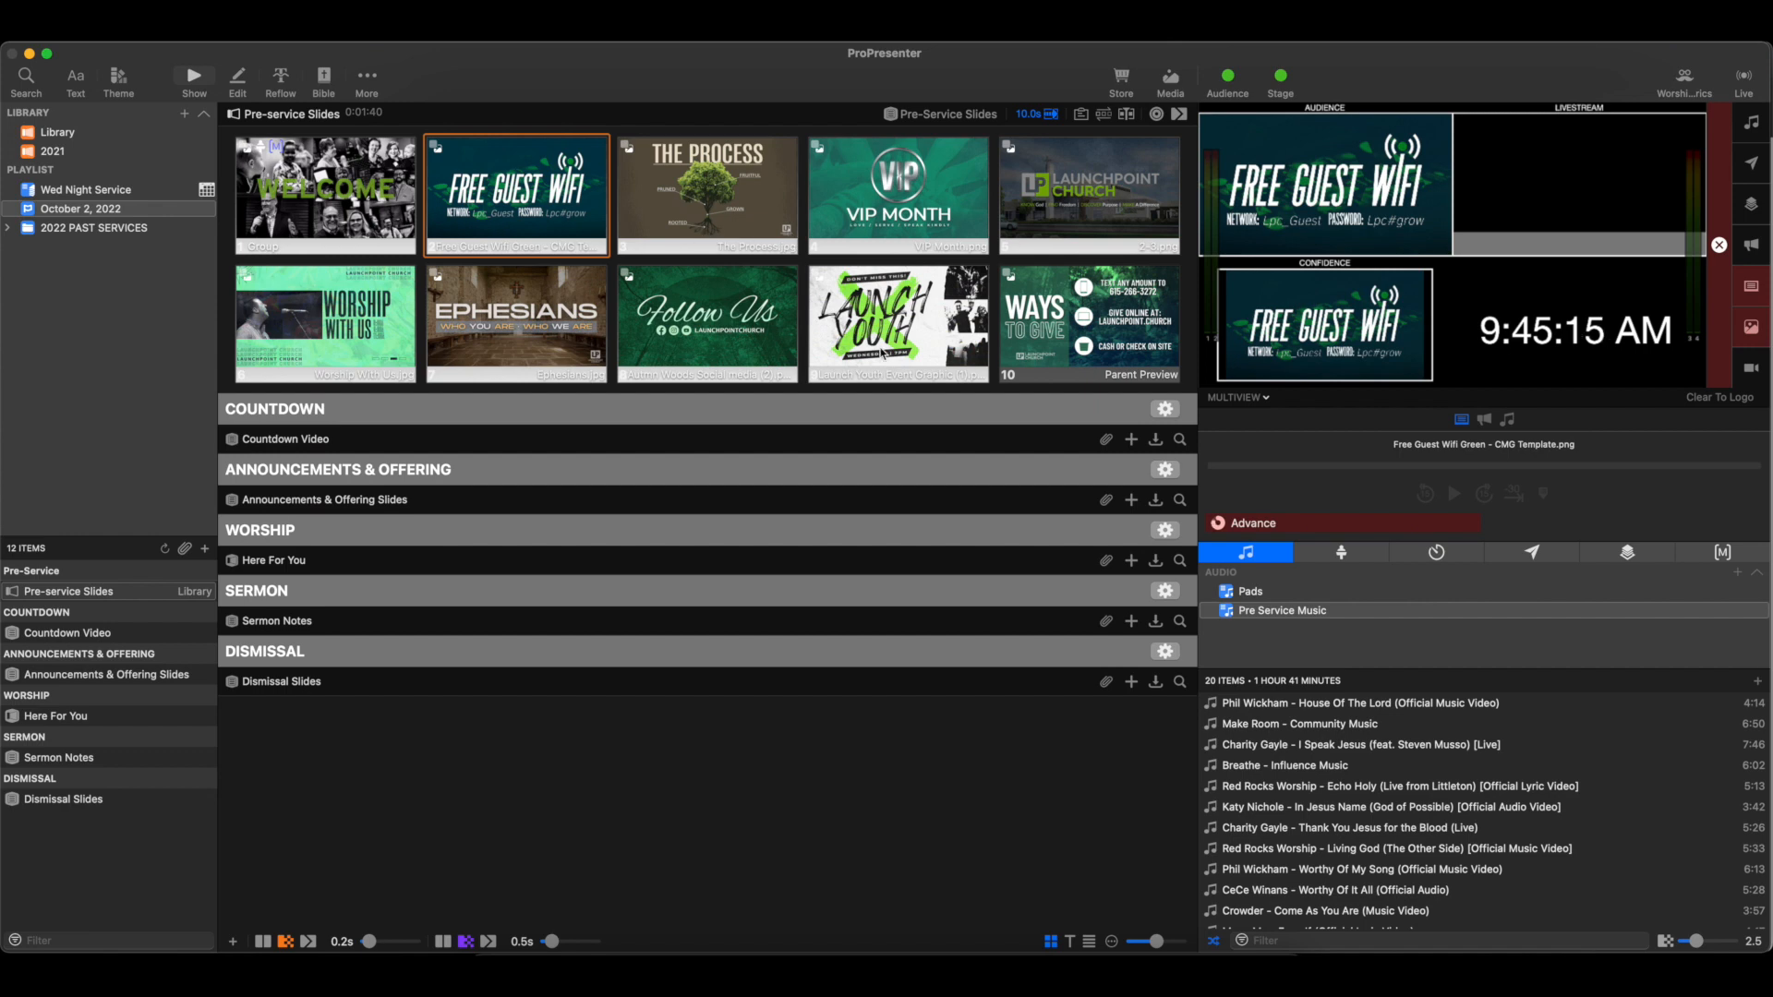
left_click(711, 225)
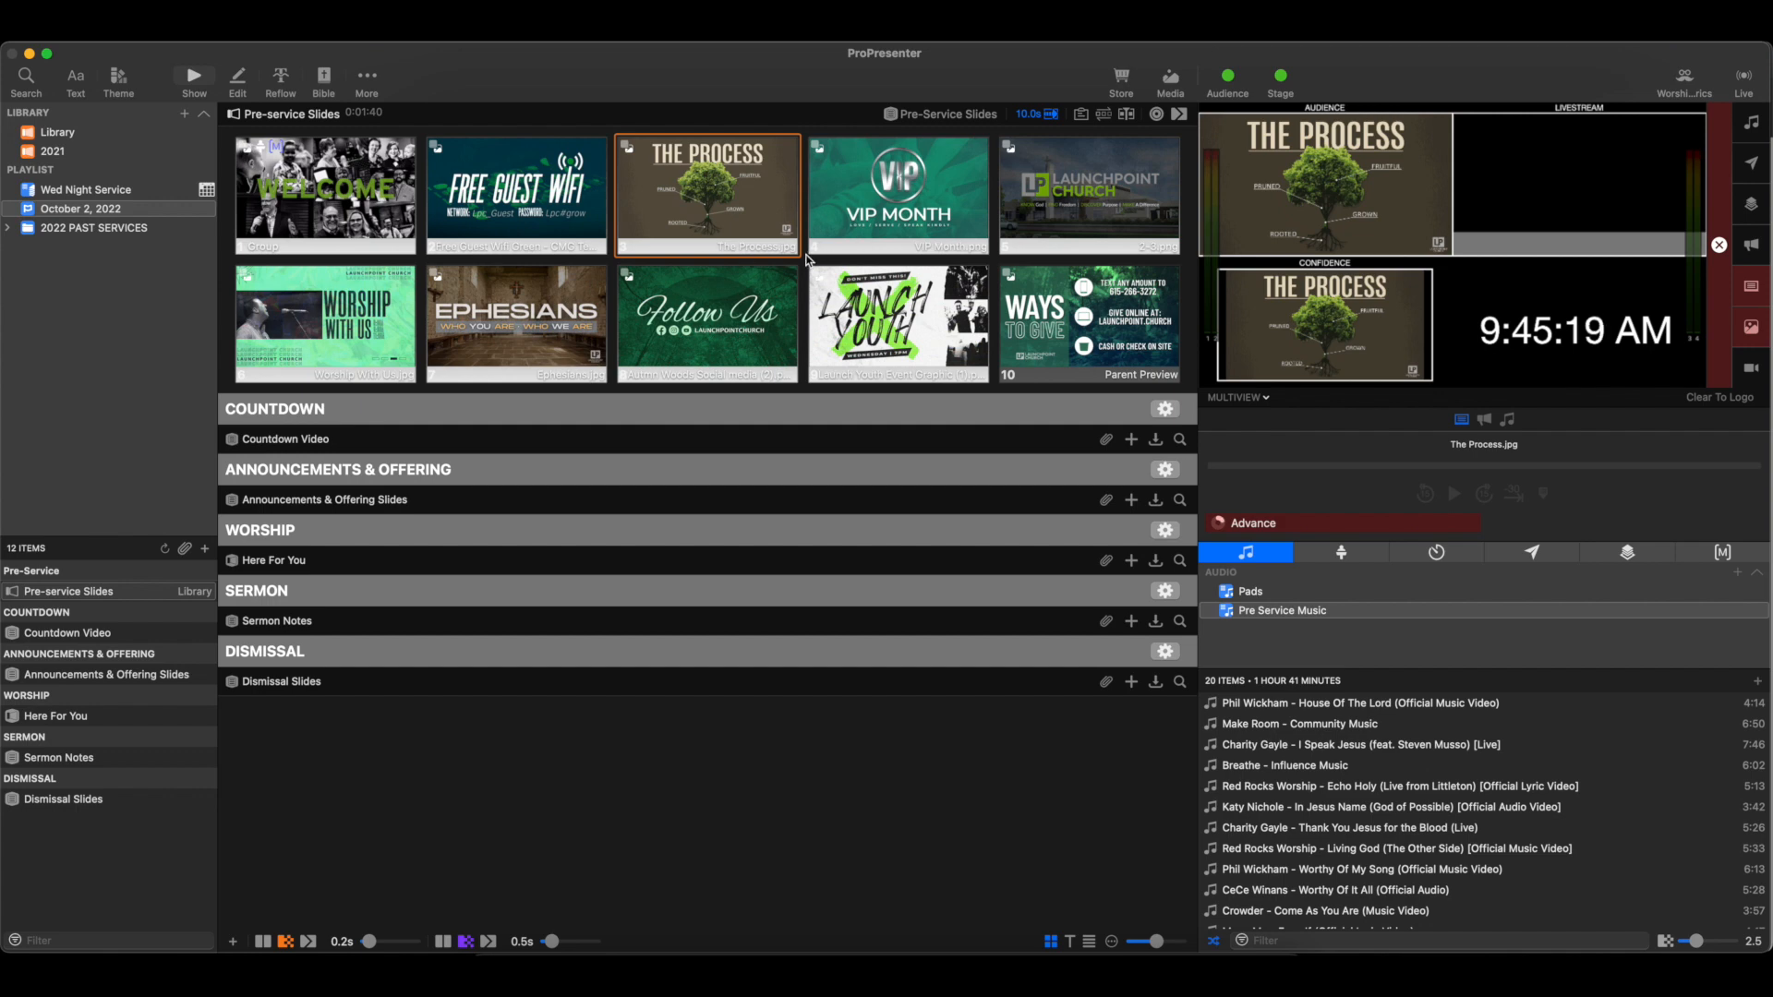
Step: Link the Countdown Video item to the Library's Countdown Video presentation, not the Wednesday version
left_click(1181, 441)
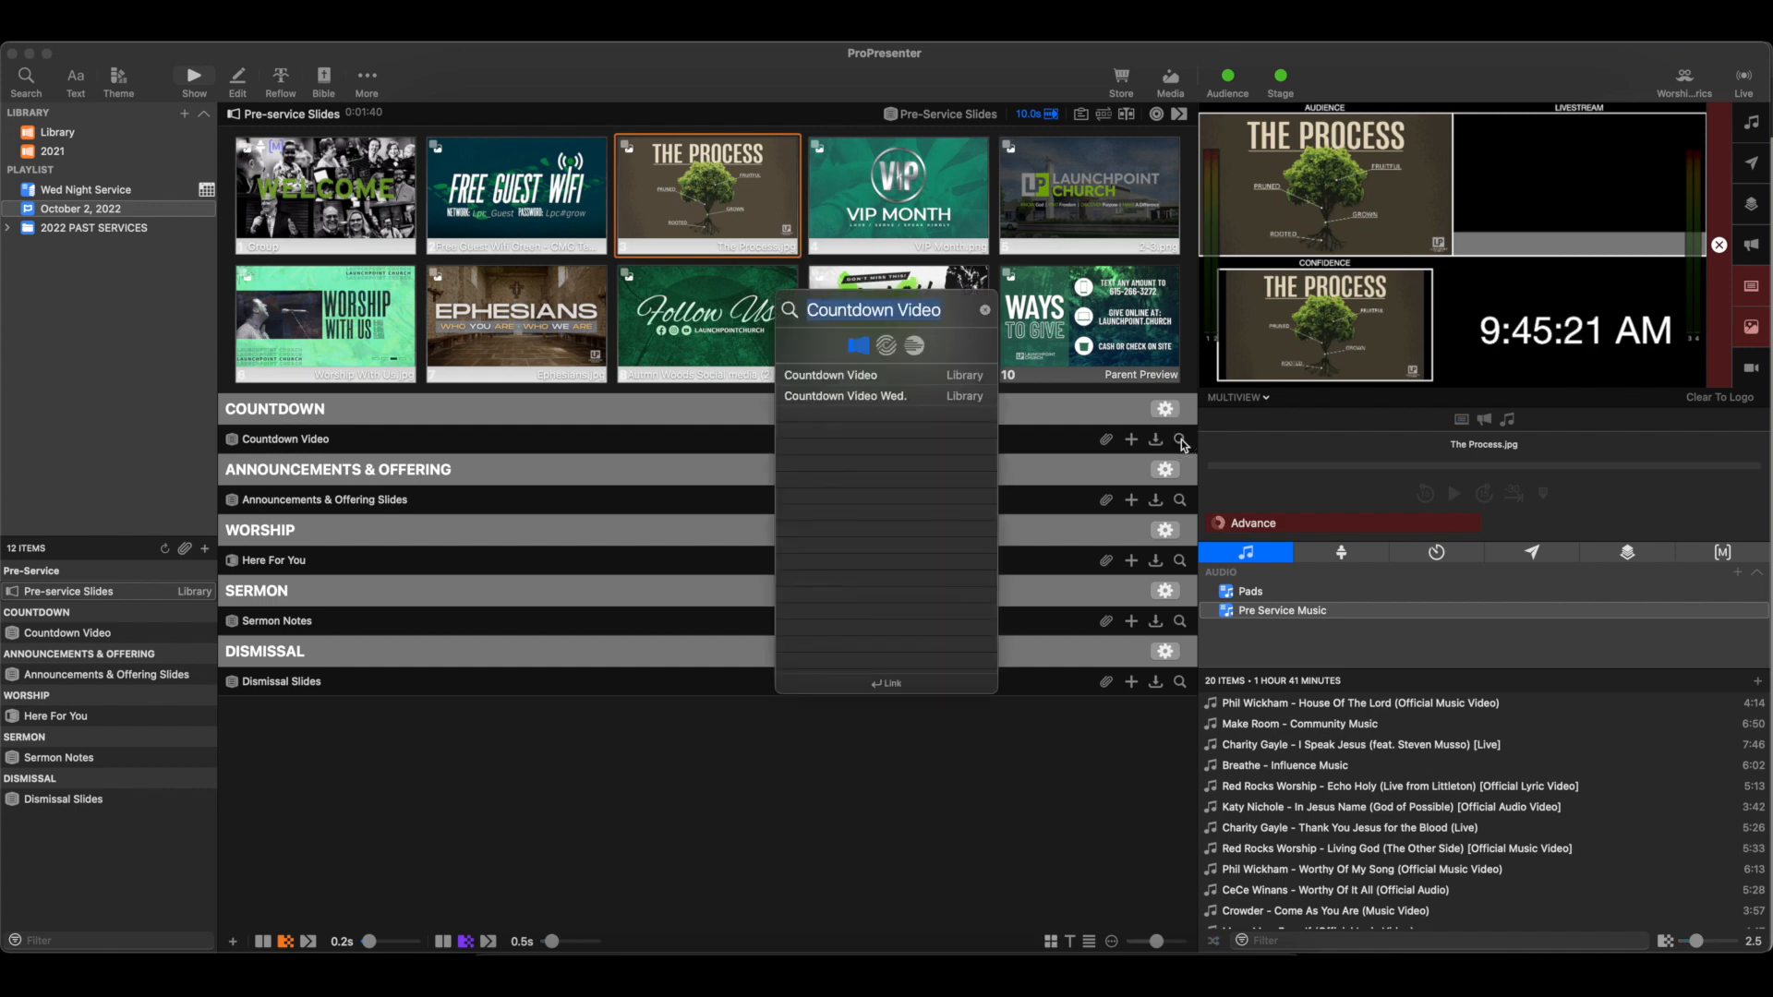
left_click(861, 377)
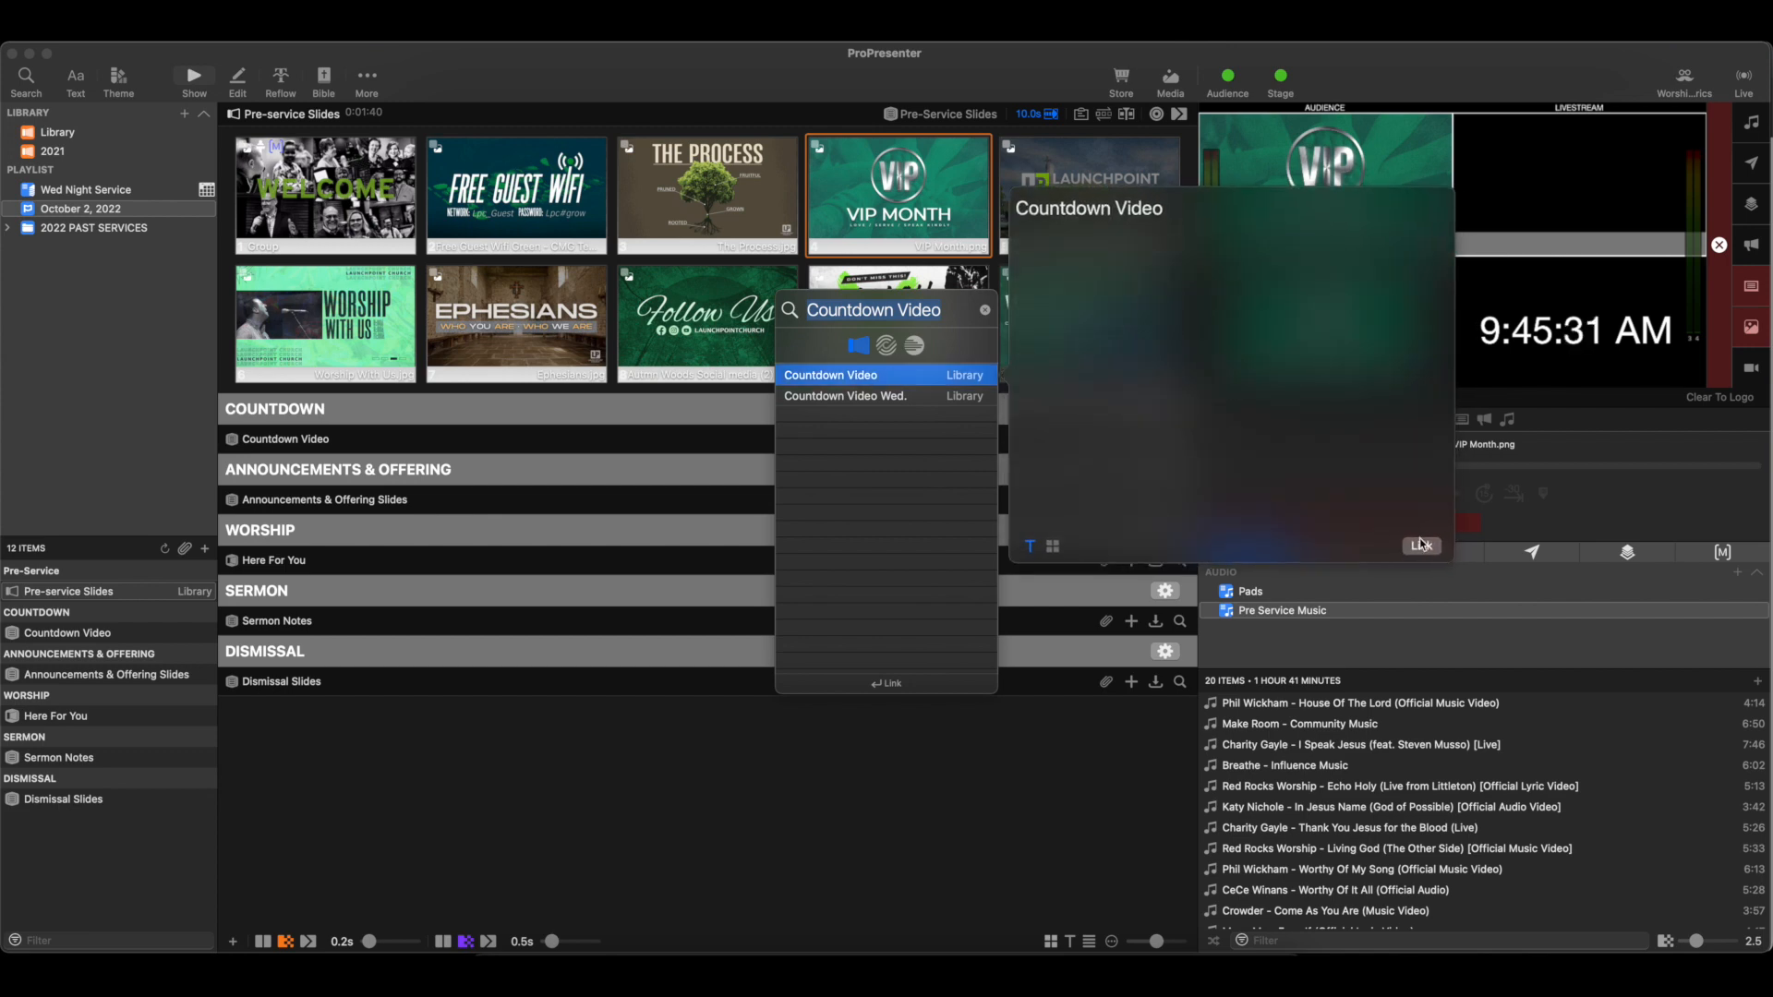
left_click(1420, 547)
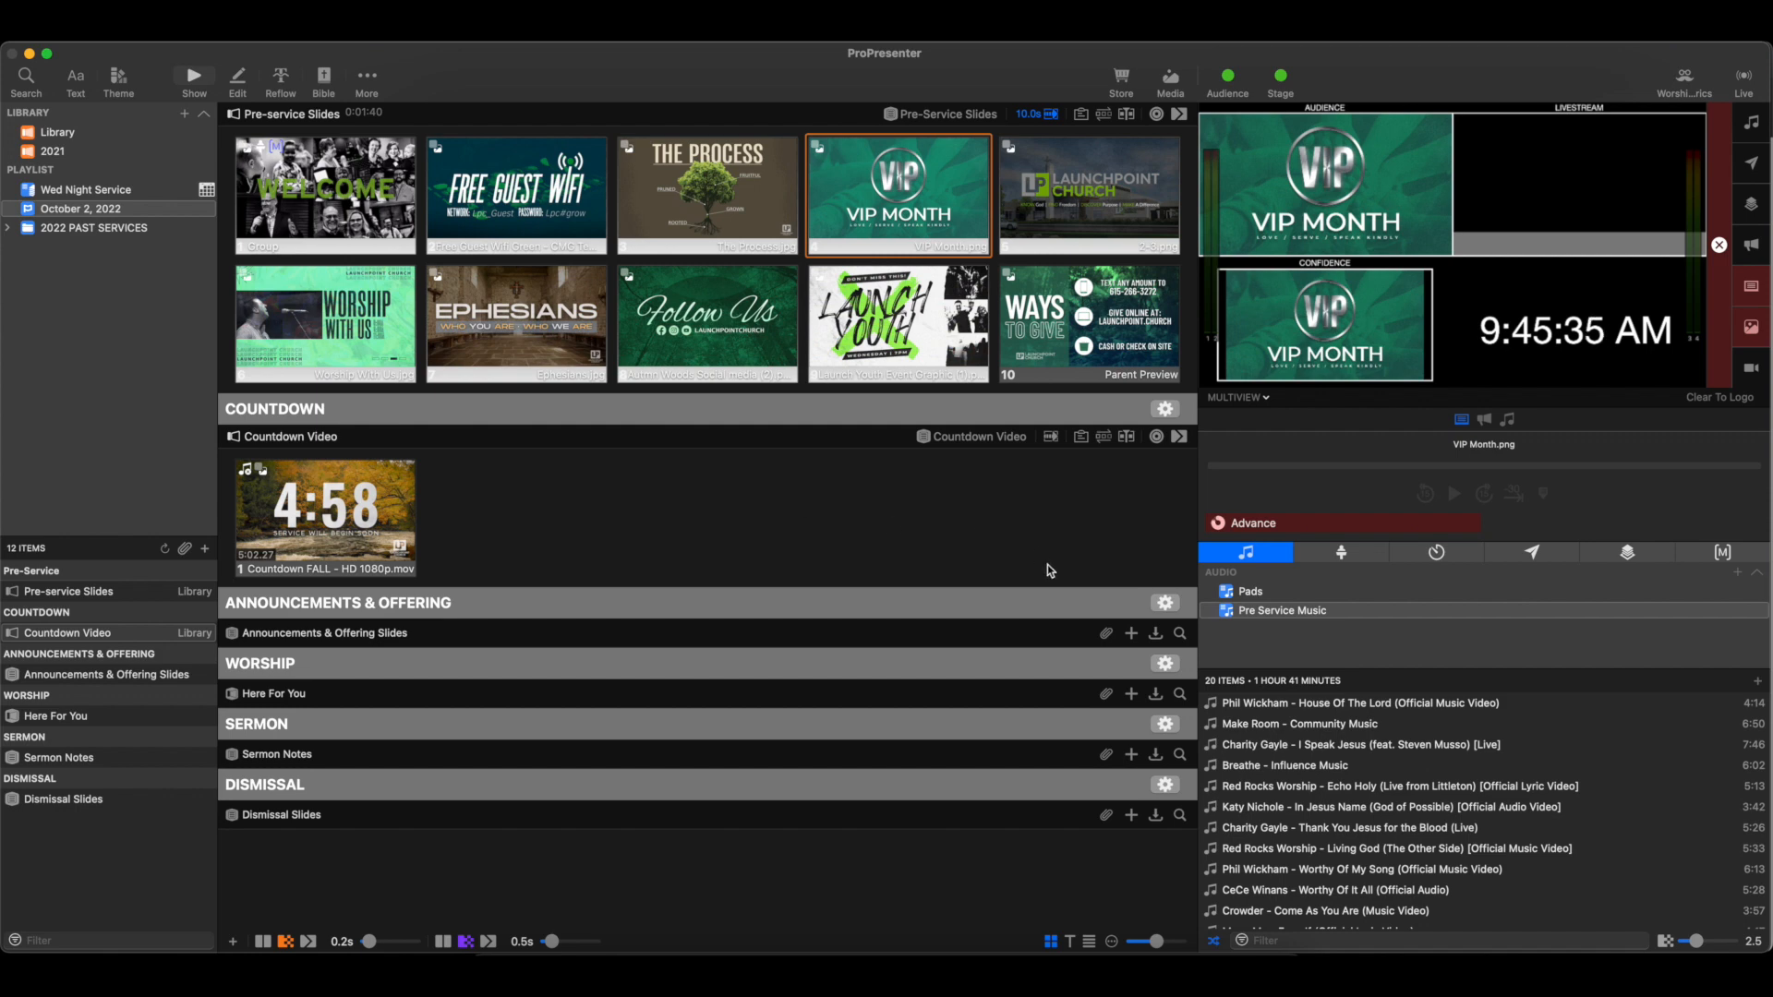
Step: Link the Announcements & Offering Slides item to the matching presentation from the Library
left_click(1180, 634)
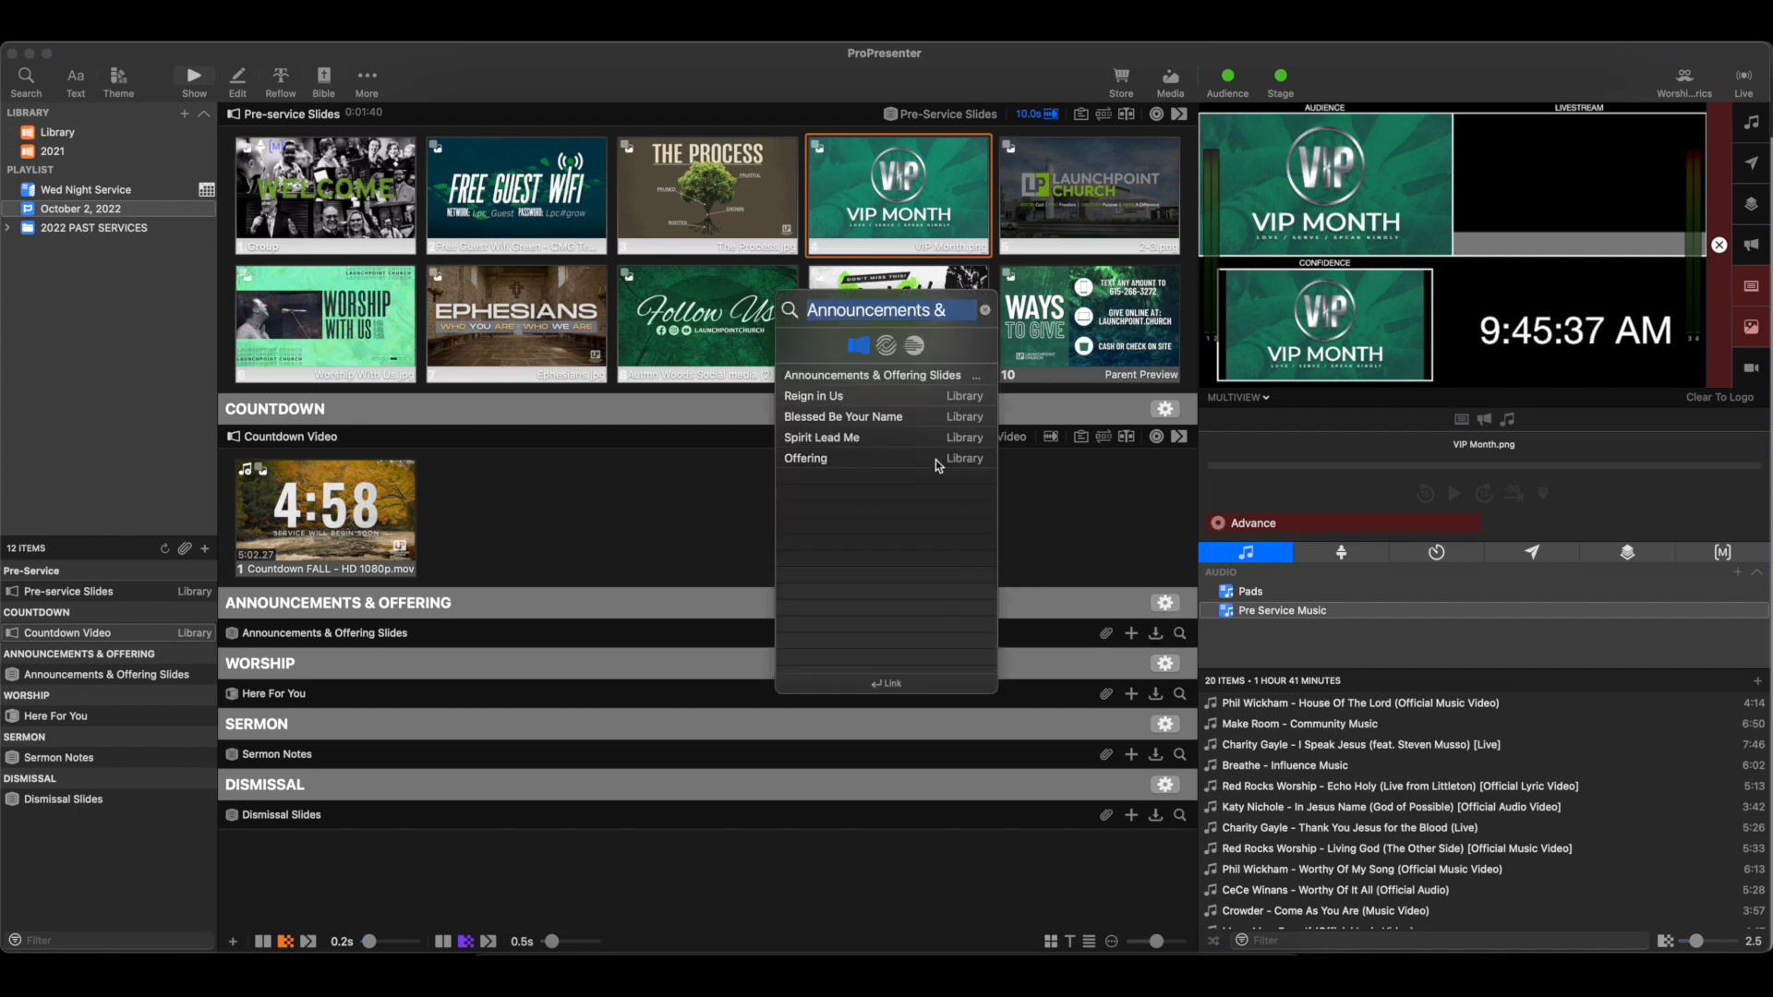
left_click(903, 377)
left_click(1420, 548)
Step: Link the Here For You item under Worship to the Here For You presentation in the Library
scroll(1009, 506, "down", 10)
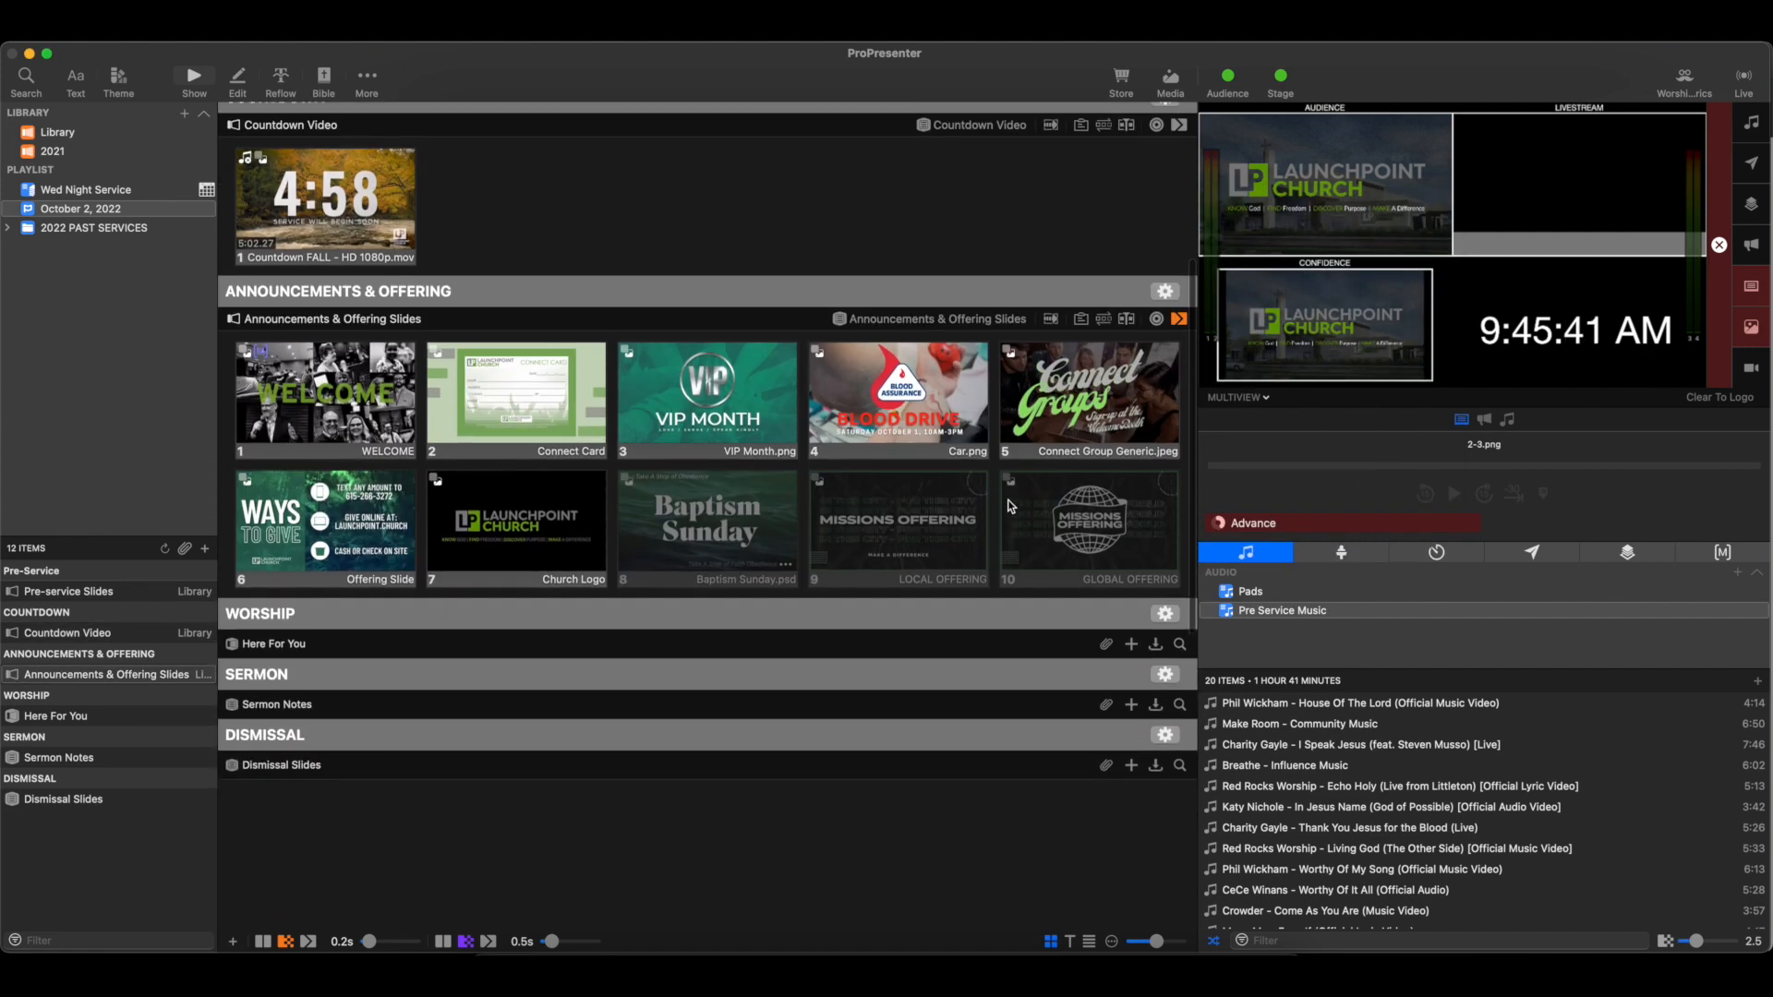
left_click(1180, 484)
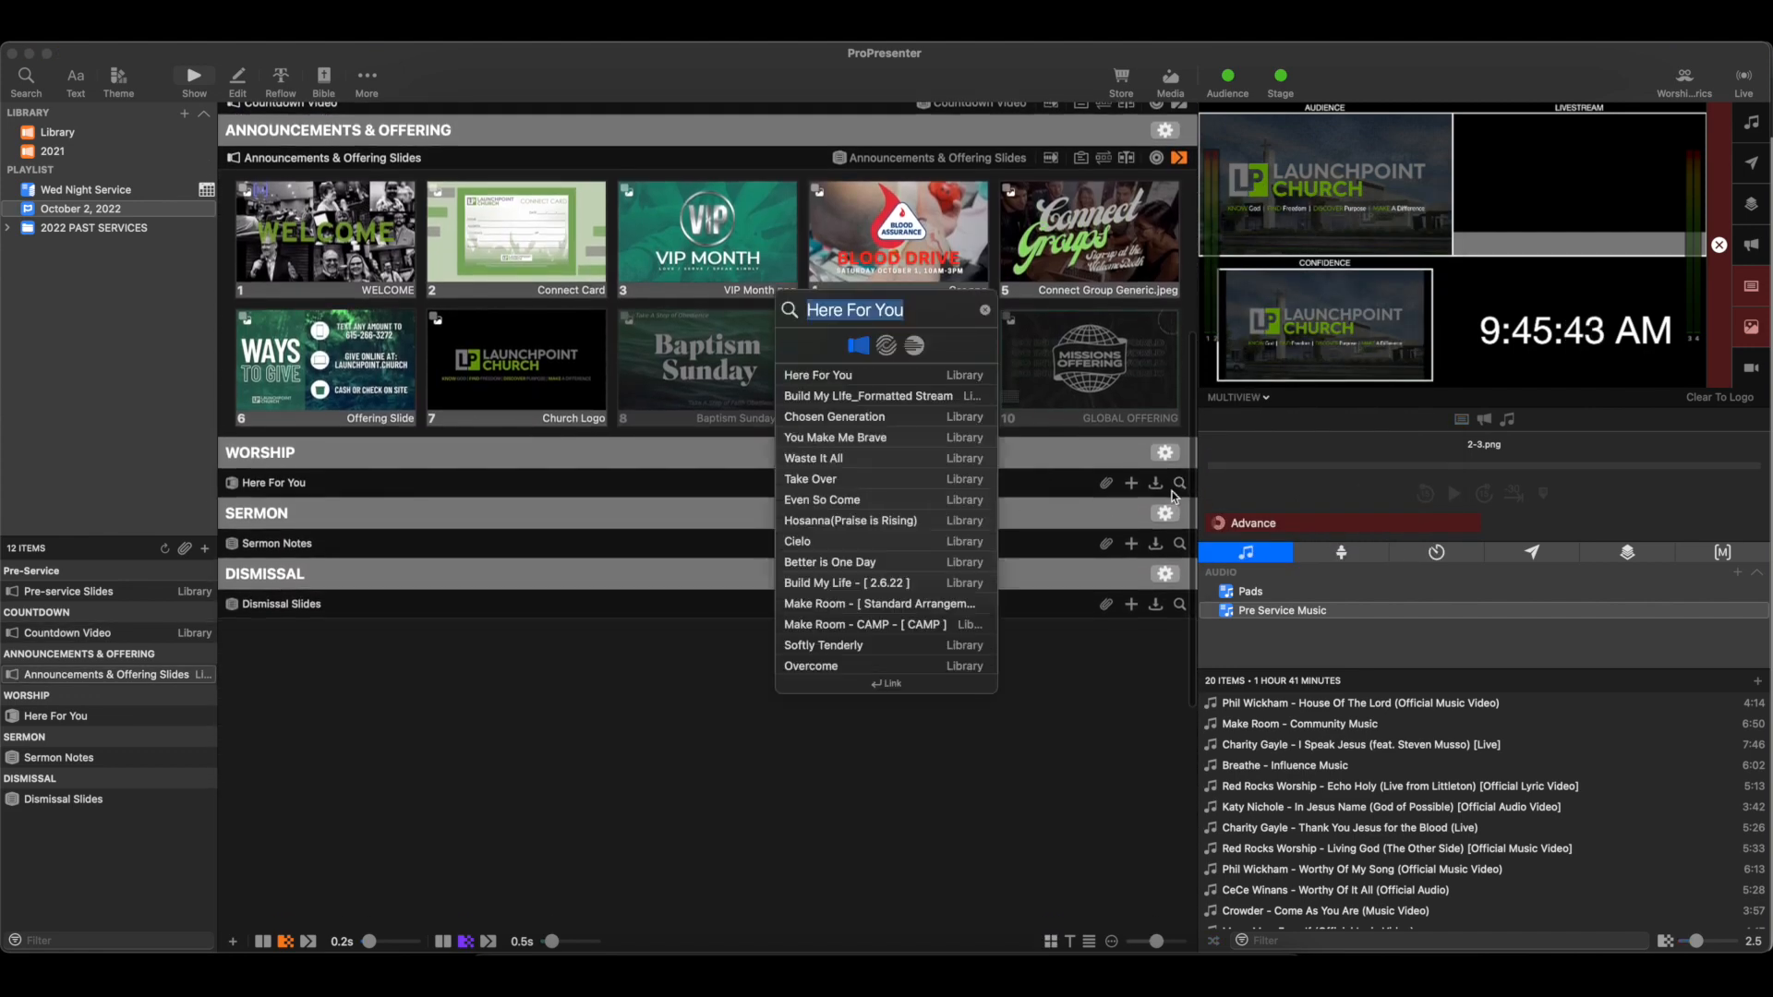
left_click(866, 382)
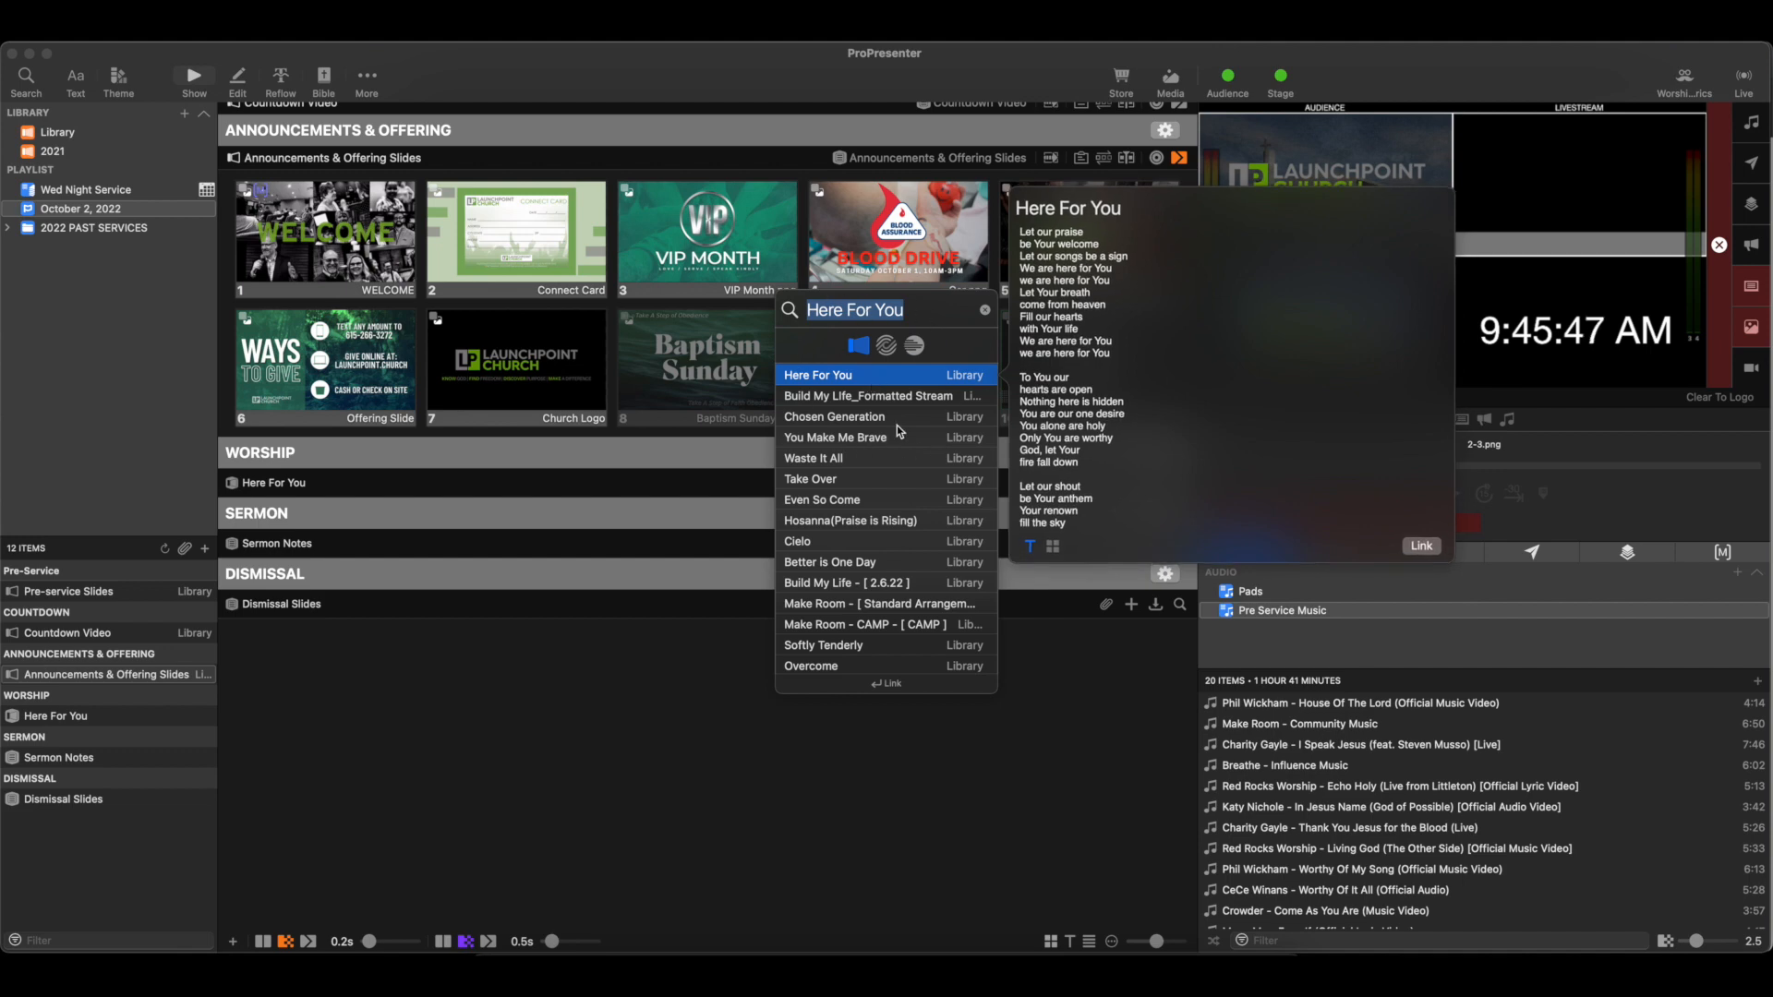
key("Return")
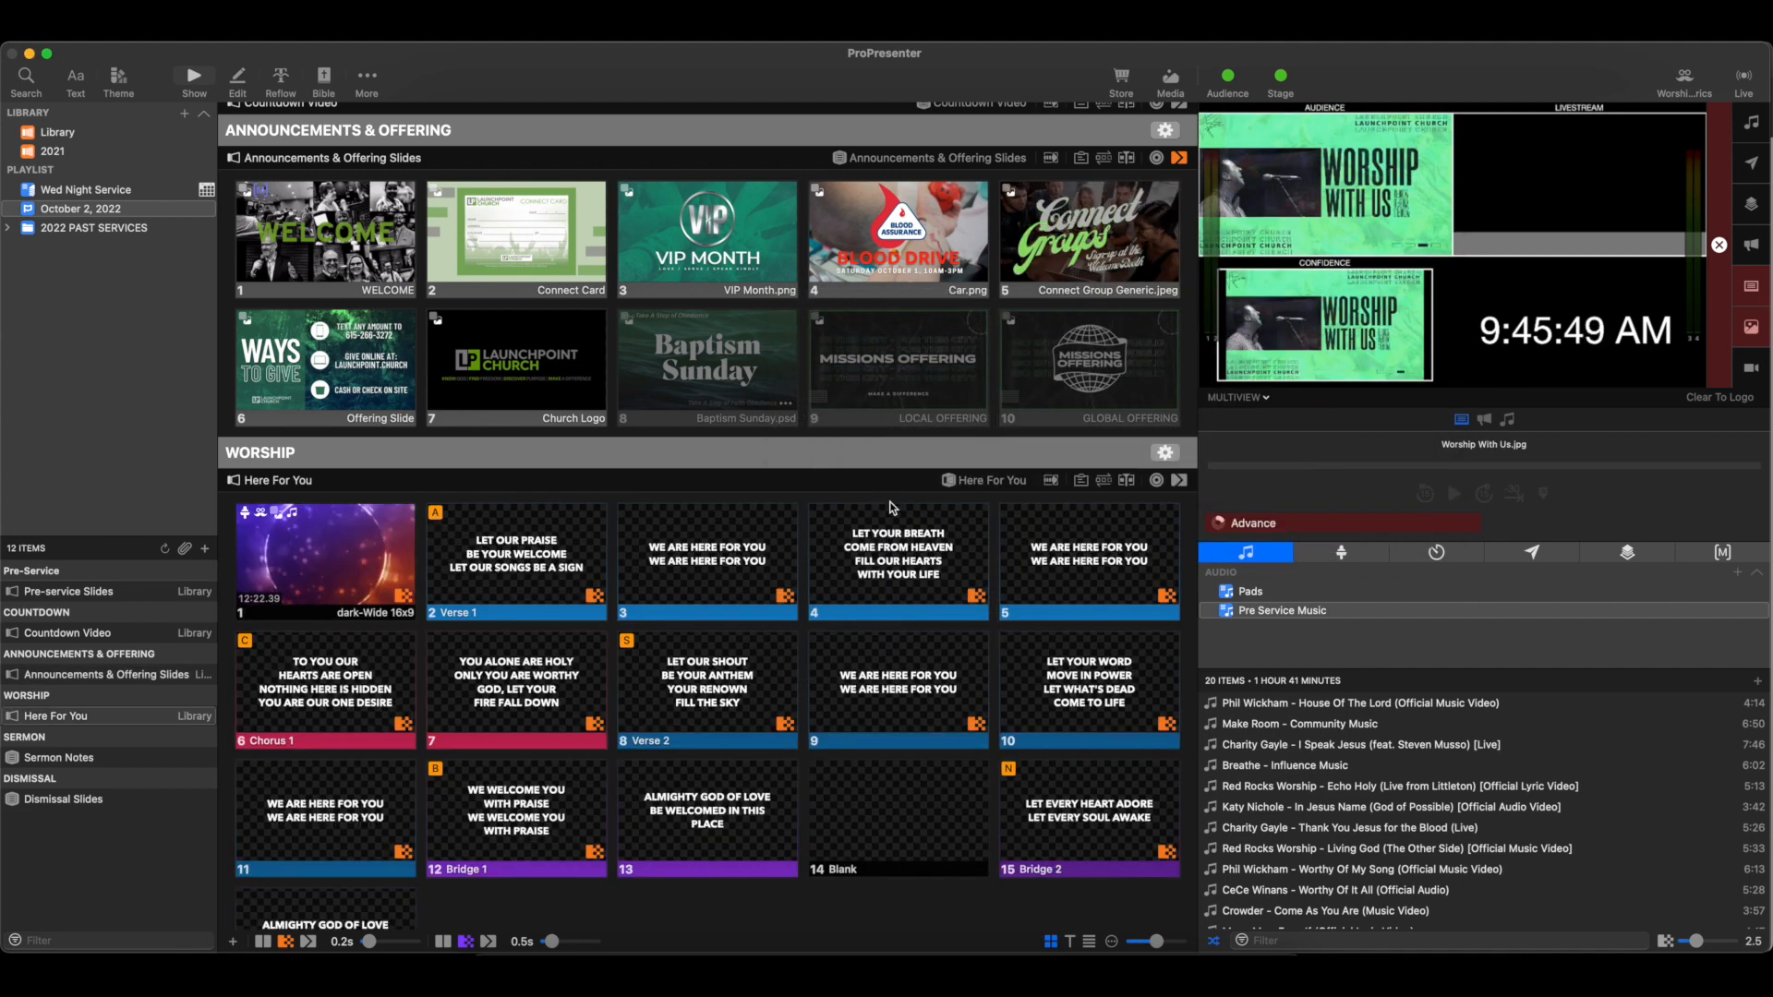
Step: Link the Sermon Notes item to the undated Sermon Notes presentation in the Library
scroll(1076, 526, "down", 10)
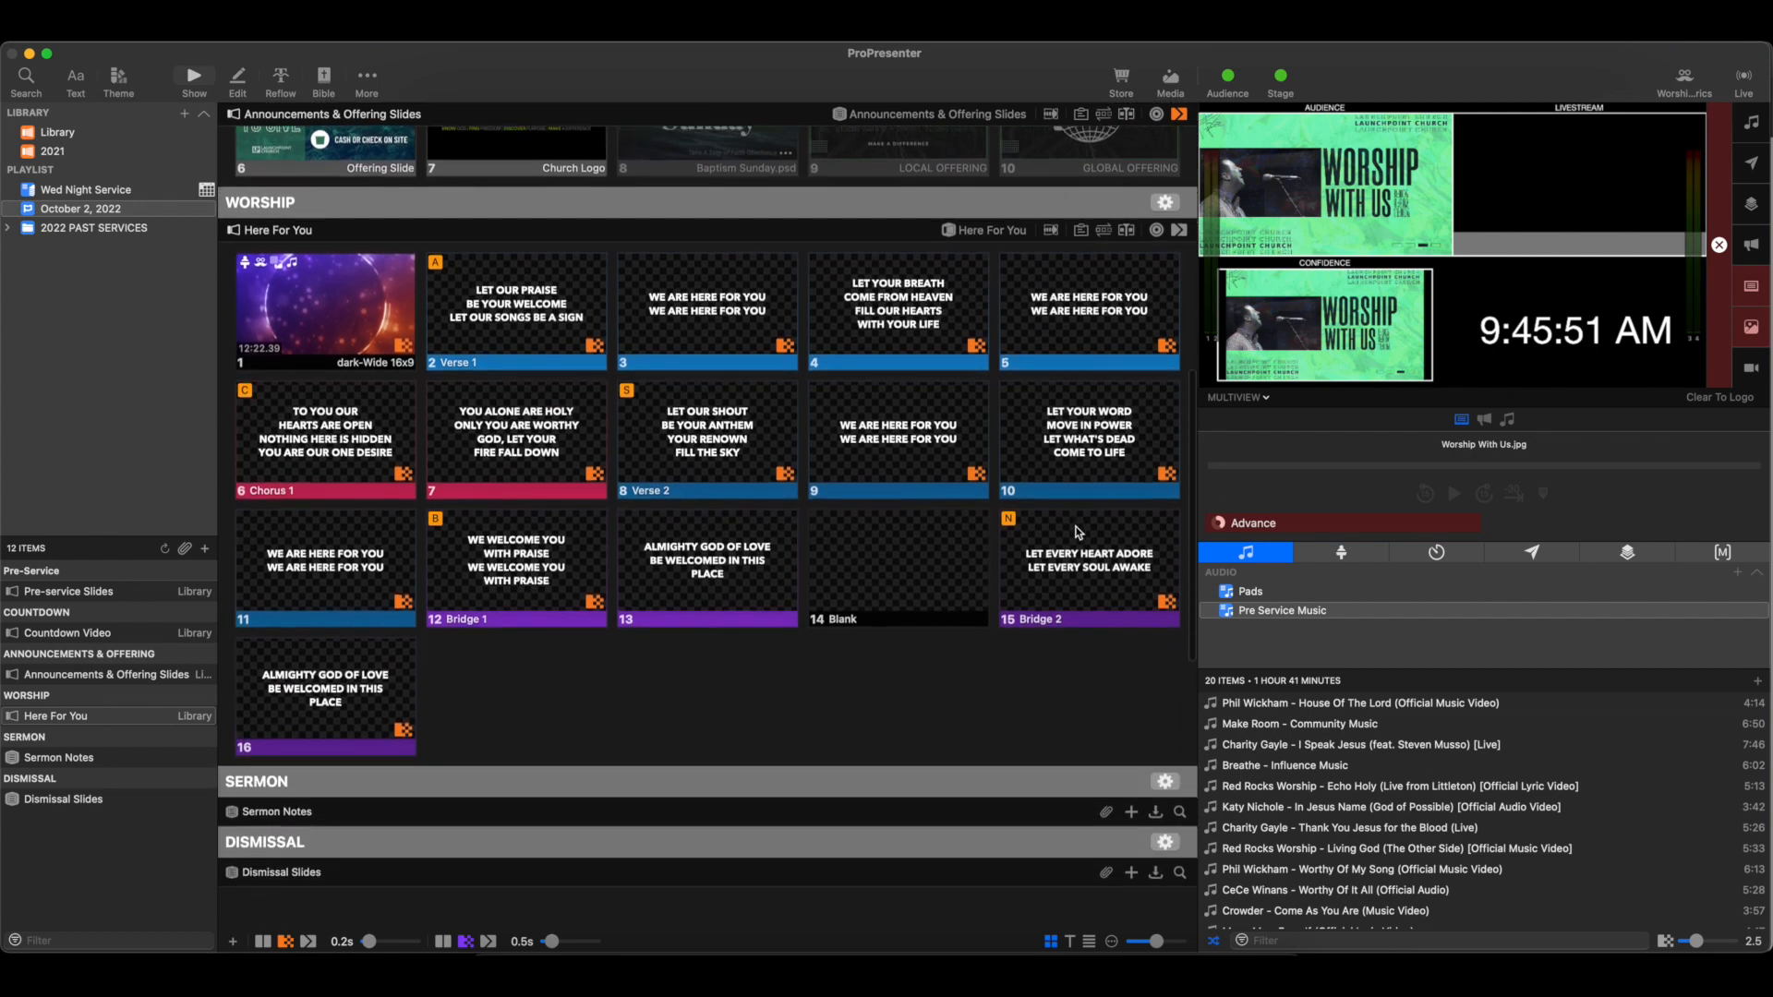
left_click(1180, 545)
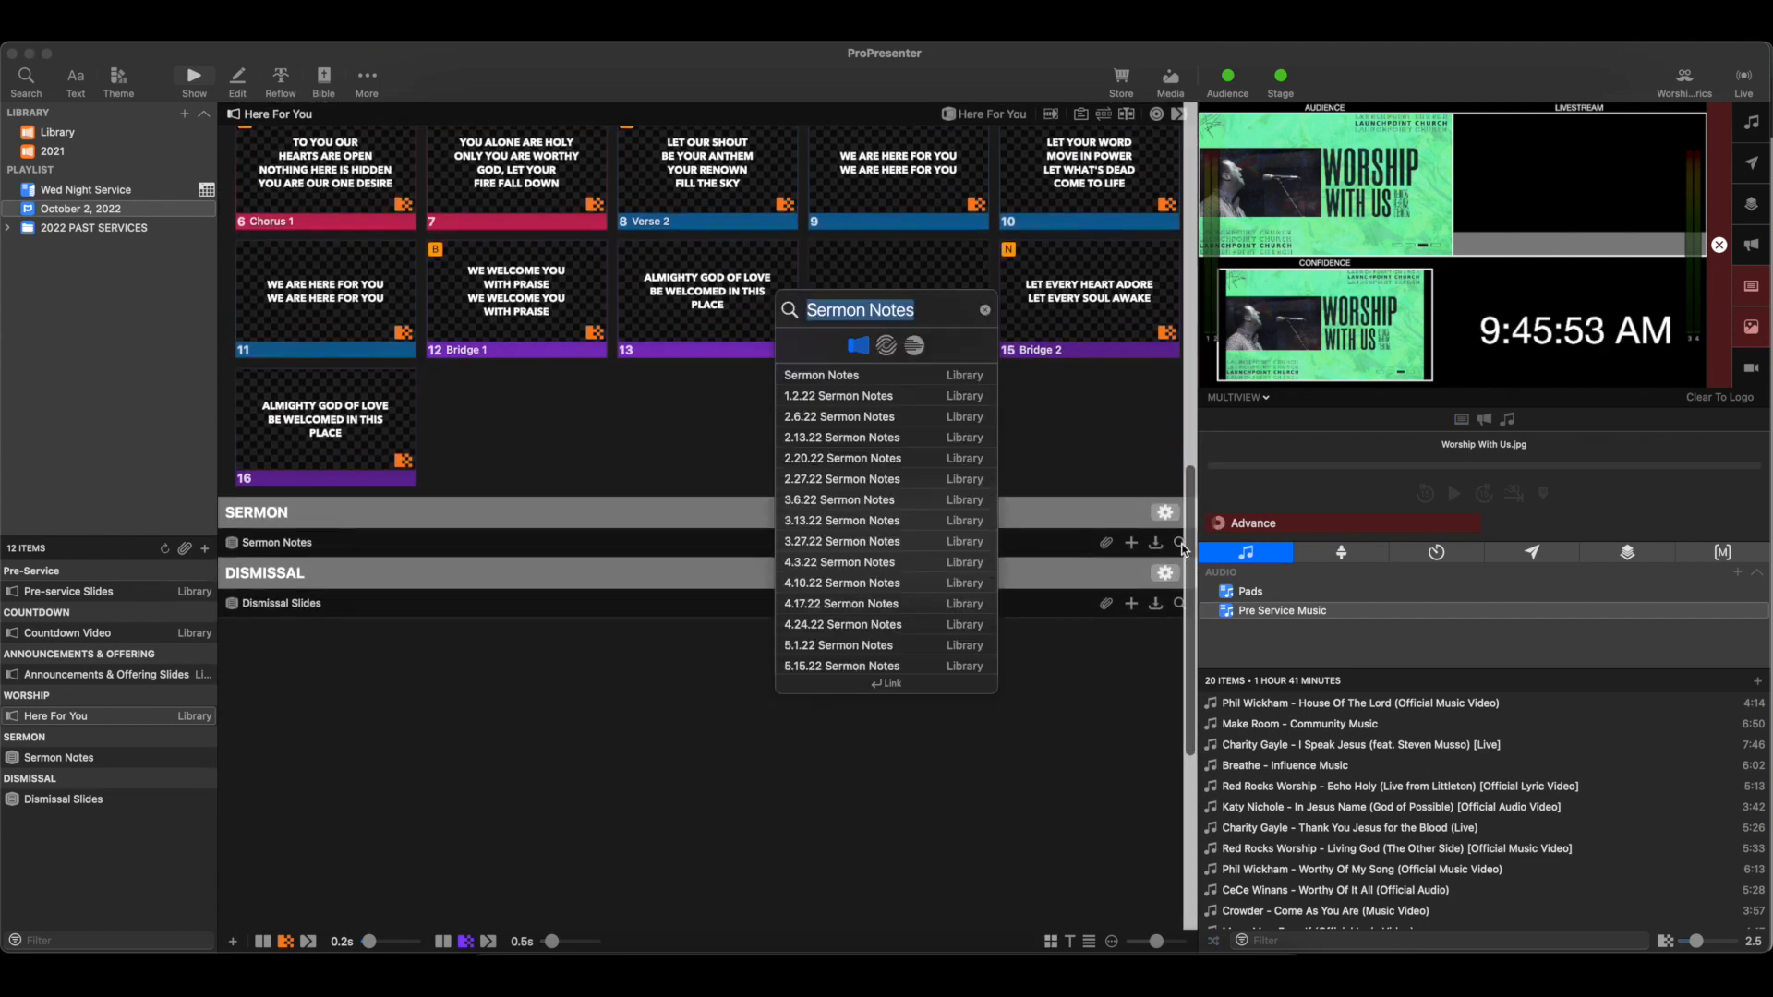
left_click(866, 376)
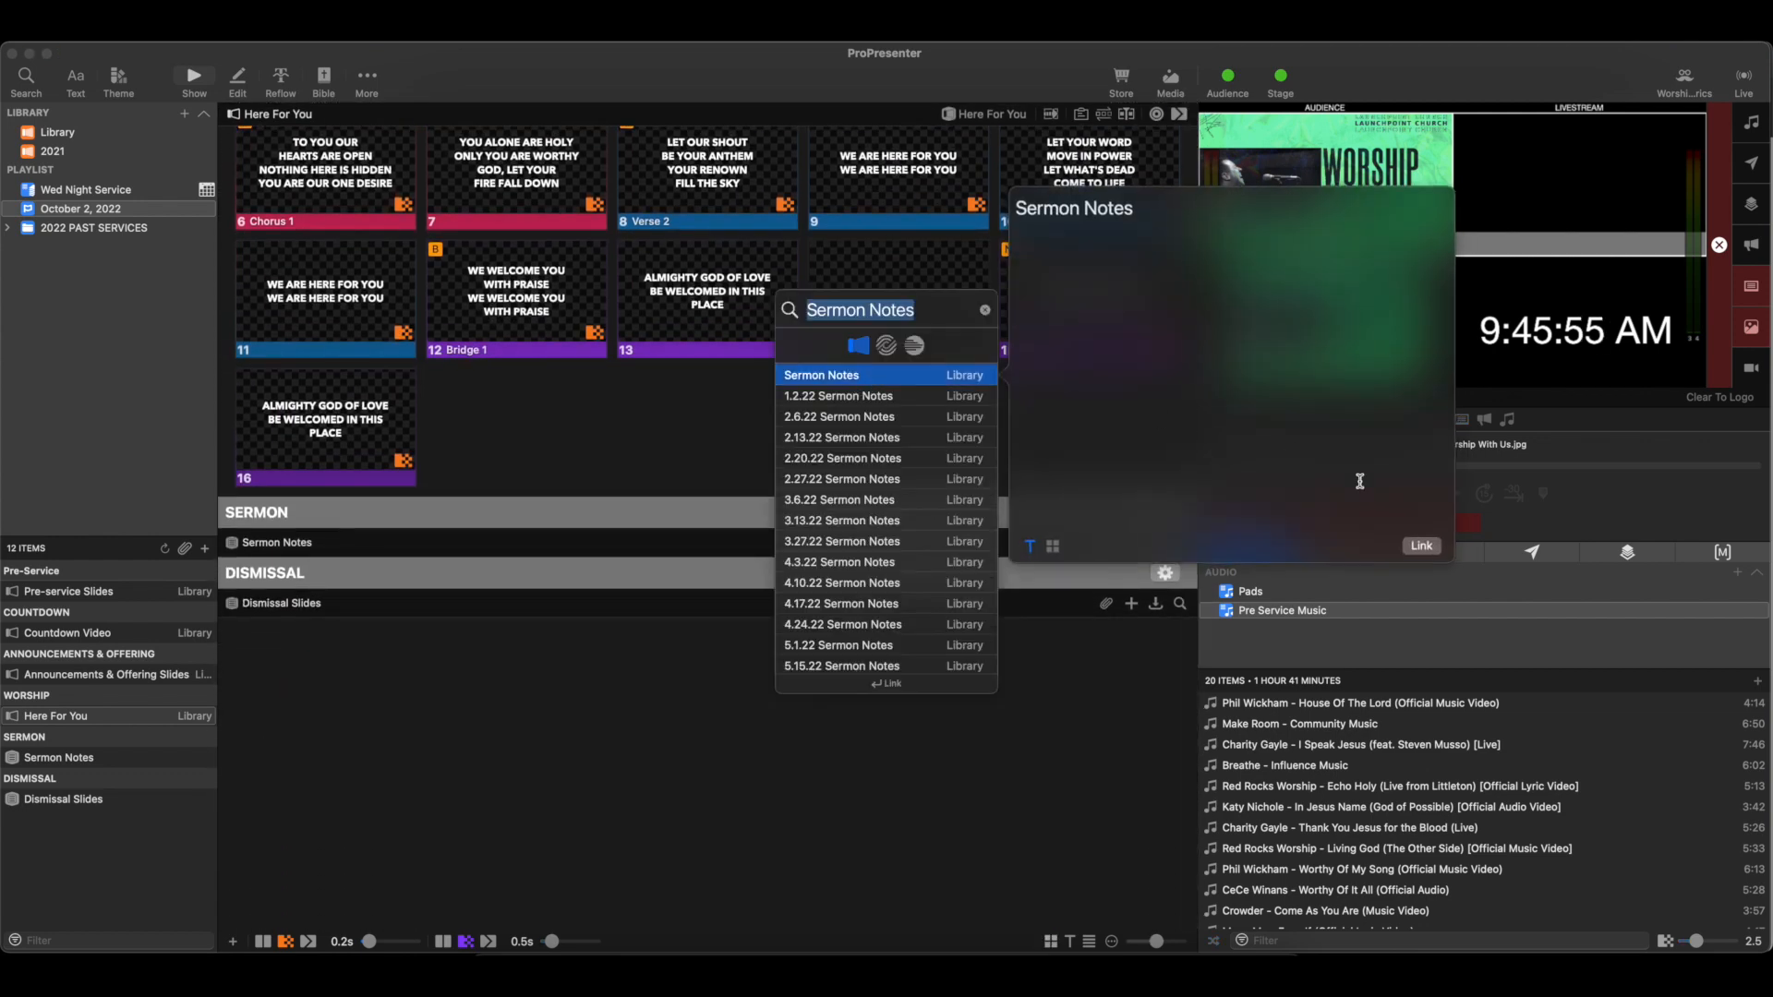
left_click(1420, 547)
Step: Link the Dismissal Slides item to the Dismissal Slides presentation in the Library
scroll(966, 594, "down", 5)
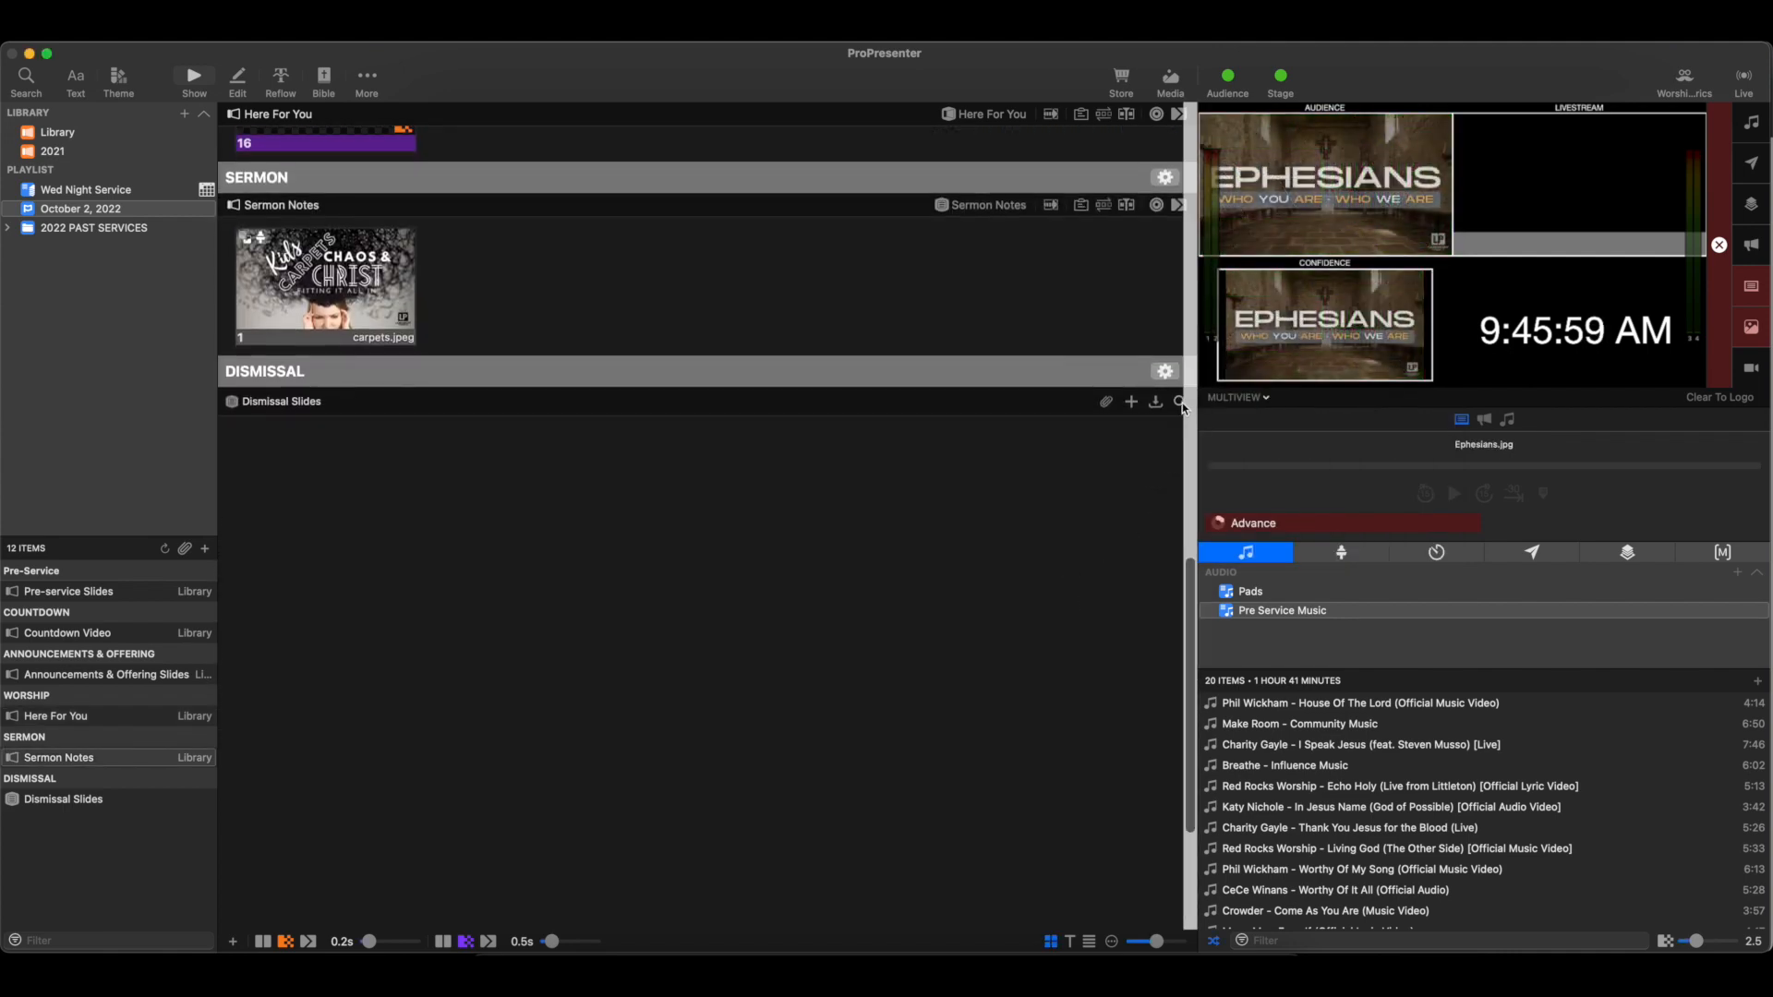
left_click(1180, 403)
left_click(891, 377)
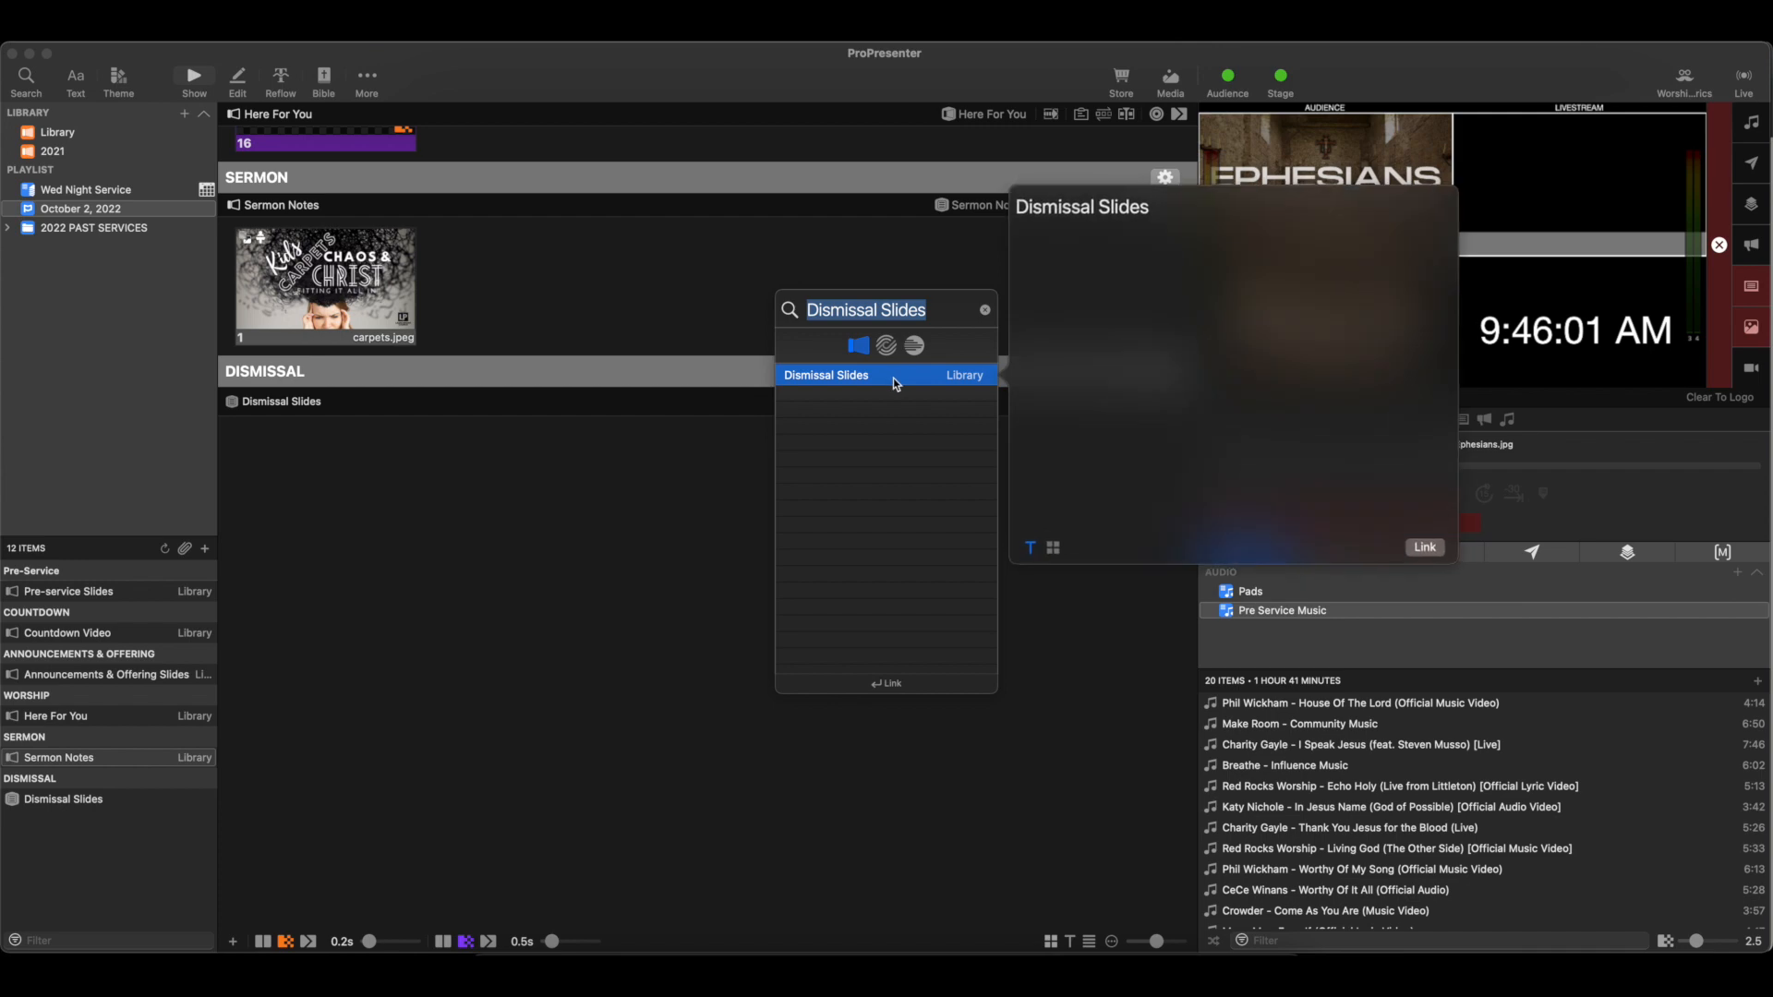
left_click(1414, 544)
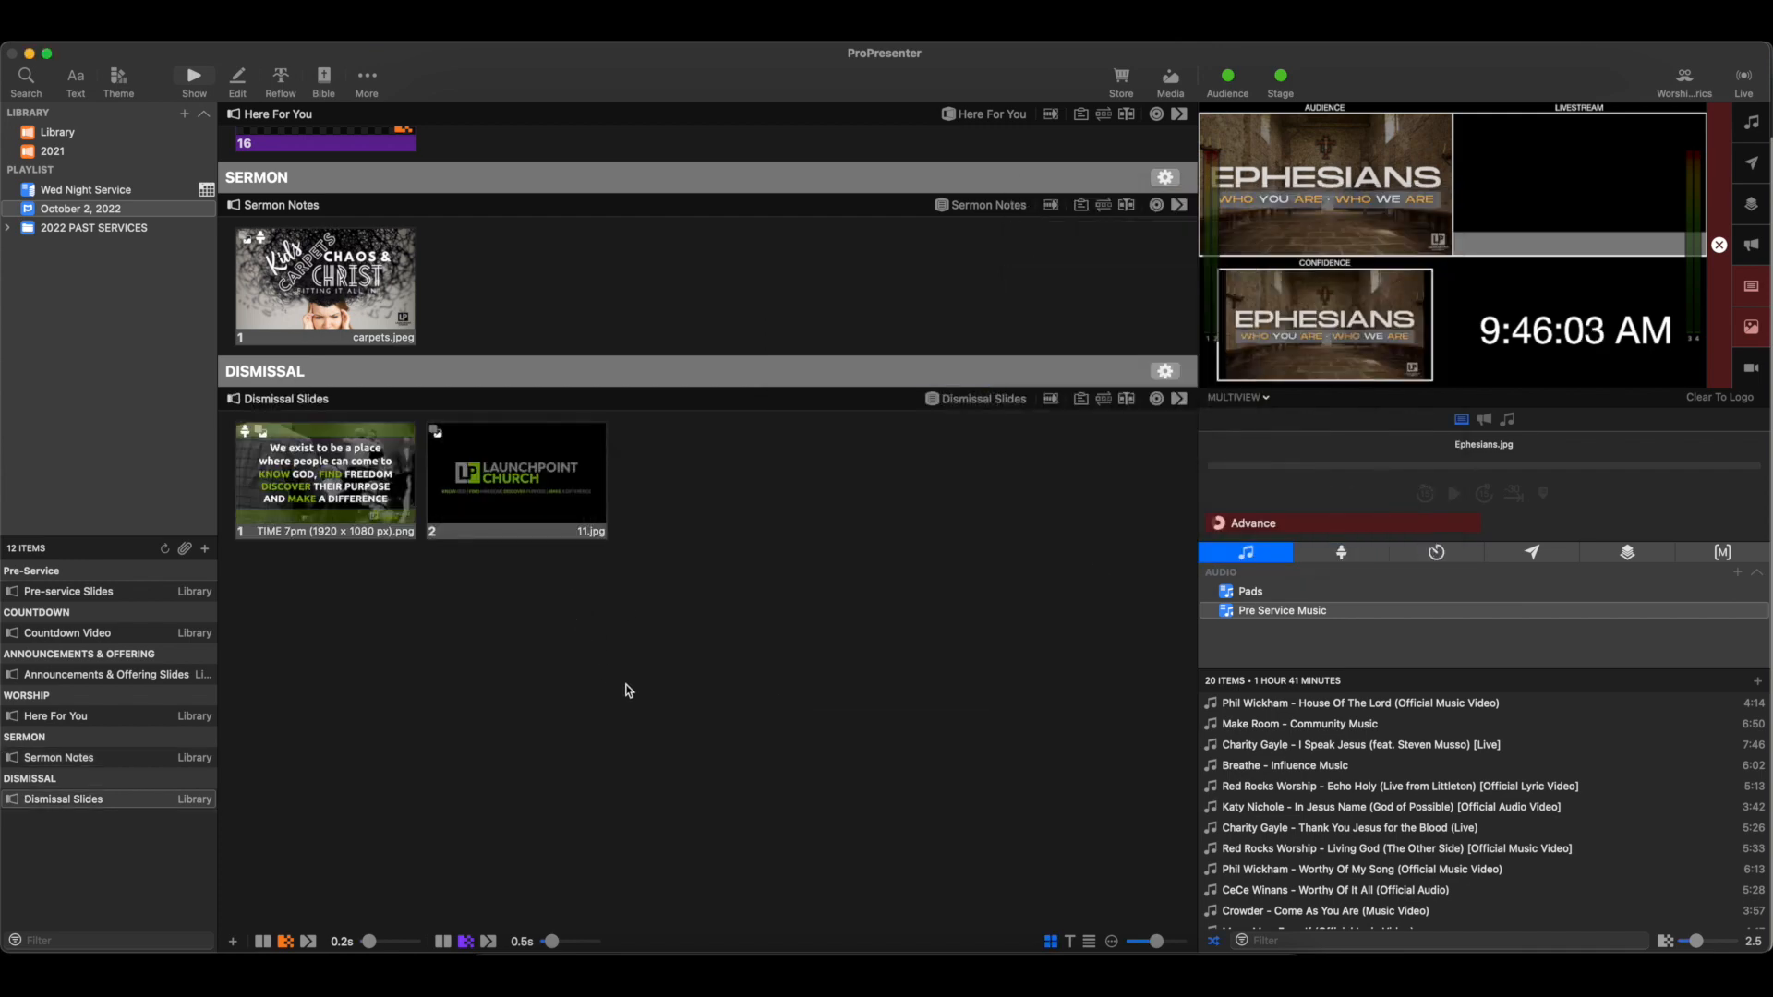
Step: Look through the whole October 2, 2022 playlist from Pre-Service to Dismissal to check the linked presentations
scroll(710, 699, "up", 15)
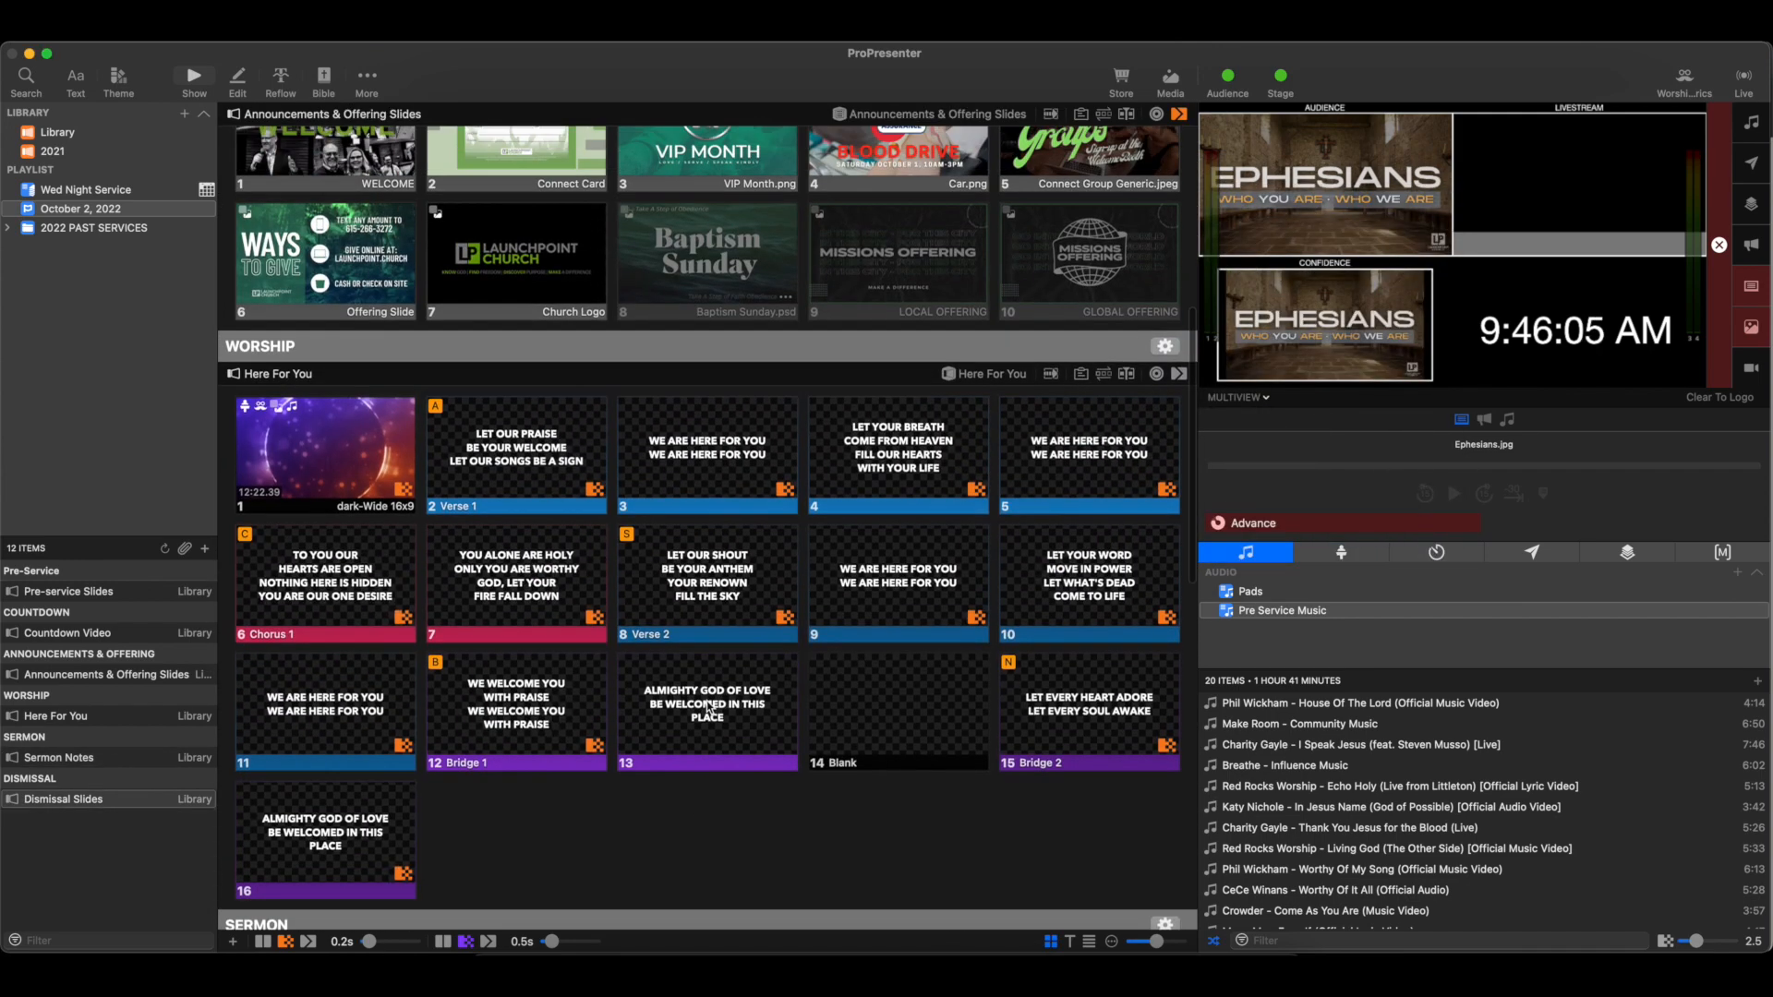
scroll(708, 705, "up", 5)
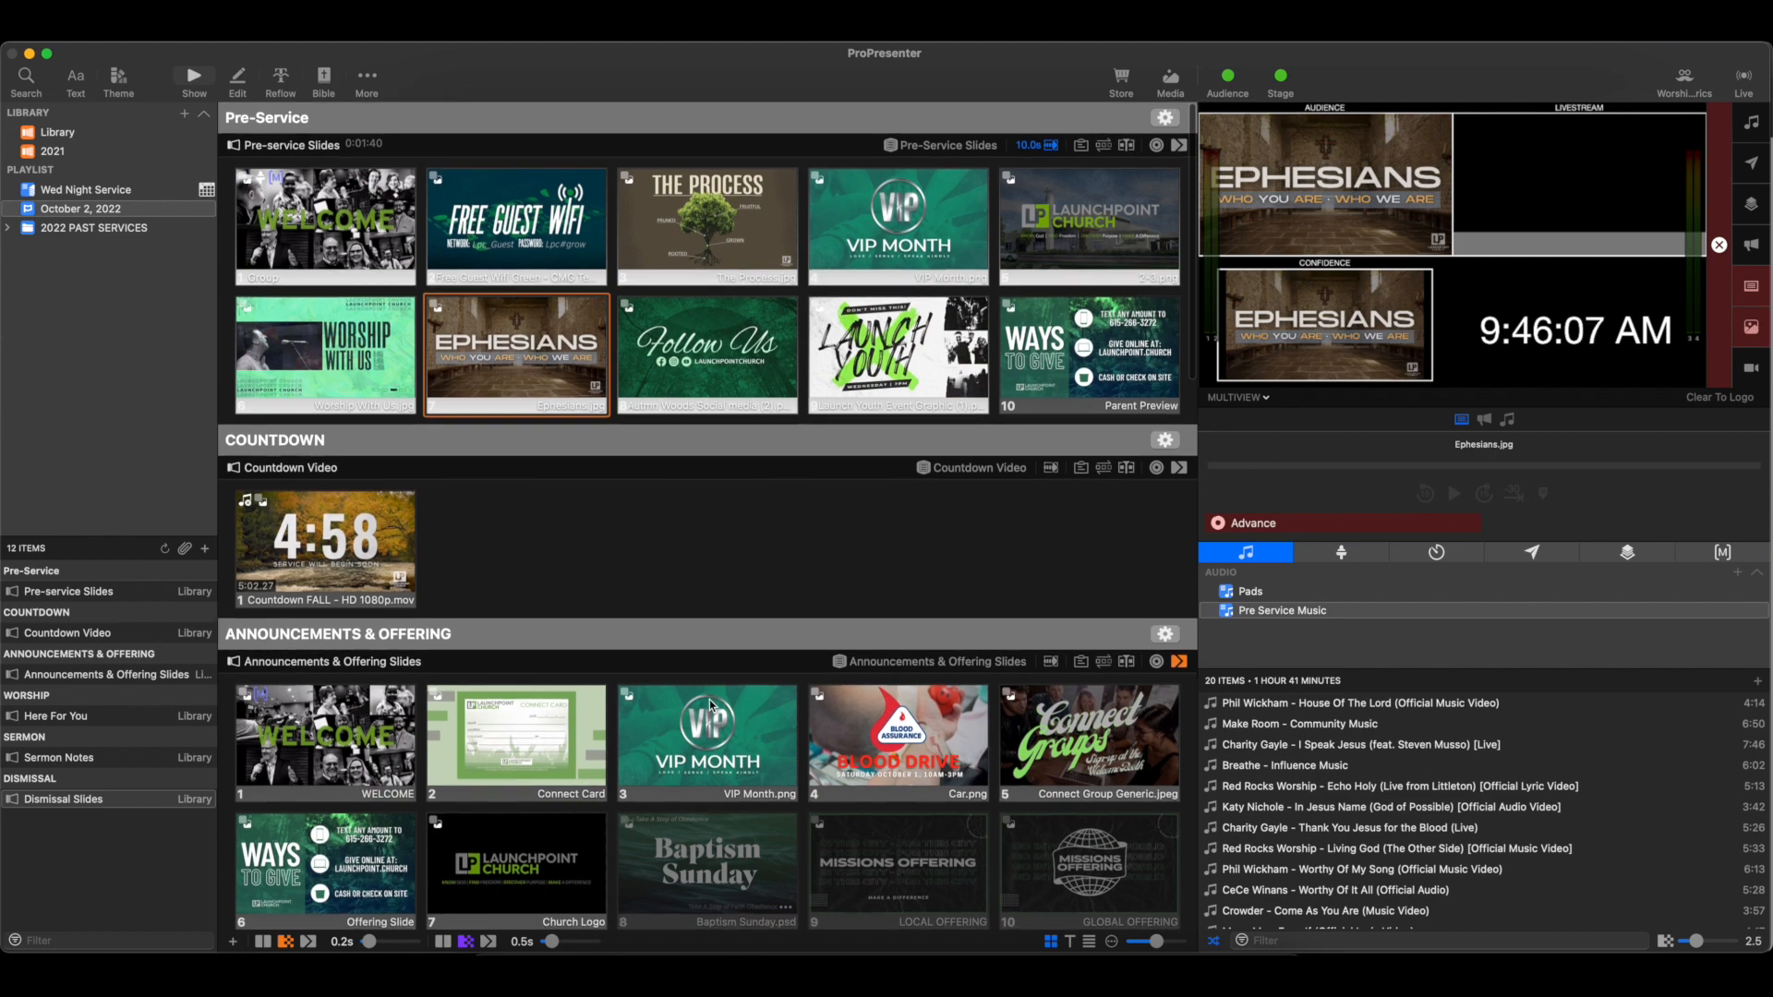
scroll(709, 699, "down", 8)
scroll(711, 702, "down", 20)
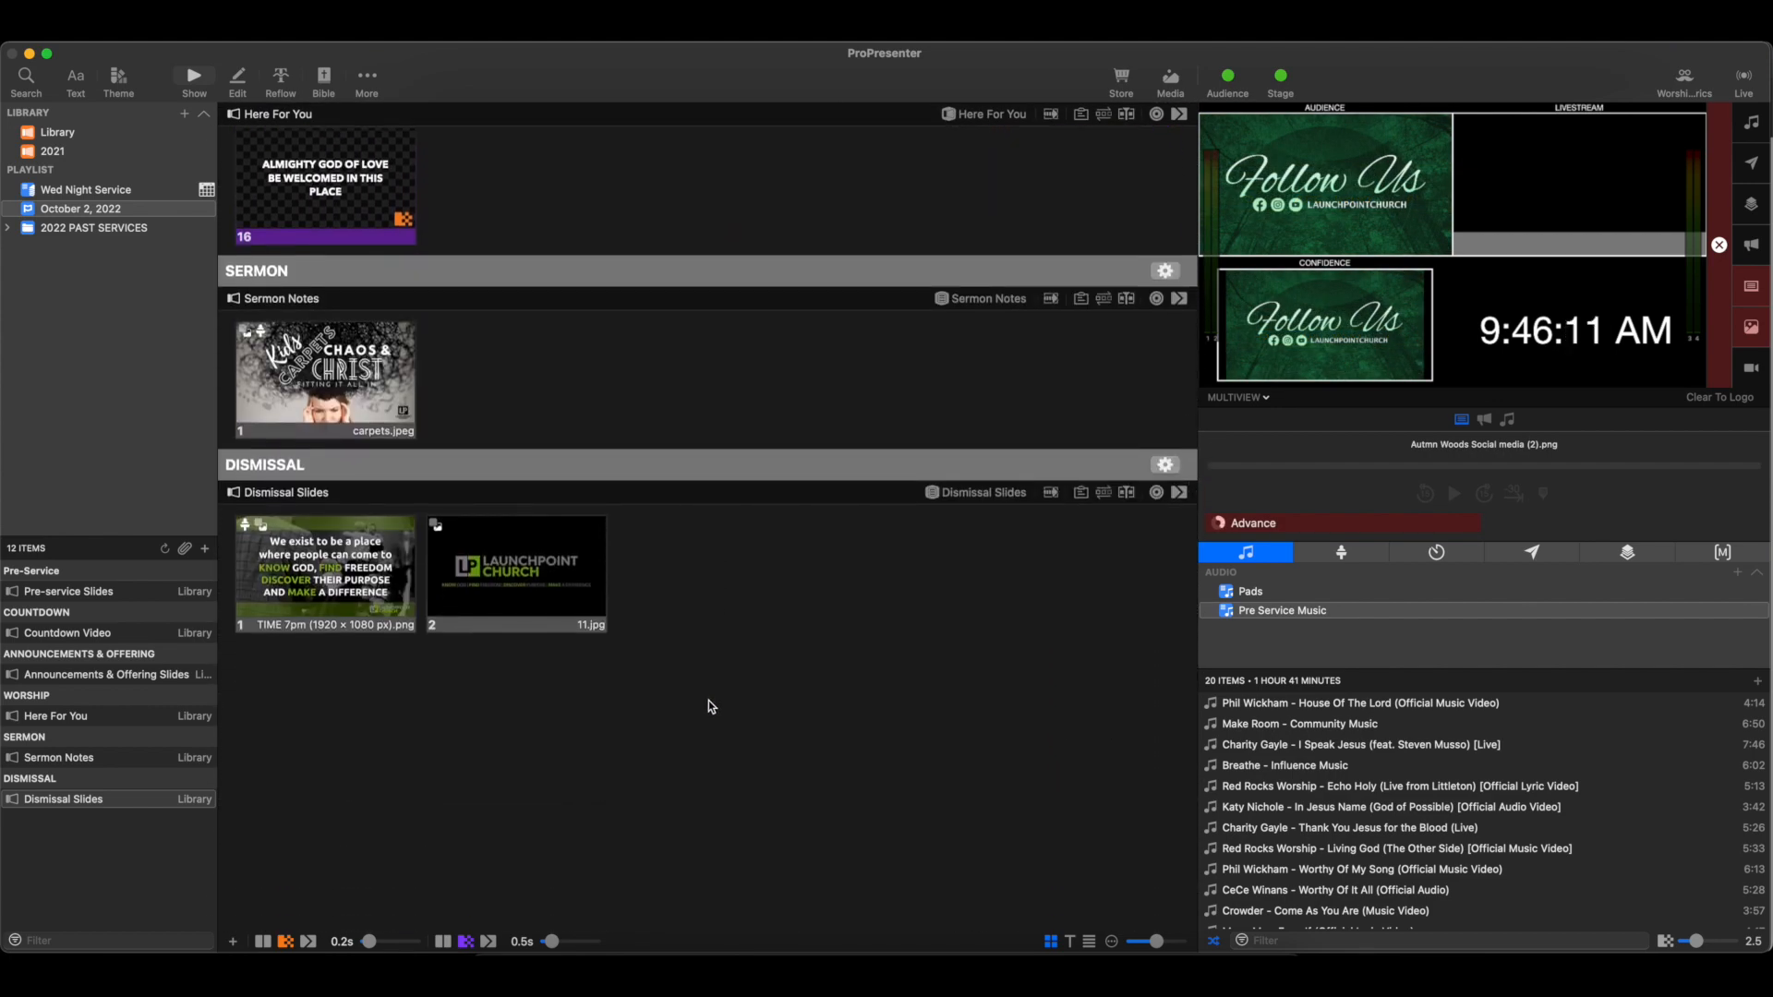
scroll(709, 704, "up", 15)
scroll(709, 707, "up", 10)
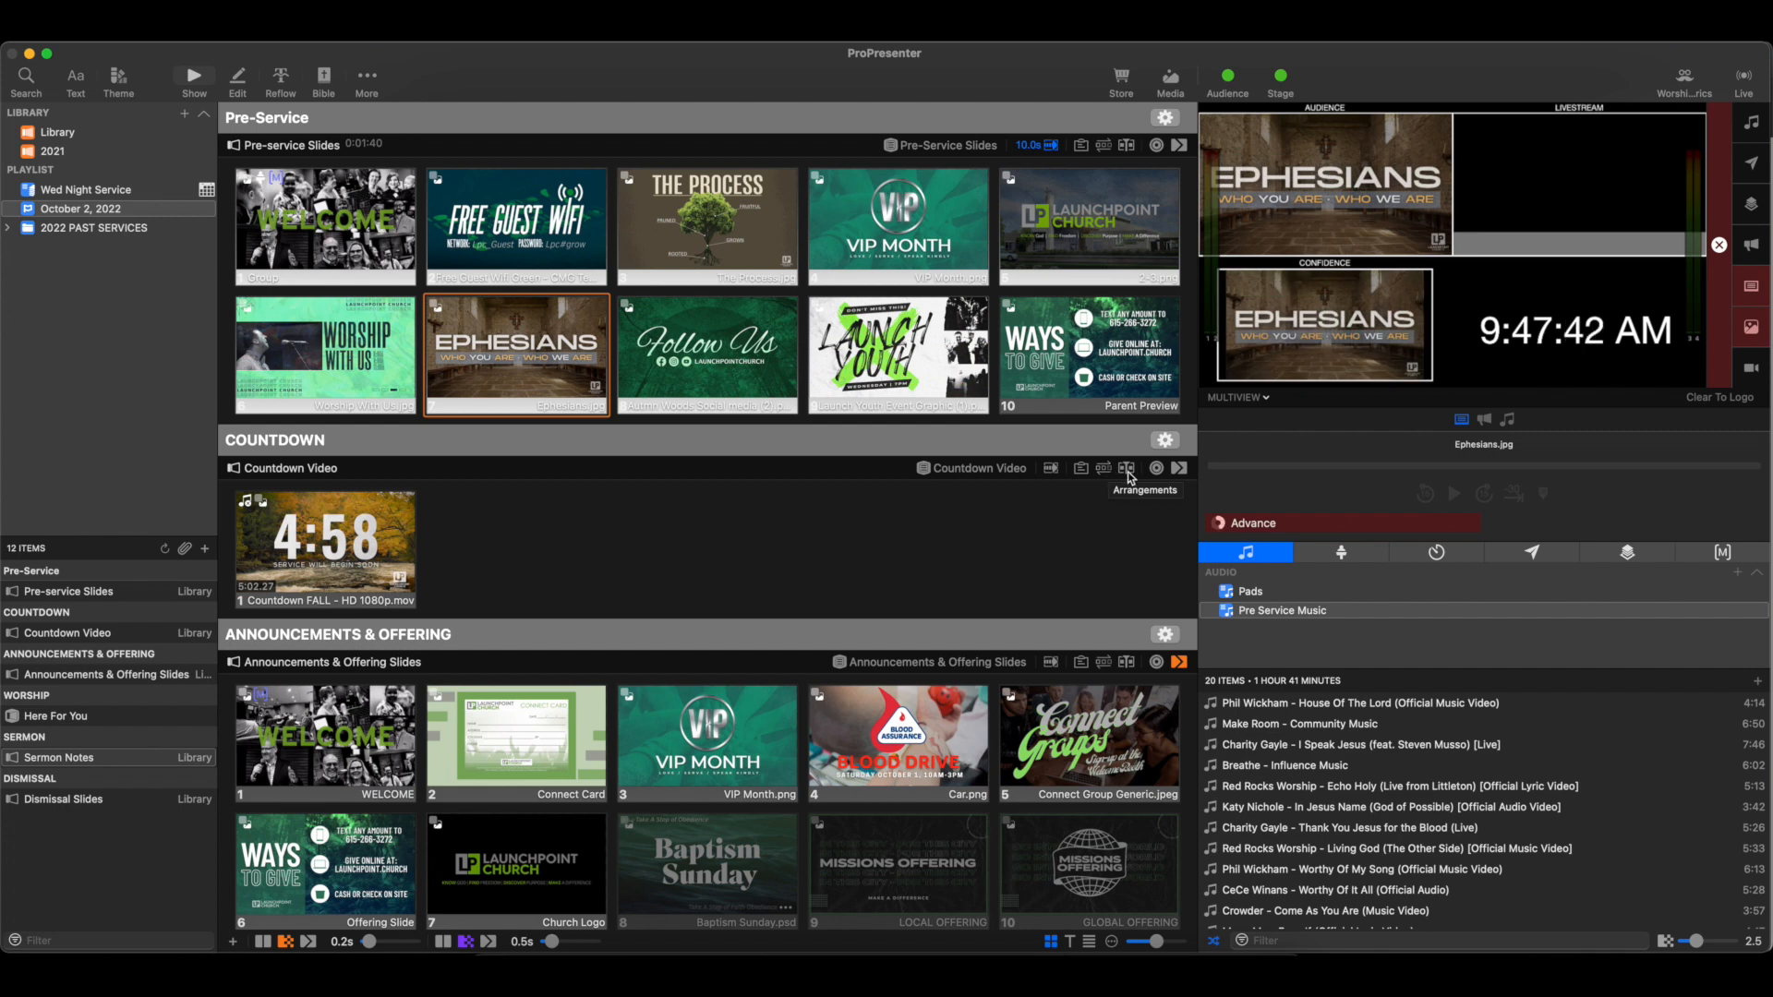
Step: Search the Library for "Heaven Invade" as the presentation for the unlinked Here For You item
scroll(910, 535, "down", 5)
scroll(912, 533, "down", 4)
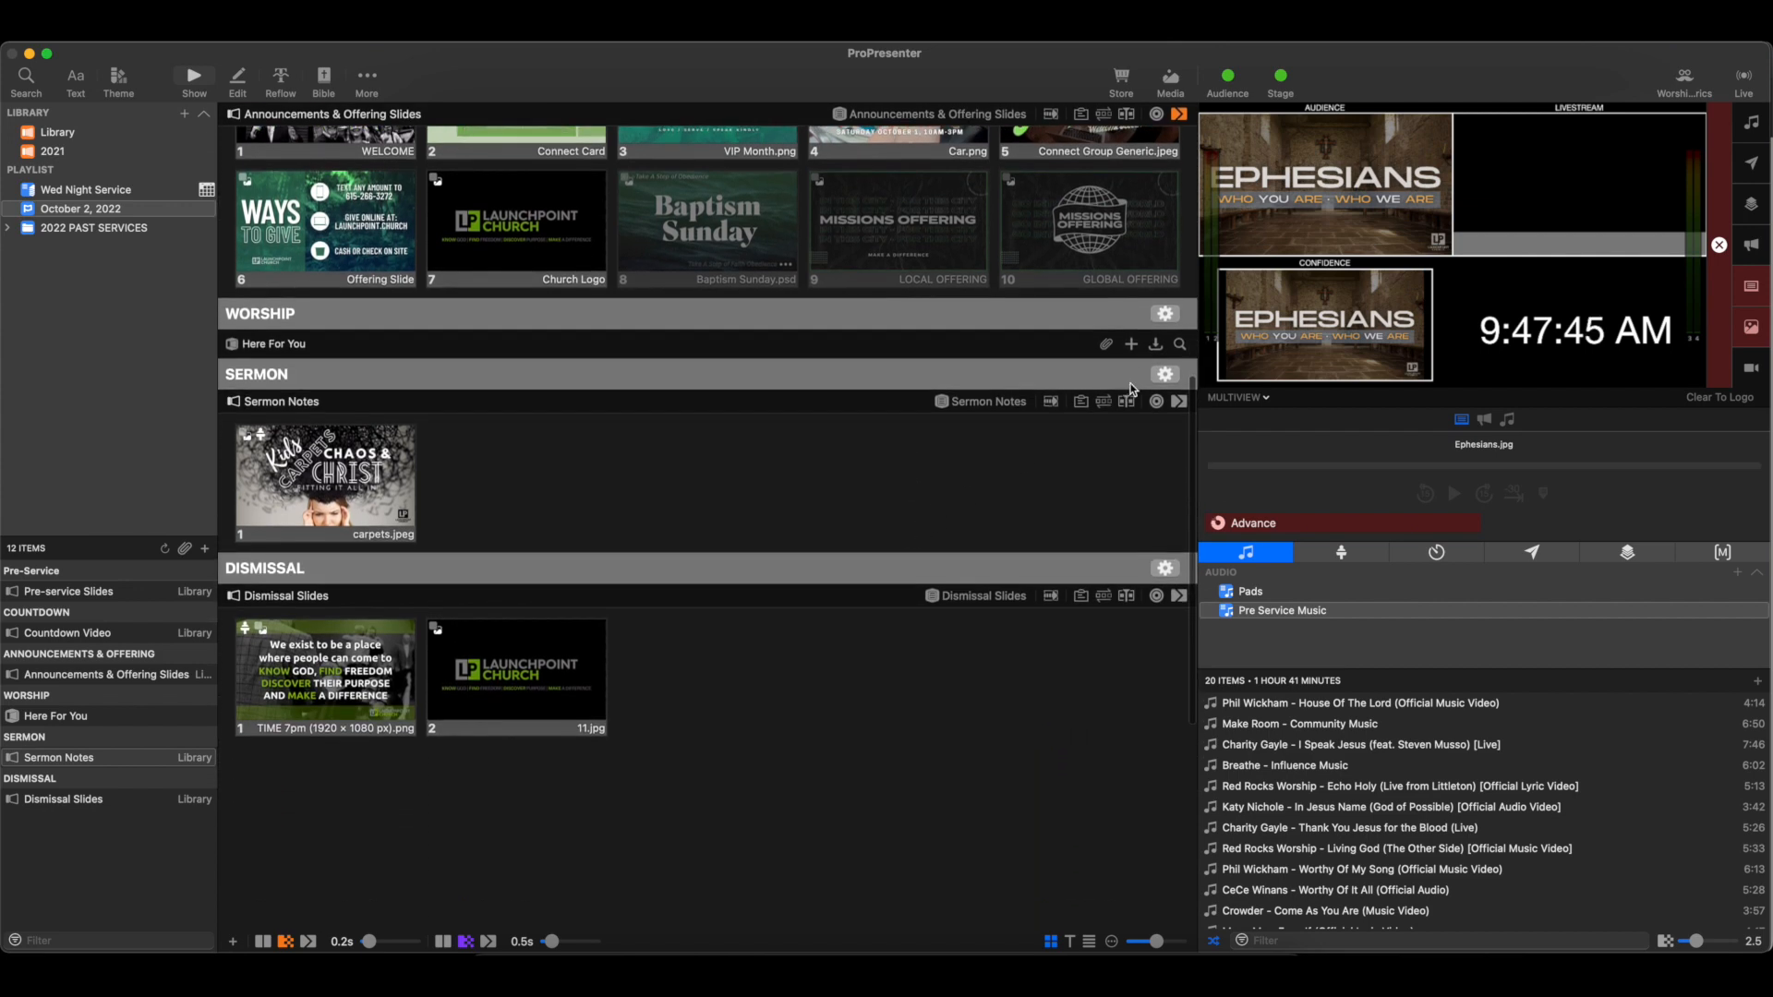
left_click(1180, 345)
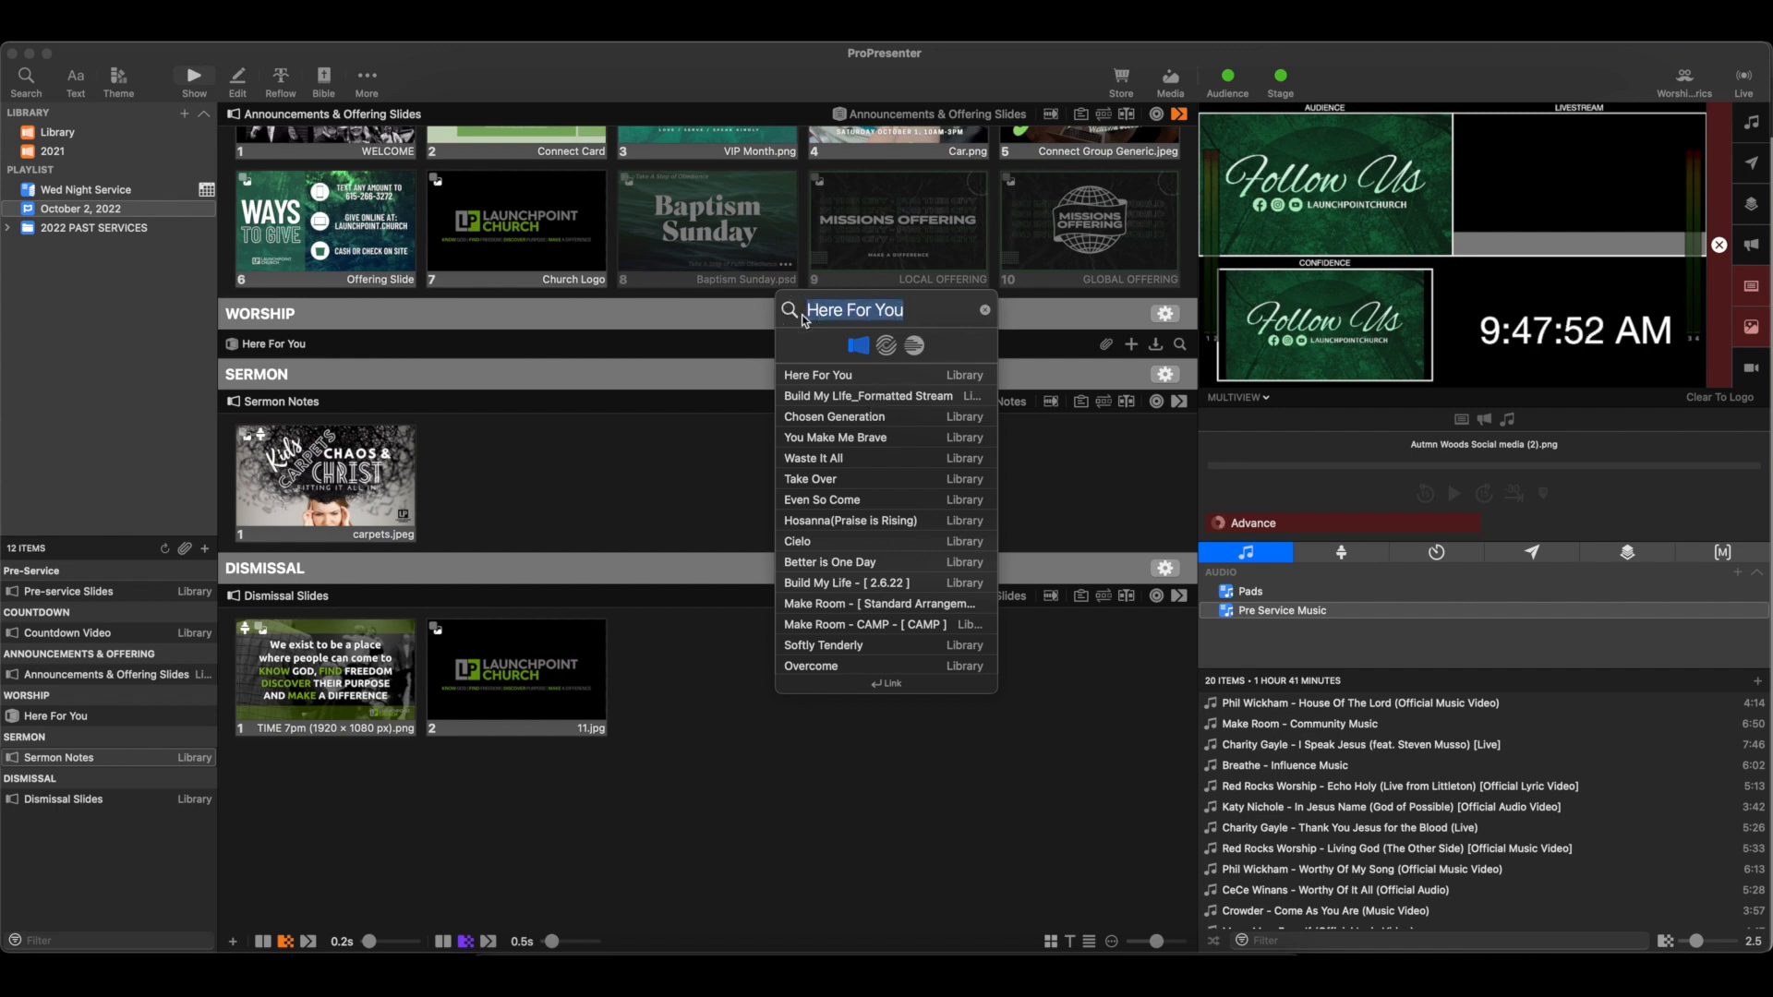
key("BackSpace")
type("H")
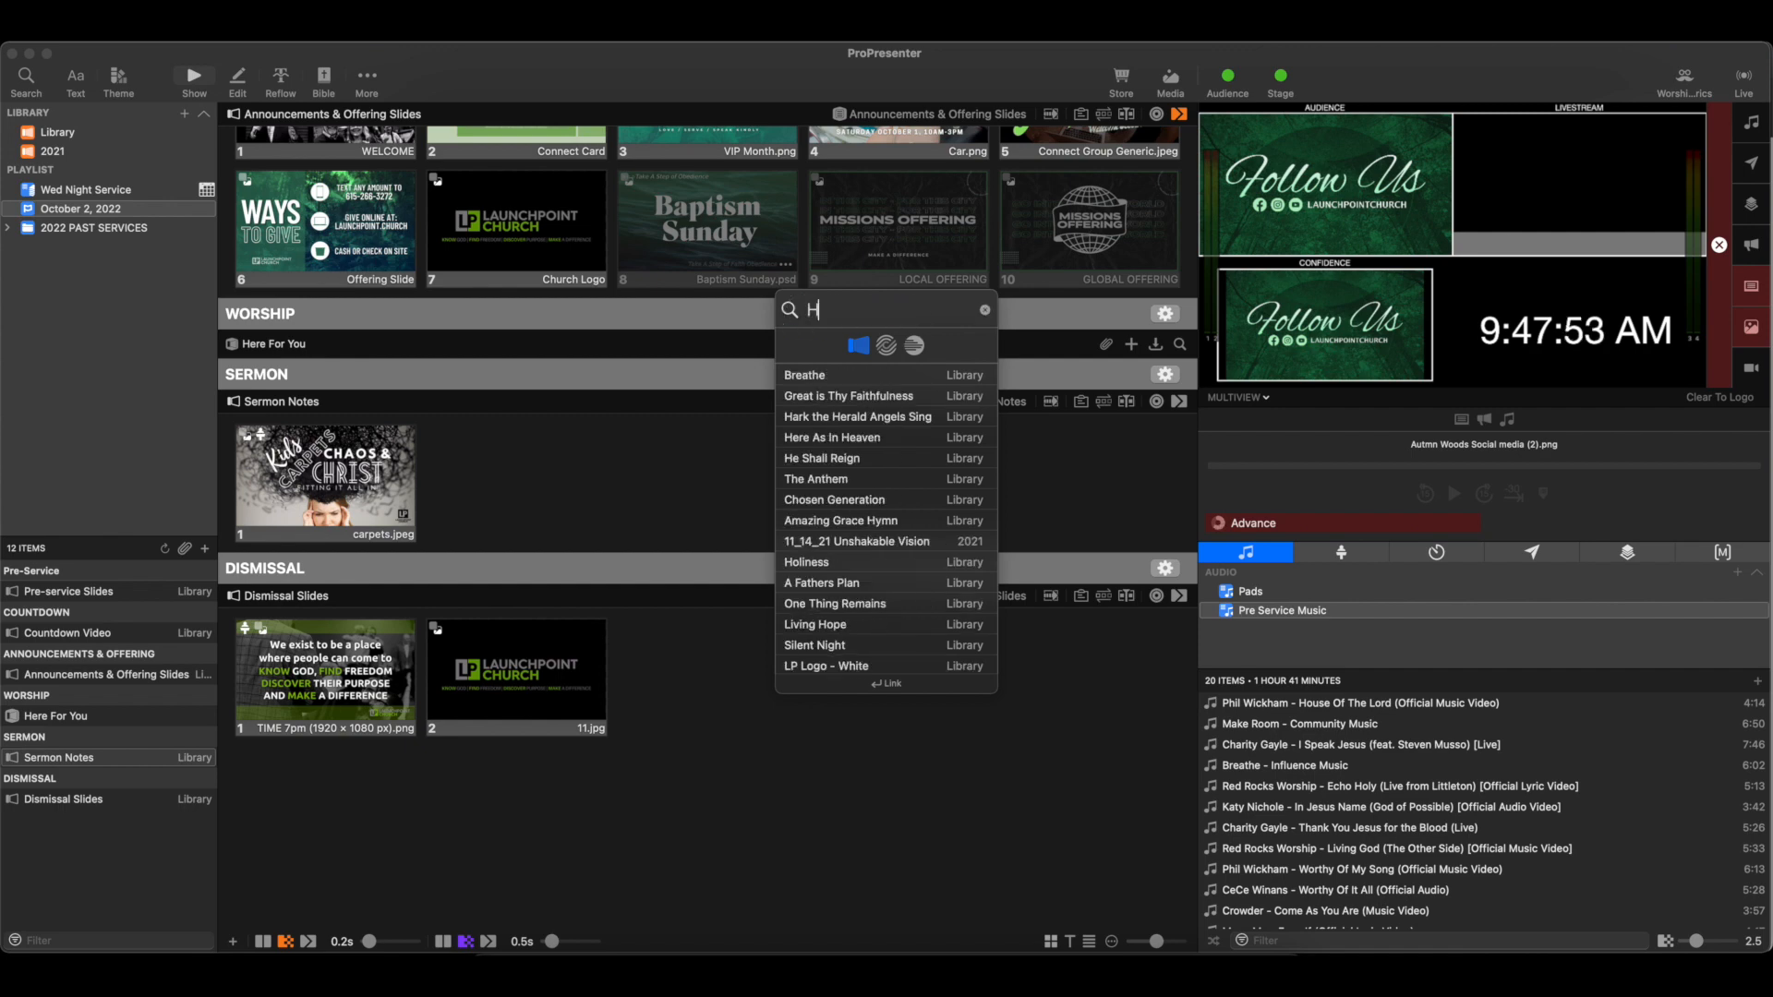
type("eaven Invade")
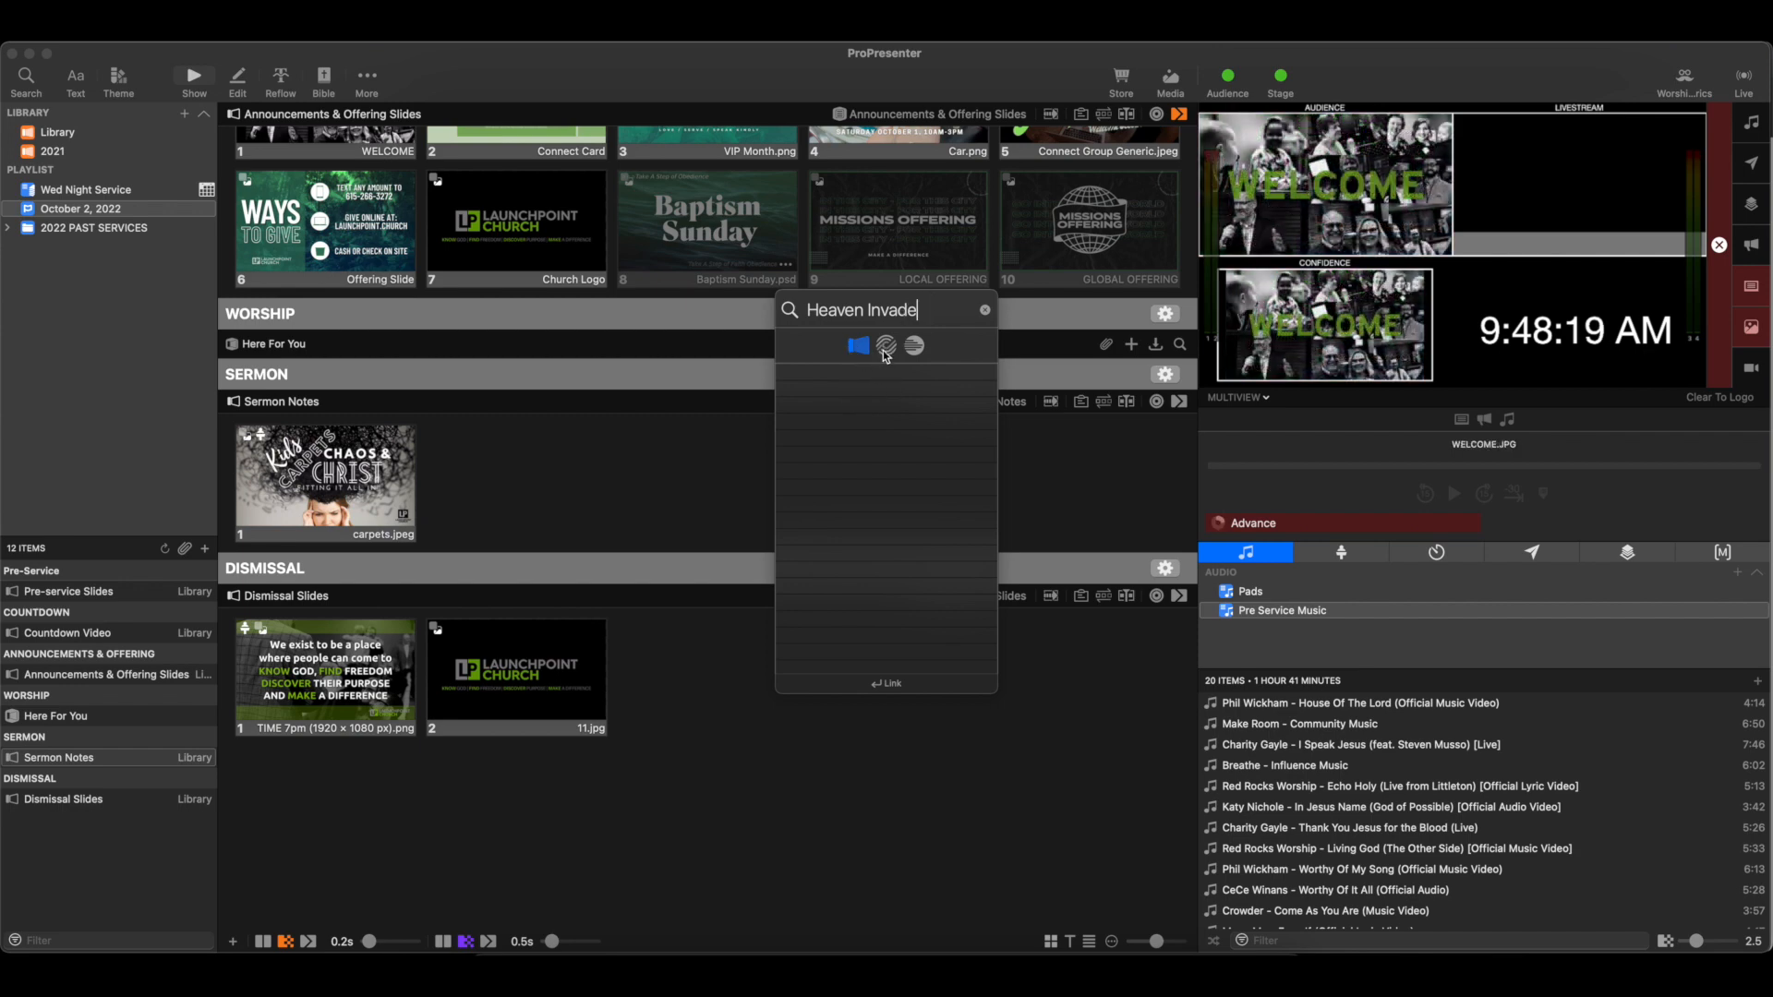
Step: Switch the search to SongSelect and start importing and linking the song Heaven Invade
left_click(886, 349)
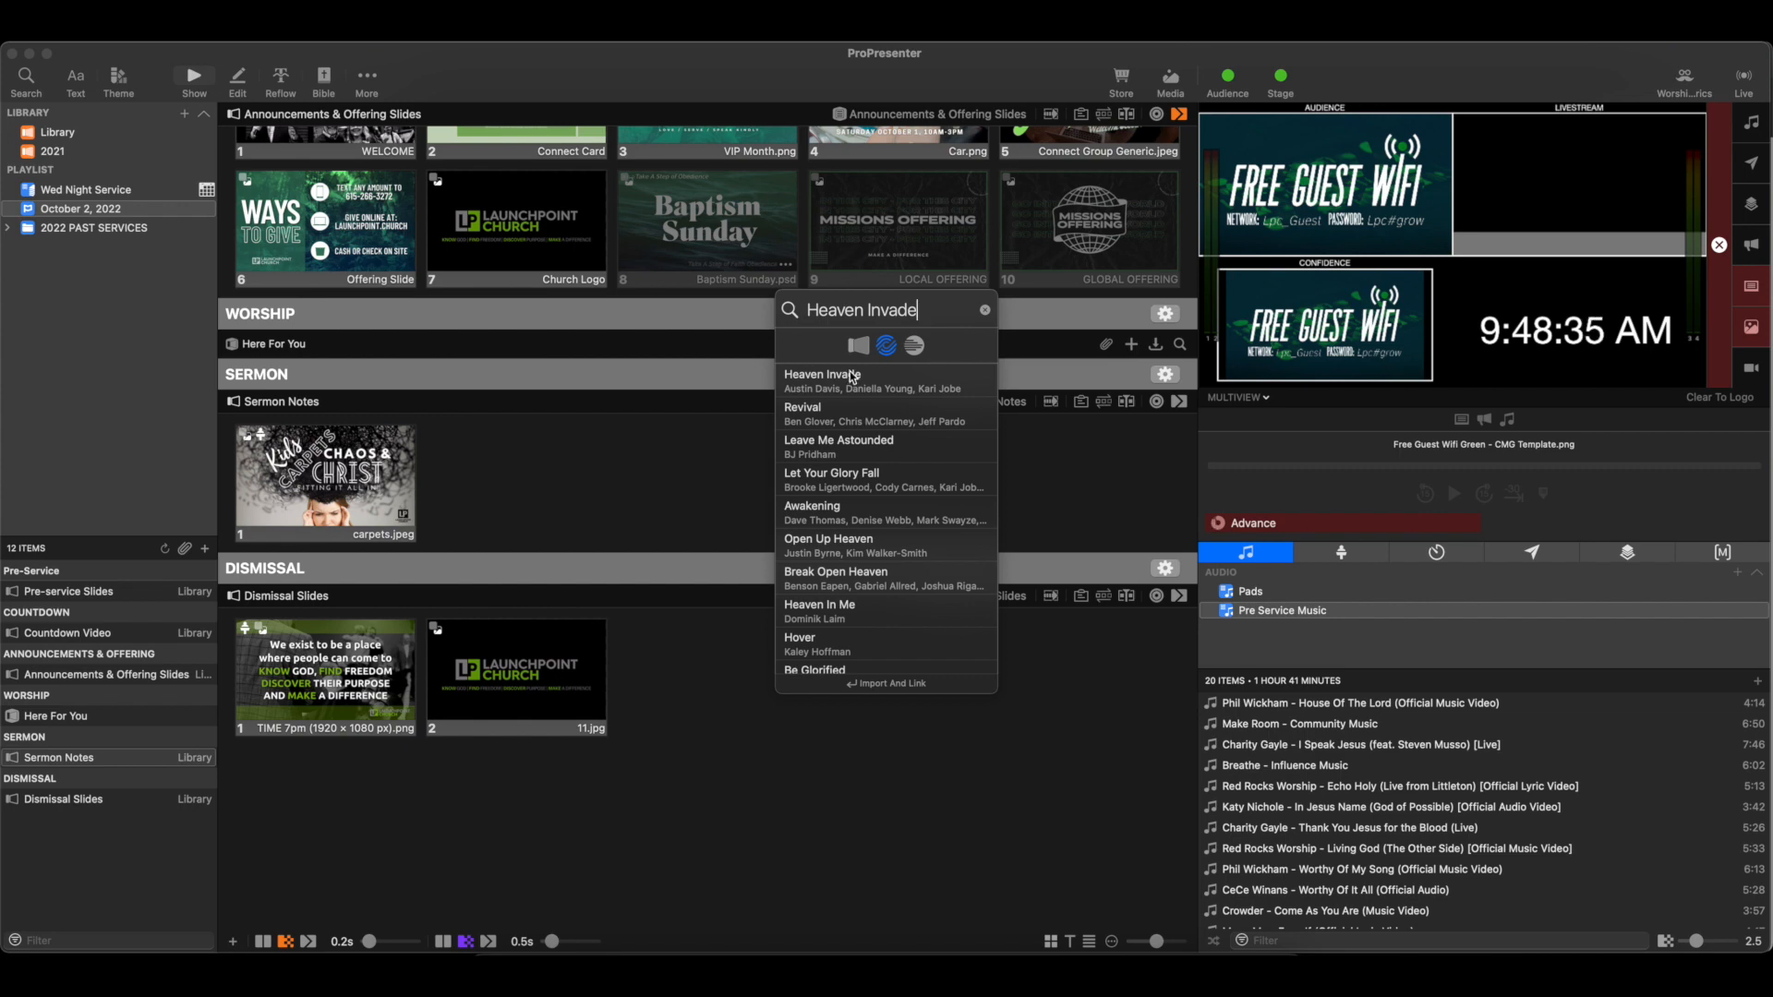
left_click(892, 376)
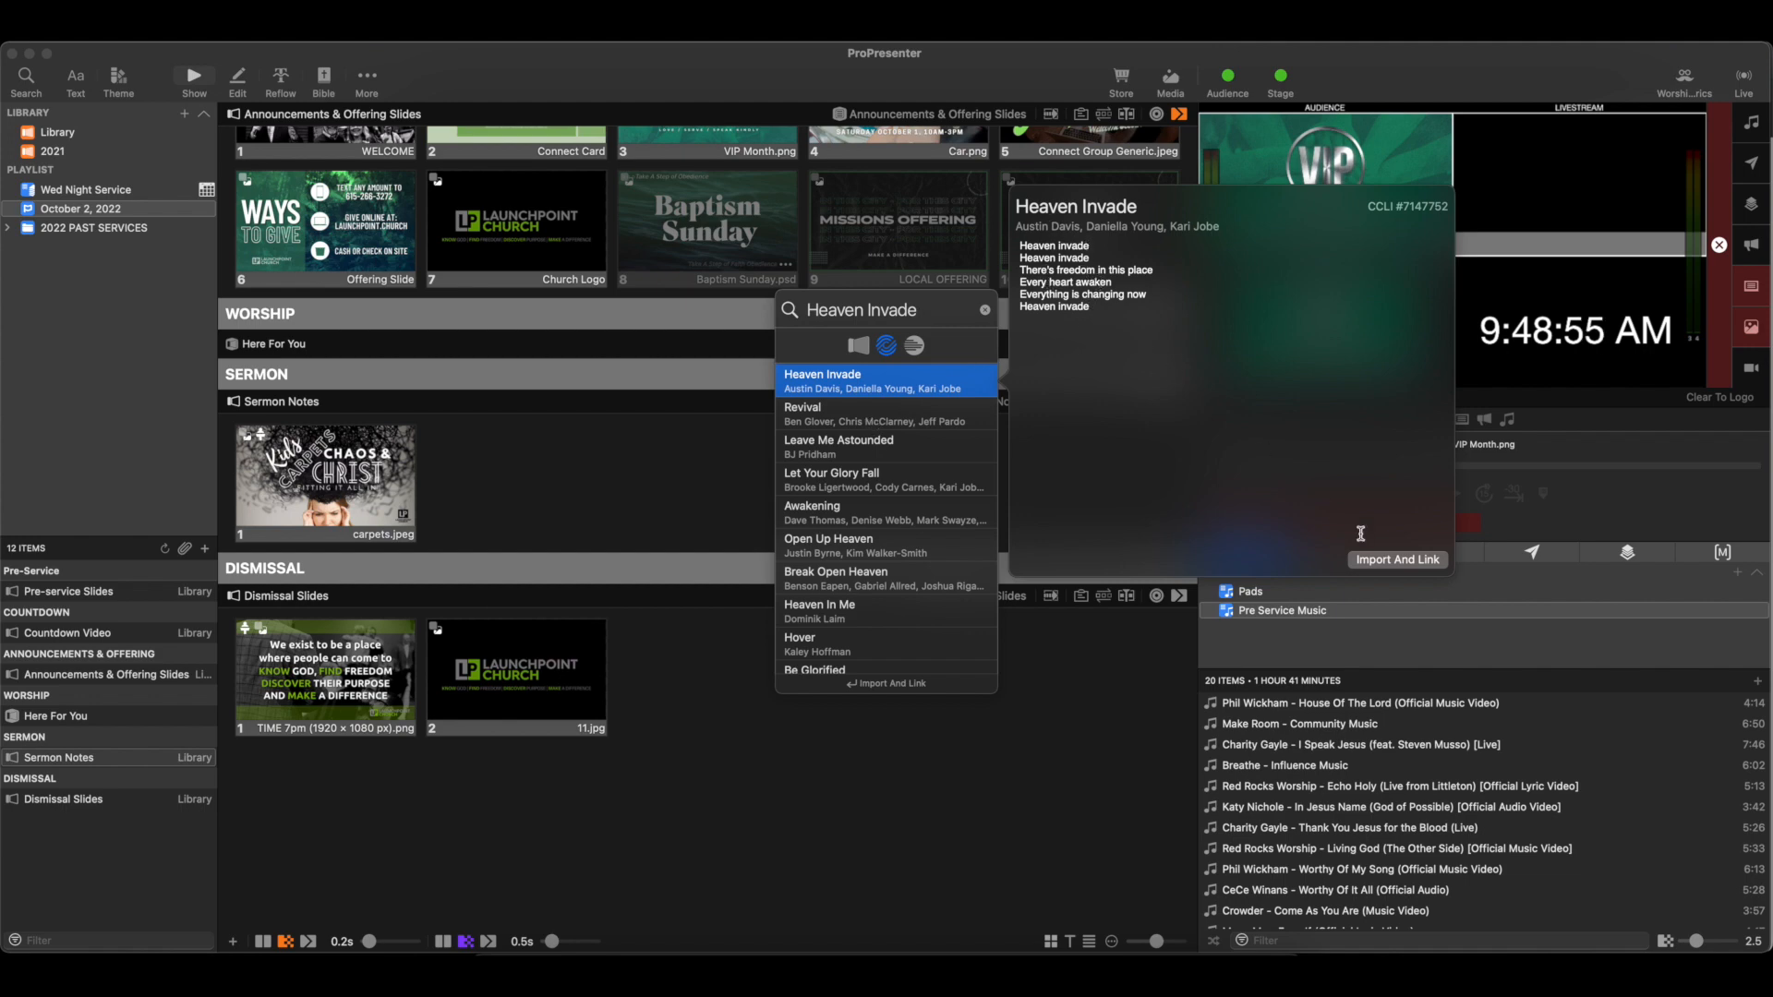
left_click(1388, 560)
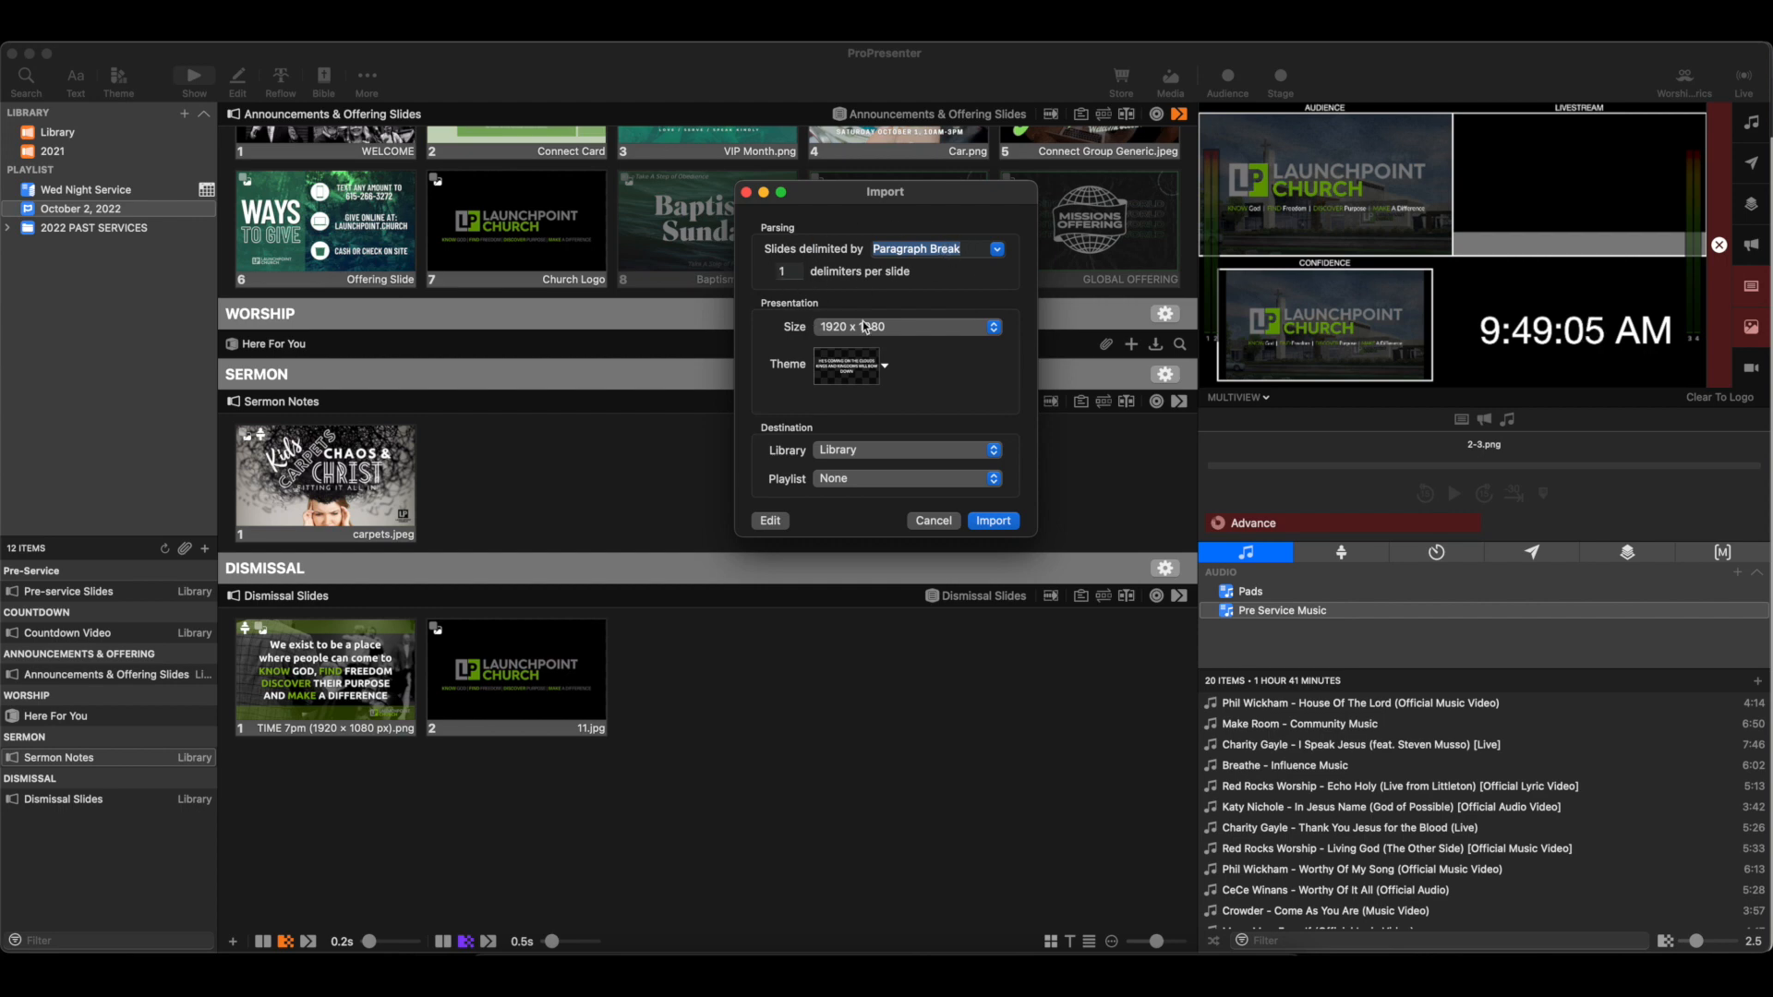
left_click(884, 371)
mouse_move(1017, 786)
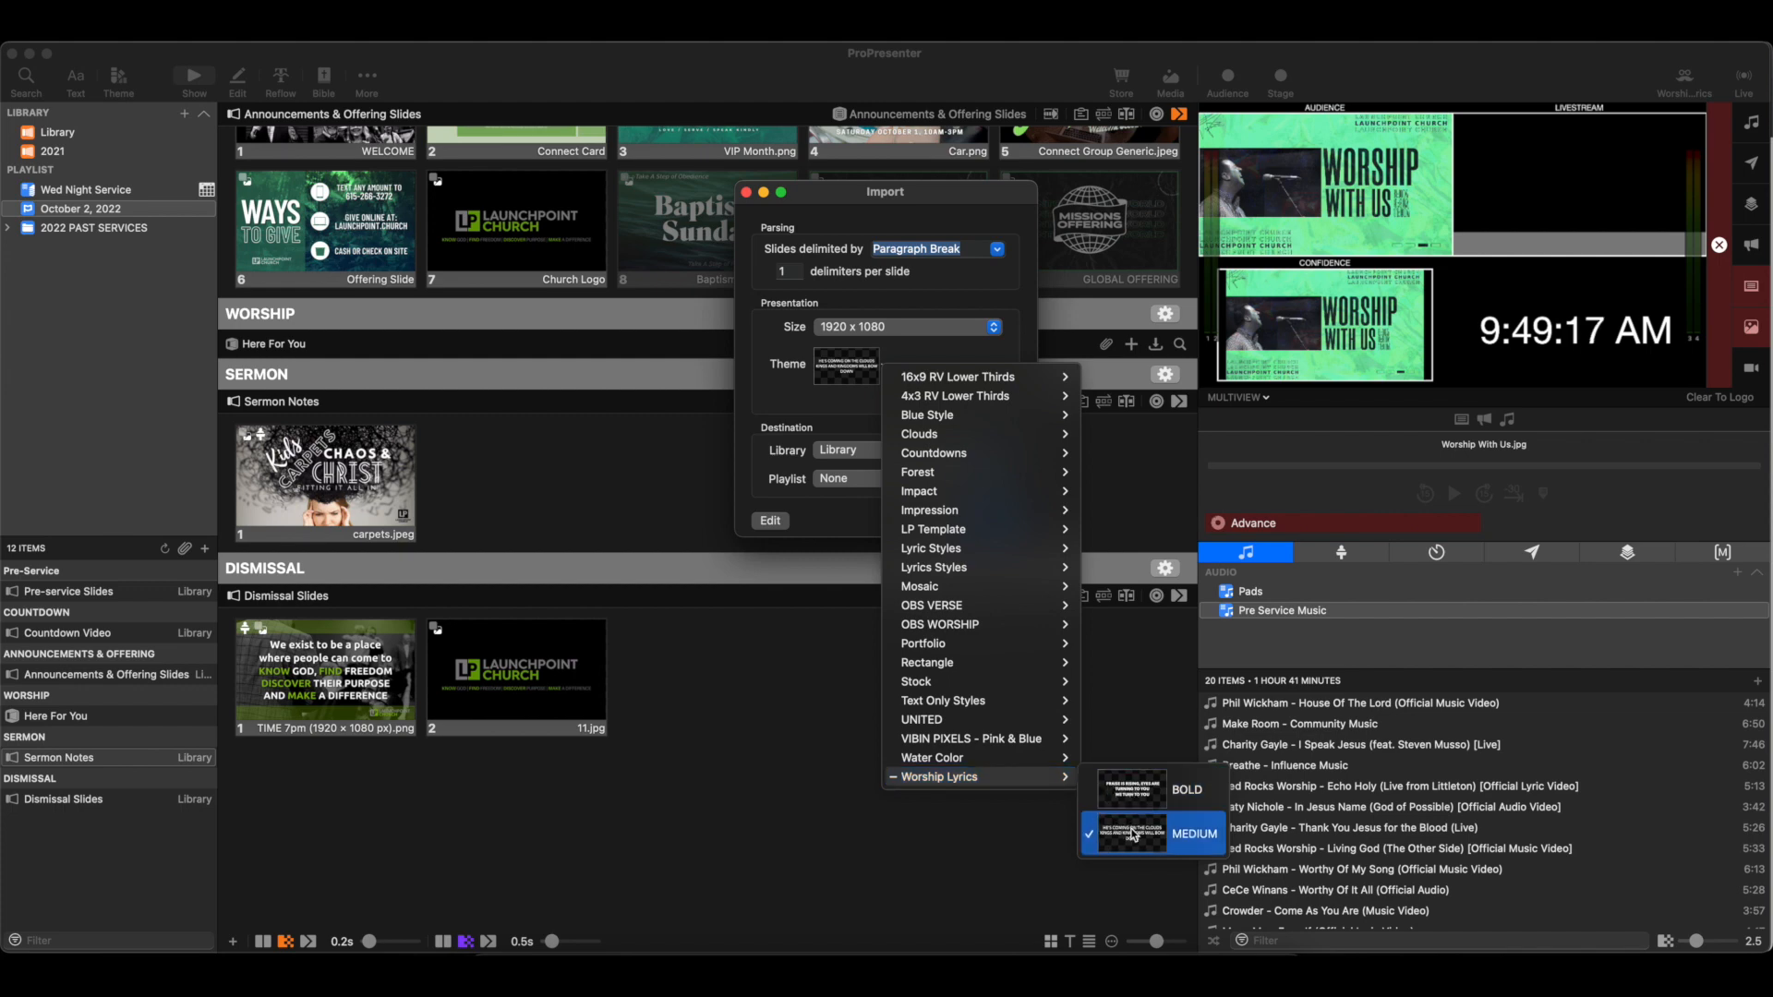
mouse_move(964, 567)
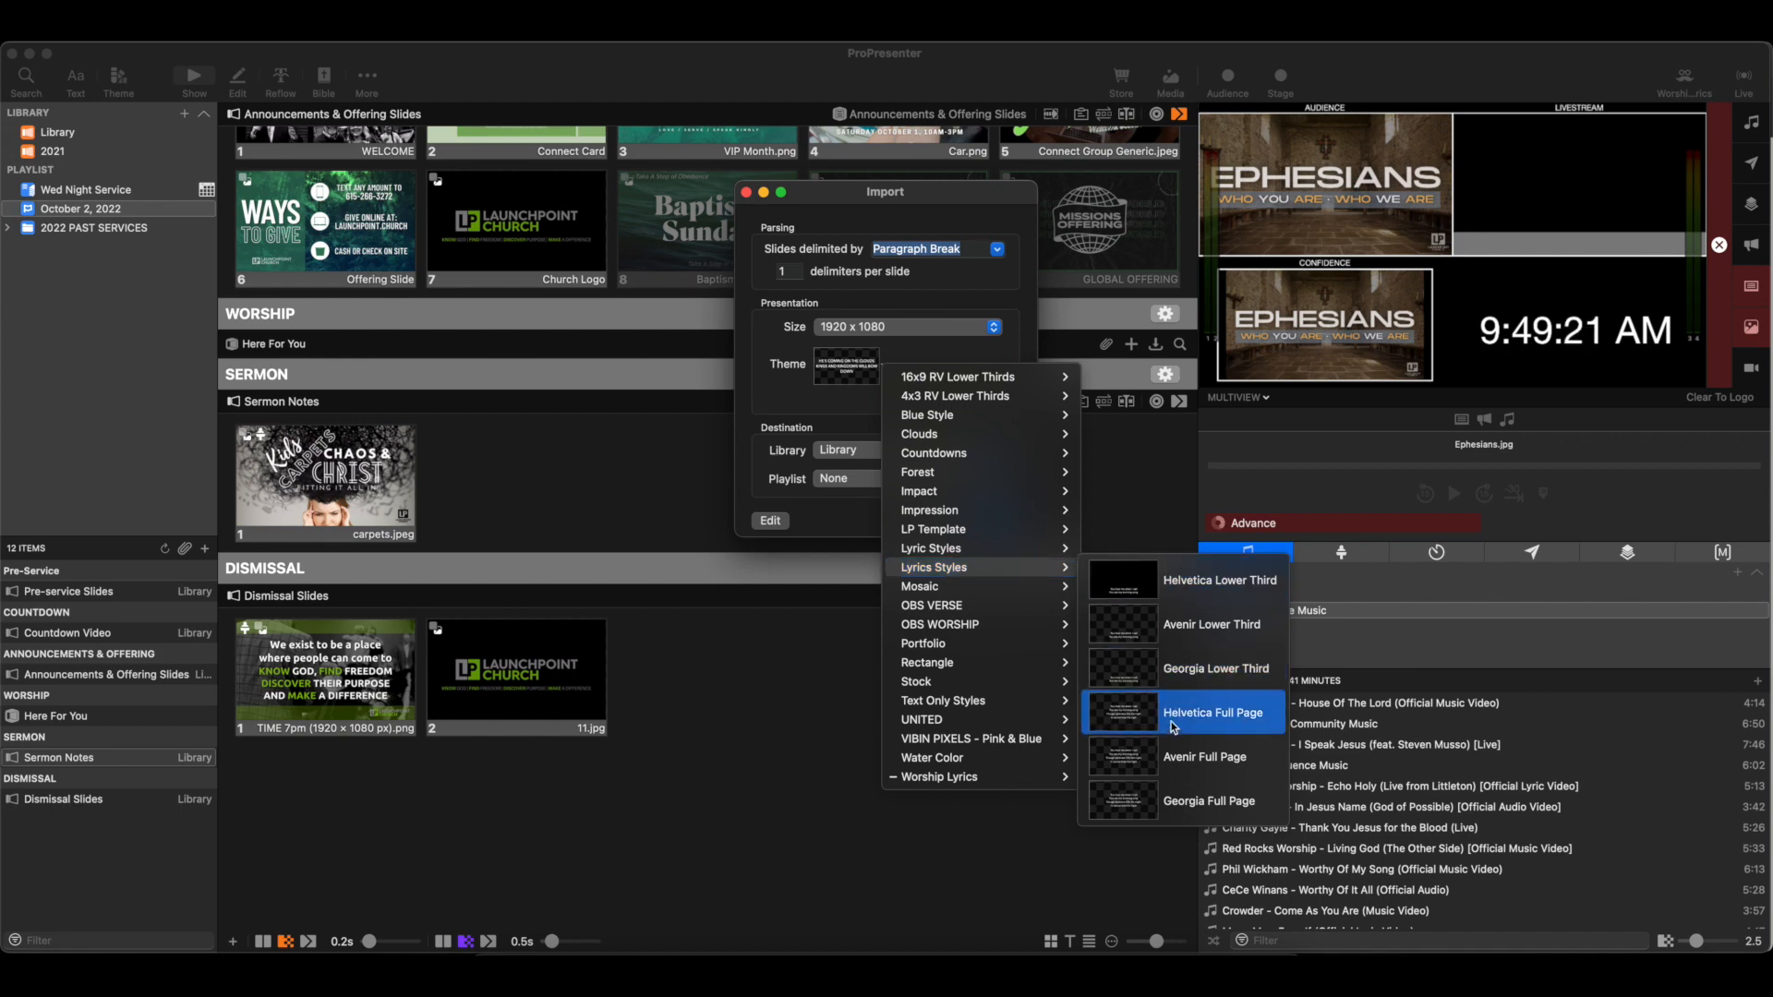
left_click(862, 423)
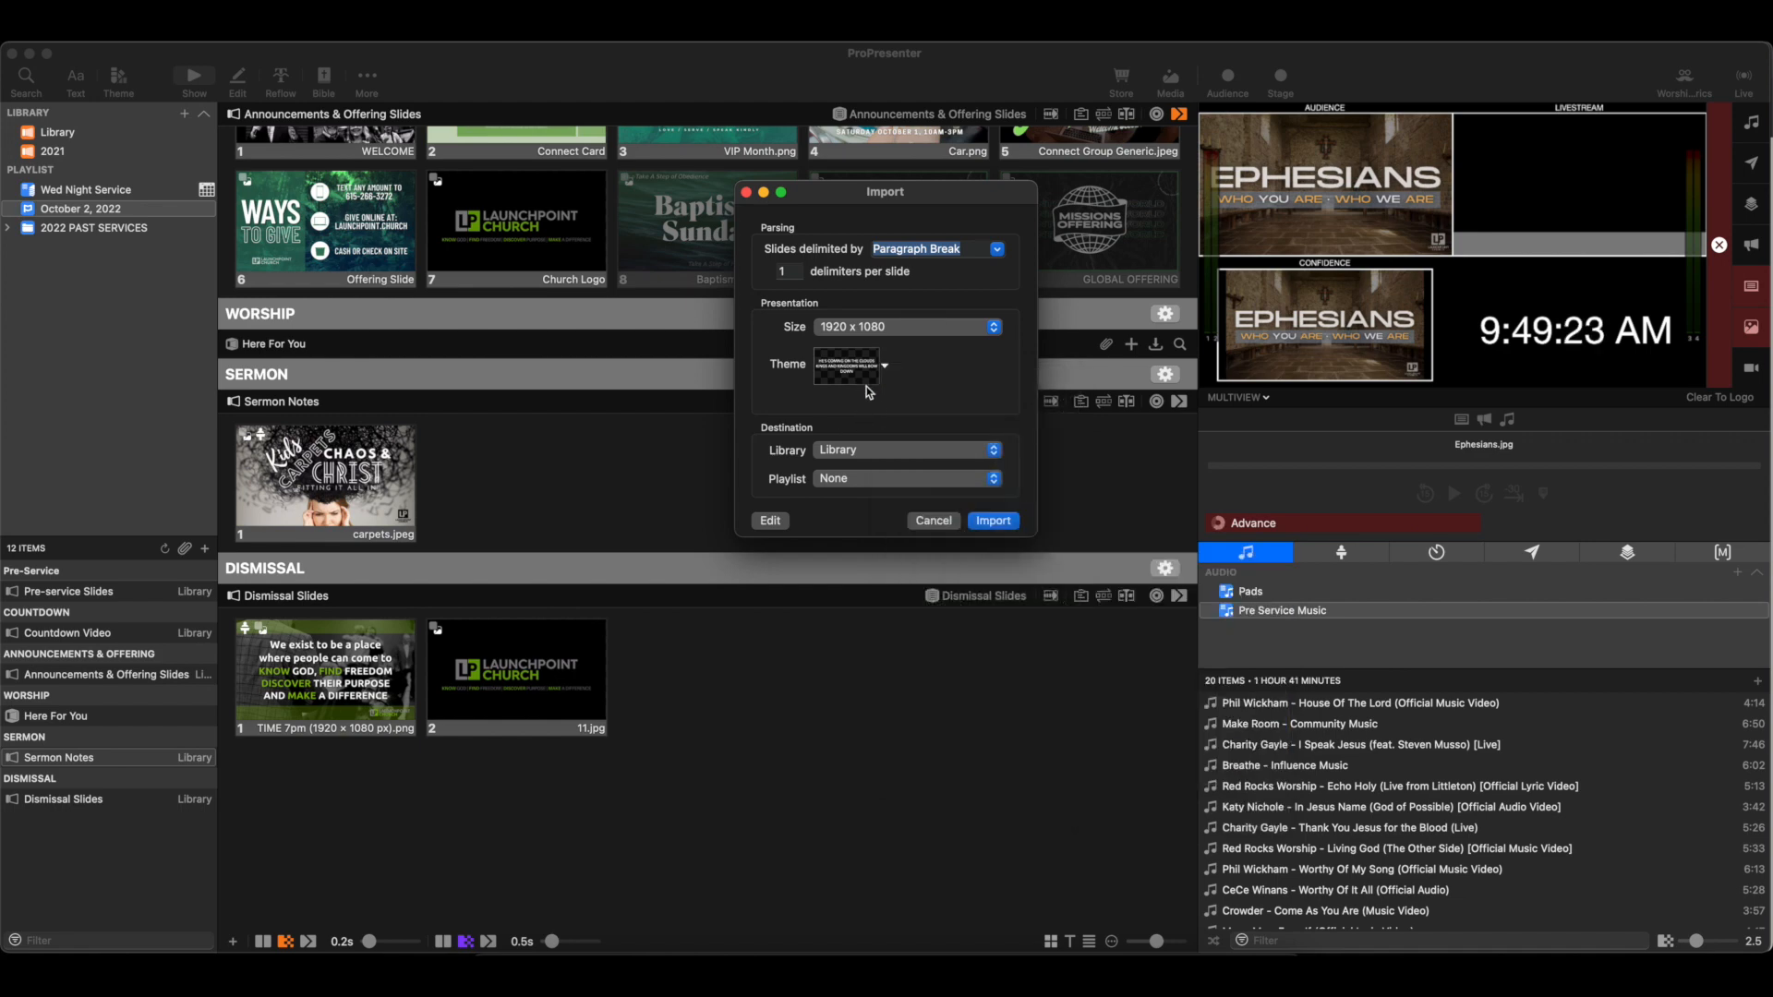
Step: Choose the MEDIUM slide from the Worship Lyrics theme for the imported song
left_click(866, 380)
mouse_move(960, 783)
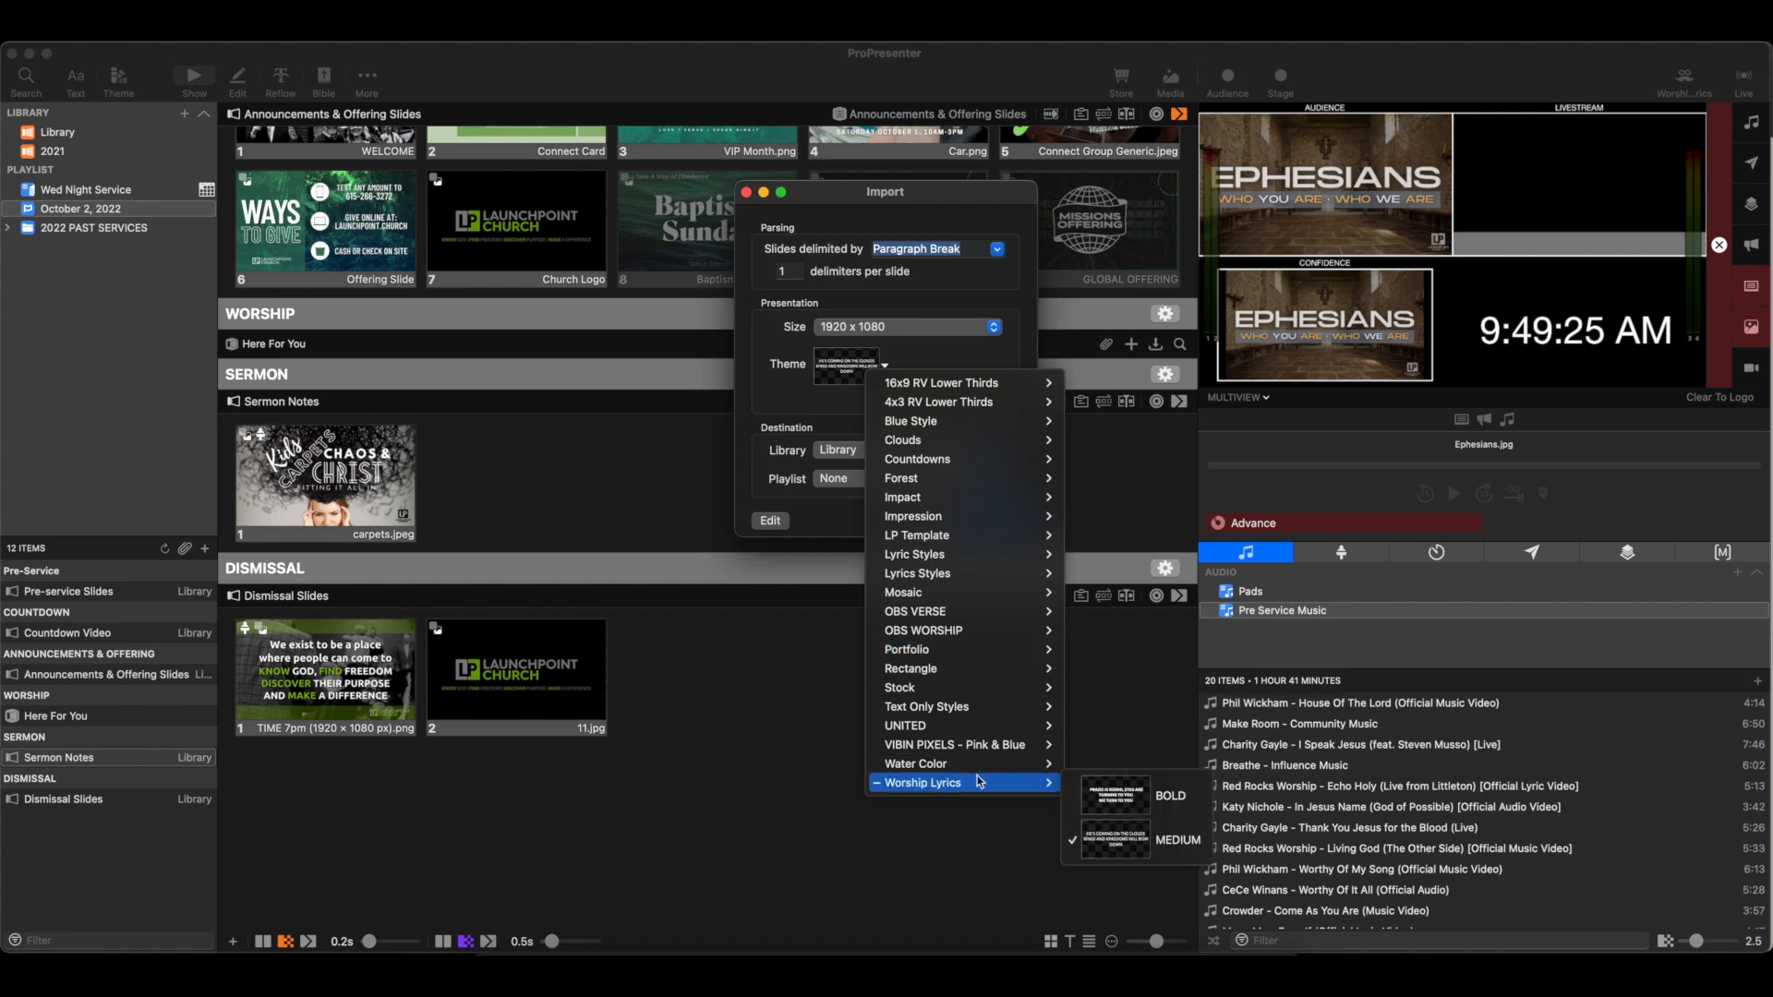
left_click(1131, 843)
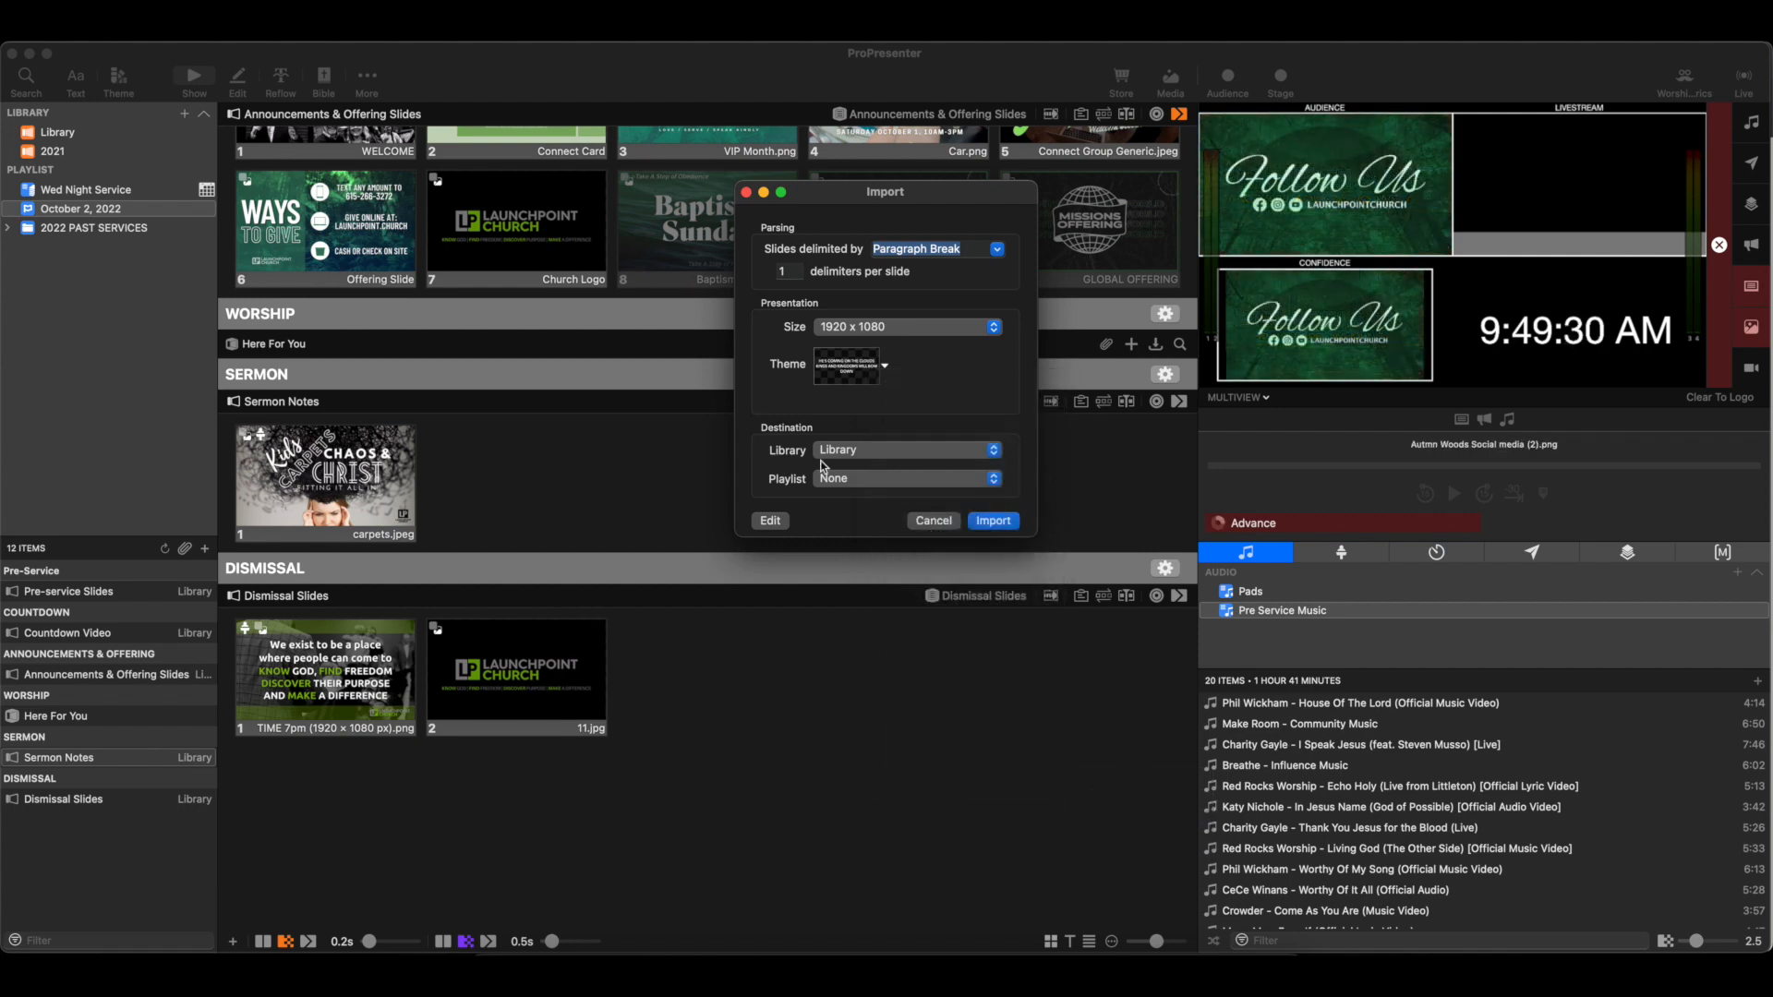
left_click(858, 379)
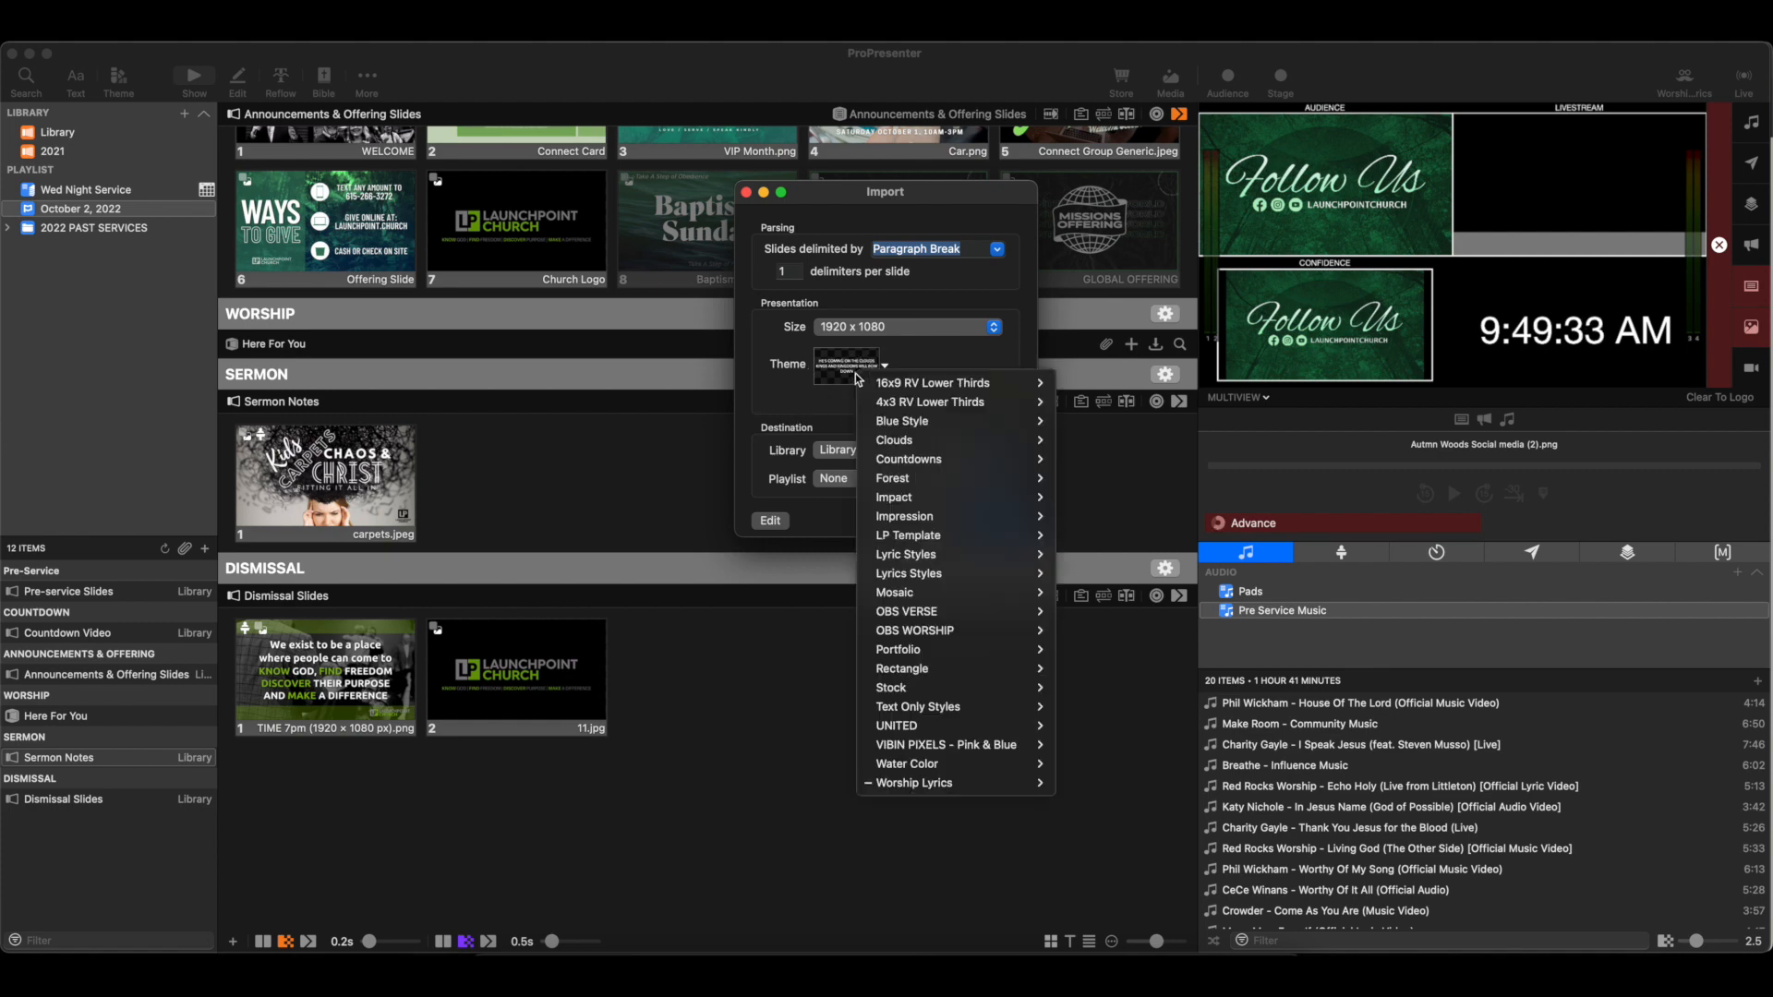
mouse_move(1044, 783)
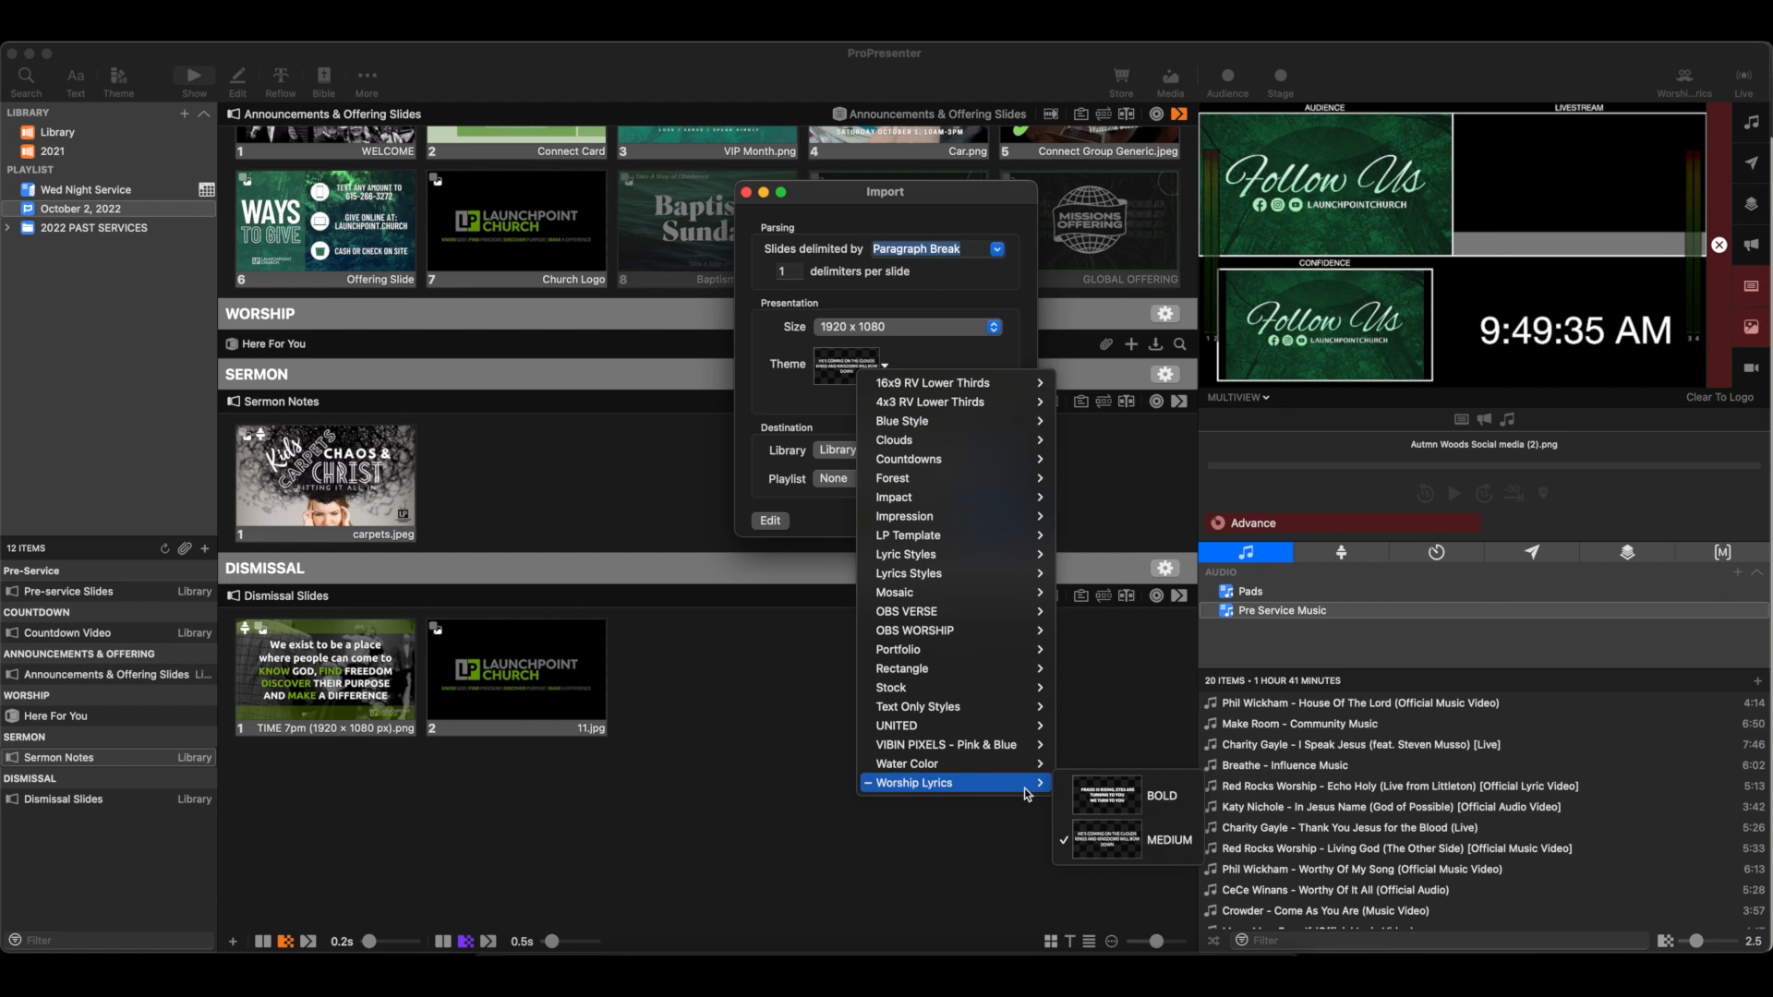
left_click(1127, 848)
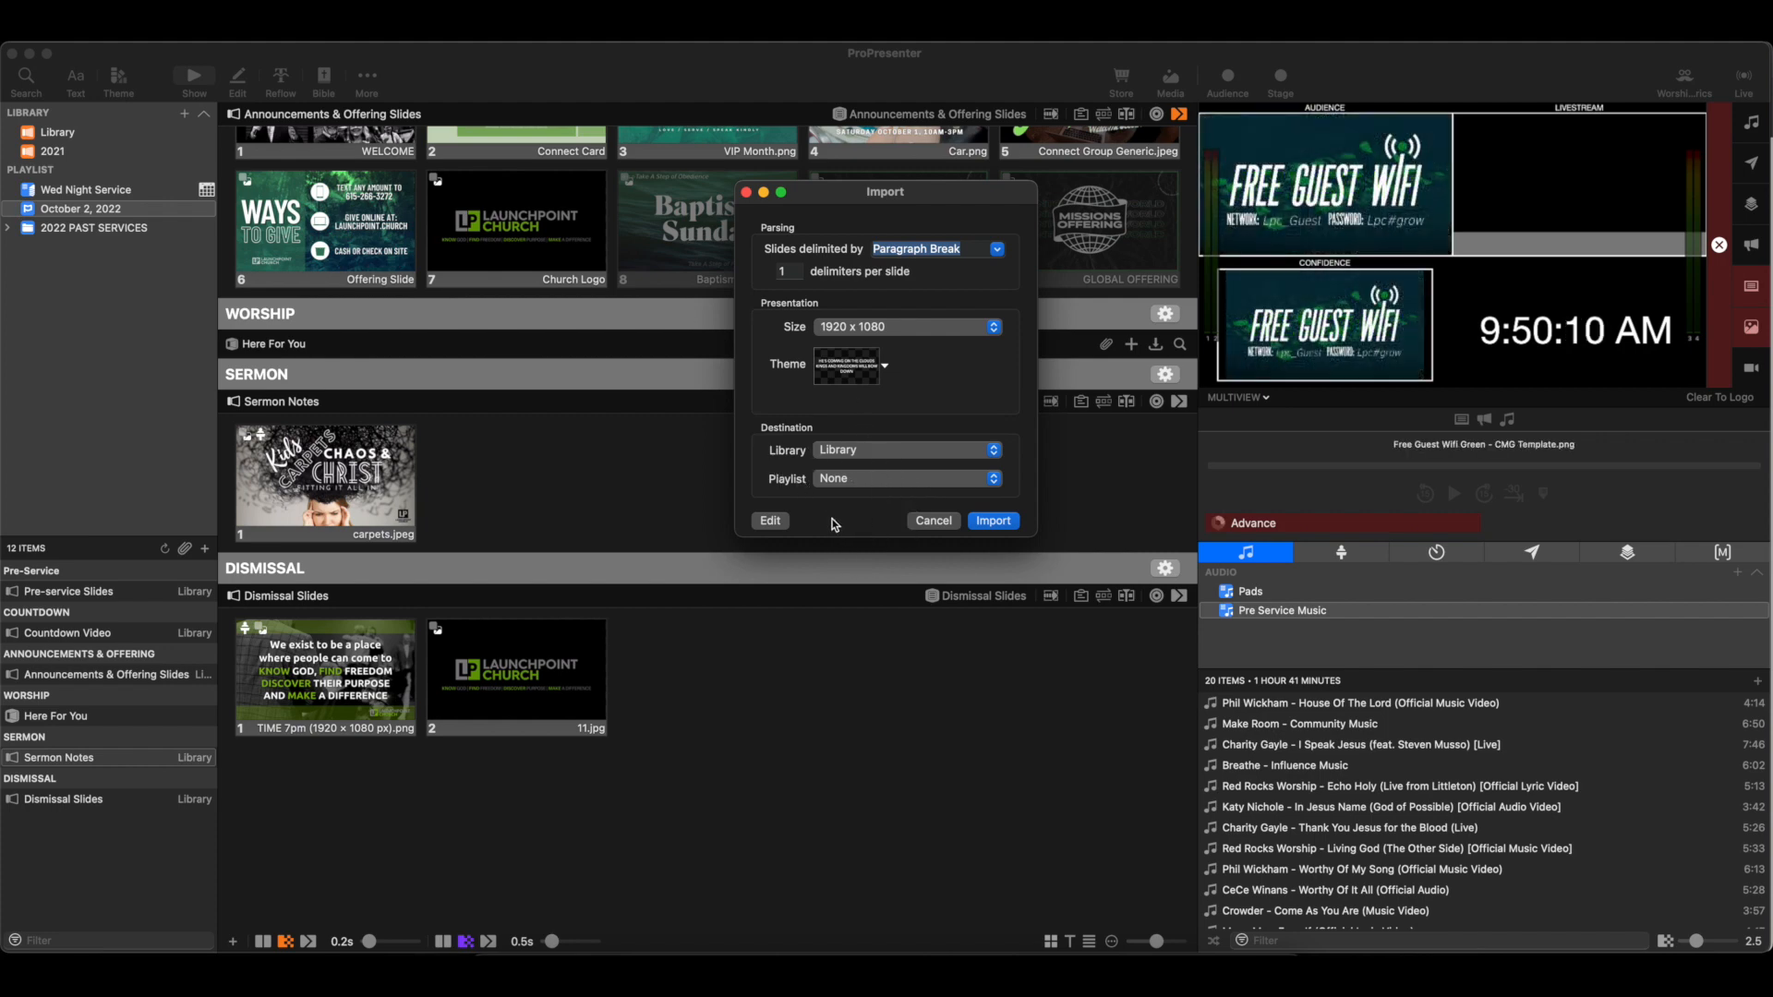
Step: Edit the song before importing in an enlarged Import window and break Verse 1's first line before "breaking through"
left_click(769, 521)
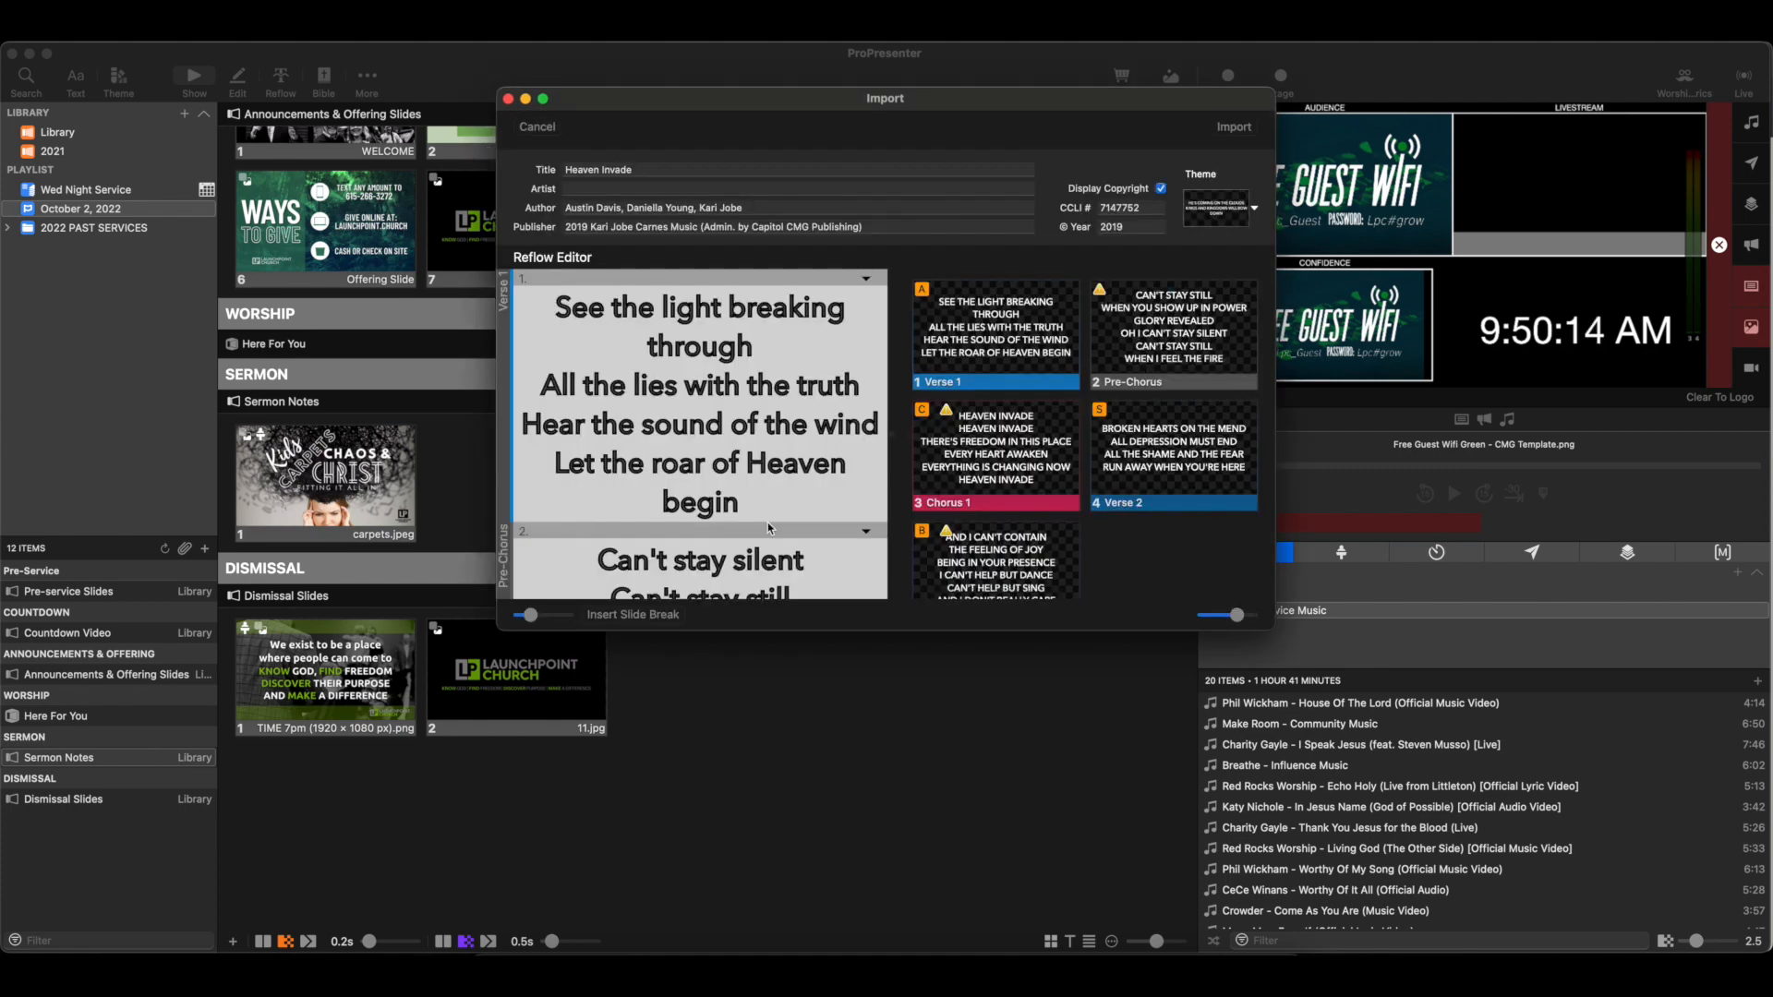
left_click_drag(1263, 627, 1484, 857)
left_click_drag(914, 98, 752, 56)
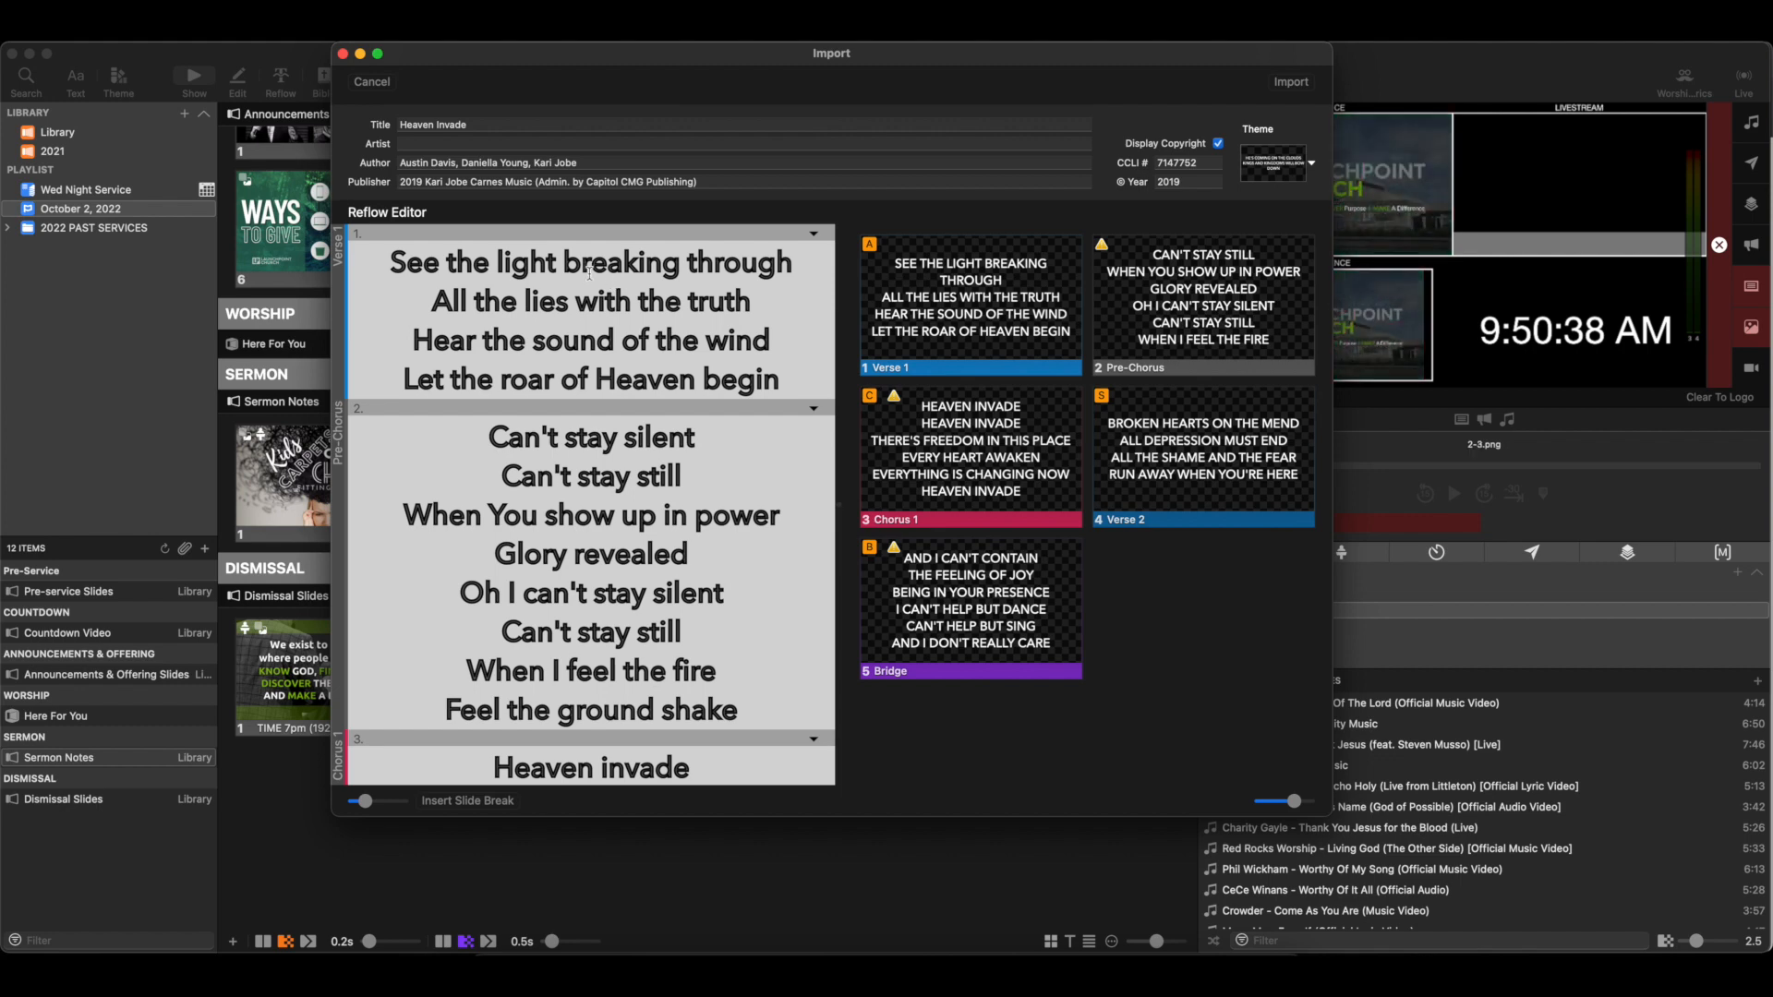
key("Return")
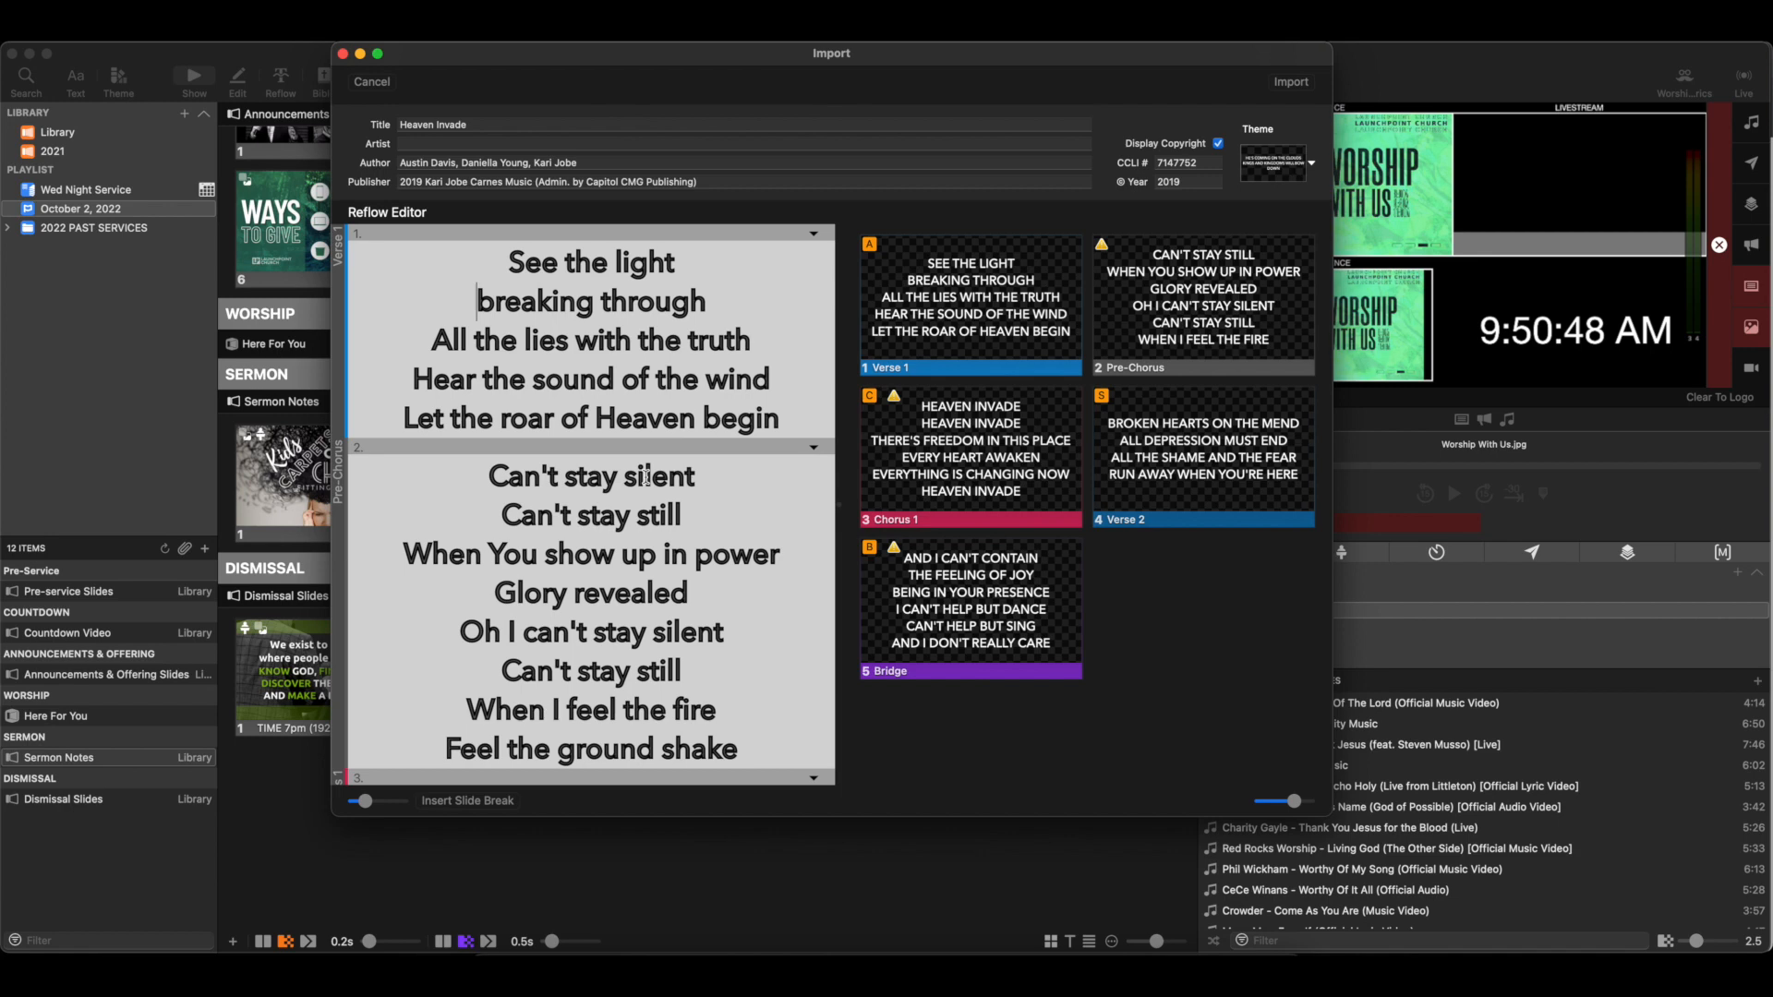
Step: Join the two opening "Heaven invade" lines of Chorus 1 into one line and import the song
scroll(691, 374, "down", 3)
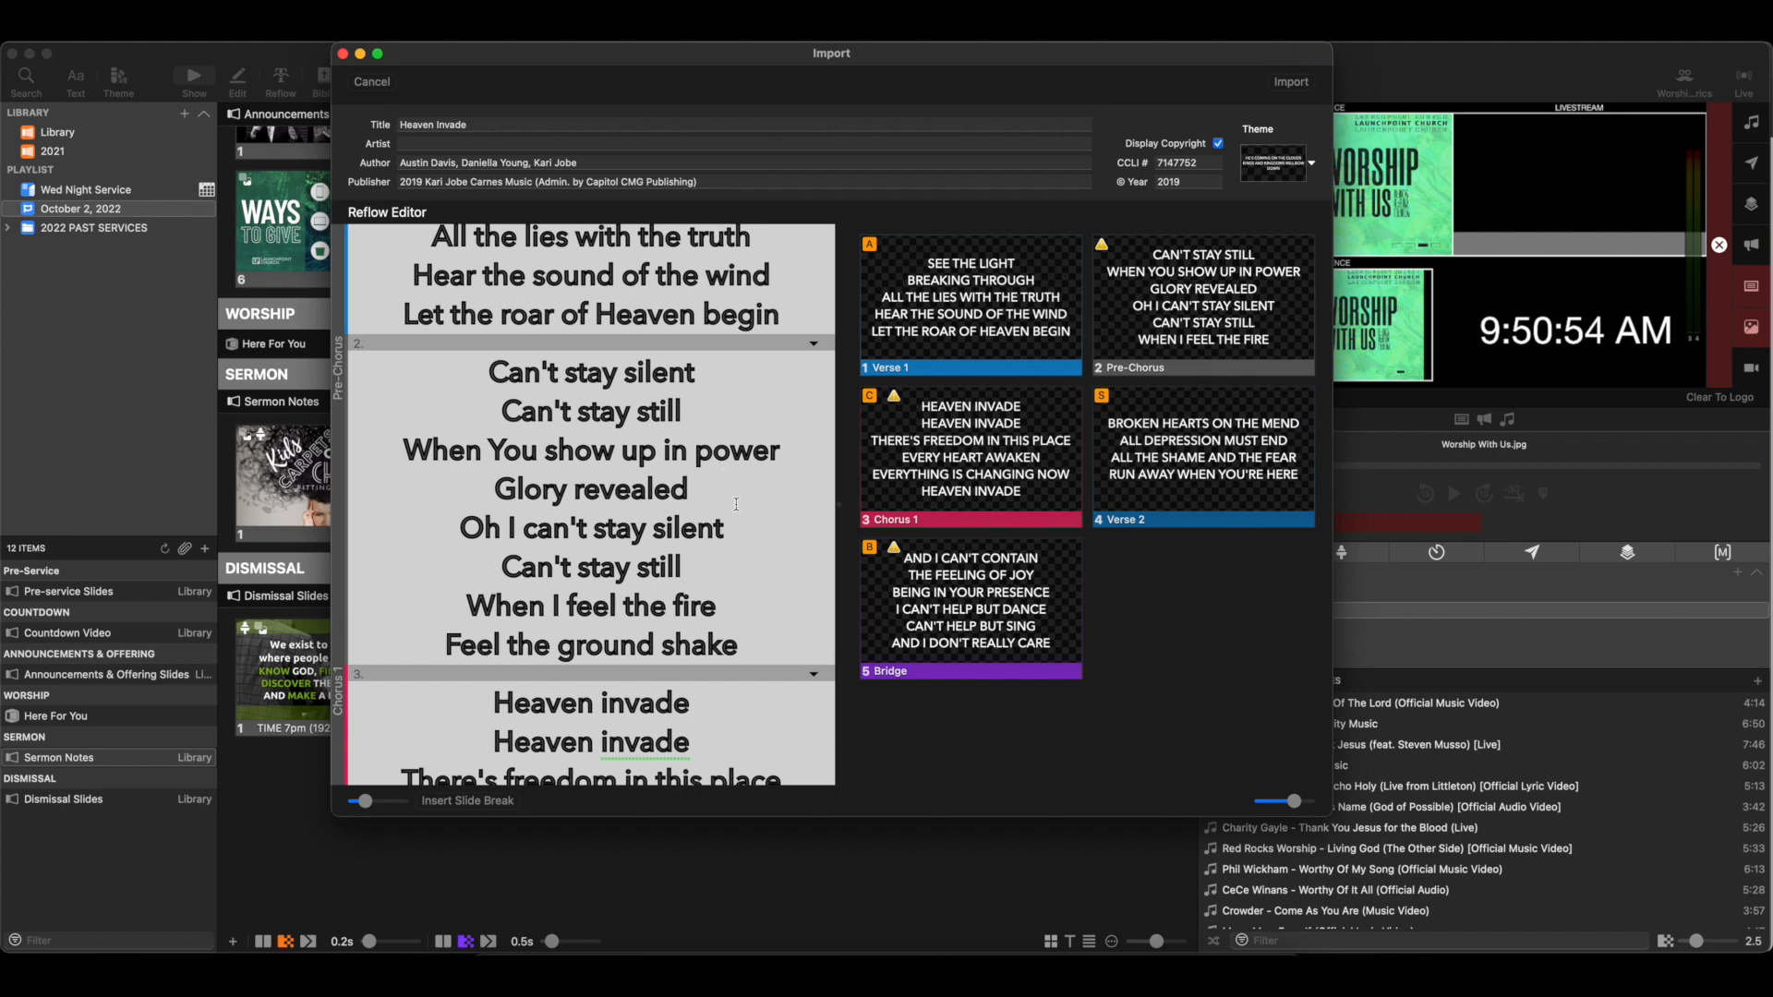
scroll(670, 493, "down", 1)
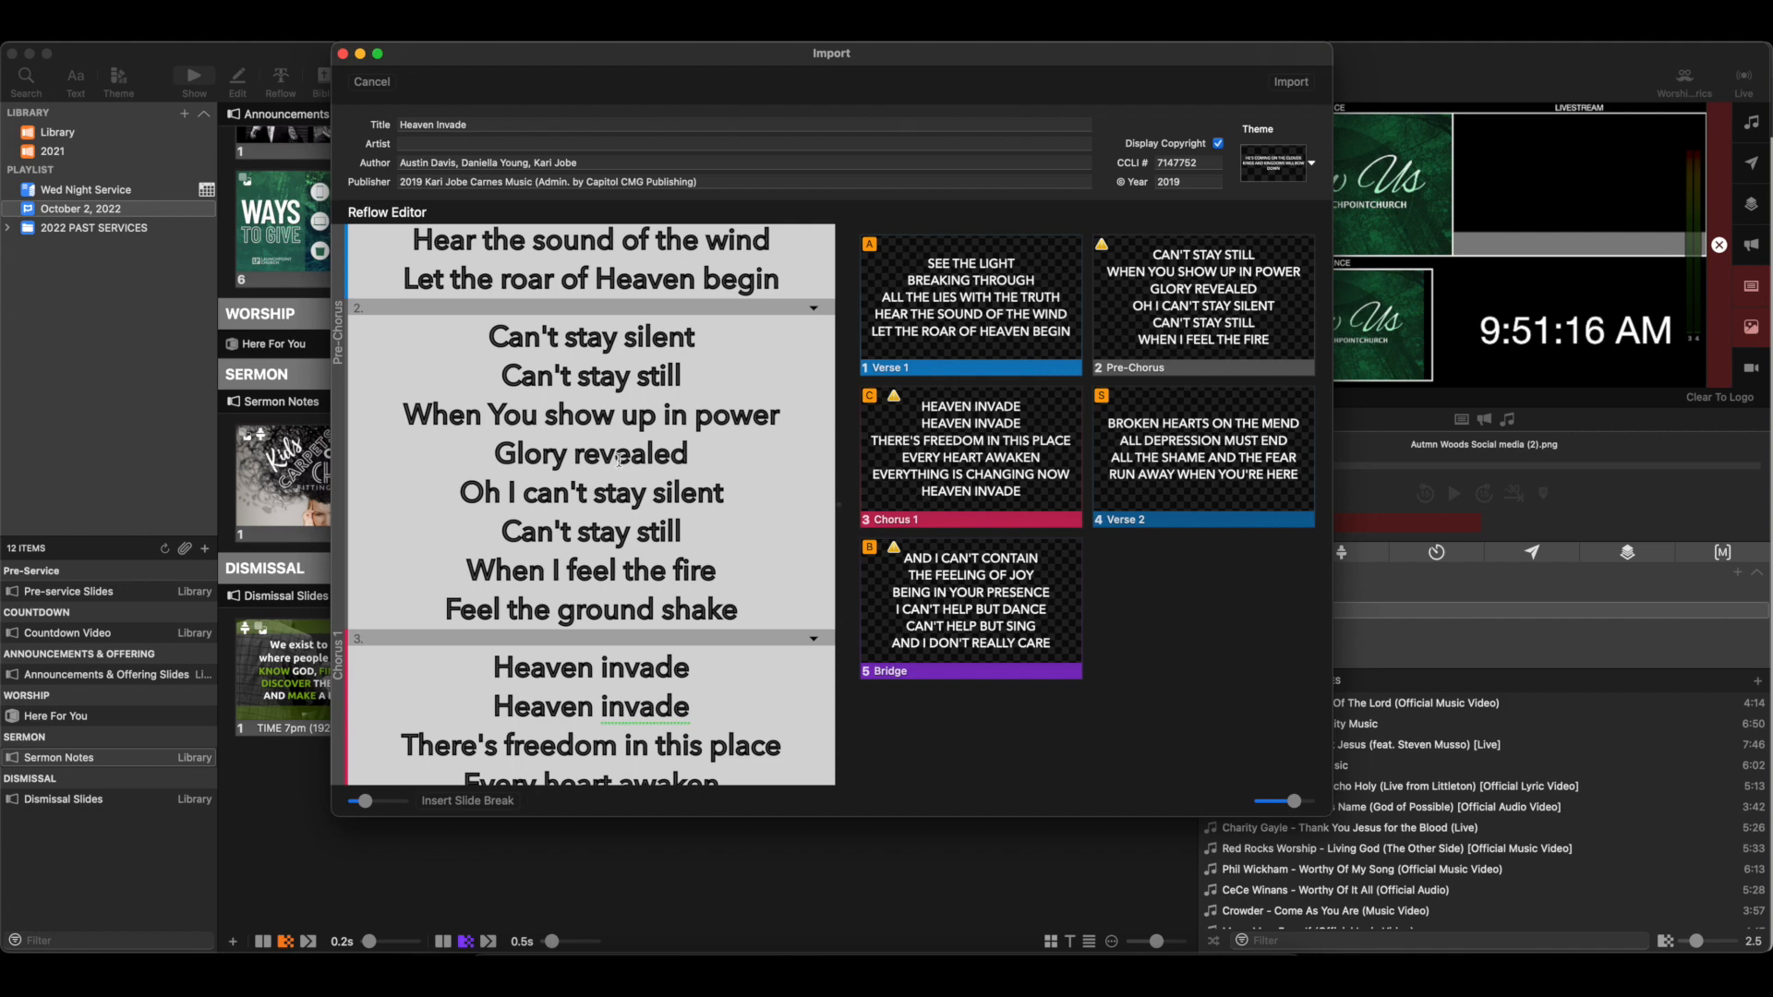
scroll(618, 460, "down", 5)
left_click(488, 421)
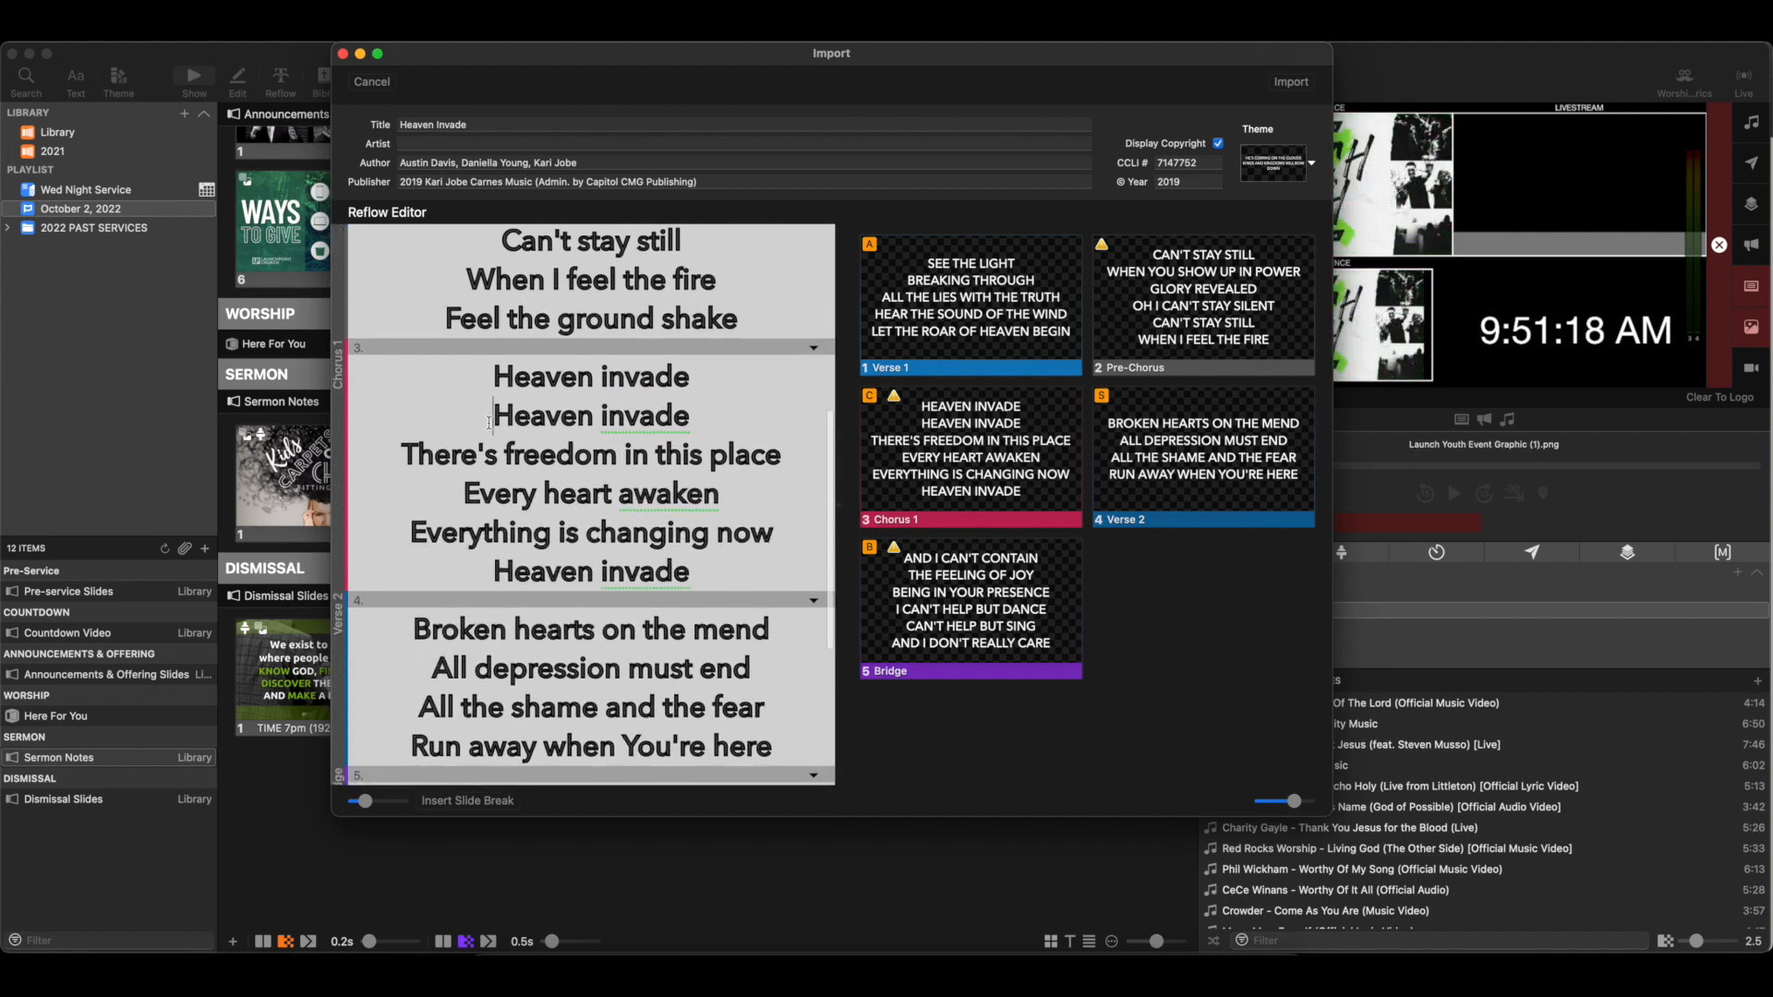
key("BackSpace")
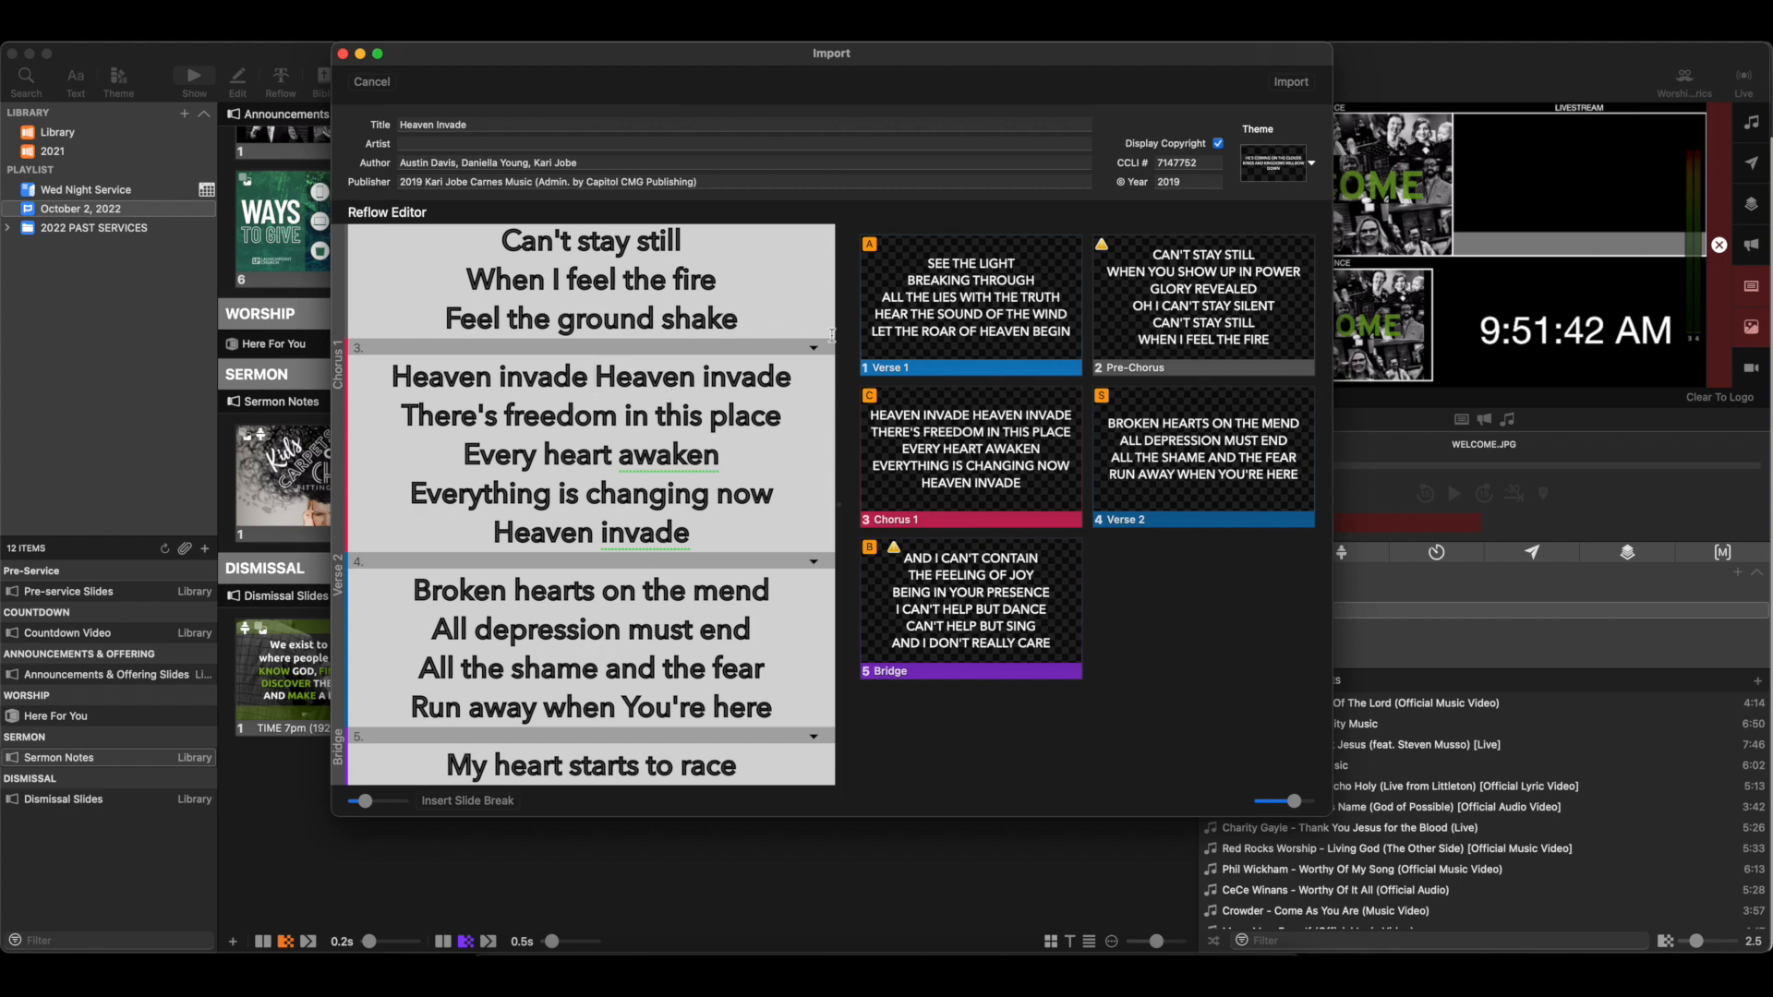
left_click(1291, 82)
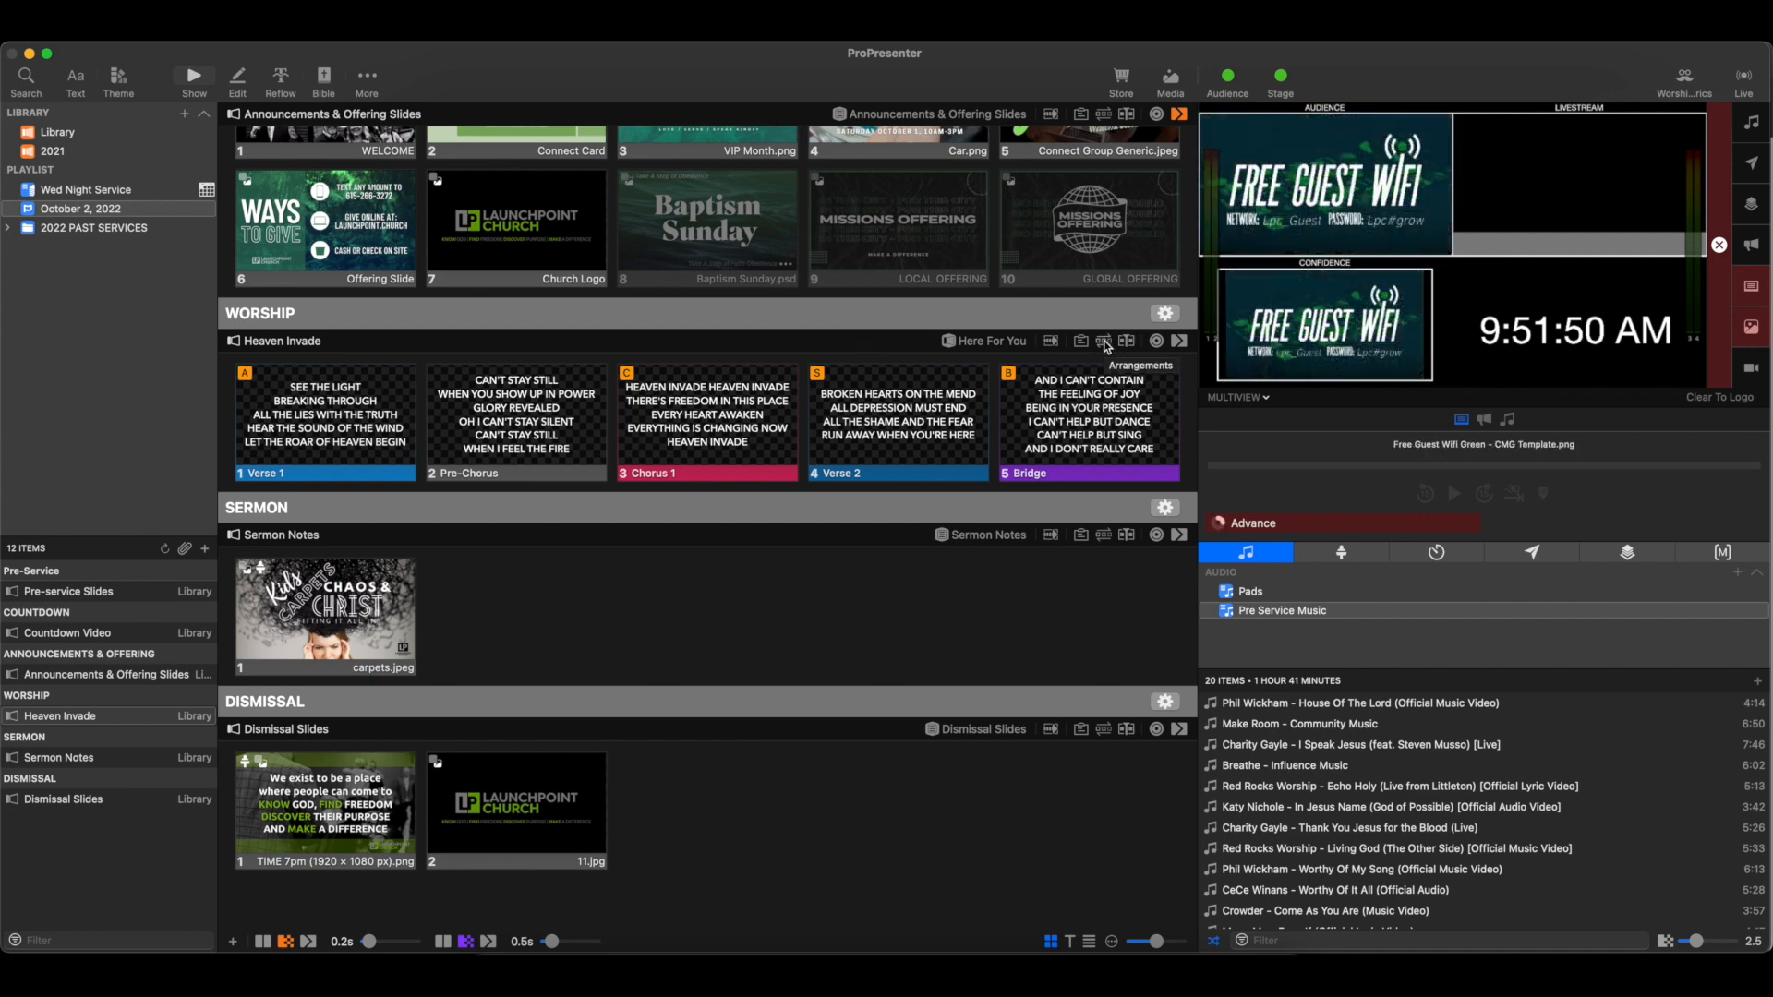
Step: Show the arrangement controls for the Heaven Invade presentation
scroll(1107, 346, "up", 2)
left_click(1108, 367)
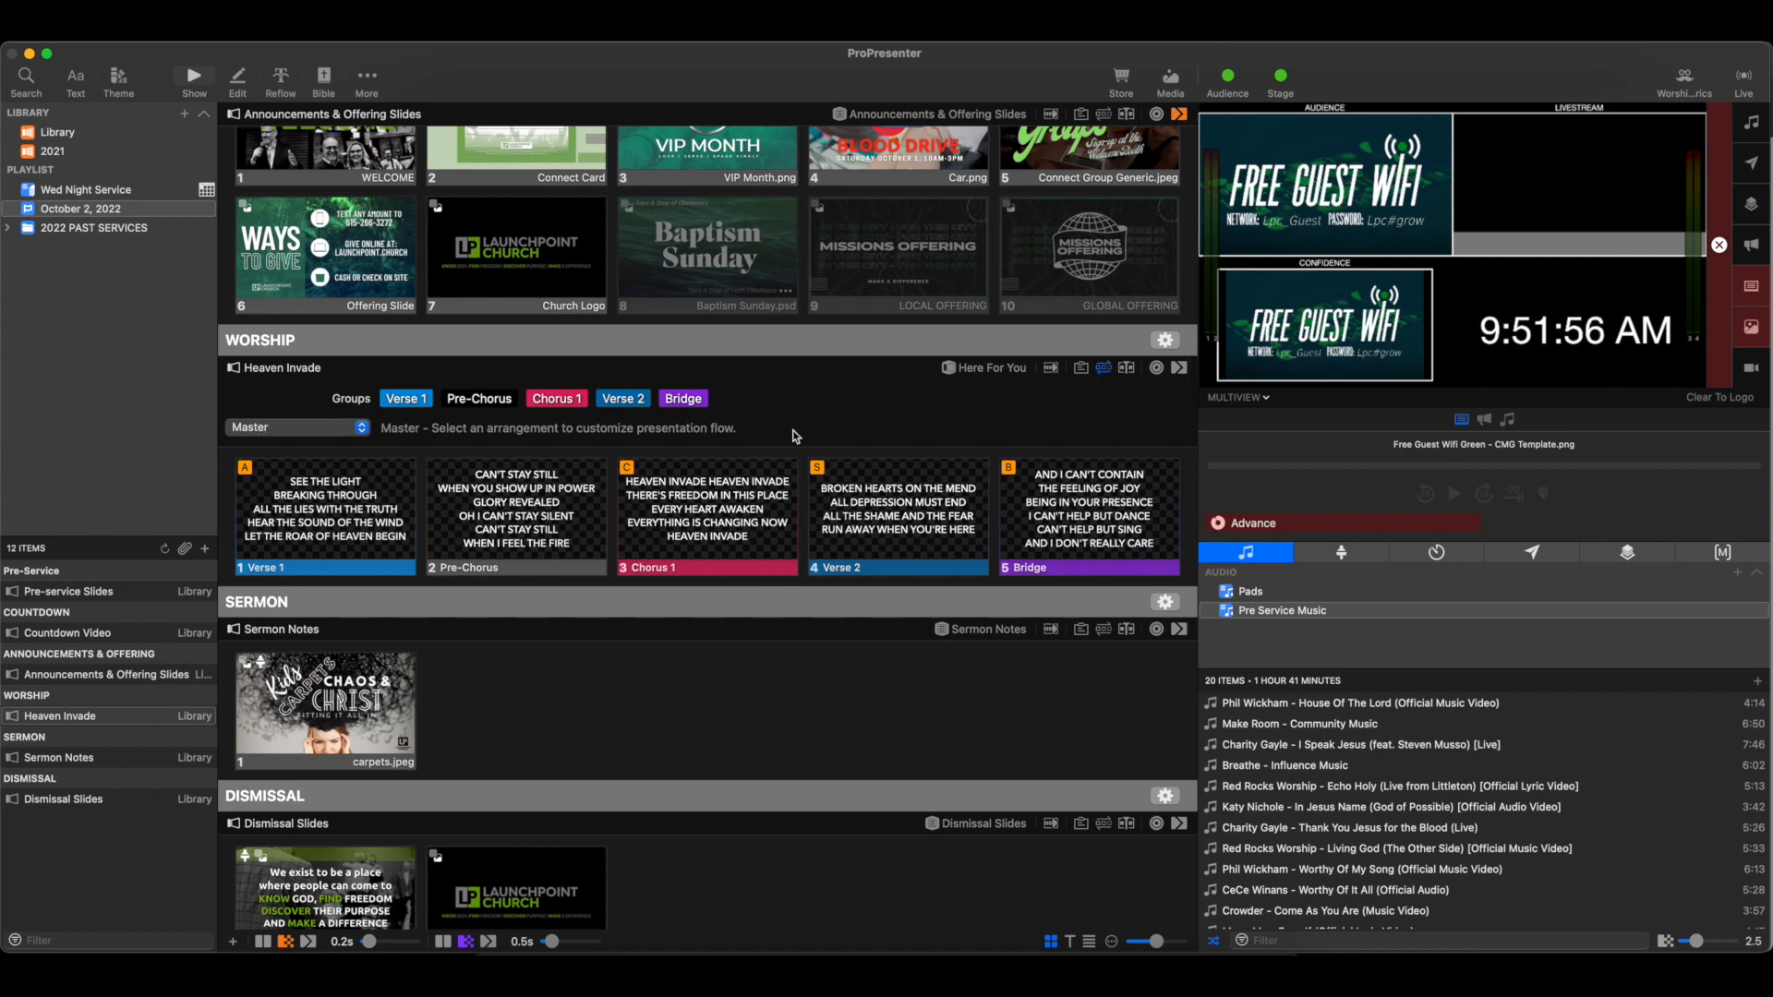
scroll(846, 383, "down", 2)
scroll(845, 383, "down", 1)
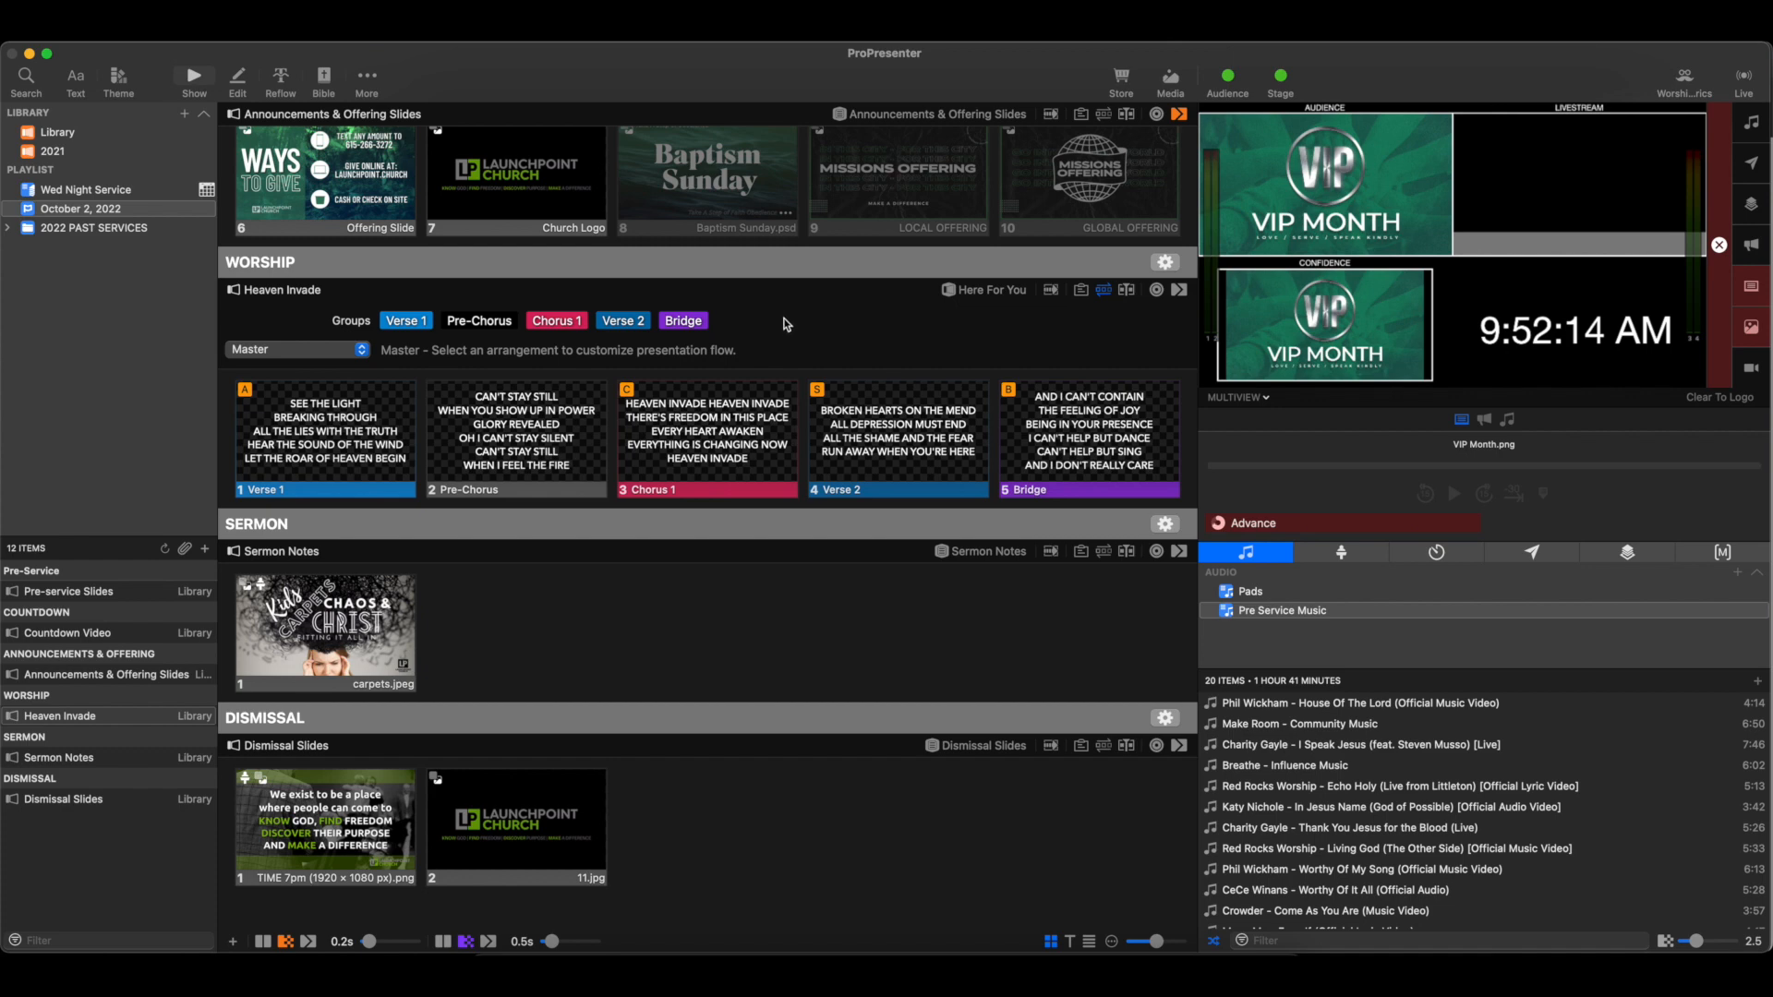
Step: Add a new empty slide after the Bridge of Heaven Invade and assign it to the Blank group
right_click(1095, 423)
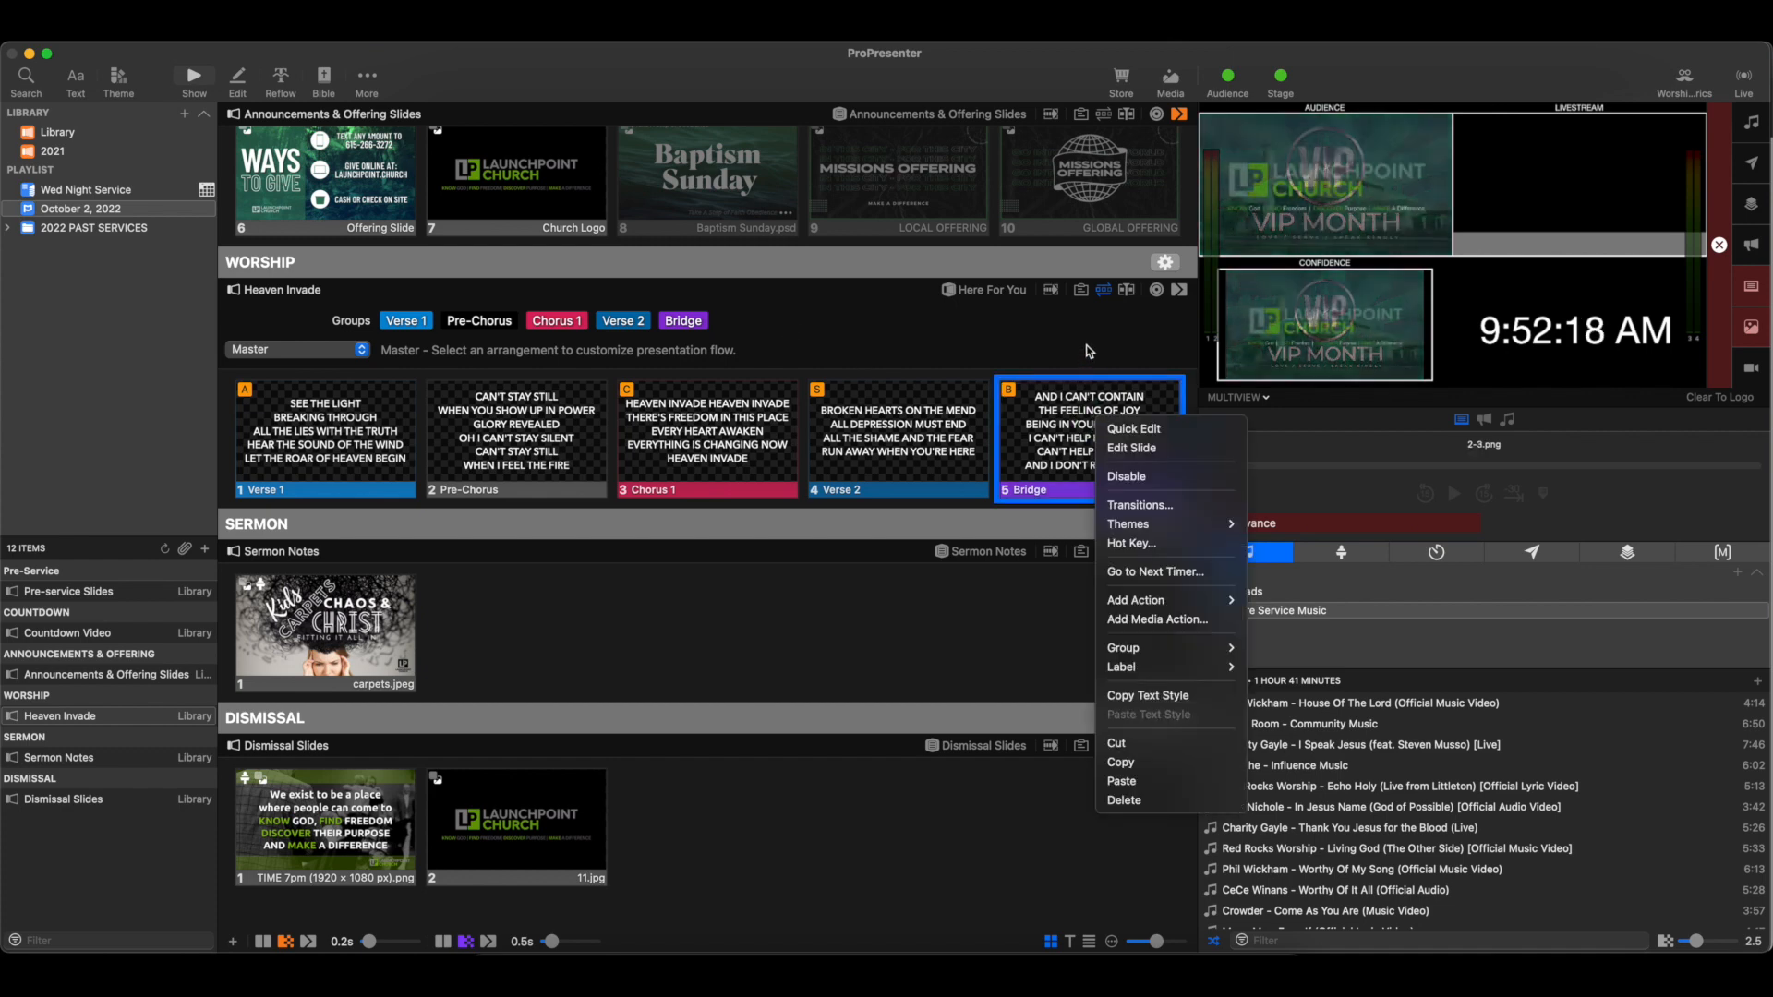
left_click(1088, 350)
left_click(232, 941)
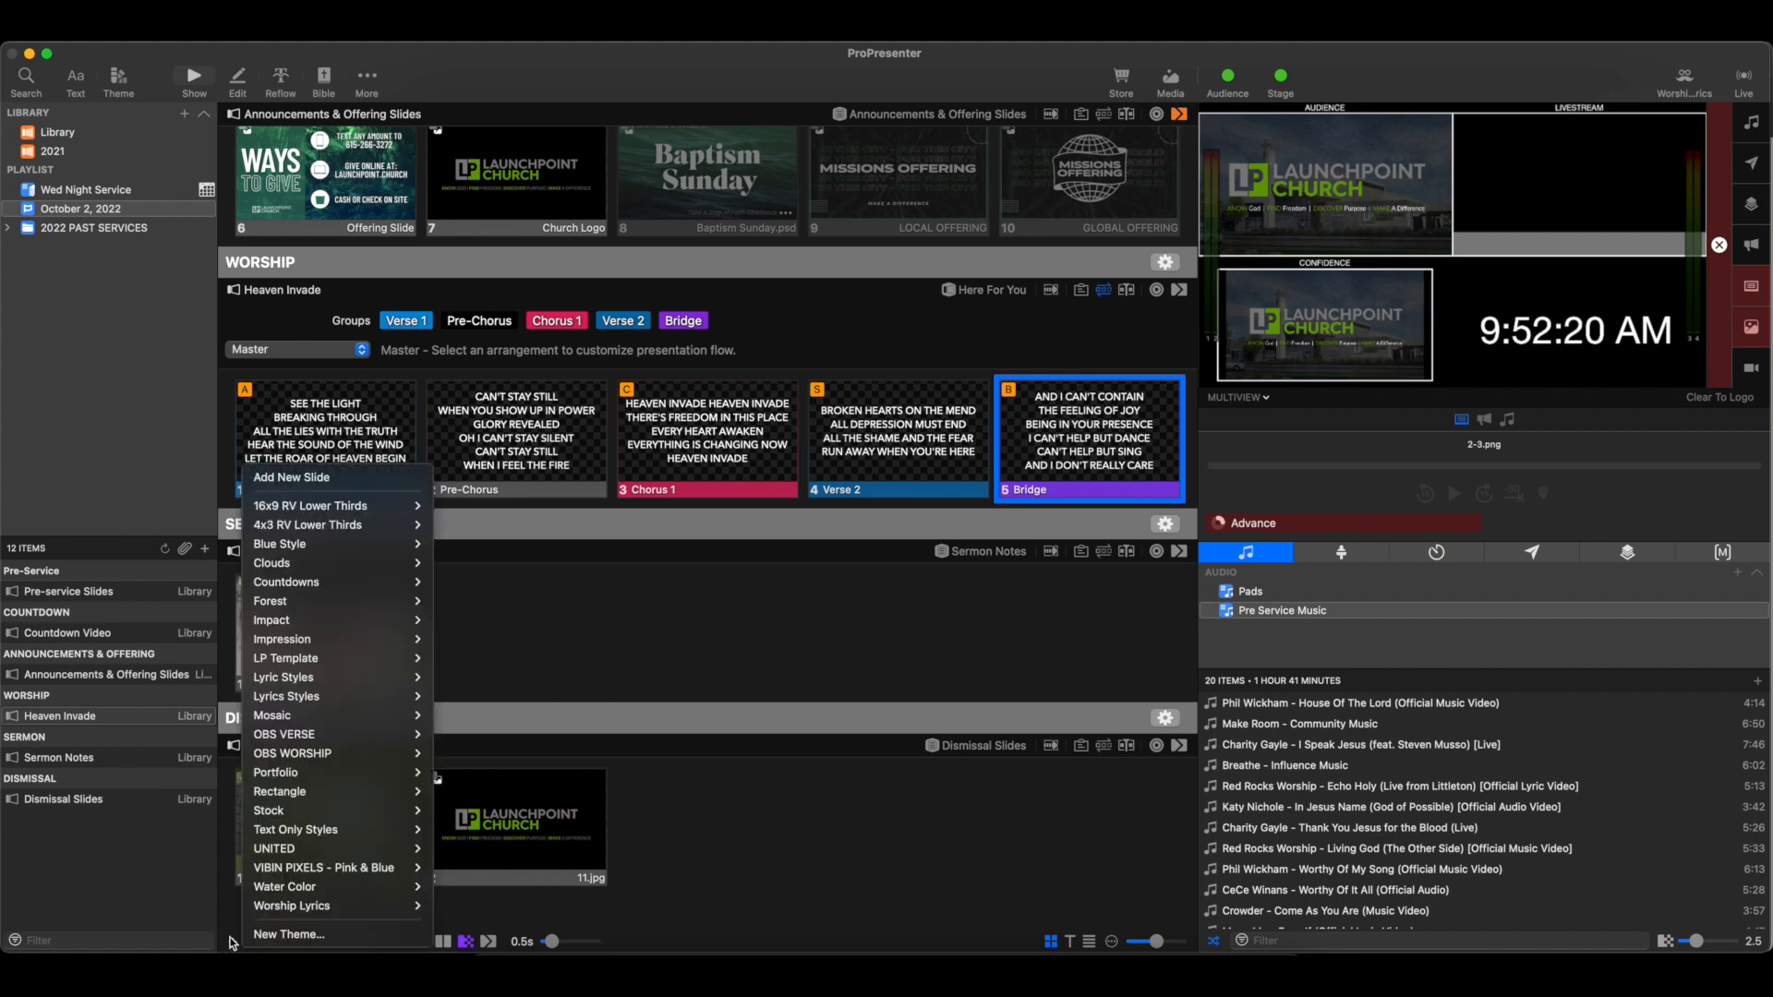
left_click(336, 477)
left_click(639, 583)
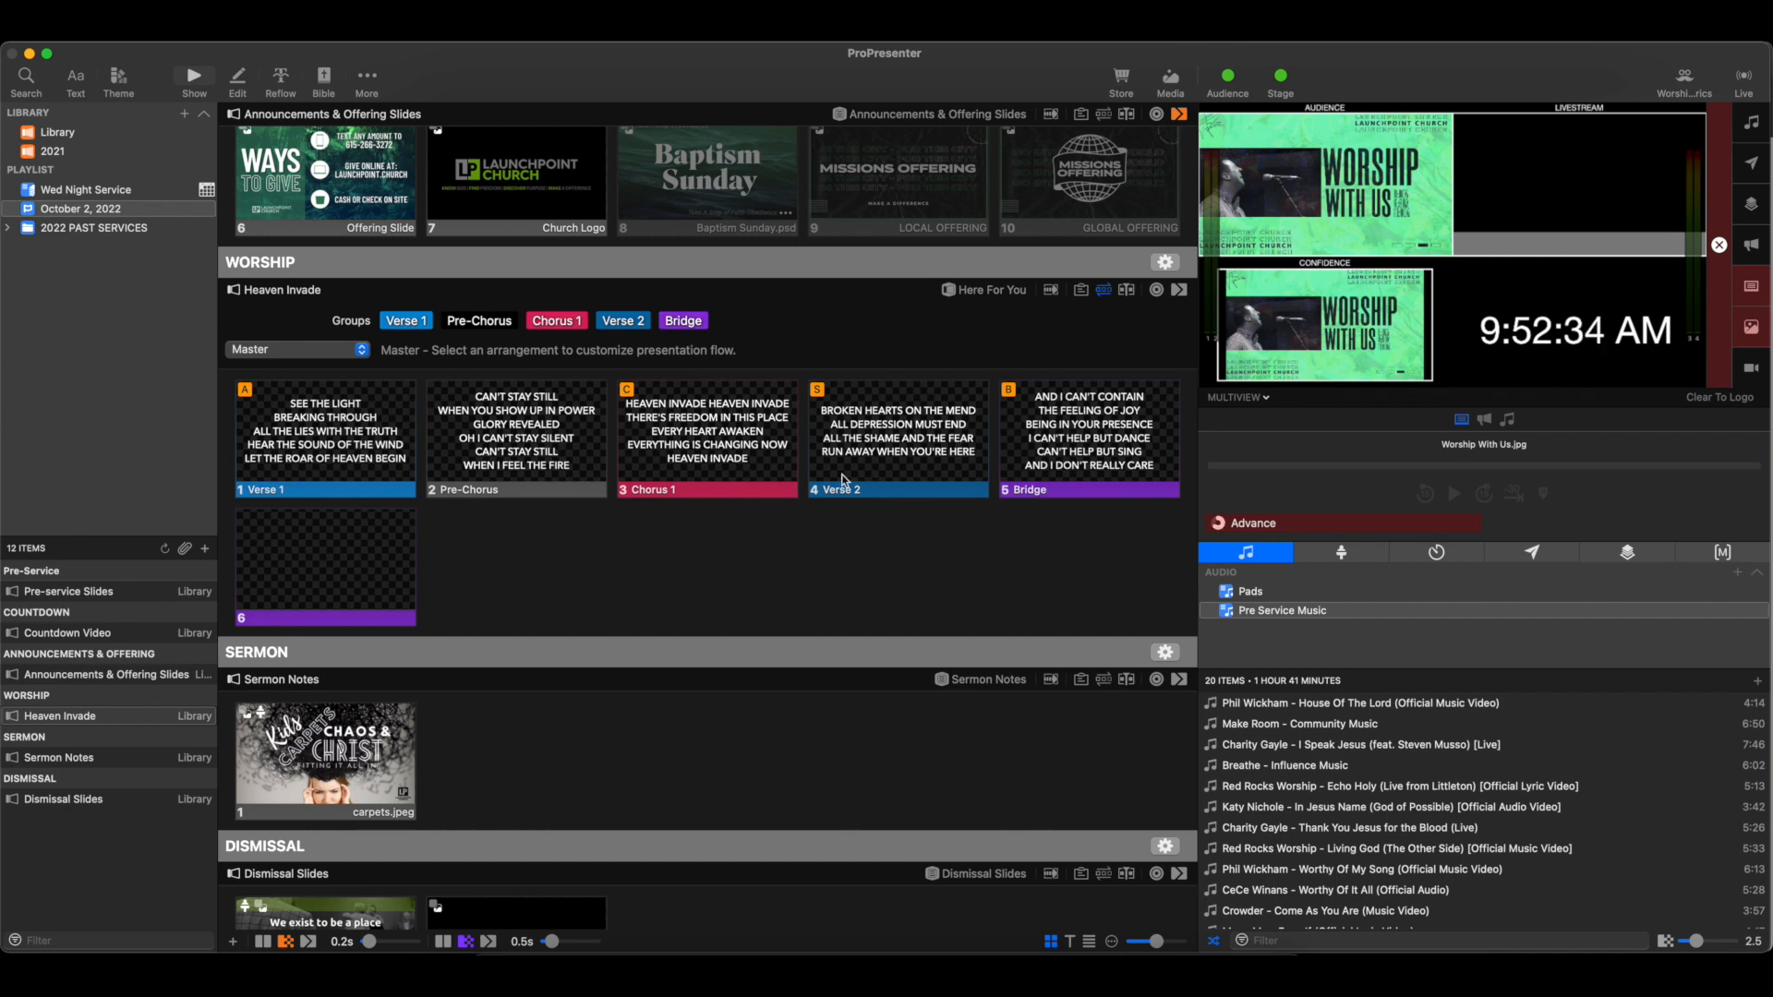
right_click(349, 550)
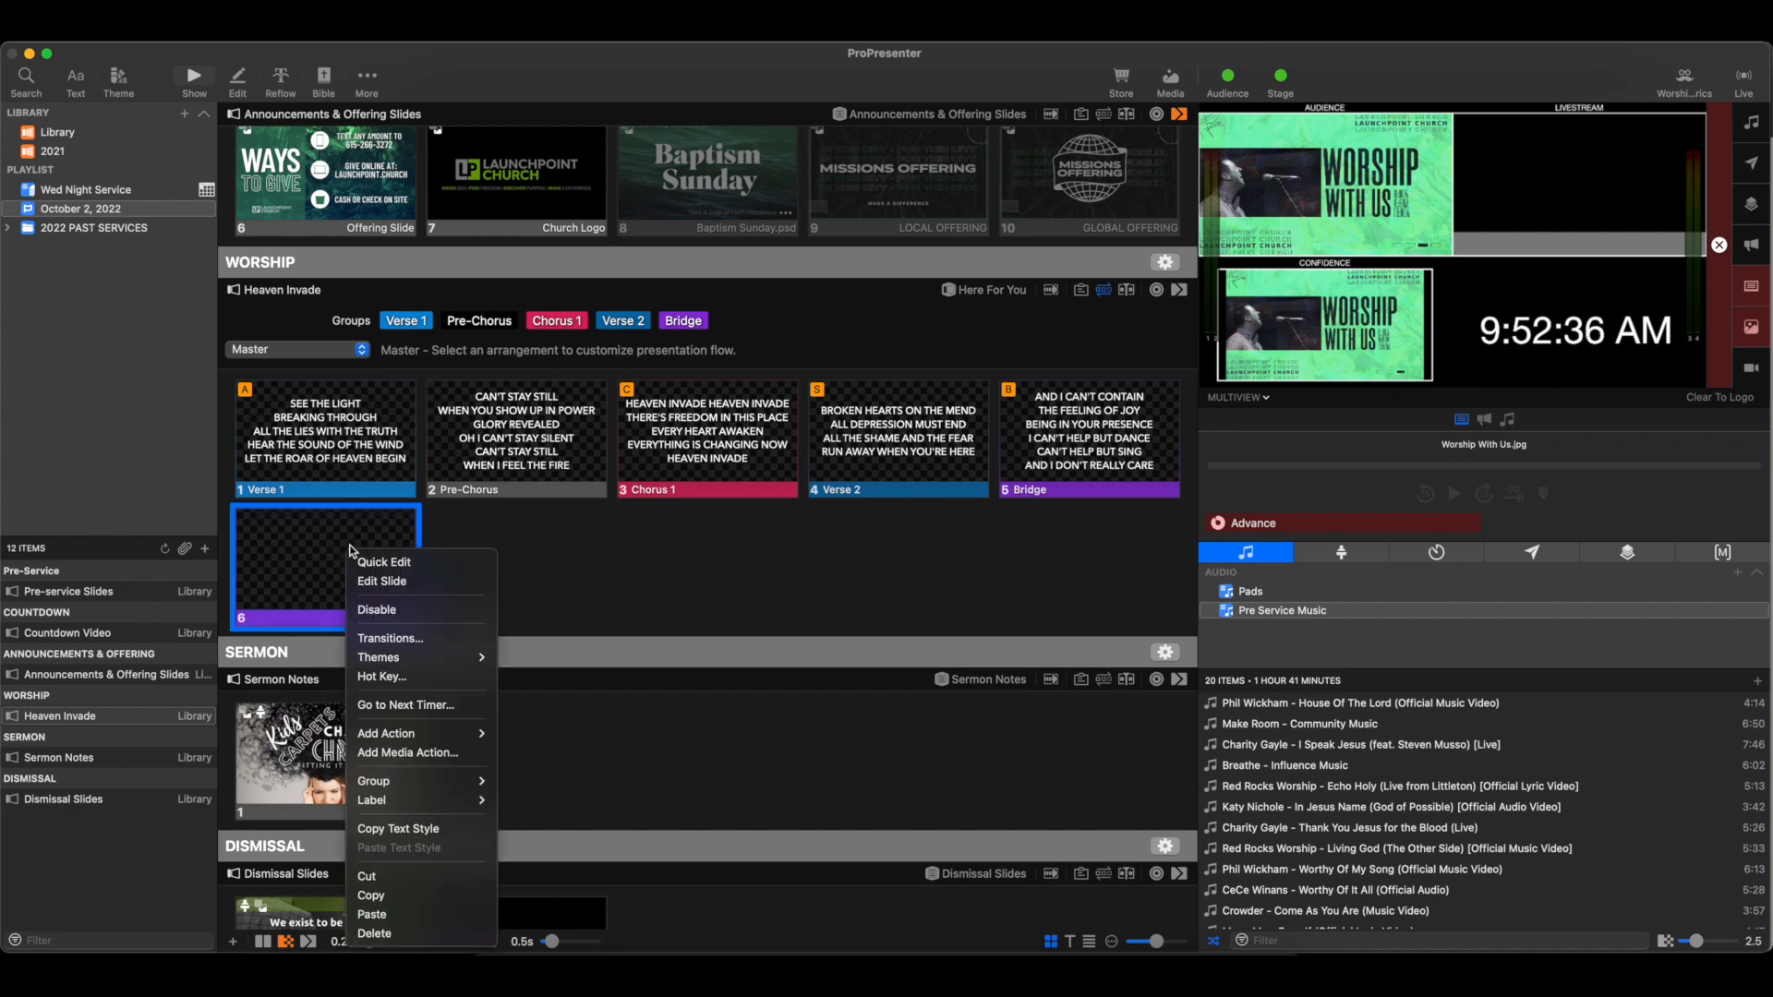
mouse_move(443, 781)
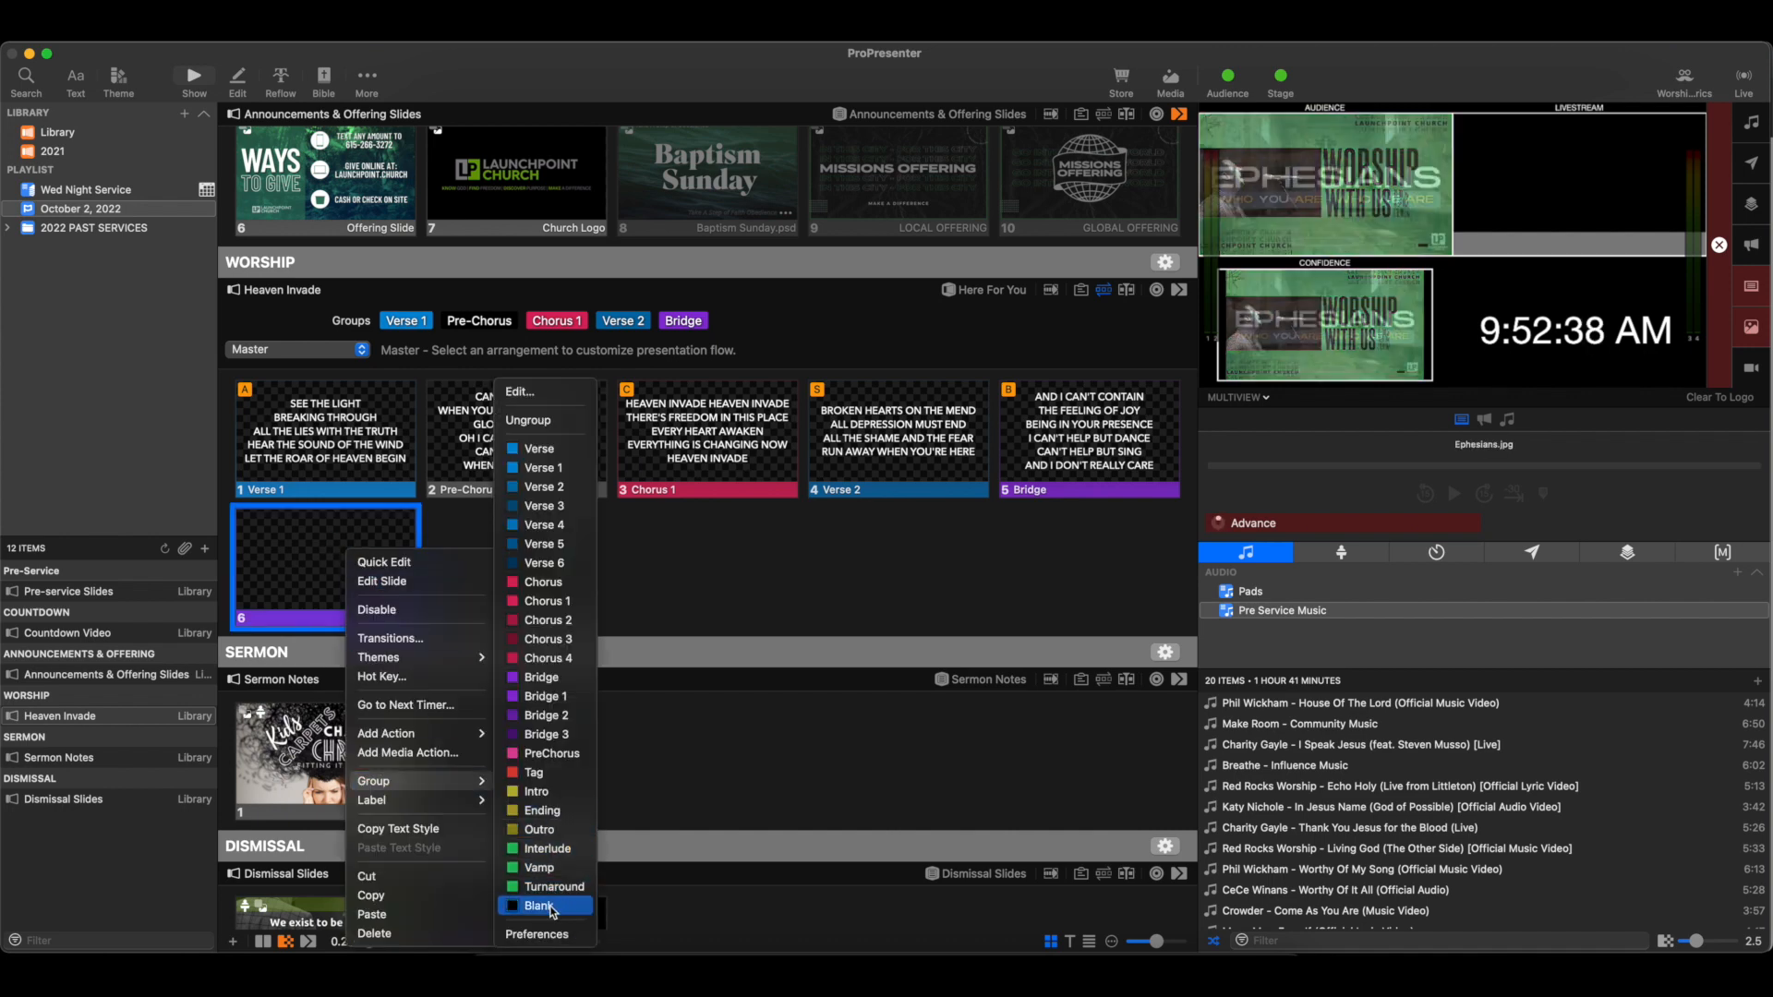
left_click(552, 908)
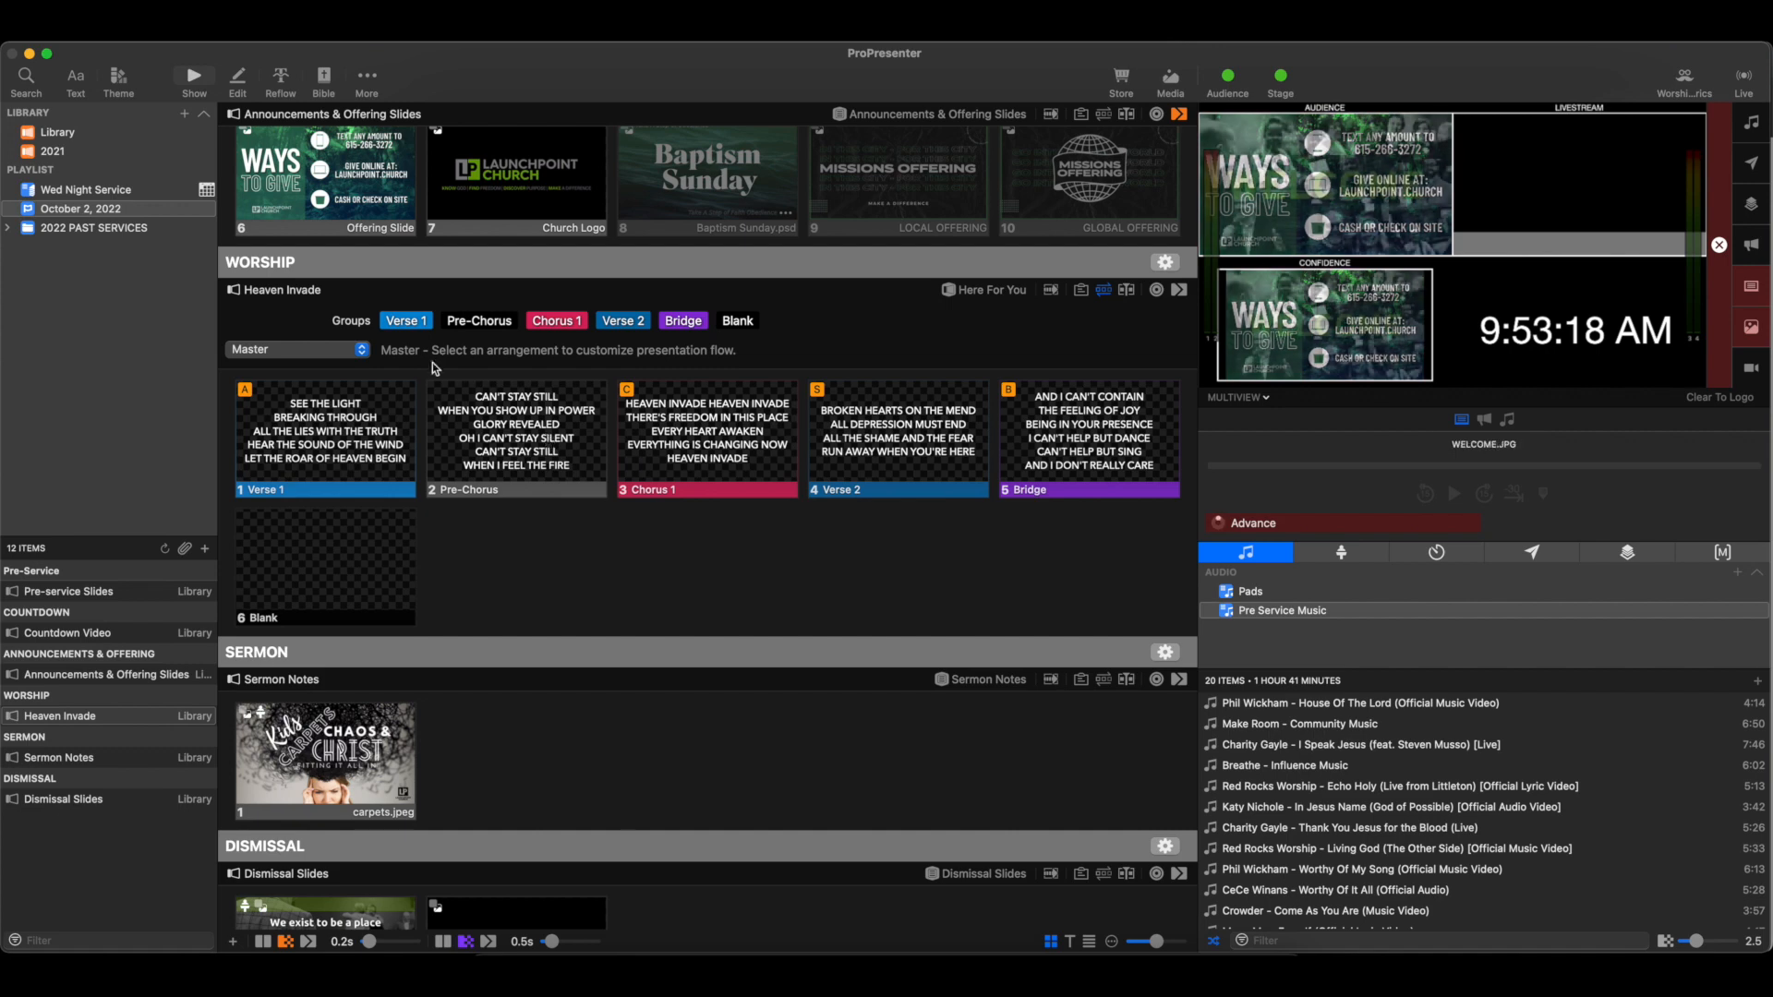
Step: Create a new arrangement of Heaven Invade named 10-2-22
left_click(351, 354)
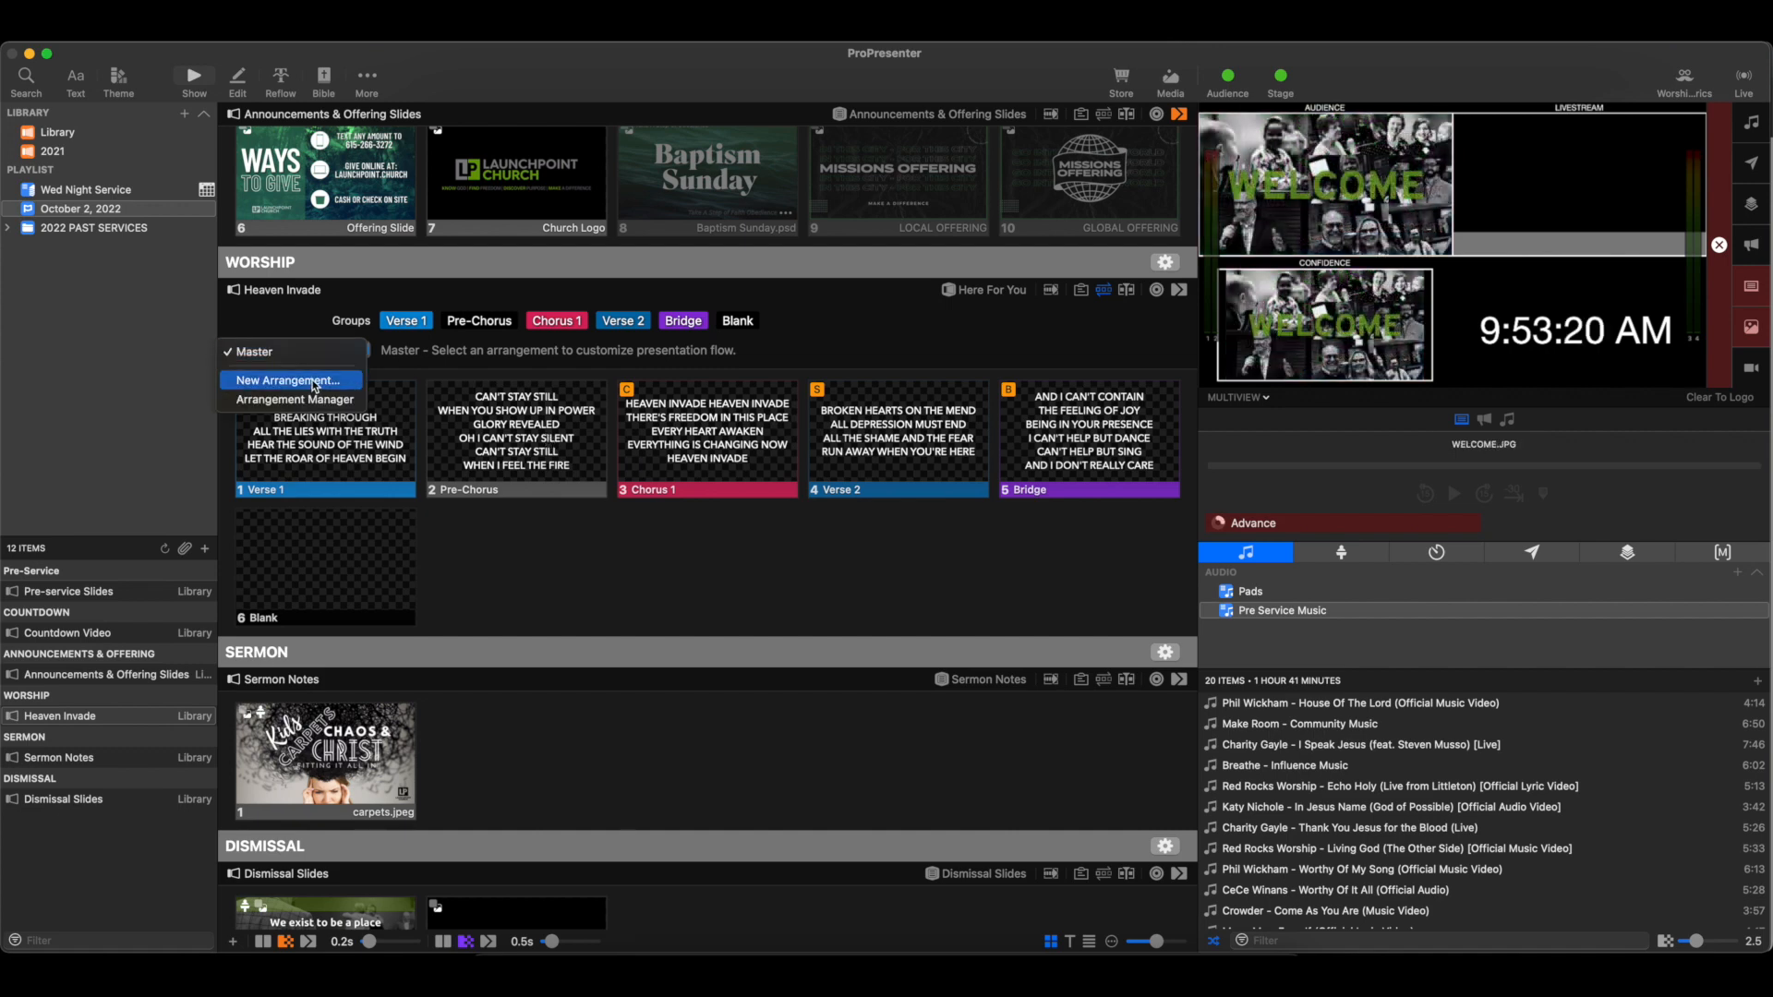
left_click(315, 381)
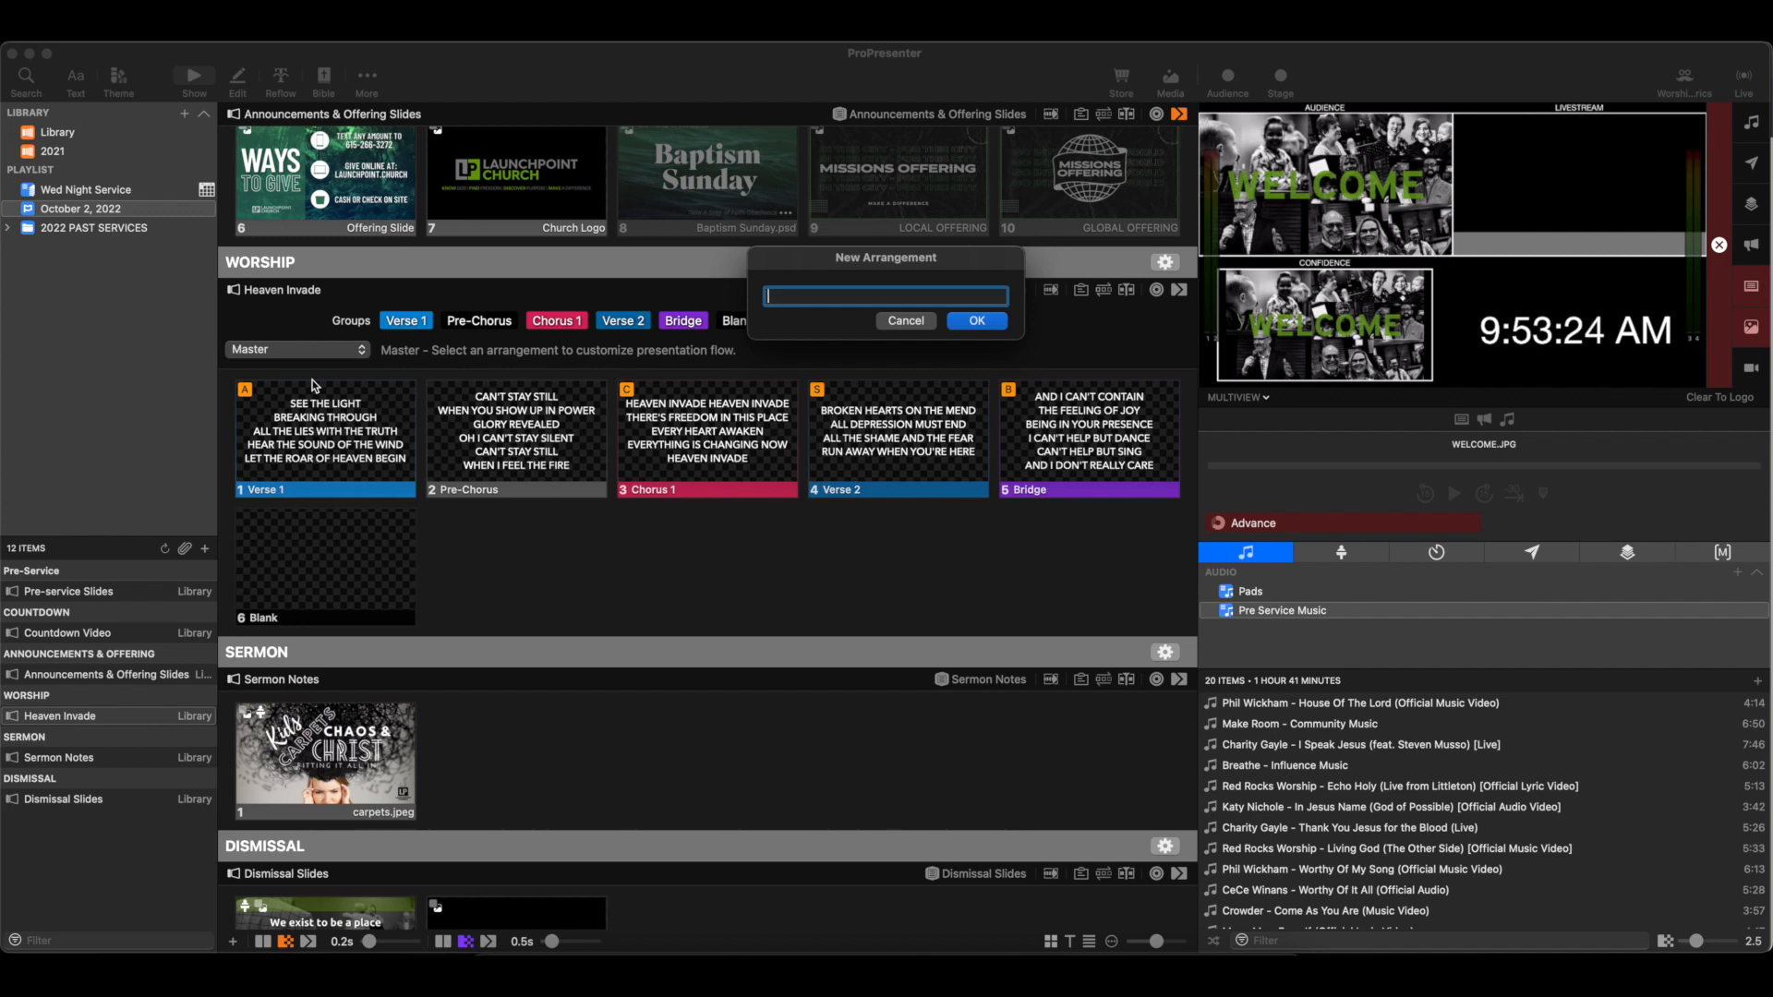
type("10-2-22")
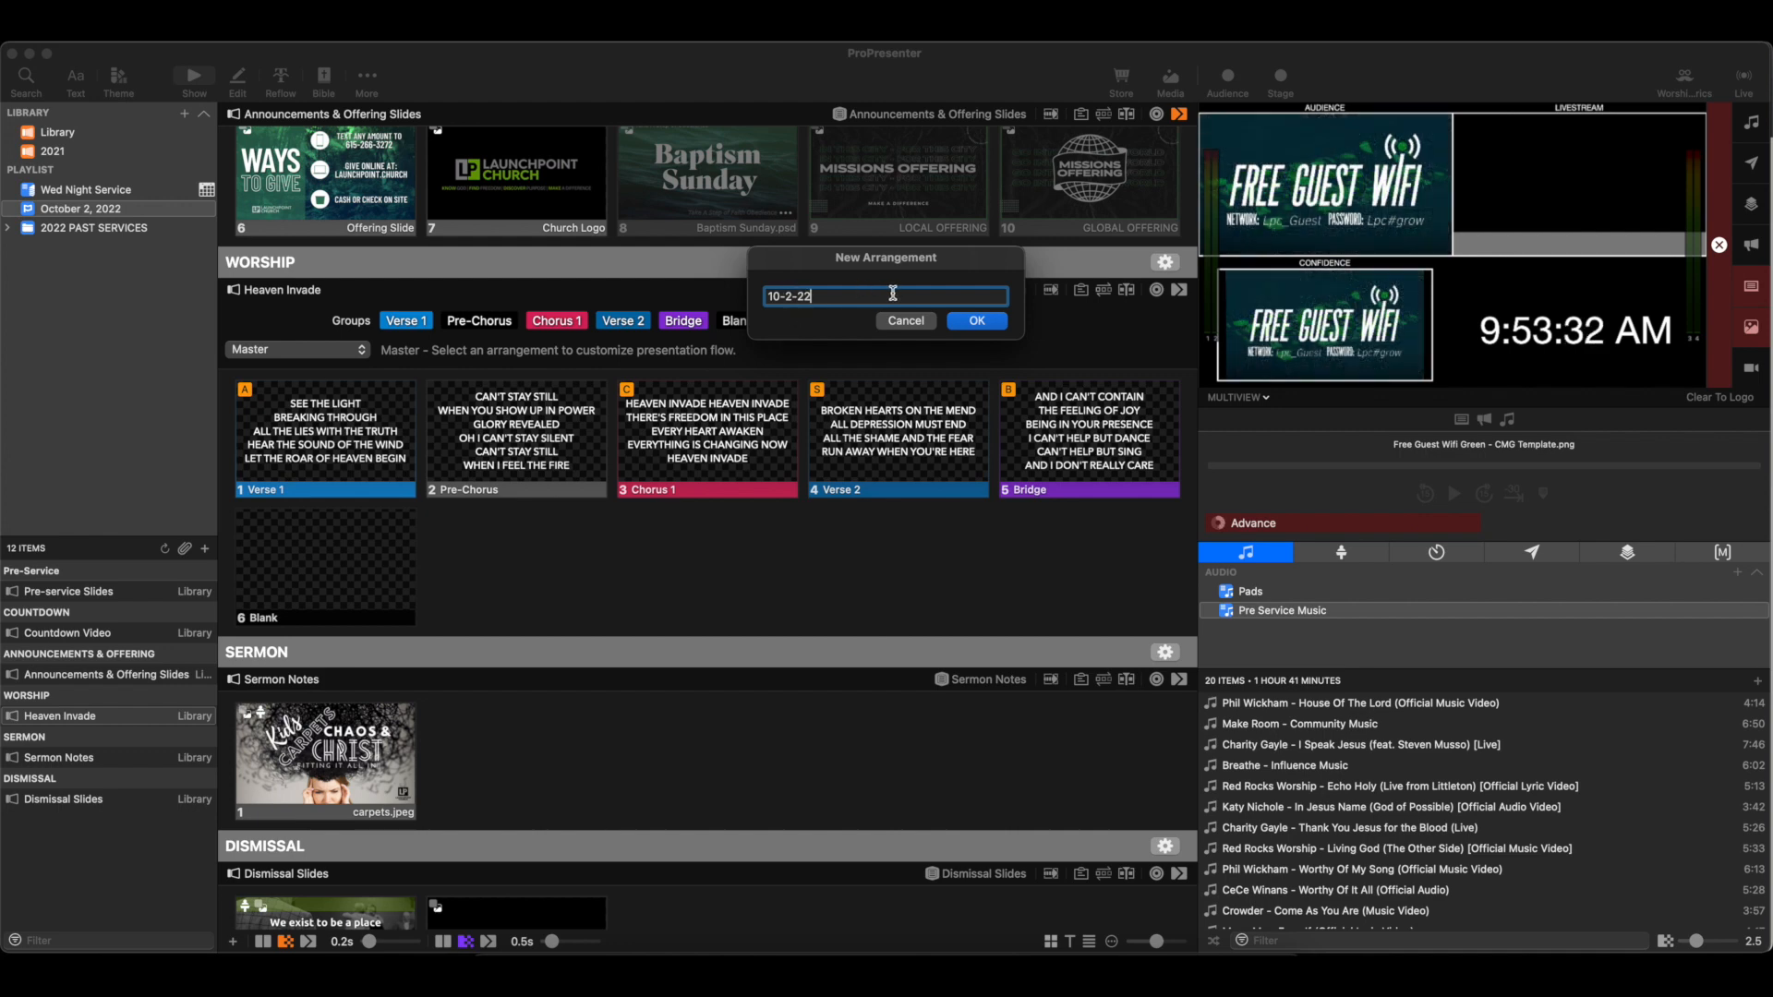
left_click(976, 321)
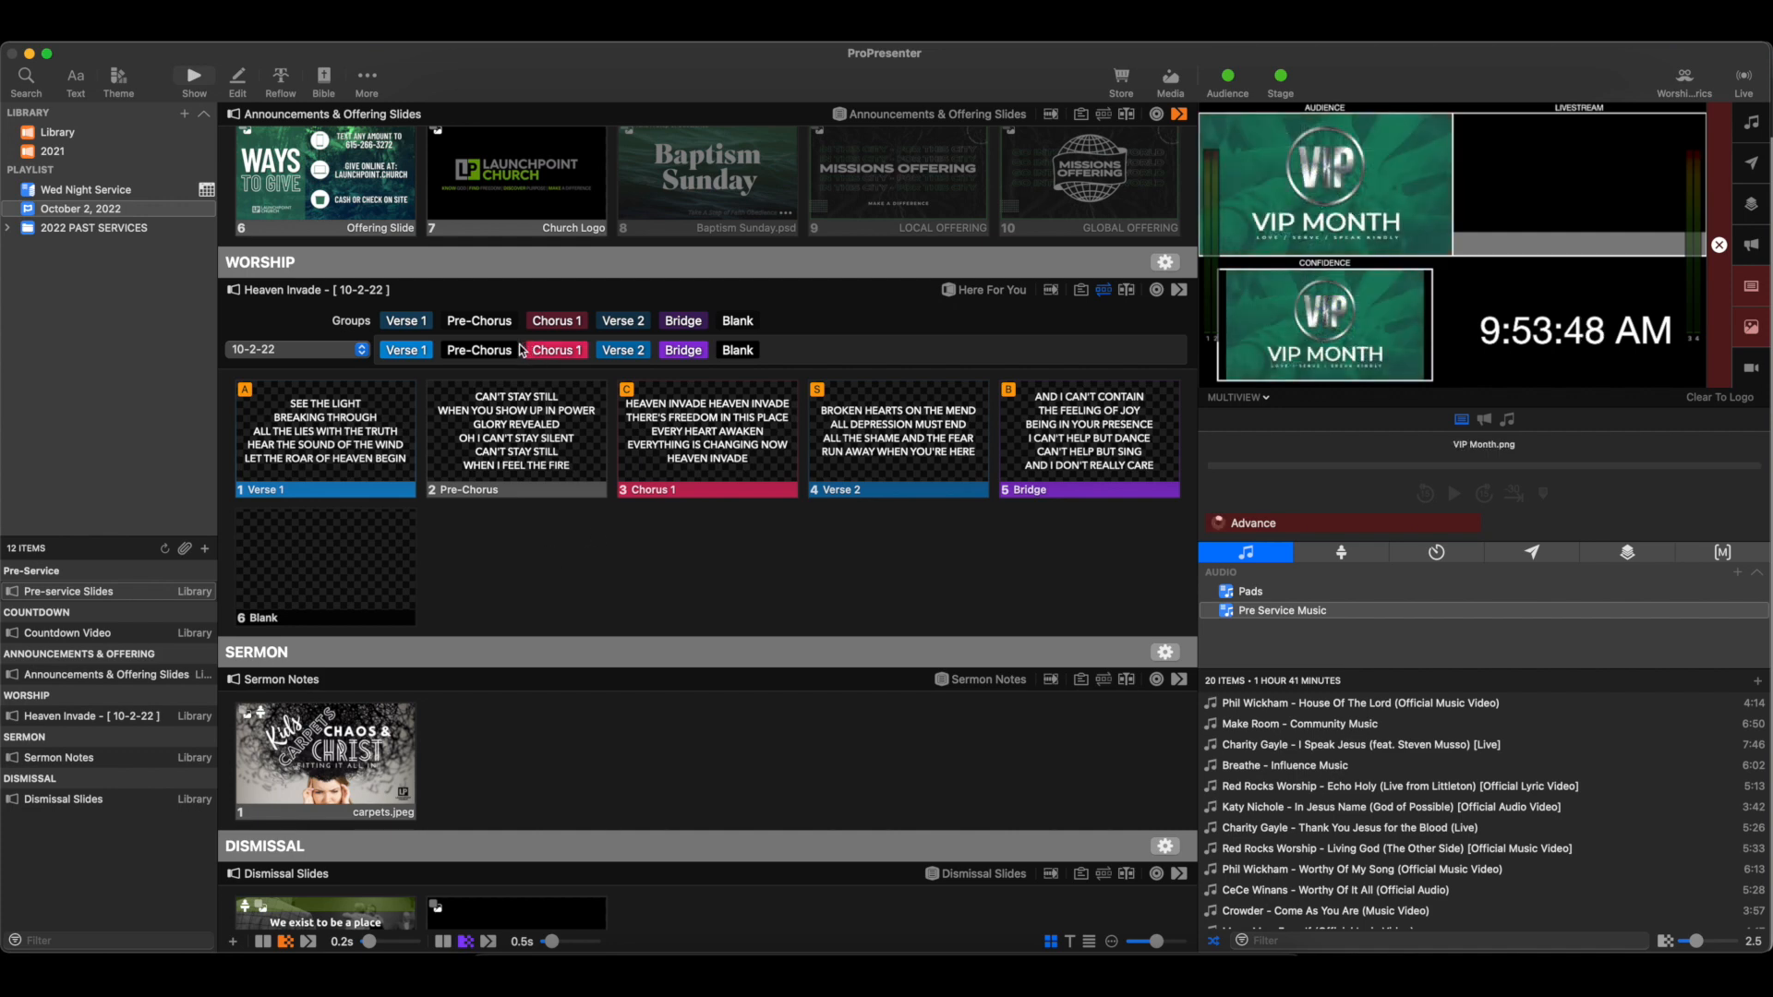
Step: Remove the closing Blank from the 10-2-22 arrangement and insert a Blank between Chorus 1 and Verse 2
mouse_move(510, 346)
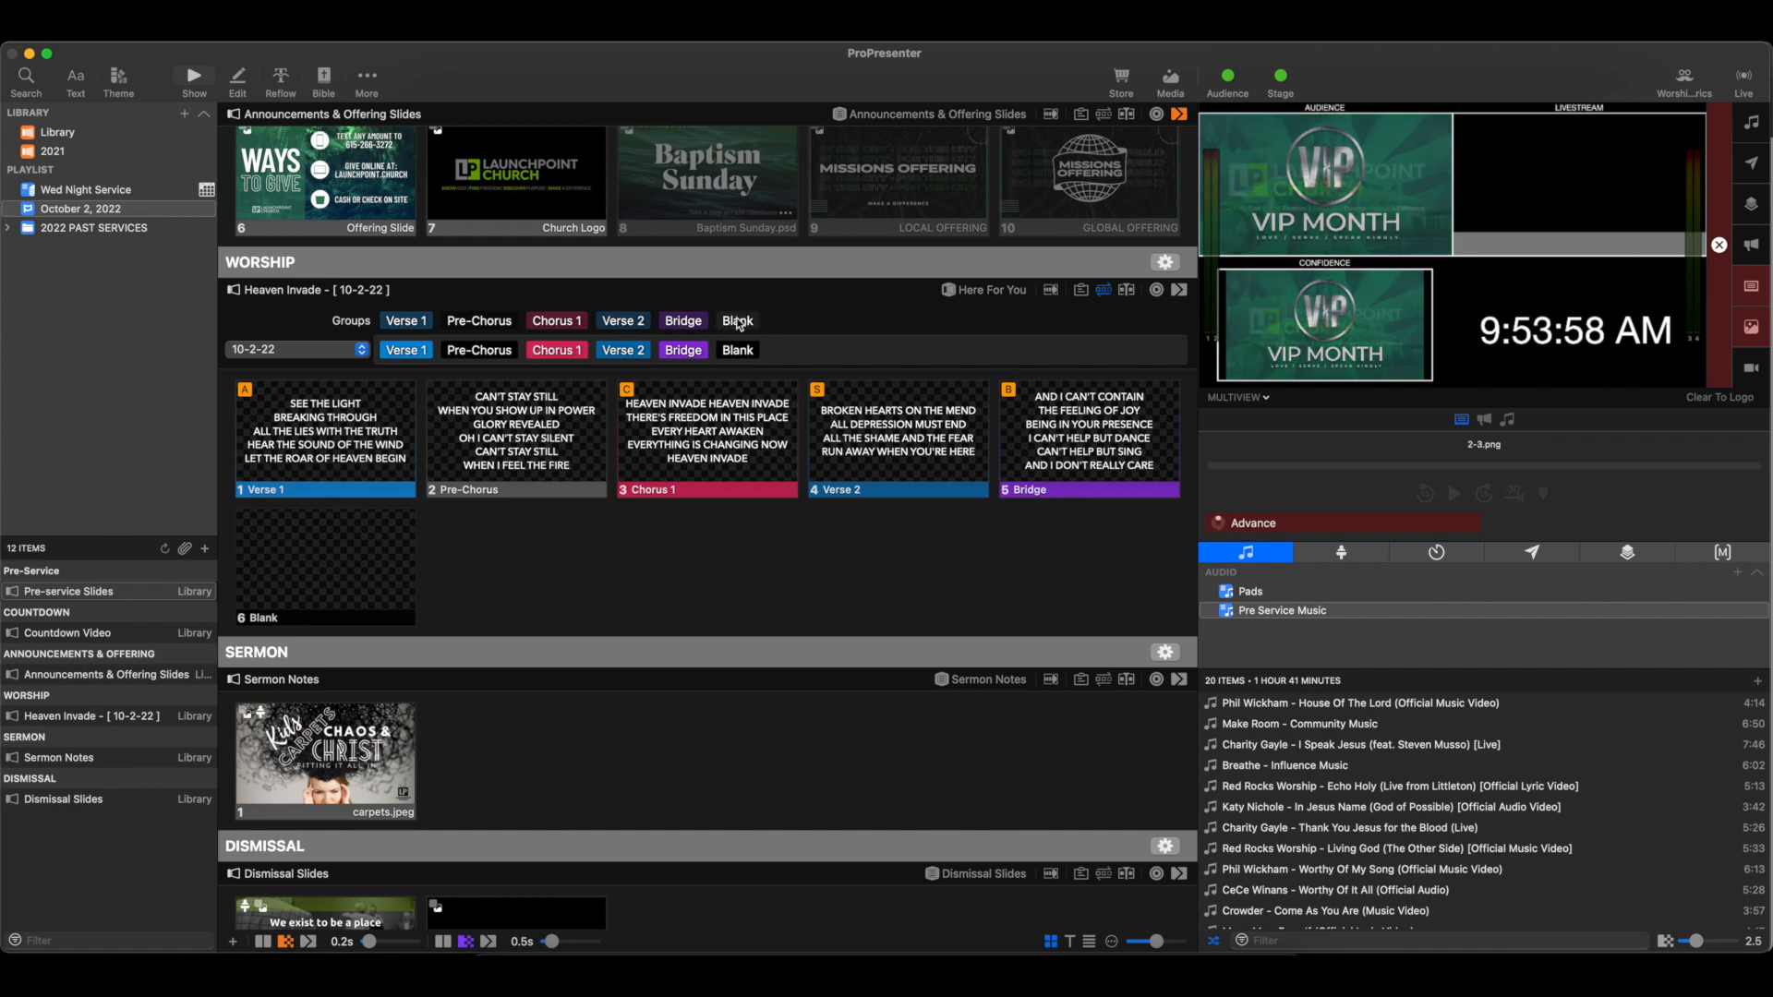
left_click(753, 350)
left_click_drag(739, 323, 600, 350)
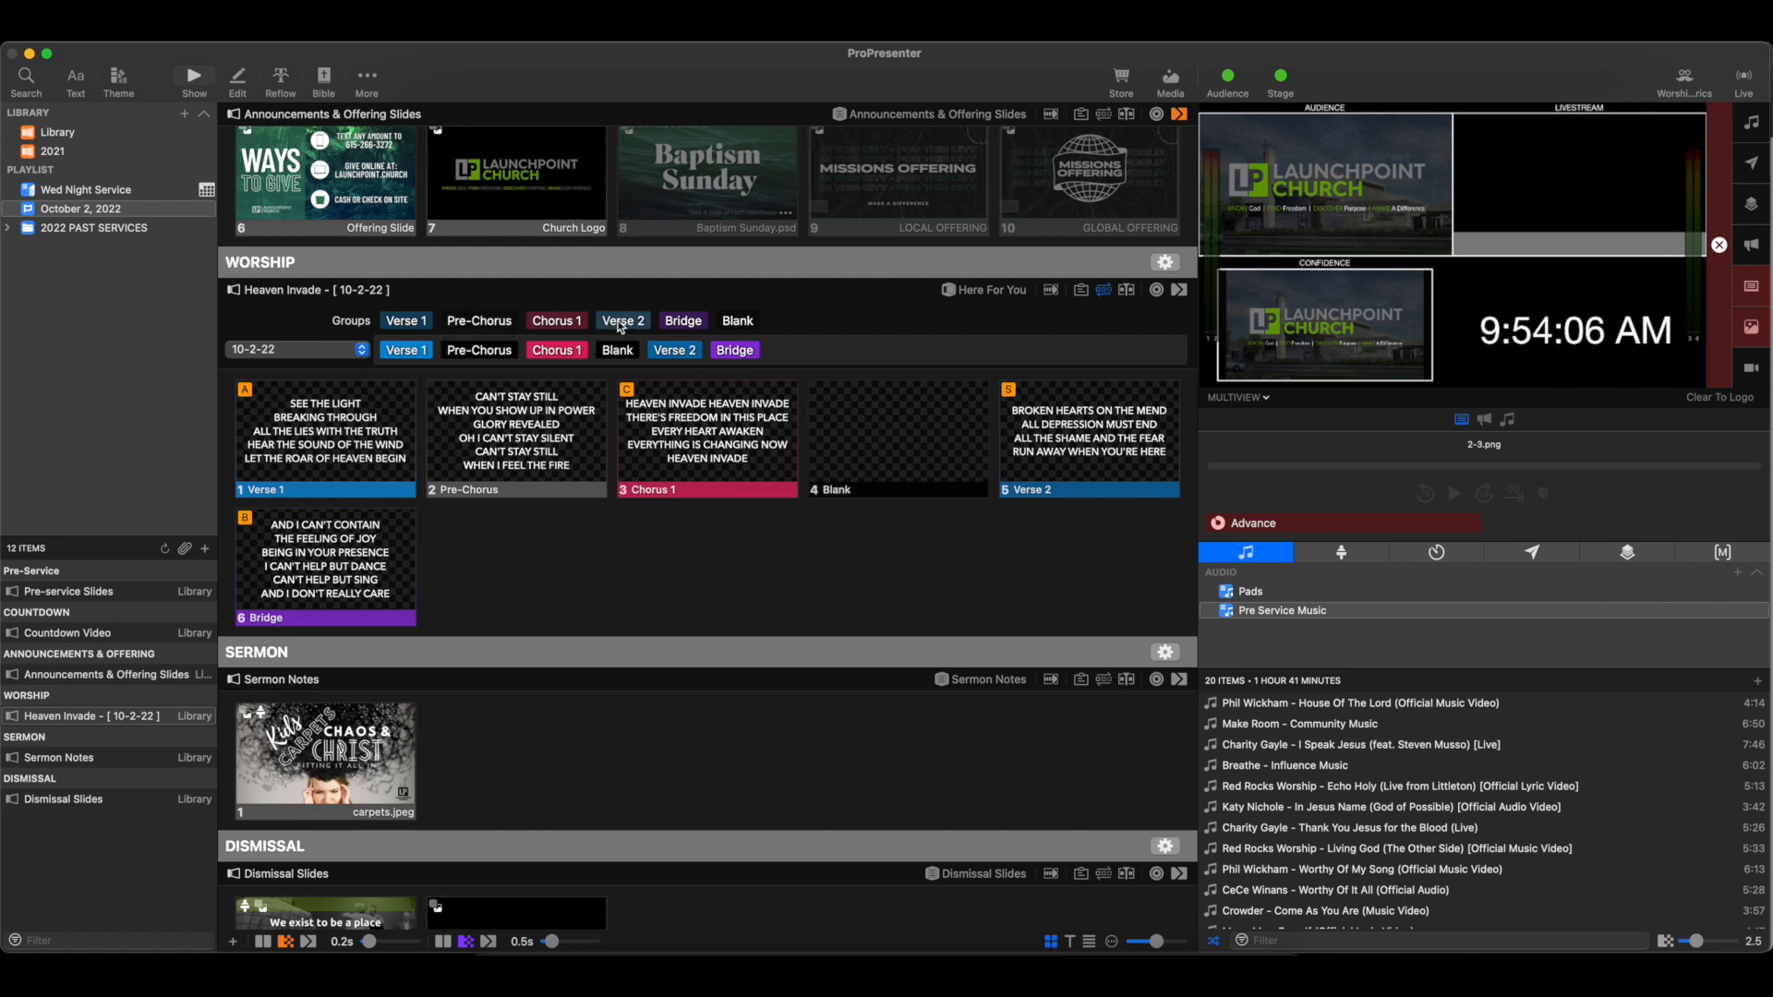
Step: Extend the arrangement after Verse 2 to run Chorus 1 twice, Blank, Bridge three times, Blank and a final Chorus 1
left_click_drag(557, 320, 853, 353)
left_click_drag(683, 320, 926, 351)
left_click_drag(737, 320, 1089, 351)
left_click_drag(557, 321, 1126, 358)
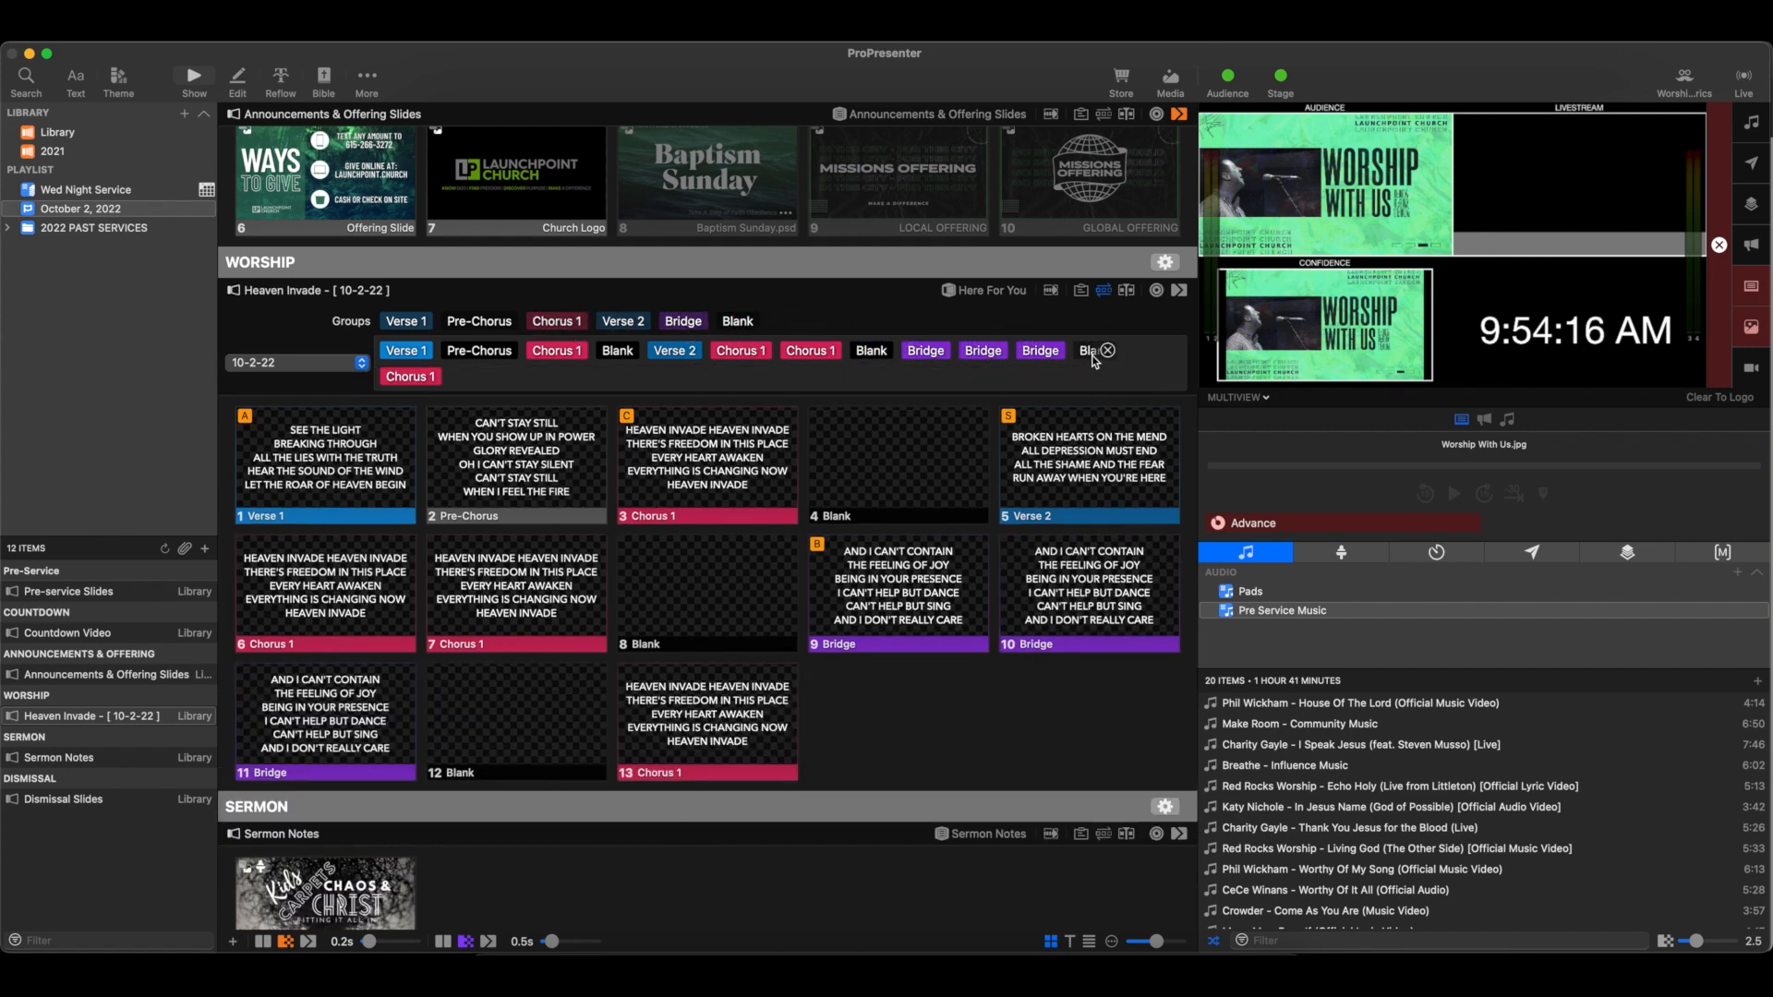
Step: Insert a Blank after Verse 2 and move the Blank that follows the Bridges to the end of the arrangement
left_click_drag(754, 323, 715, 354)
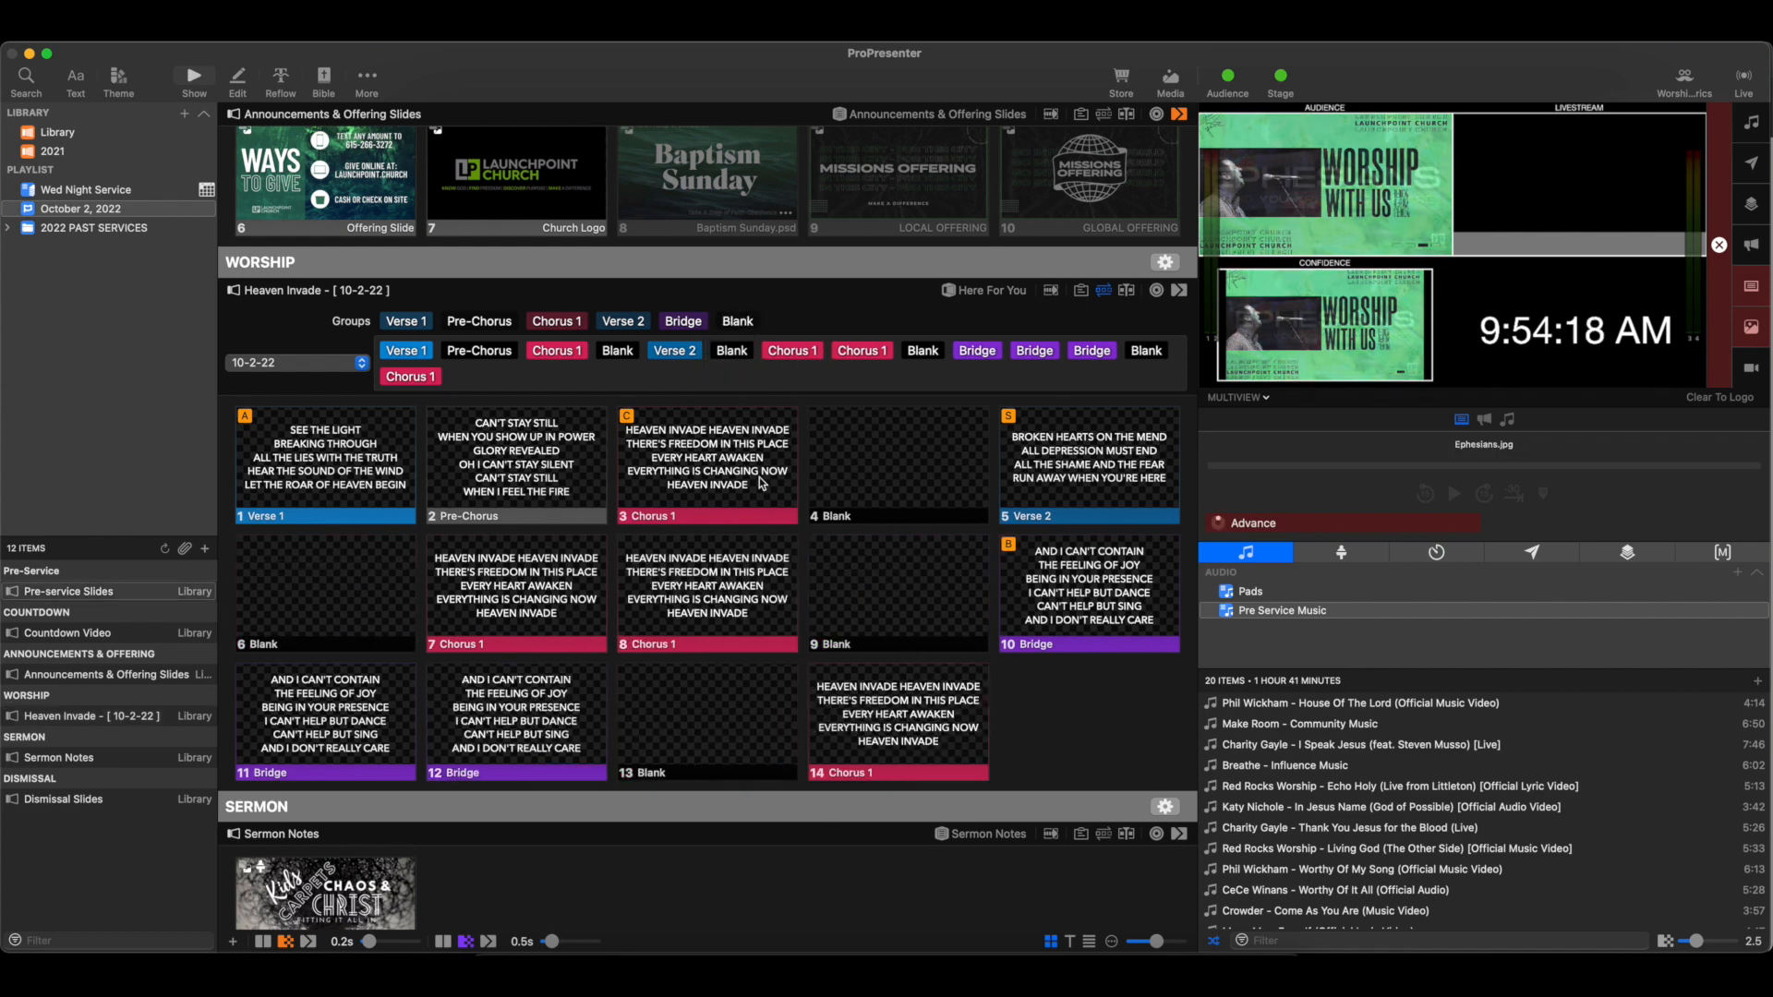
mouse_move(916, 351)
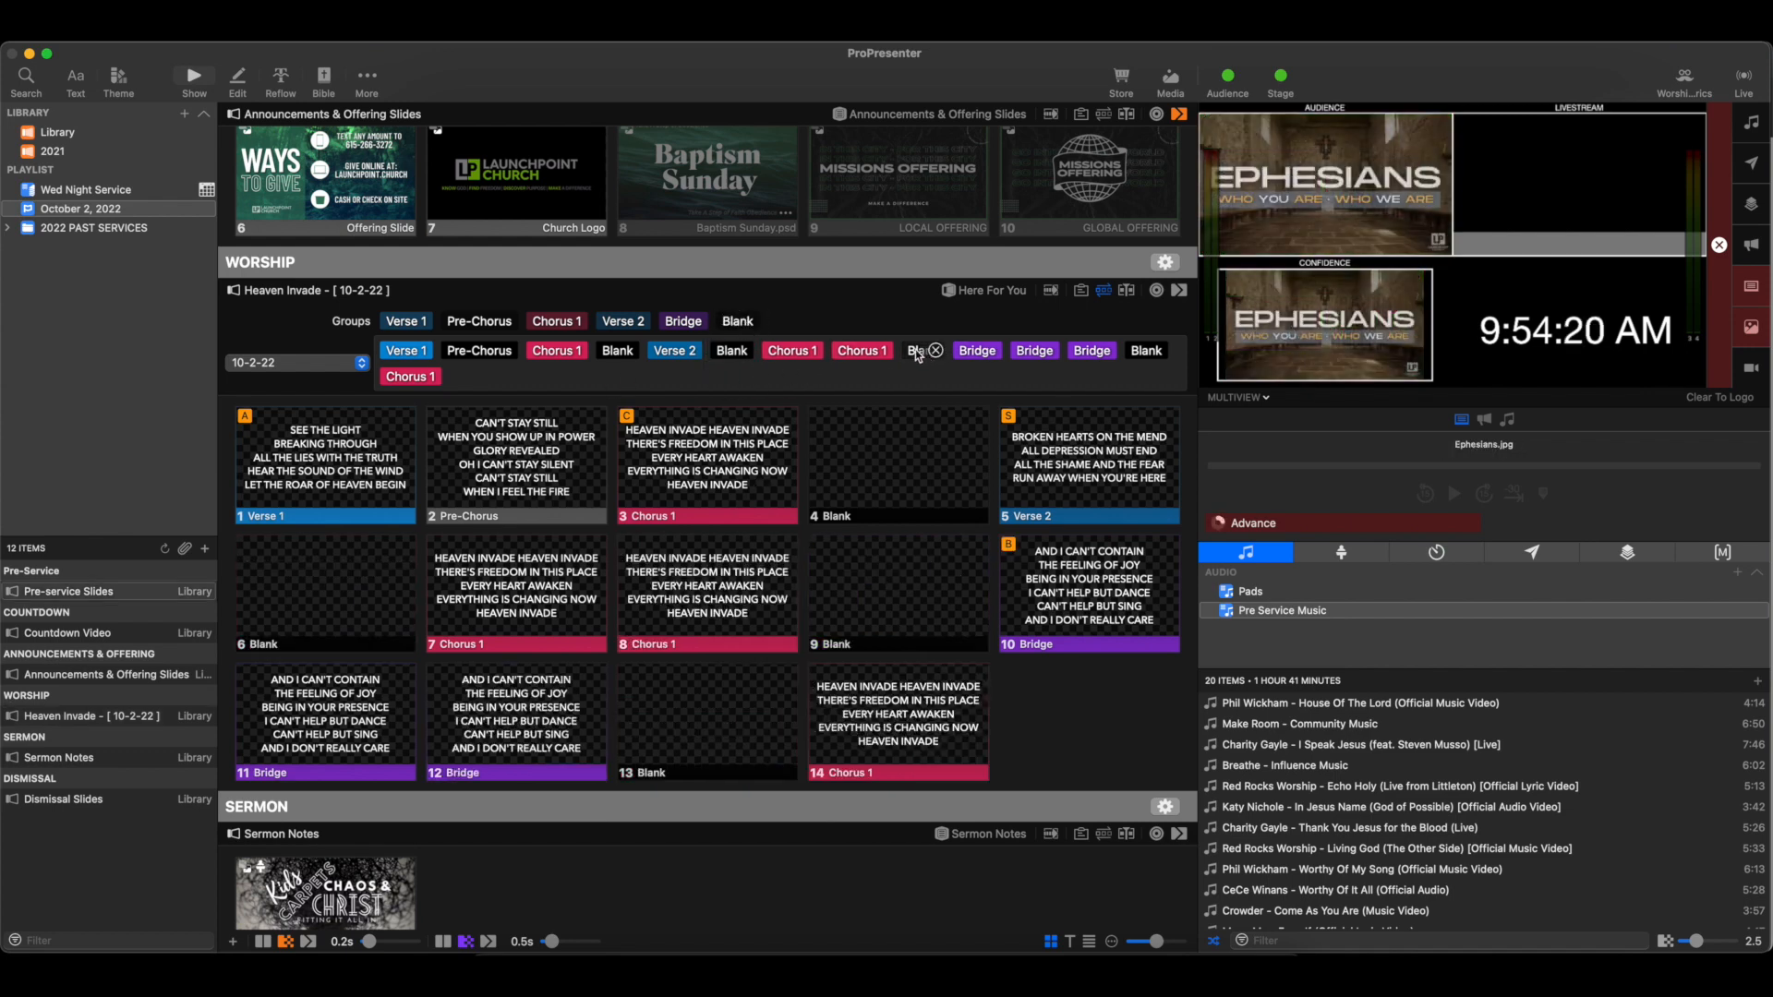
left_click_drag(1142, 353, 1038, 389)
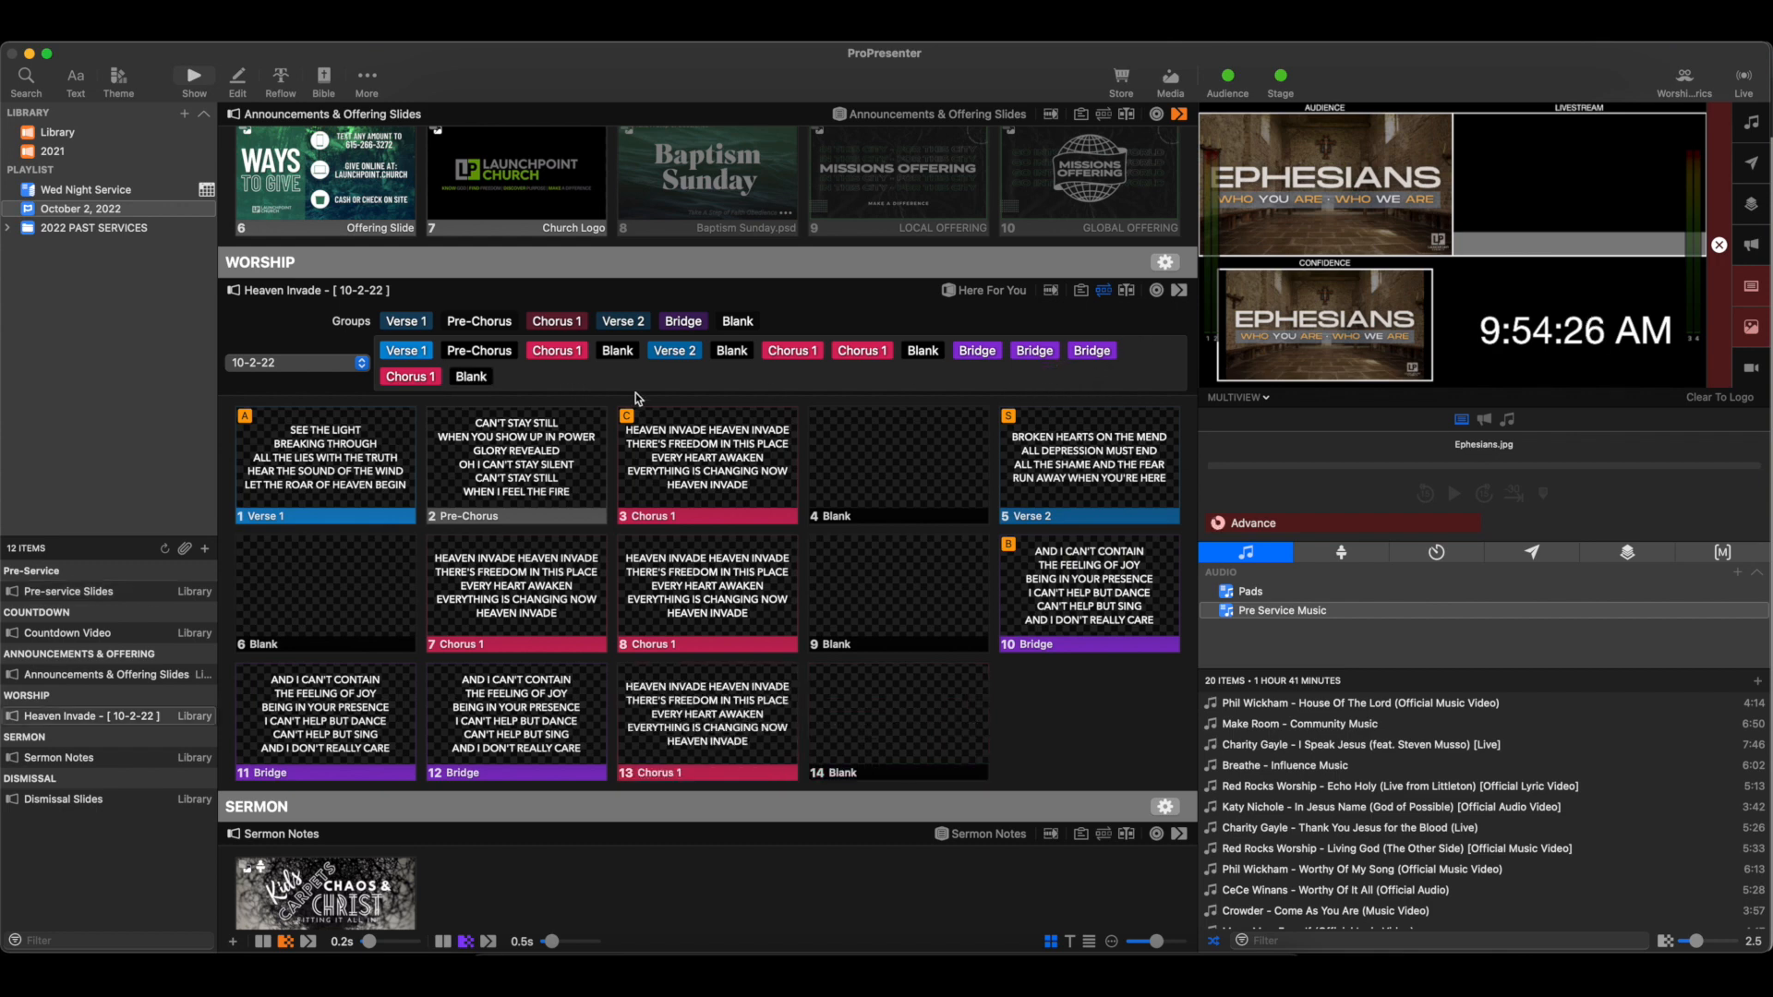
Step: Preview the arrangement live from Verse 1 through the Chorus 1 that follows Verse 2, and trigger the first Bridge slide
left_click(327, 467)
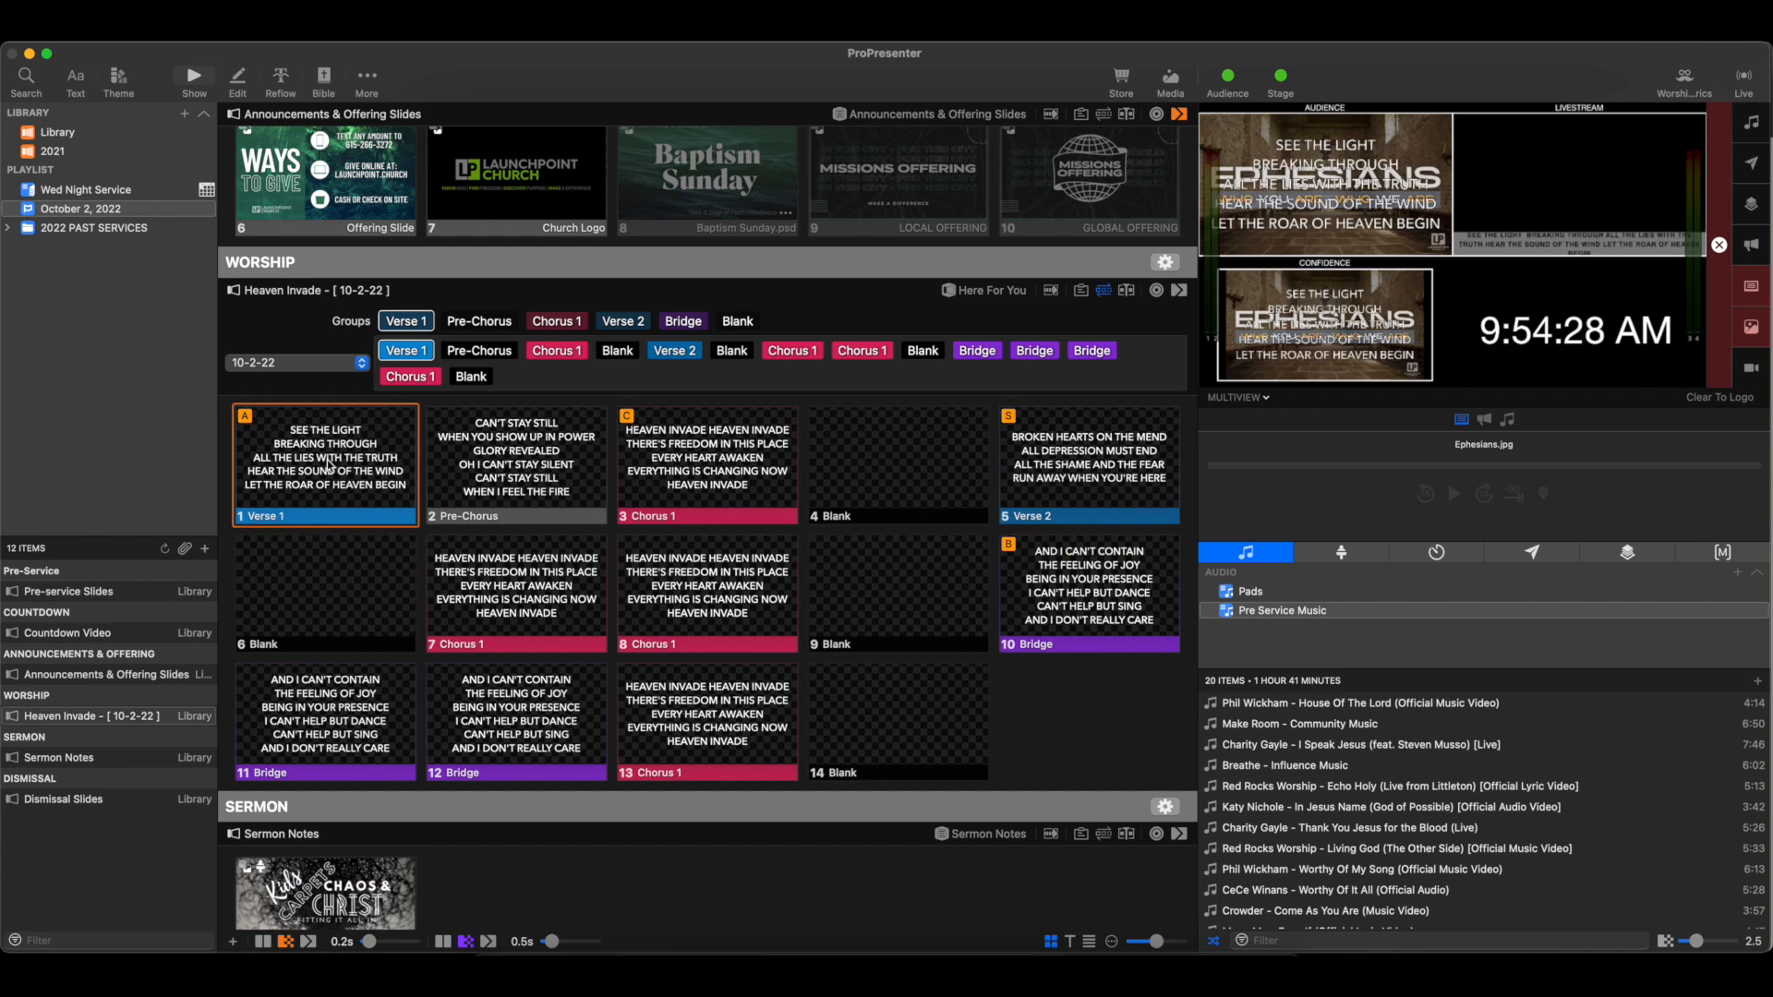
left_click(518, 467)
left_click(707, 467)
left_click(866, 464)
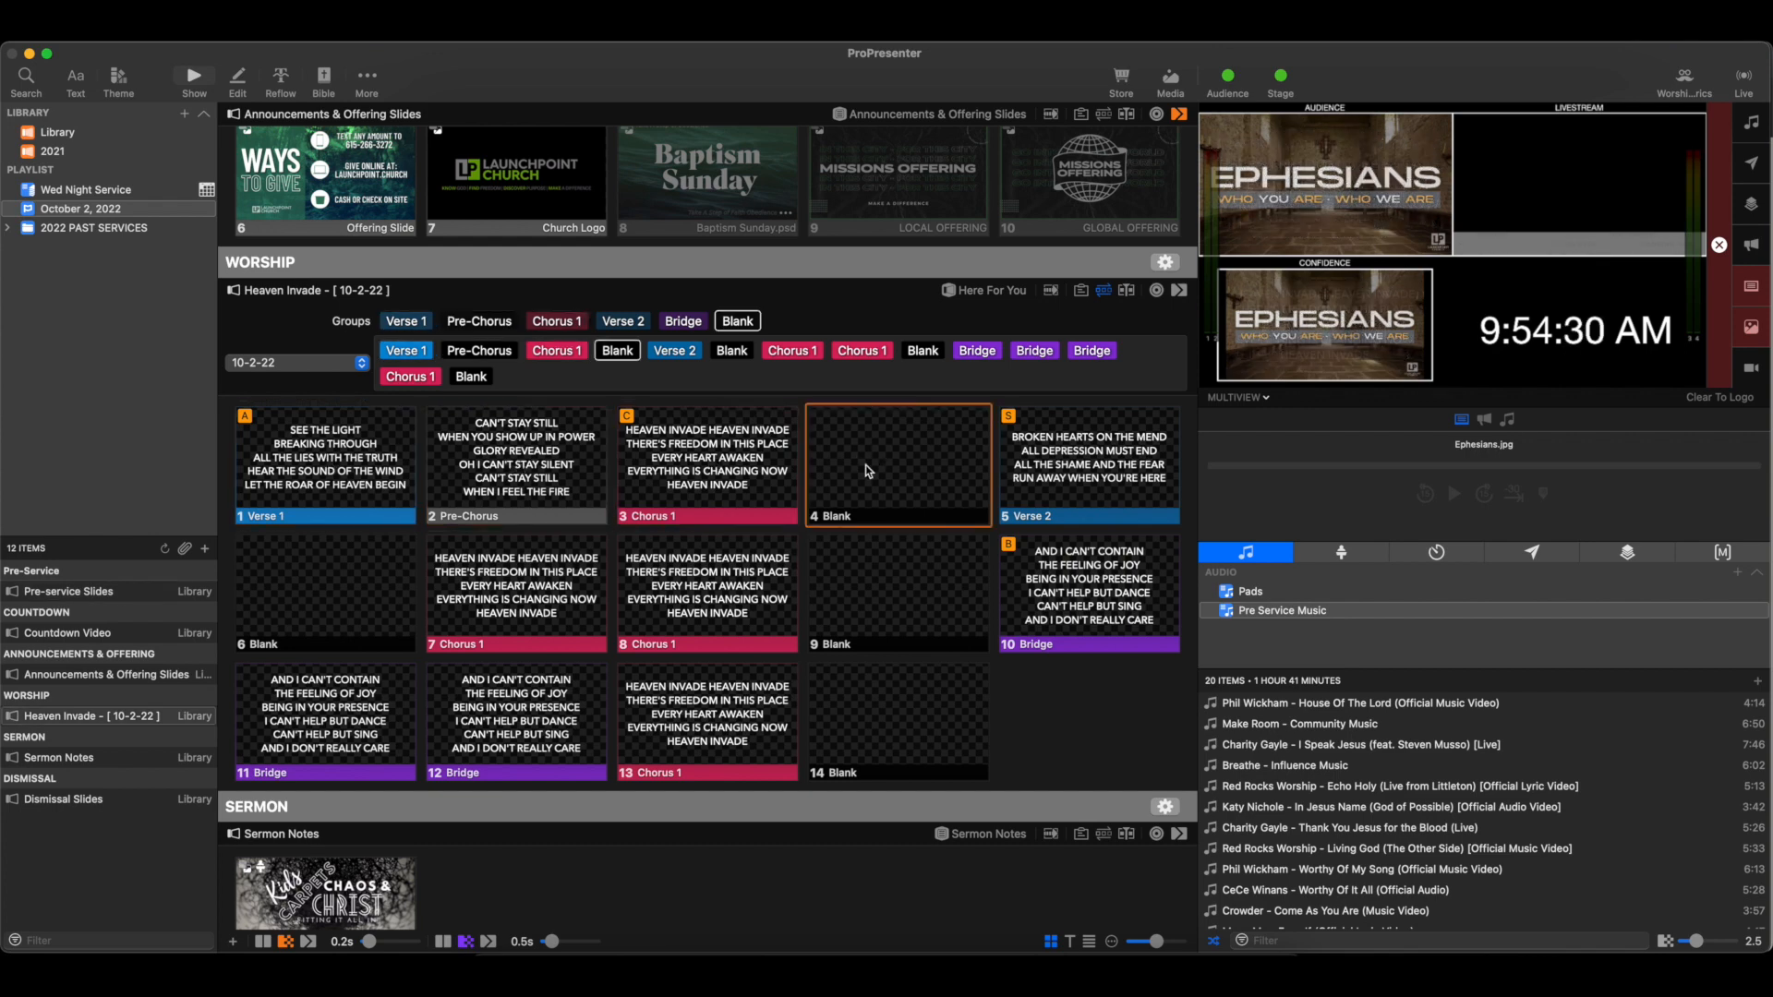
left_click(1066, 471)
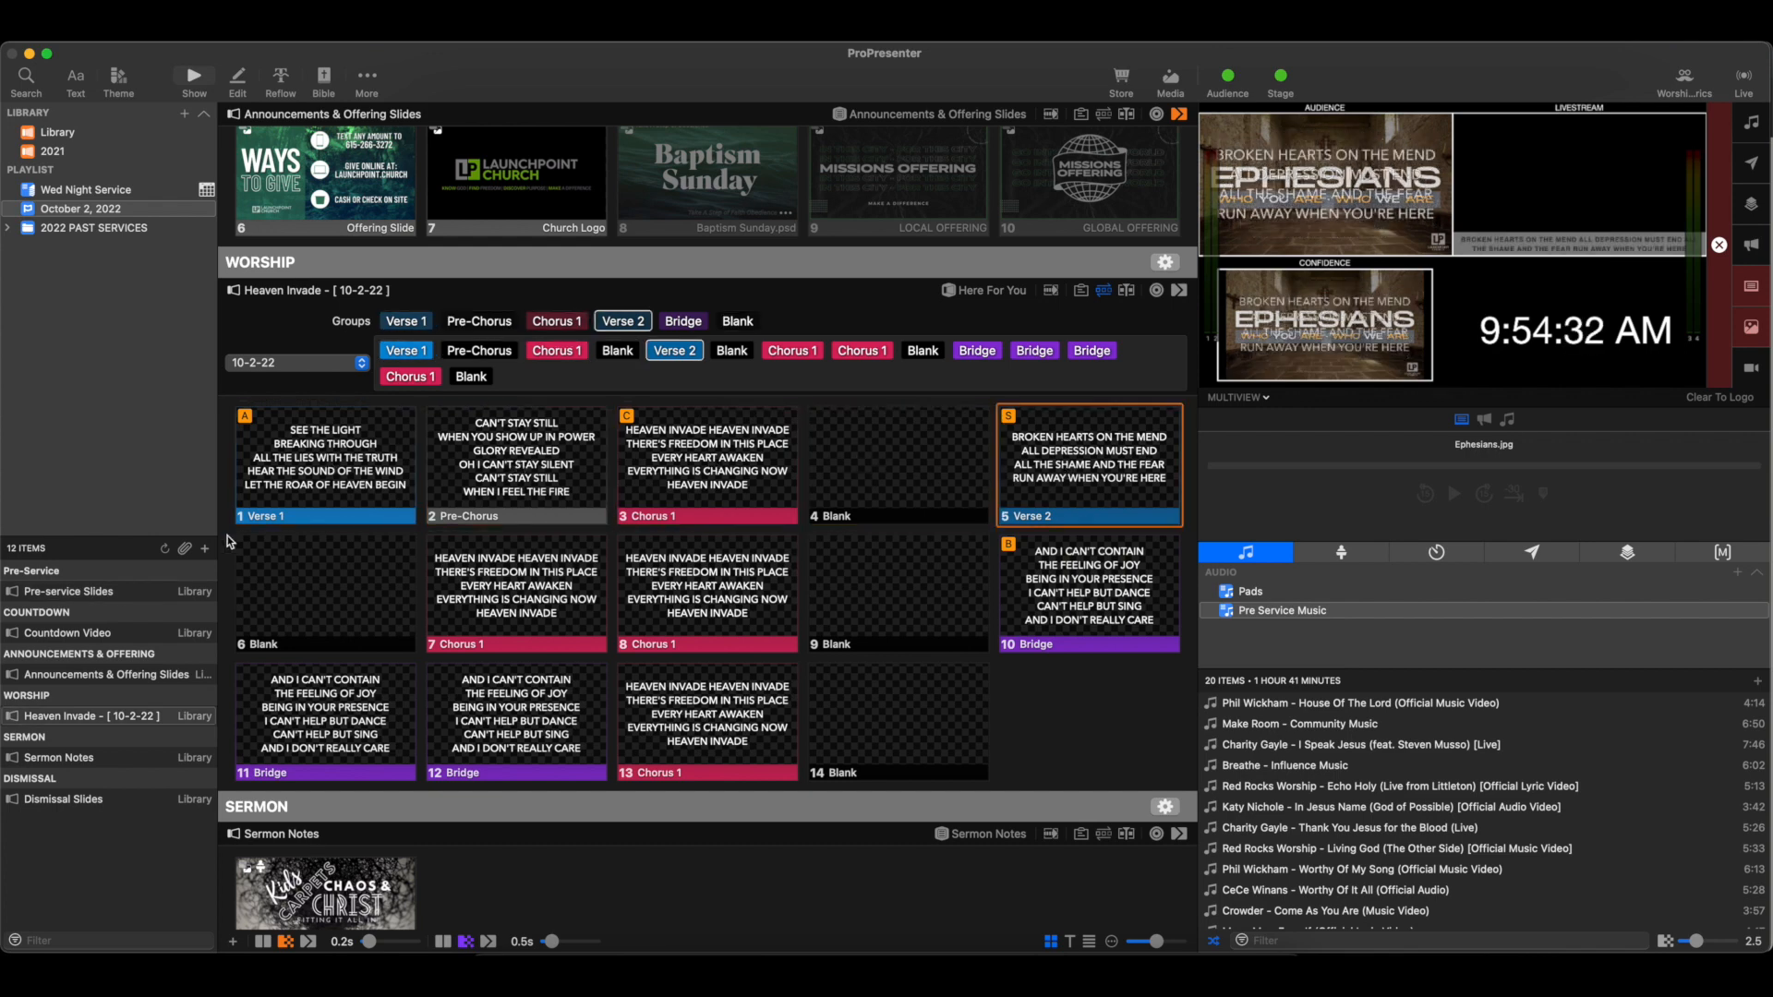
left_click(325, 590)
left_click(516, 591)
left_click_drag(800, 576, 808, 577)
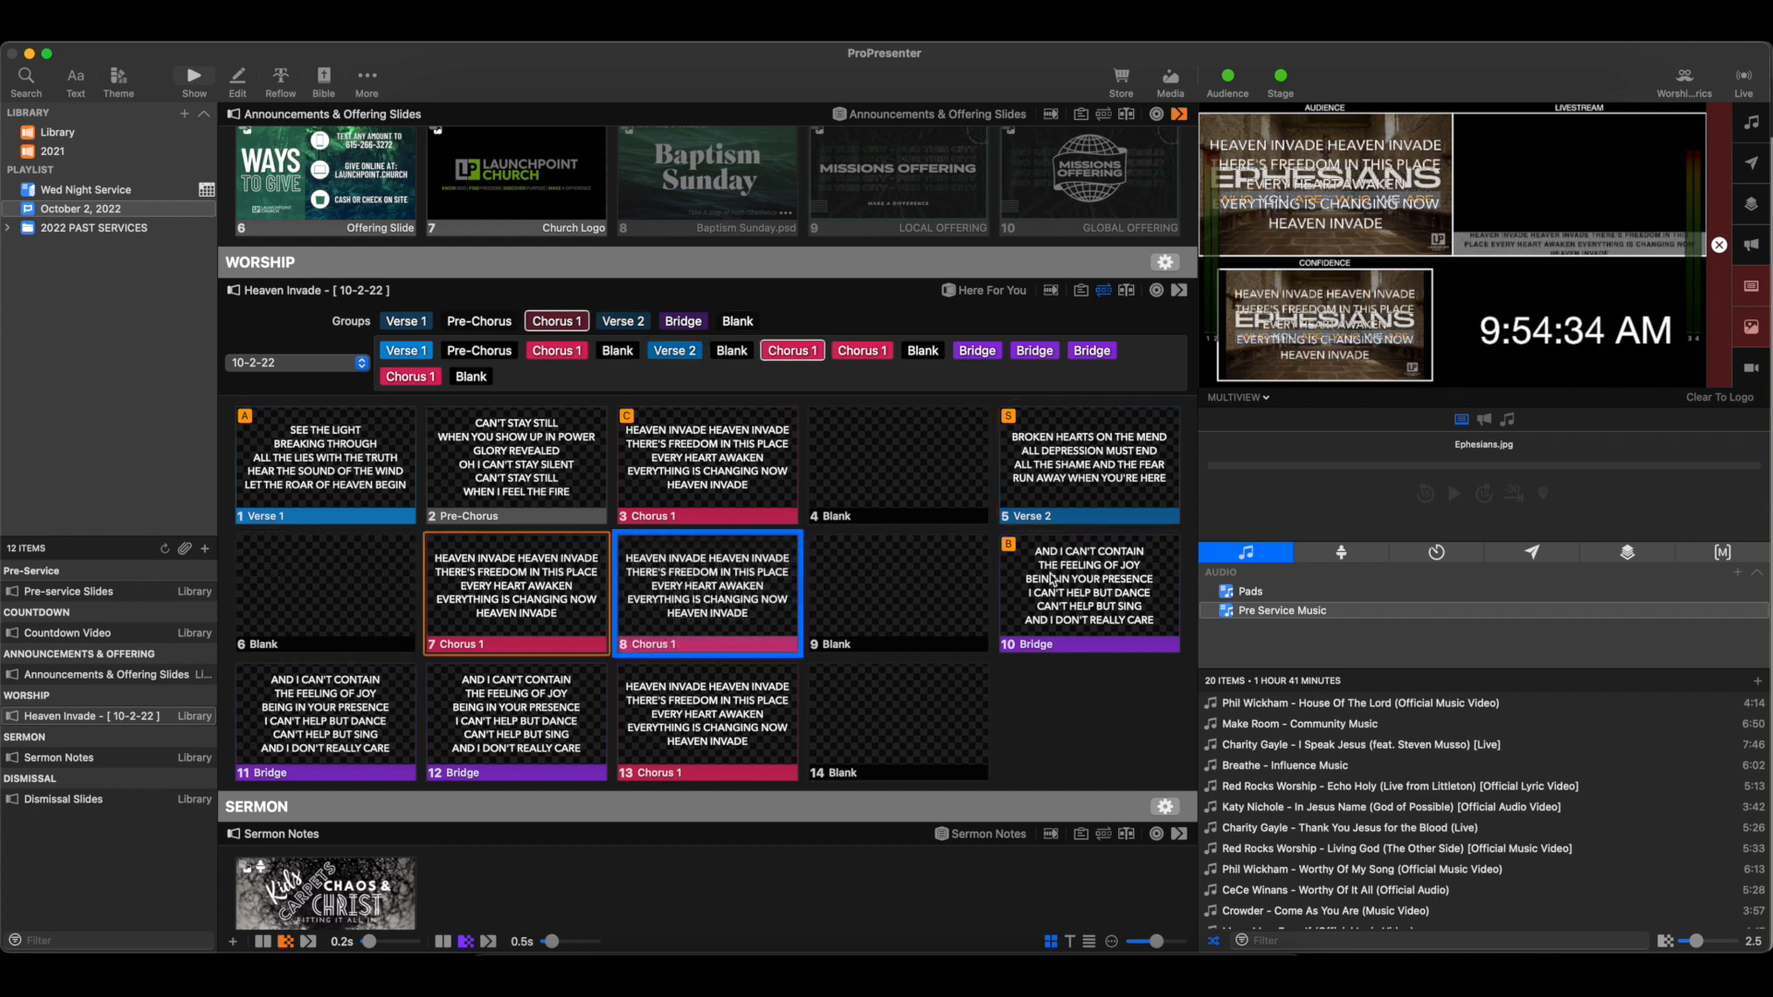
key("b")
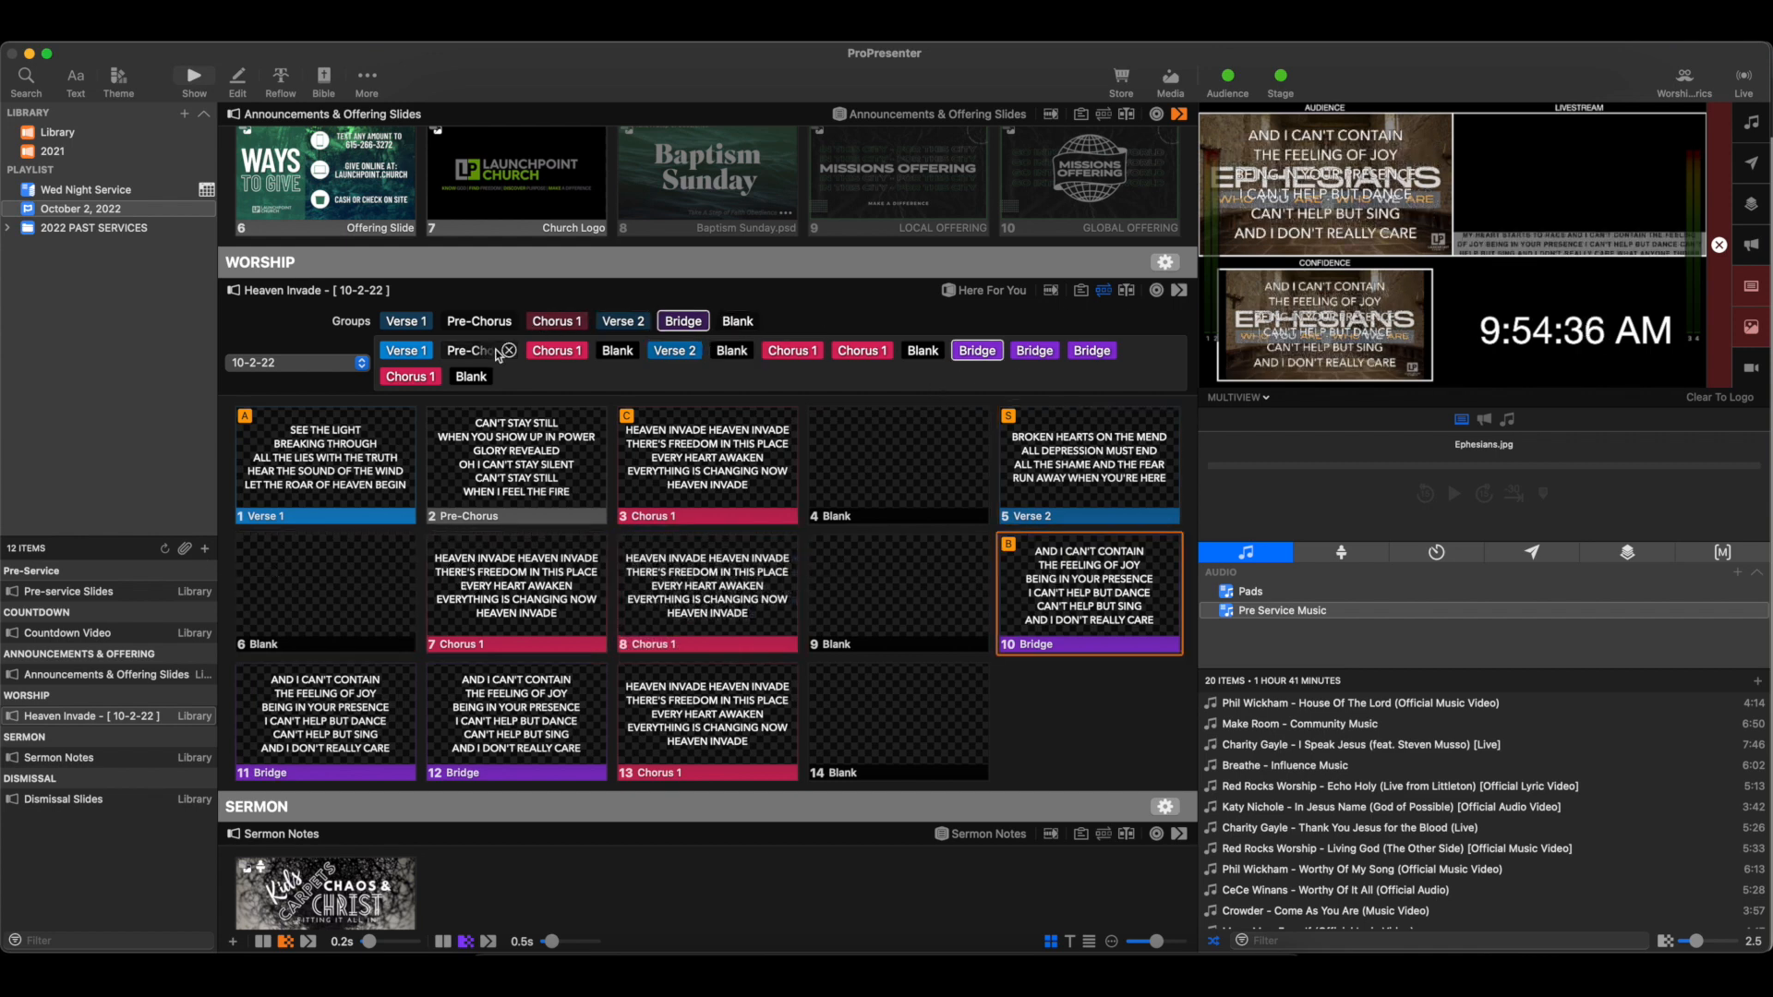
Step: View Heaven Invade in the Master arrangement and return to the 10-2-22 arrangement
left_click(329, 360)
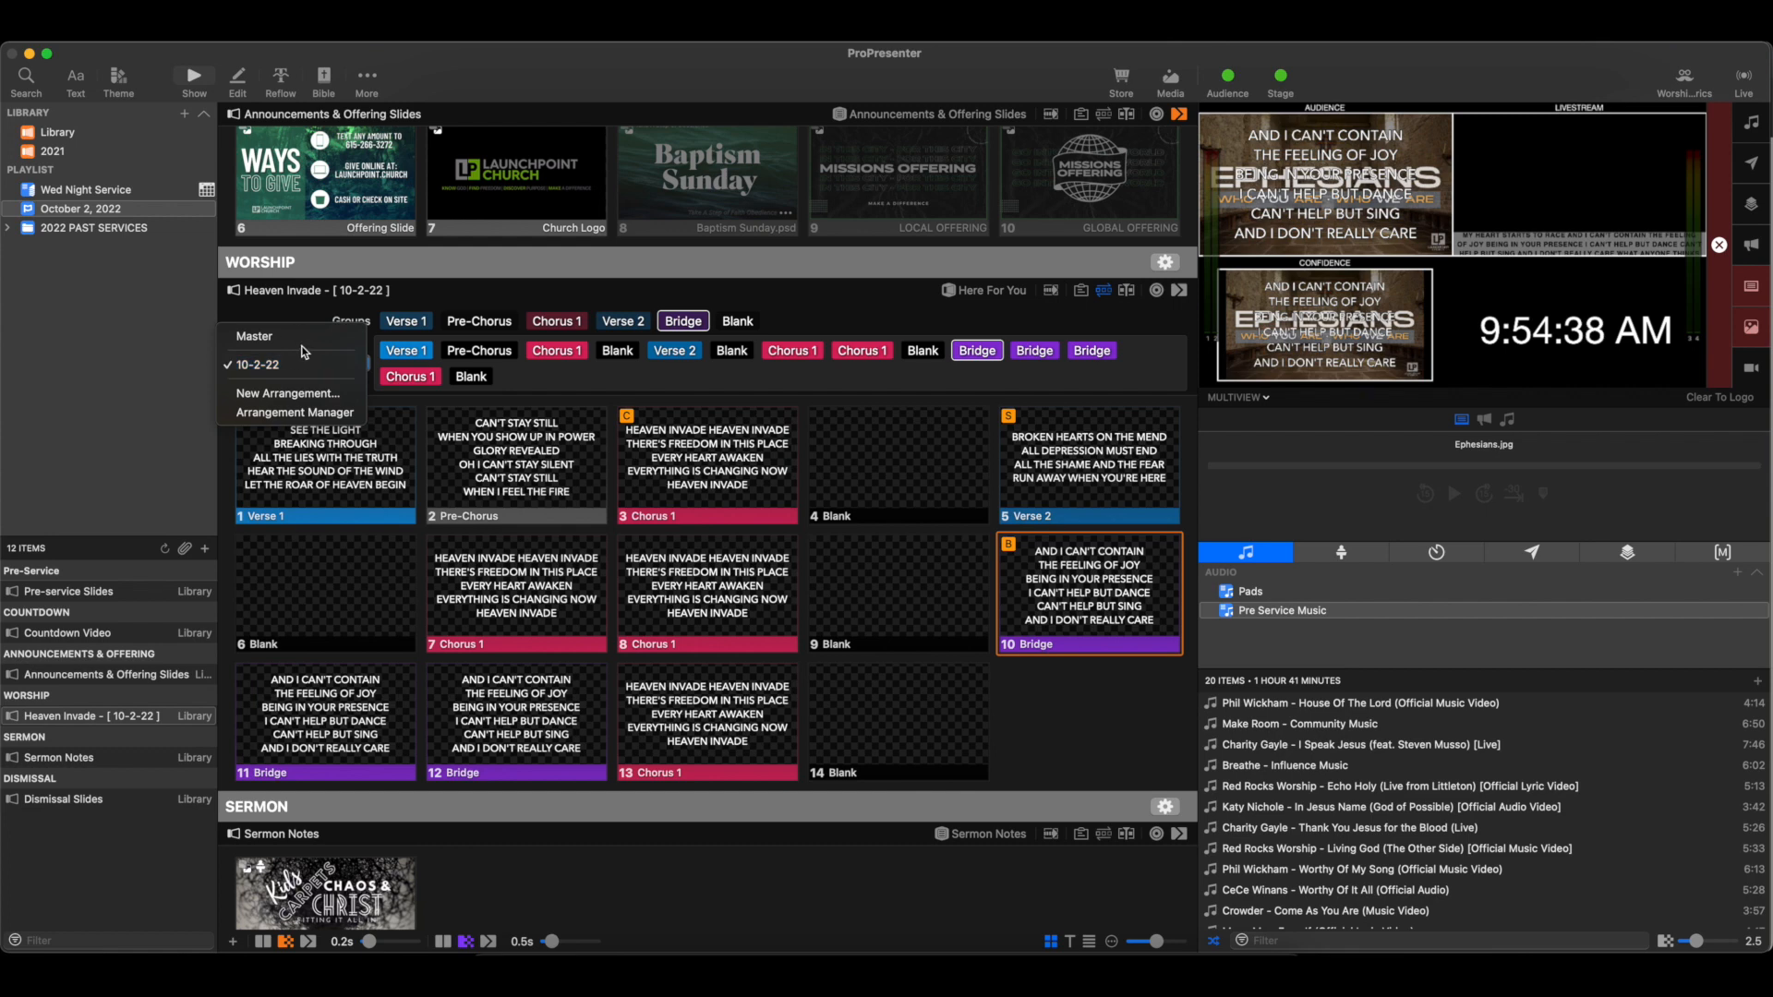
left_click(307, 338)
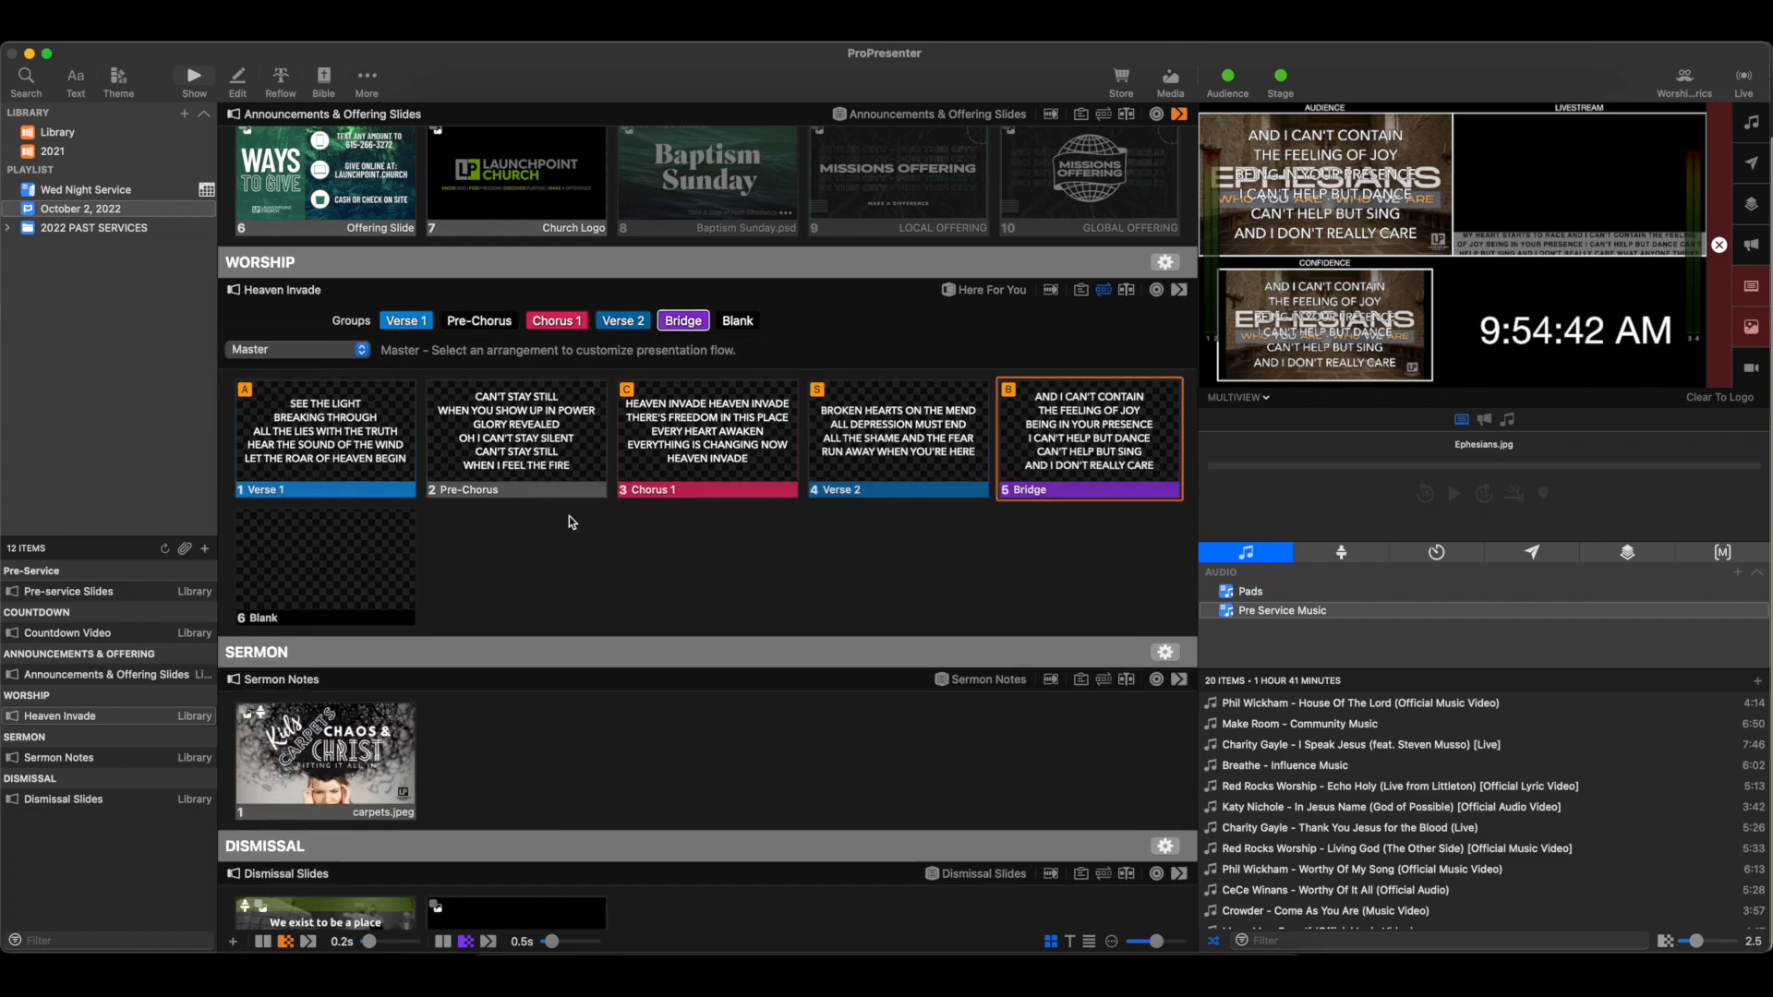
left_click(338, 352)
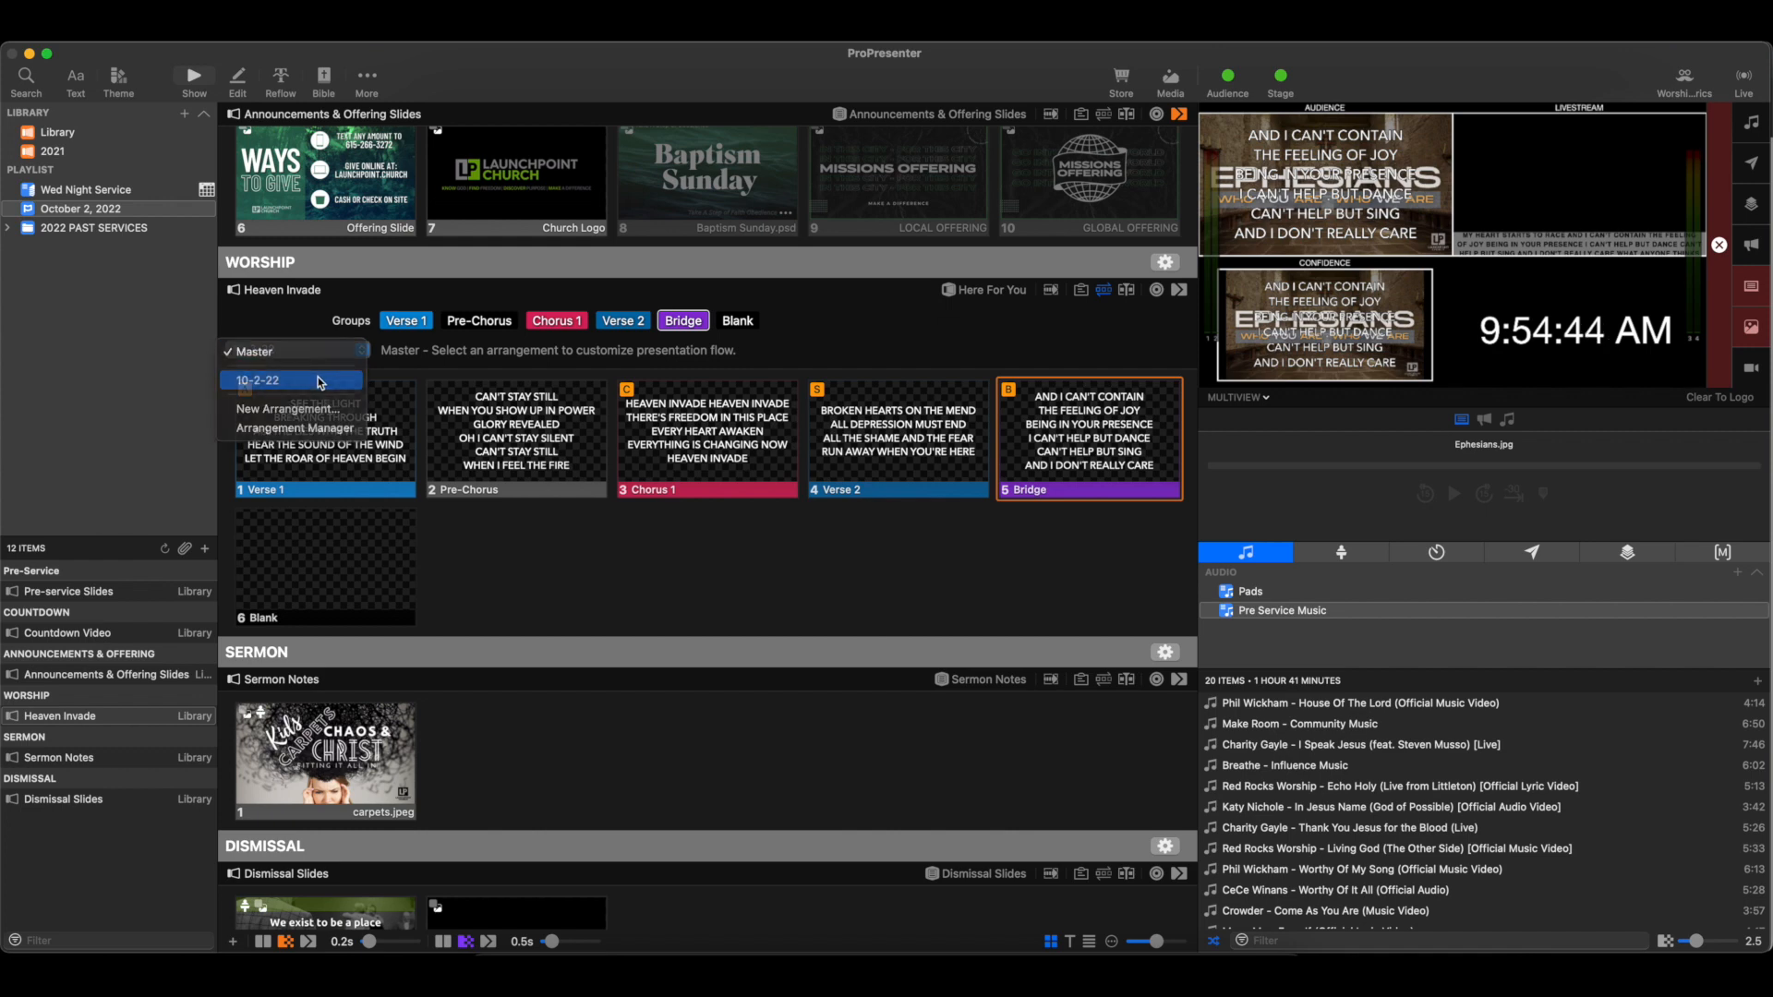
left_click(323, 377)
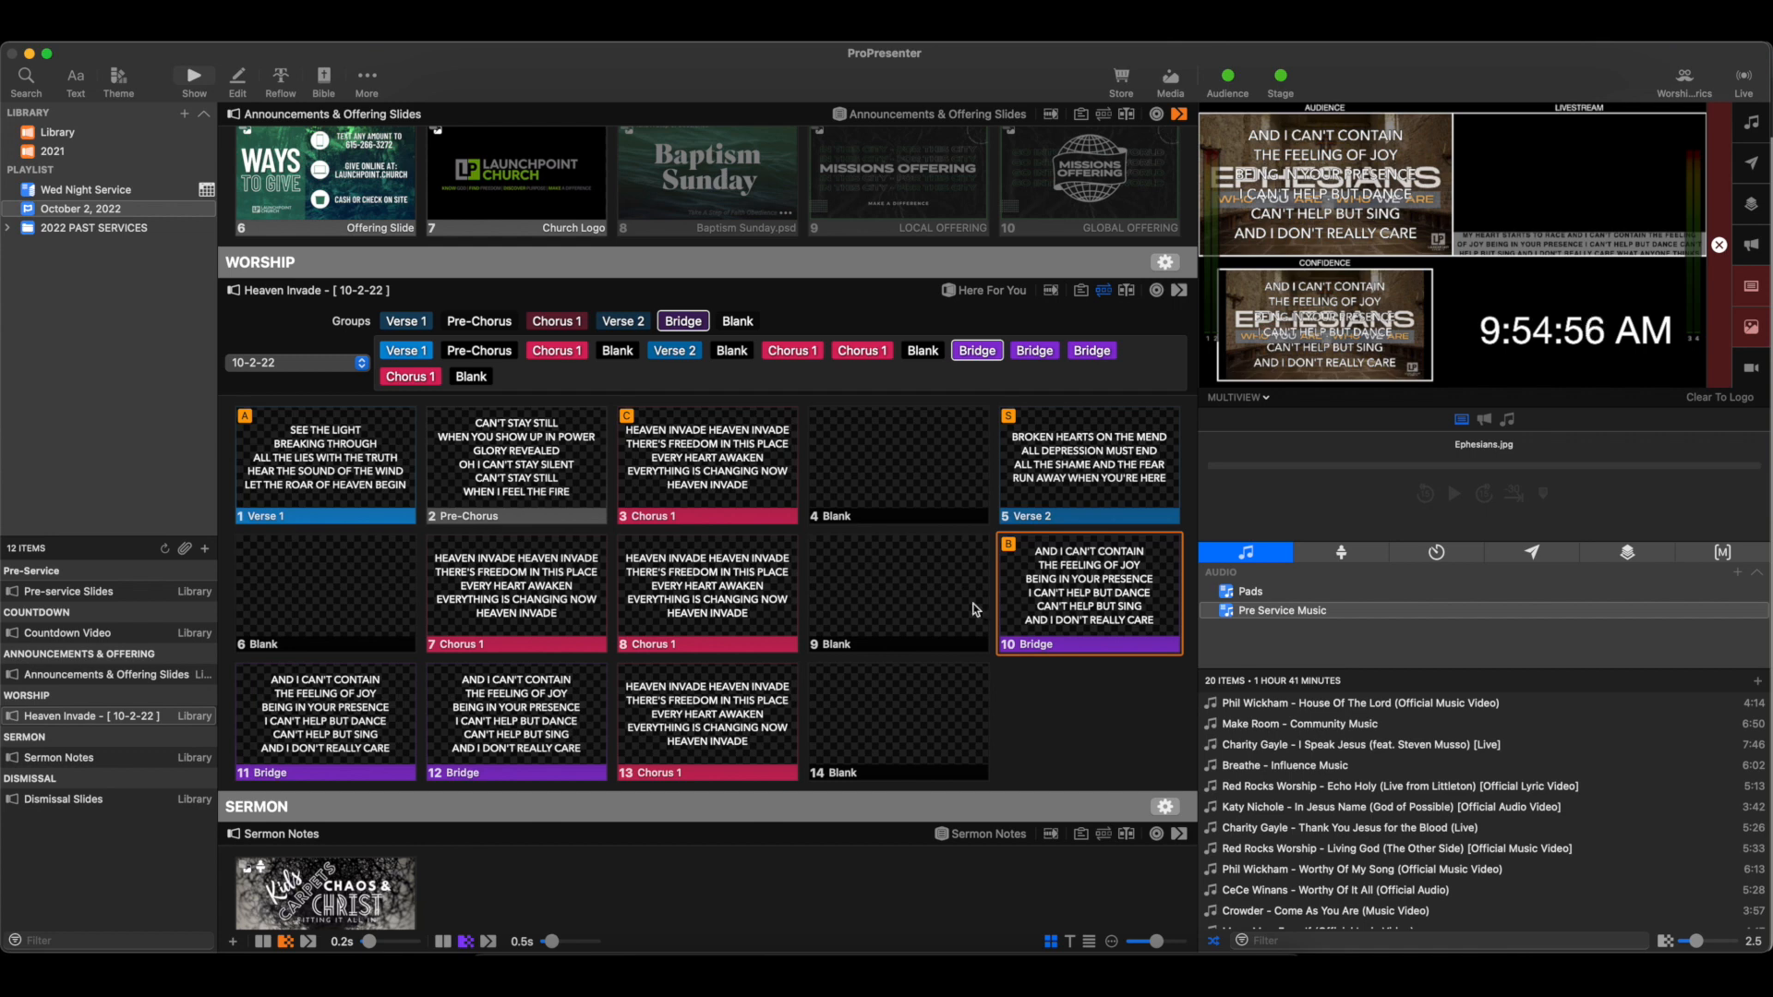
right_click(1071, 601)
left_click(1028, 713)
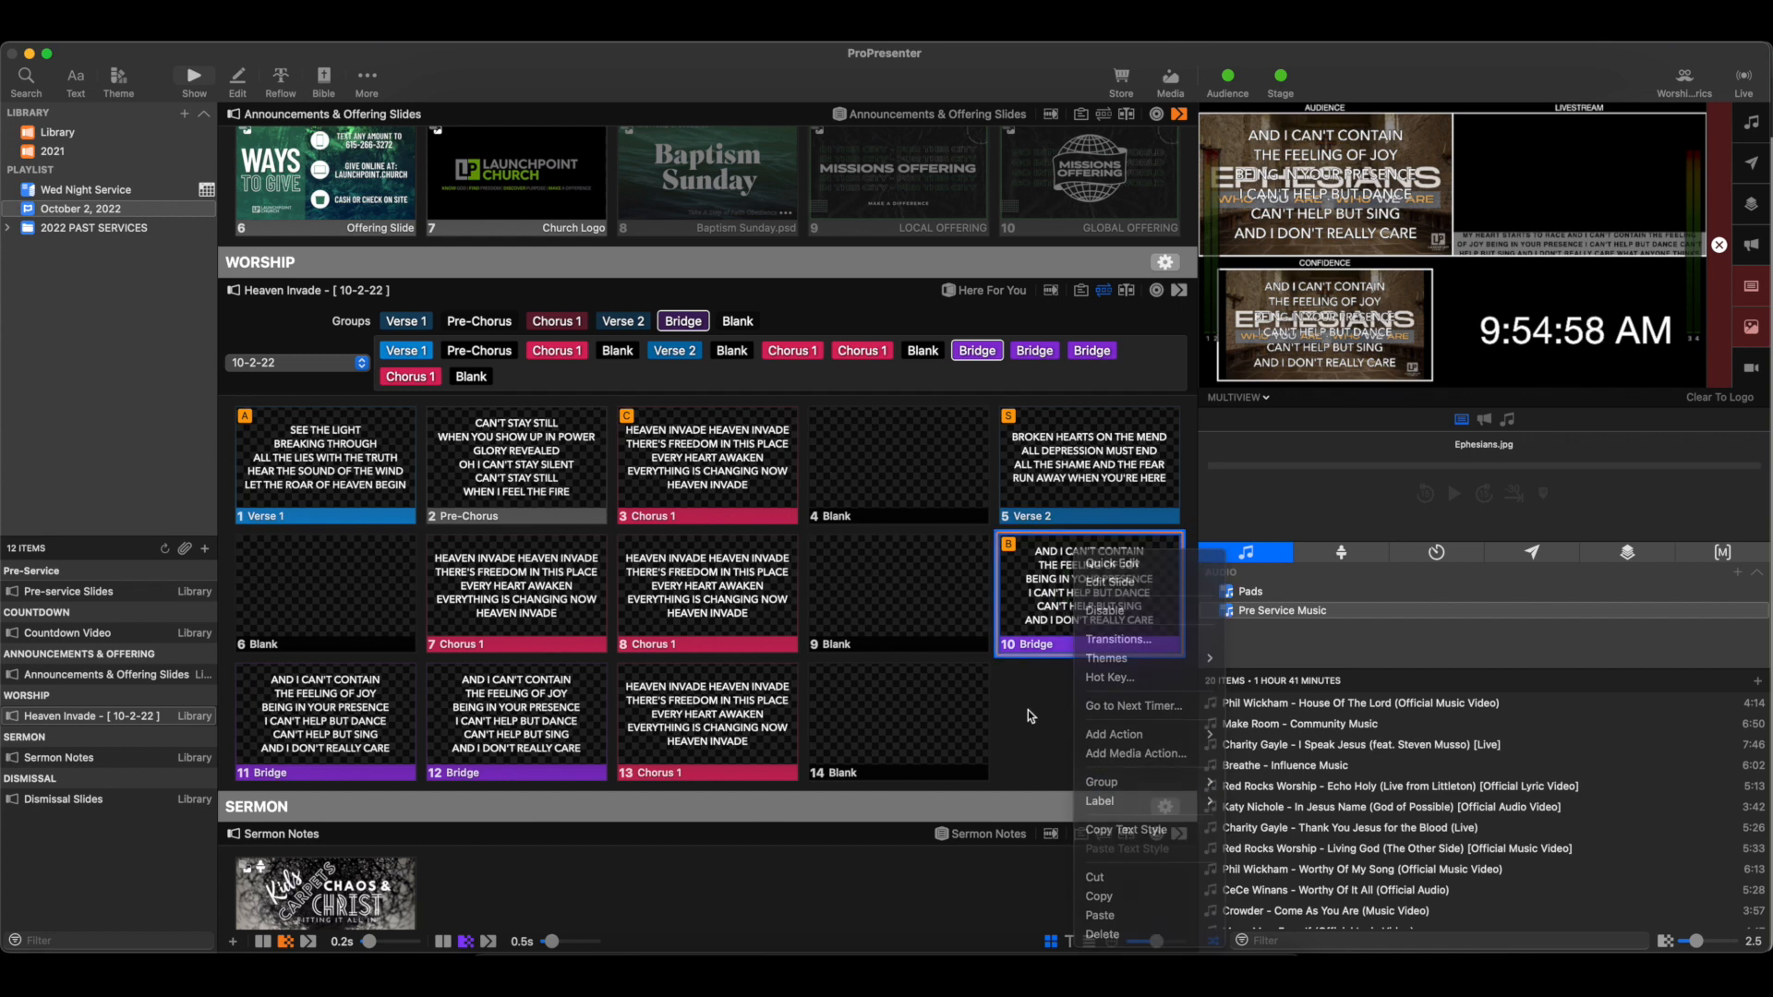
left_click(1016, 724)
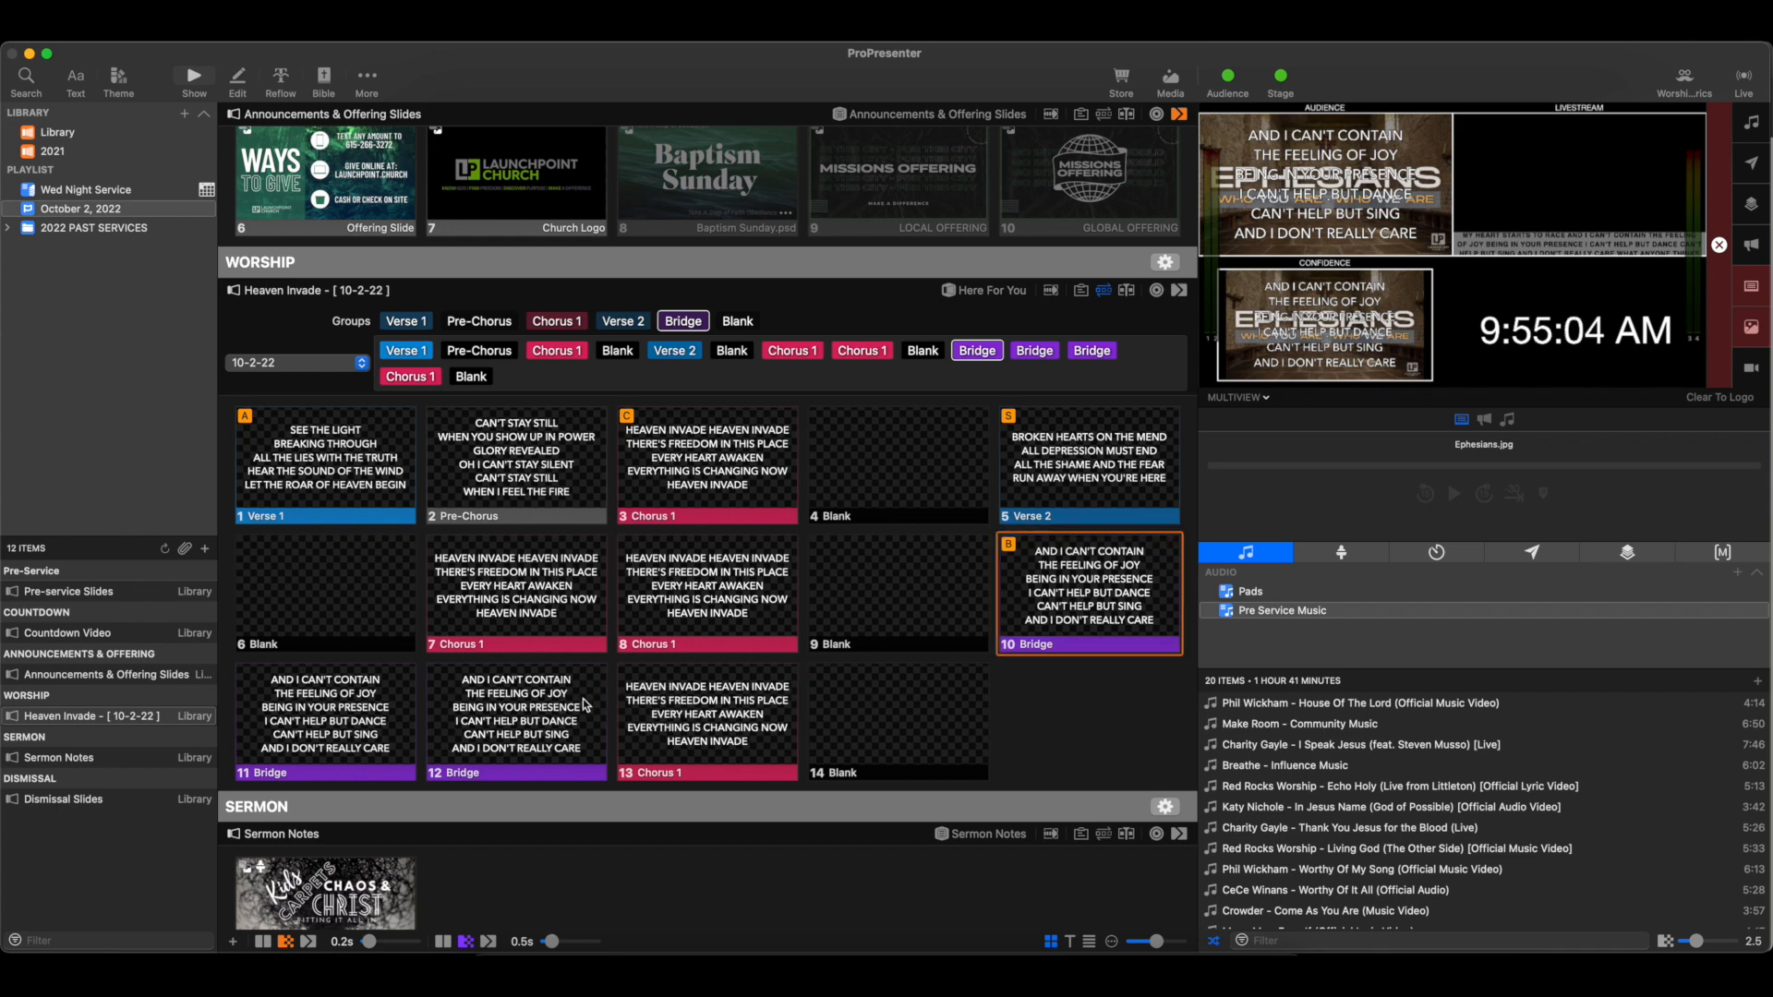
Step: Remove one of the three Bridge entries from the 10-2-22 arrangement
left_click(994, 351)
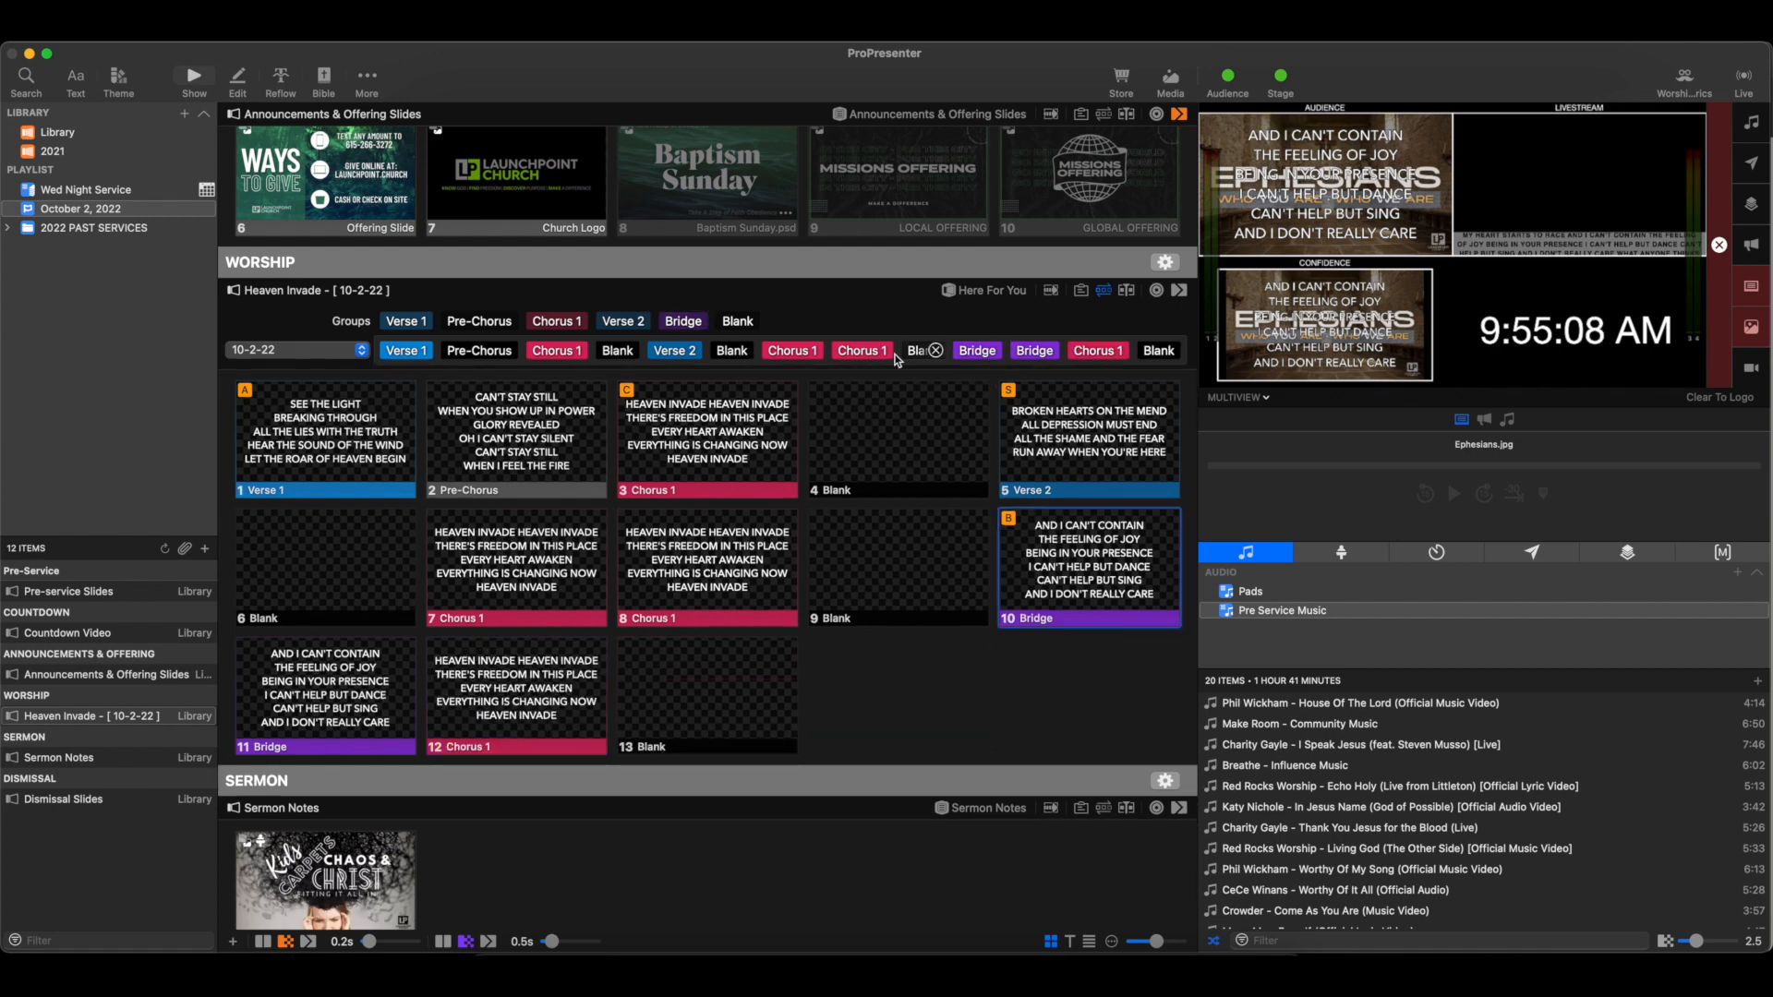
Step: Add another Chorus 1 before the closing Blank in the 10-2-22 arrangement
left_click_drag(557, 320, 1126, 351)
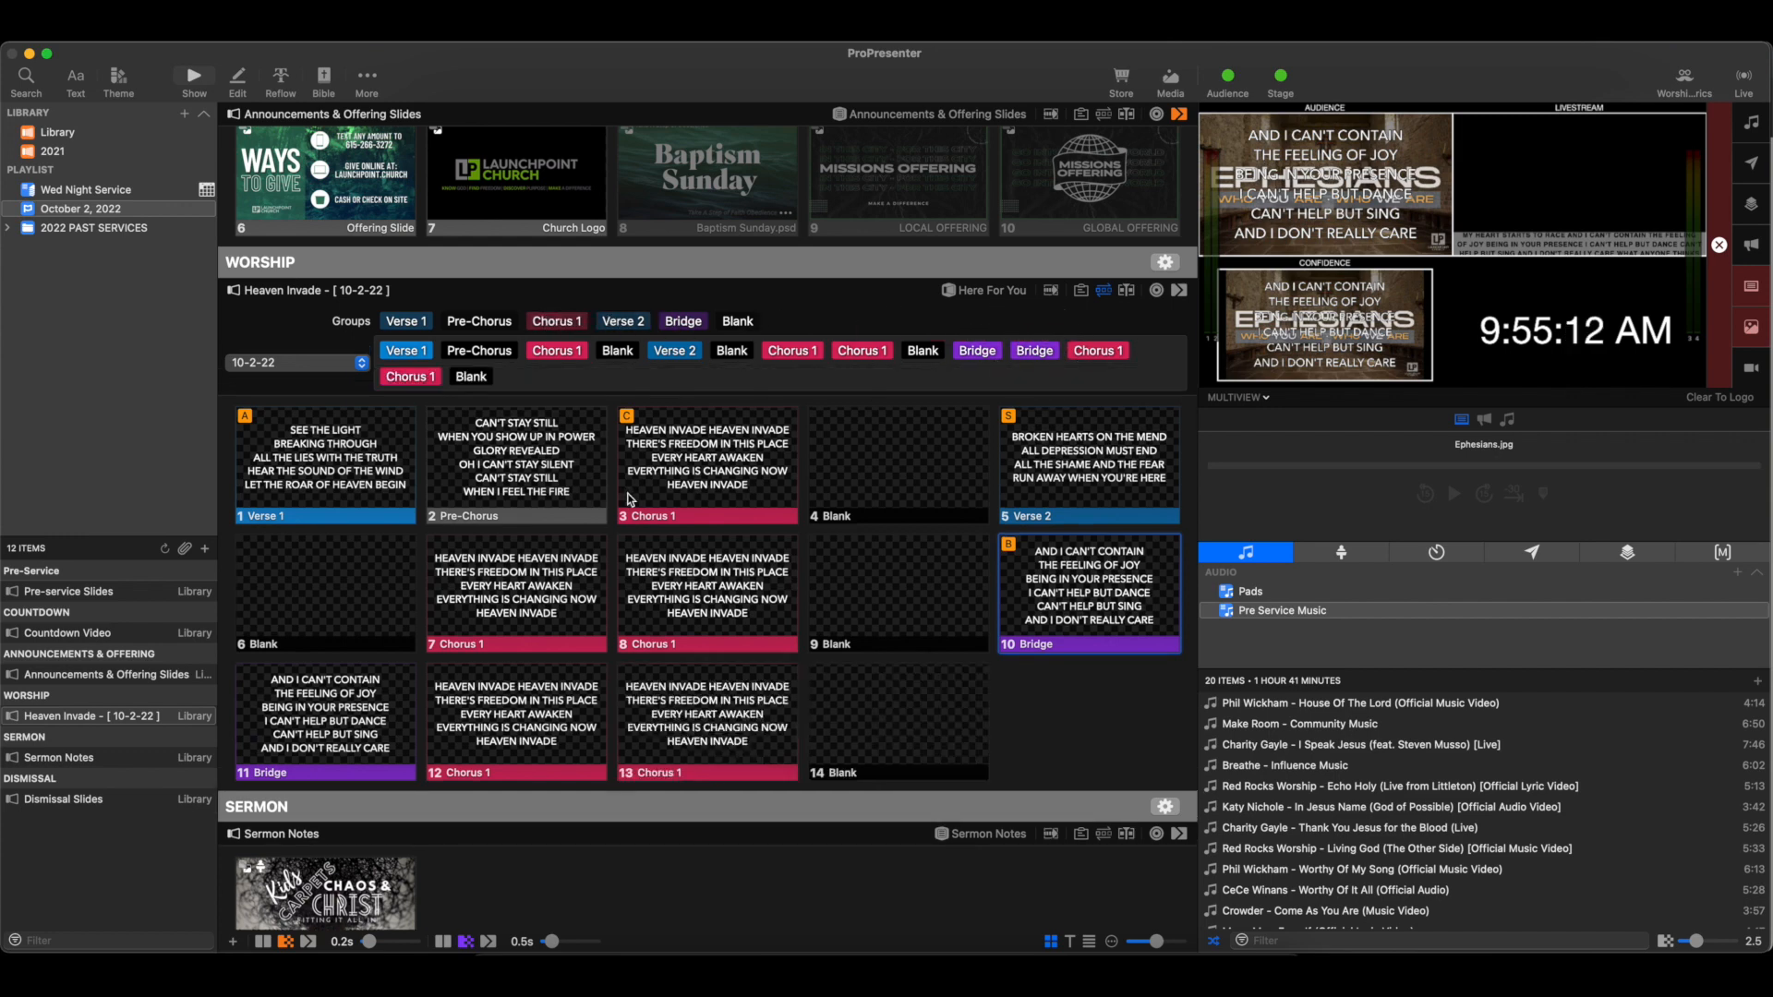
left_click(1104, 291)
left_click(1103, 291)
Step: Try replacing JOY with HOPE in the second Bridge slide, and restore the word JOY
right_click(359, 702)
left_click(403, 574)
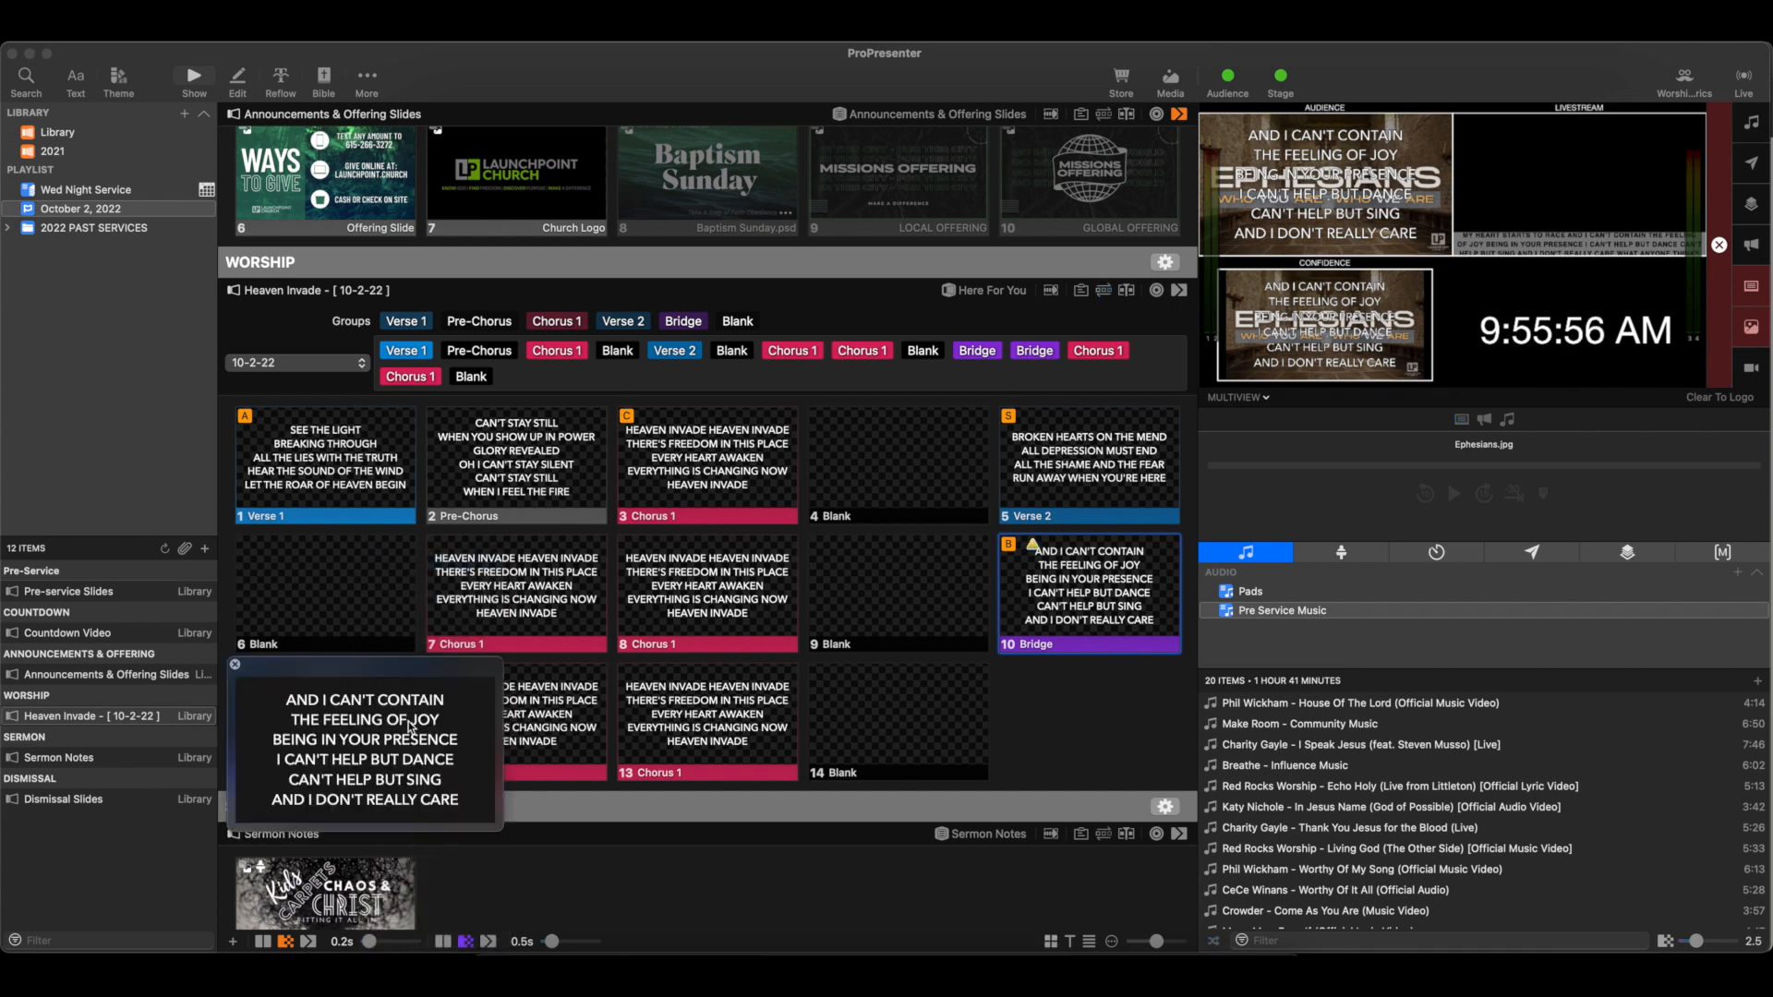
double_click(413, 719)
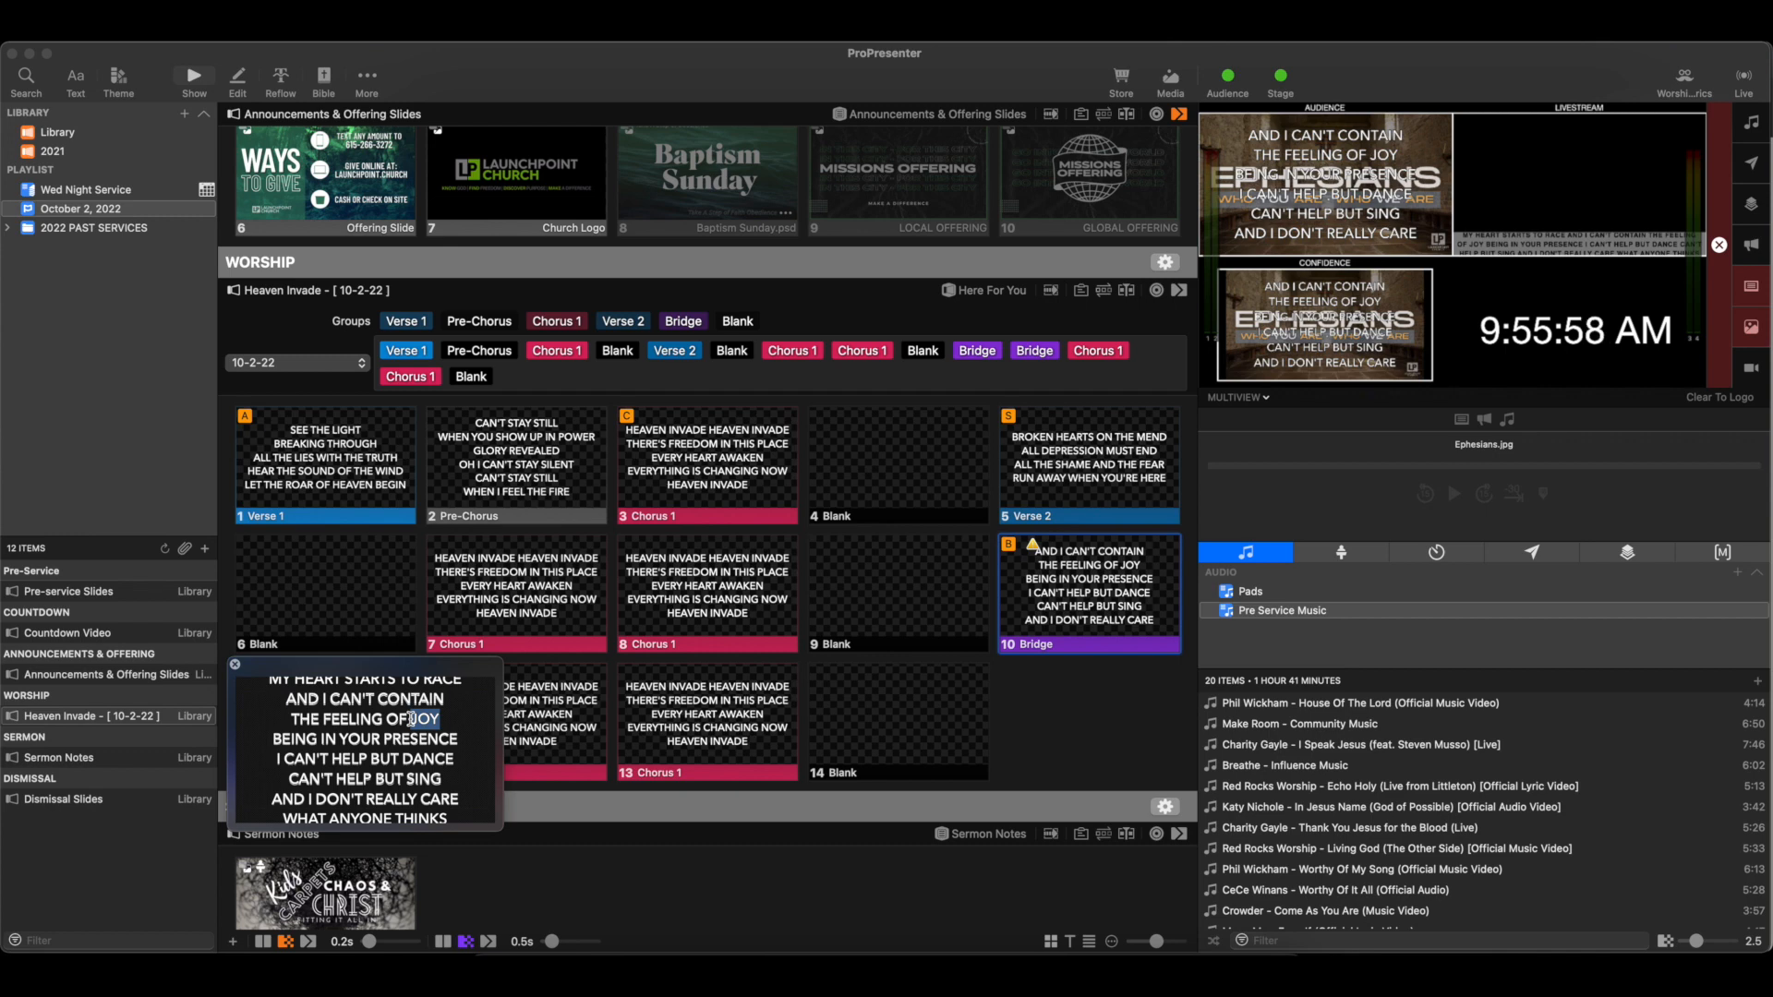
type("HOPE")
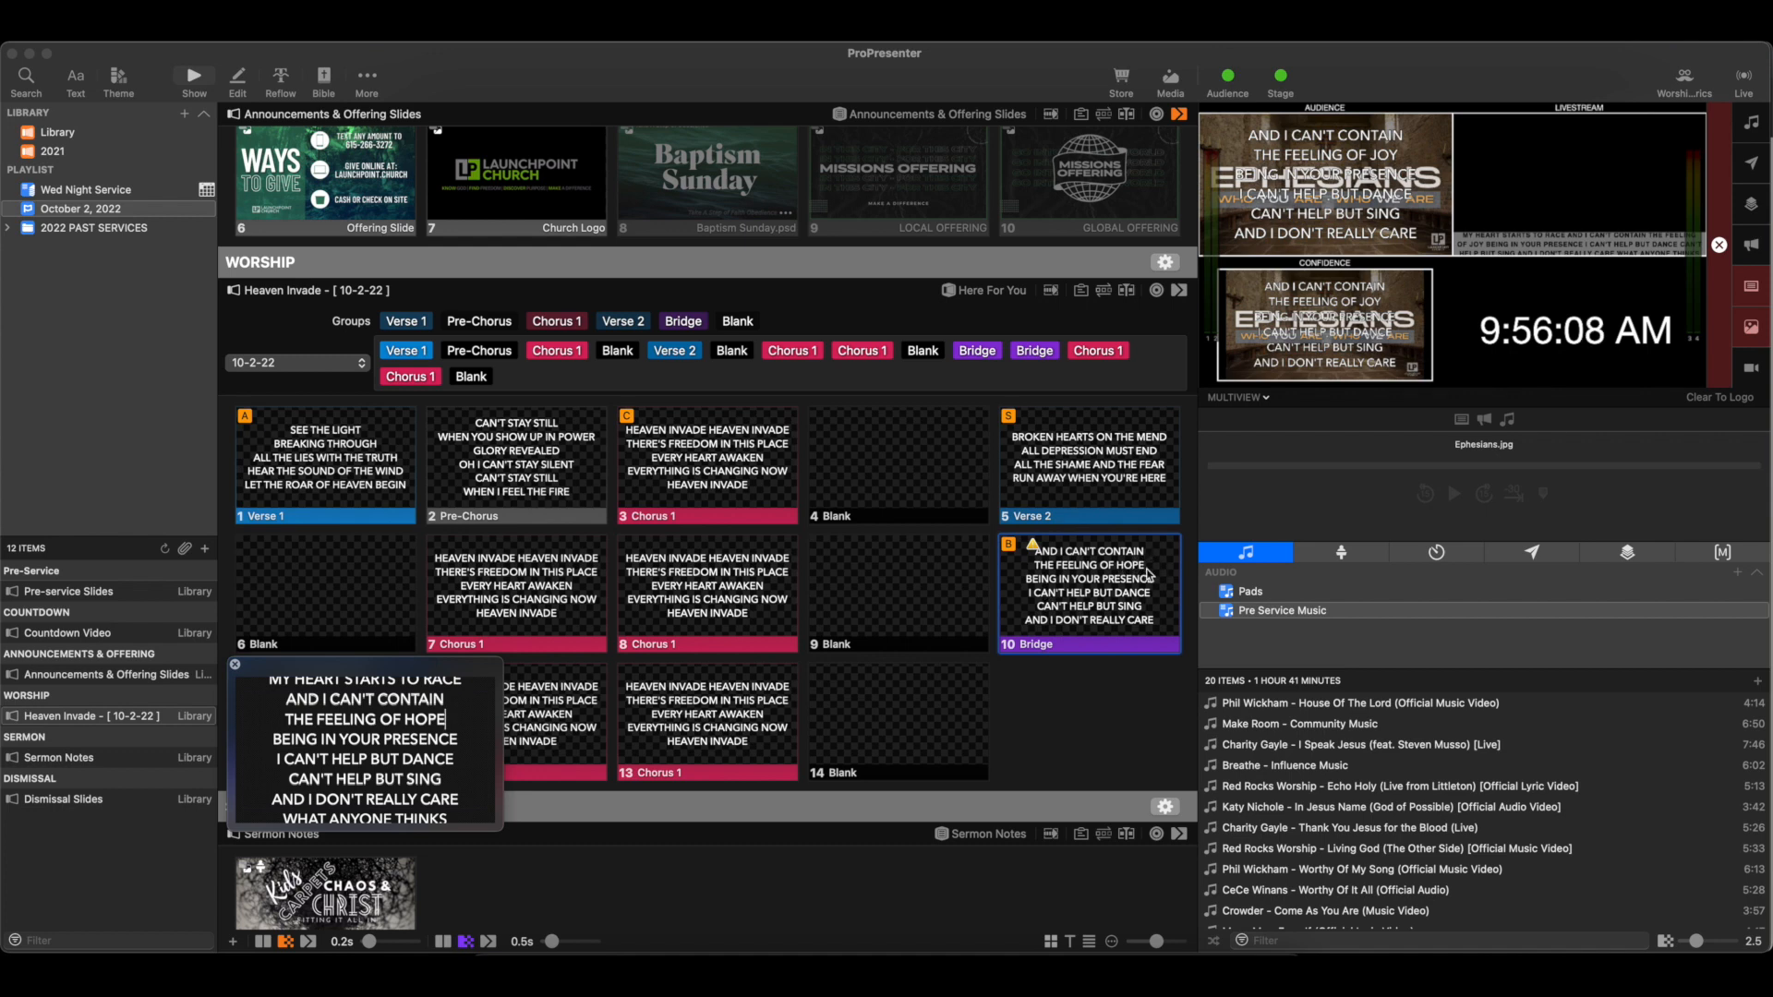
key("BackSpace")
key("BackSpace")
key("BackSpace")
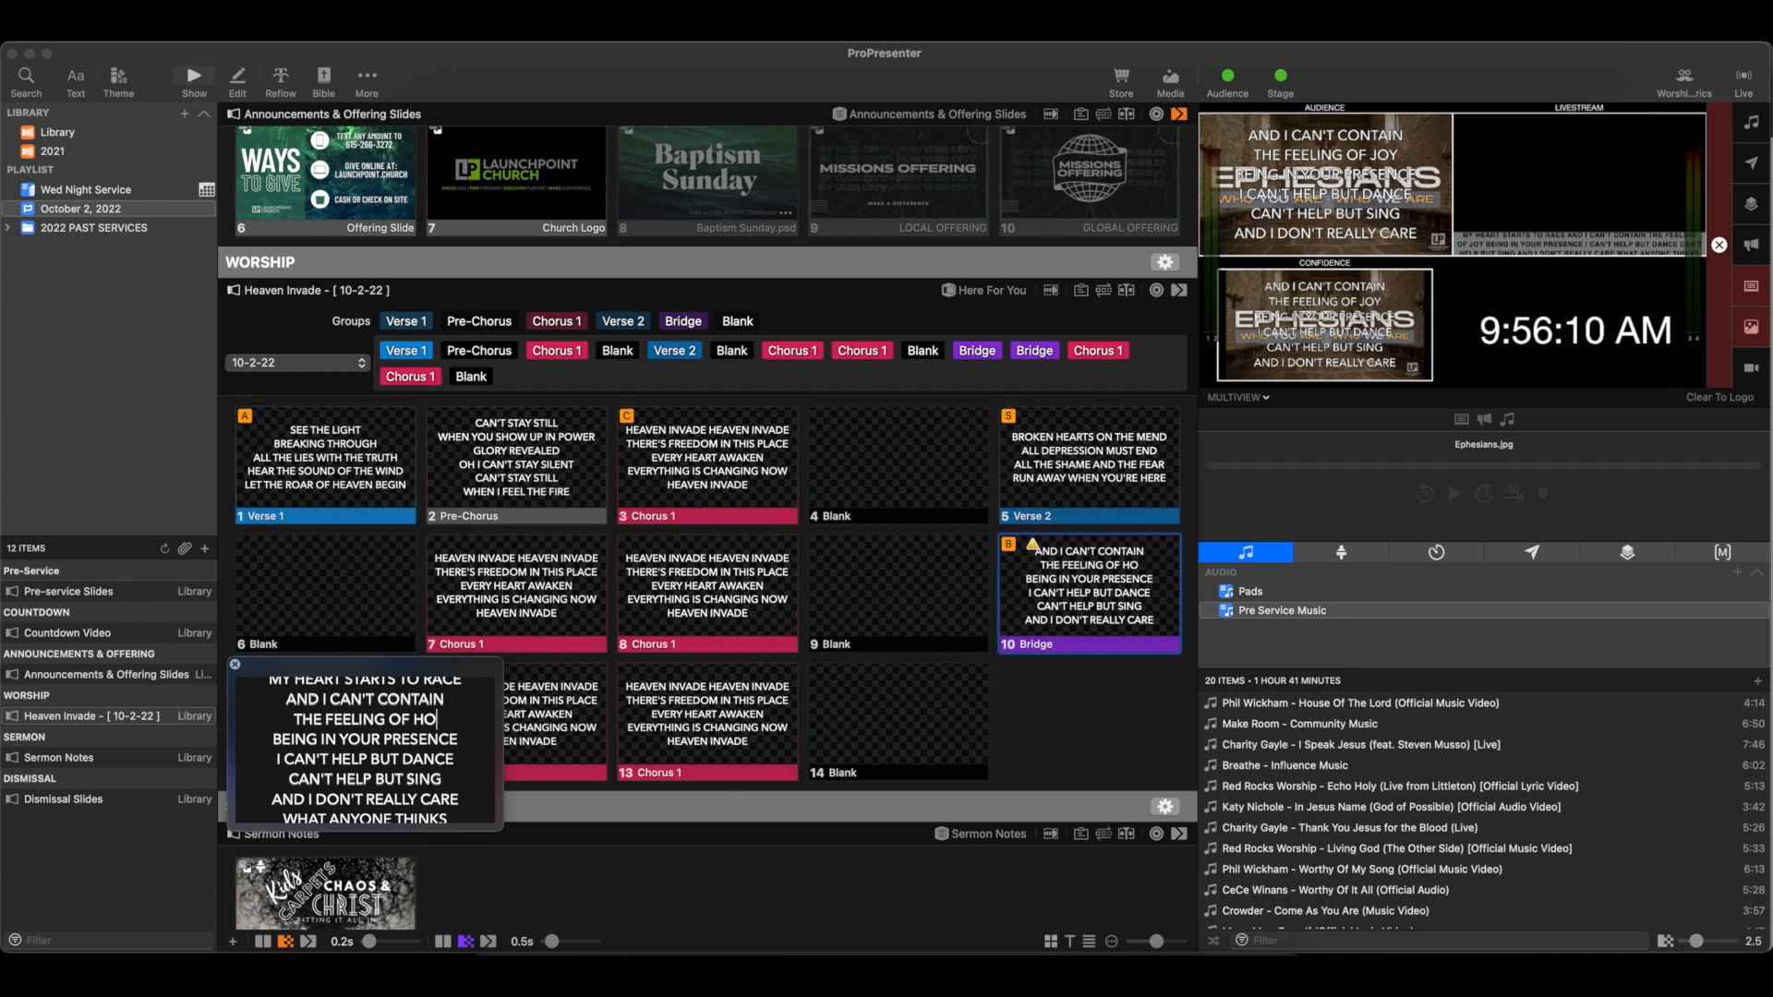
key("BackSpace")
type("JOY")
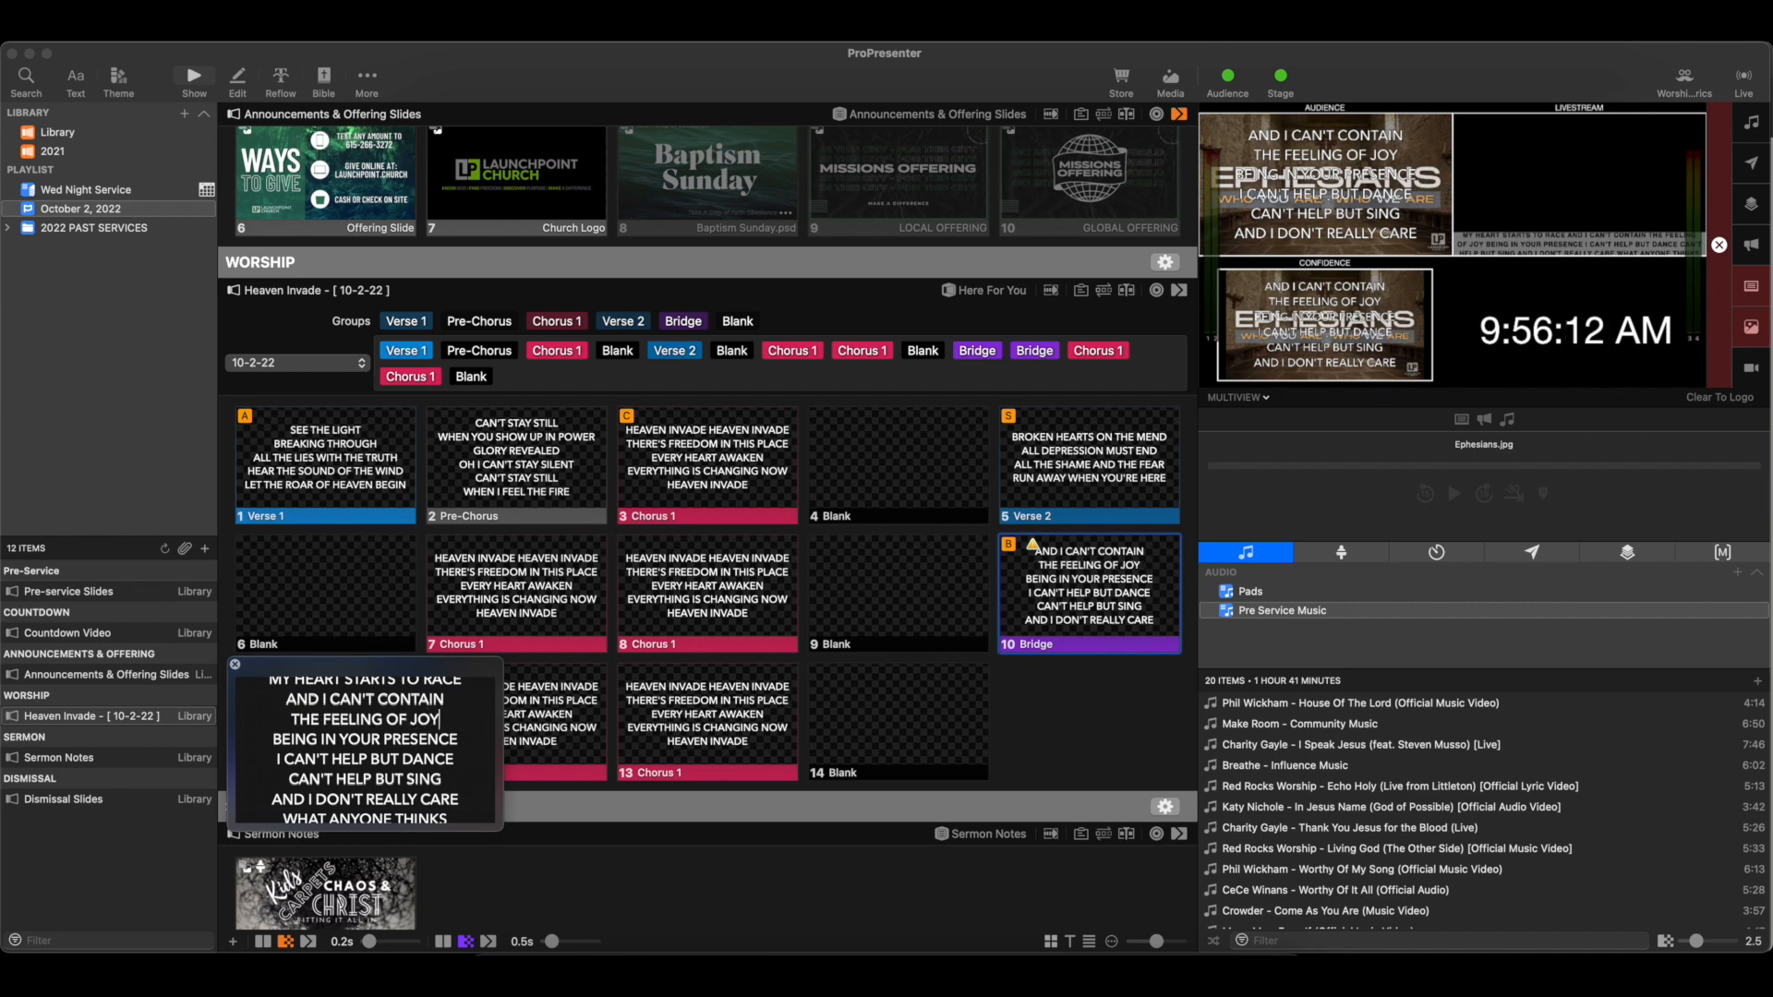
left_click(234, 665)
left_click(1022, 685)
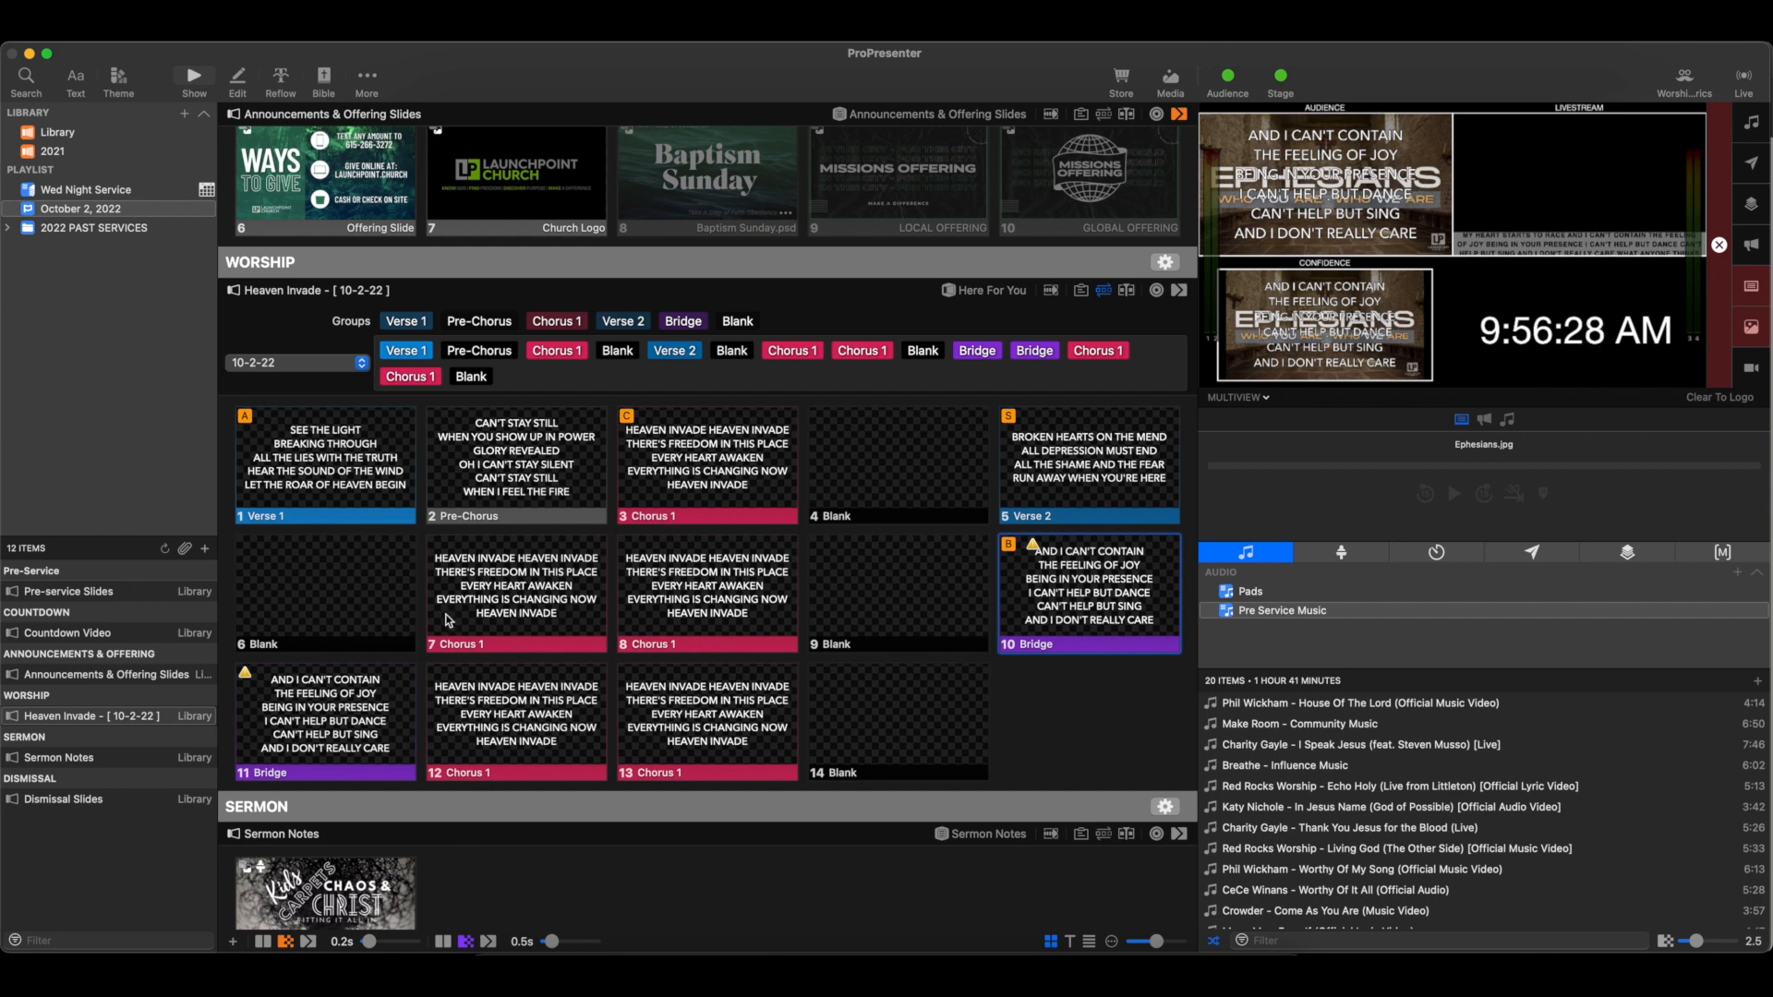
Step: Switch Heaven Invade to the Master arrangement and duplicate the Bridge slide through copy and paste
left_click(317, 362)
left_click(312, 342)
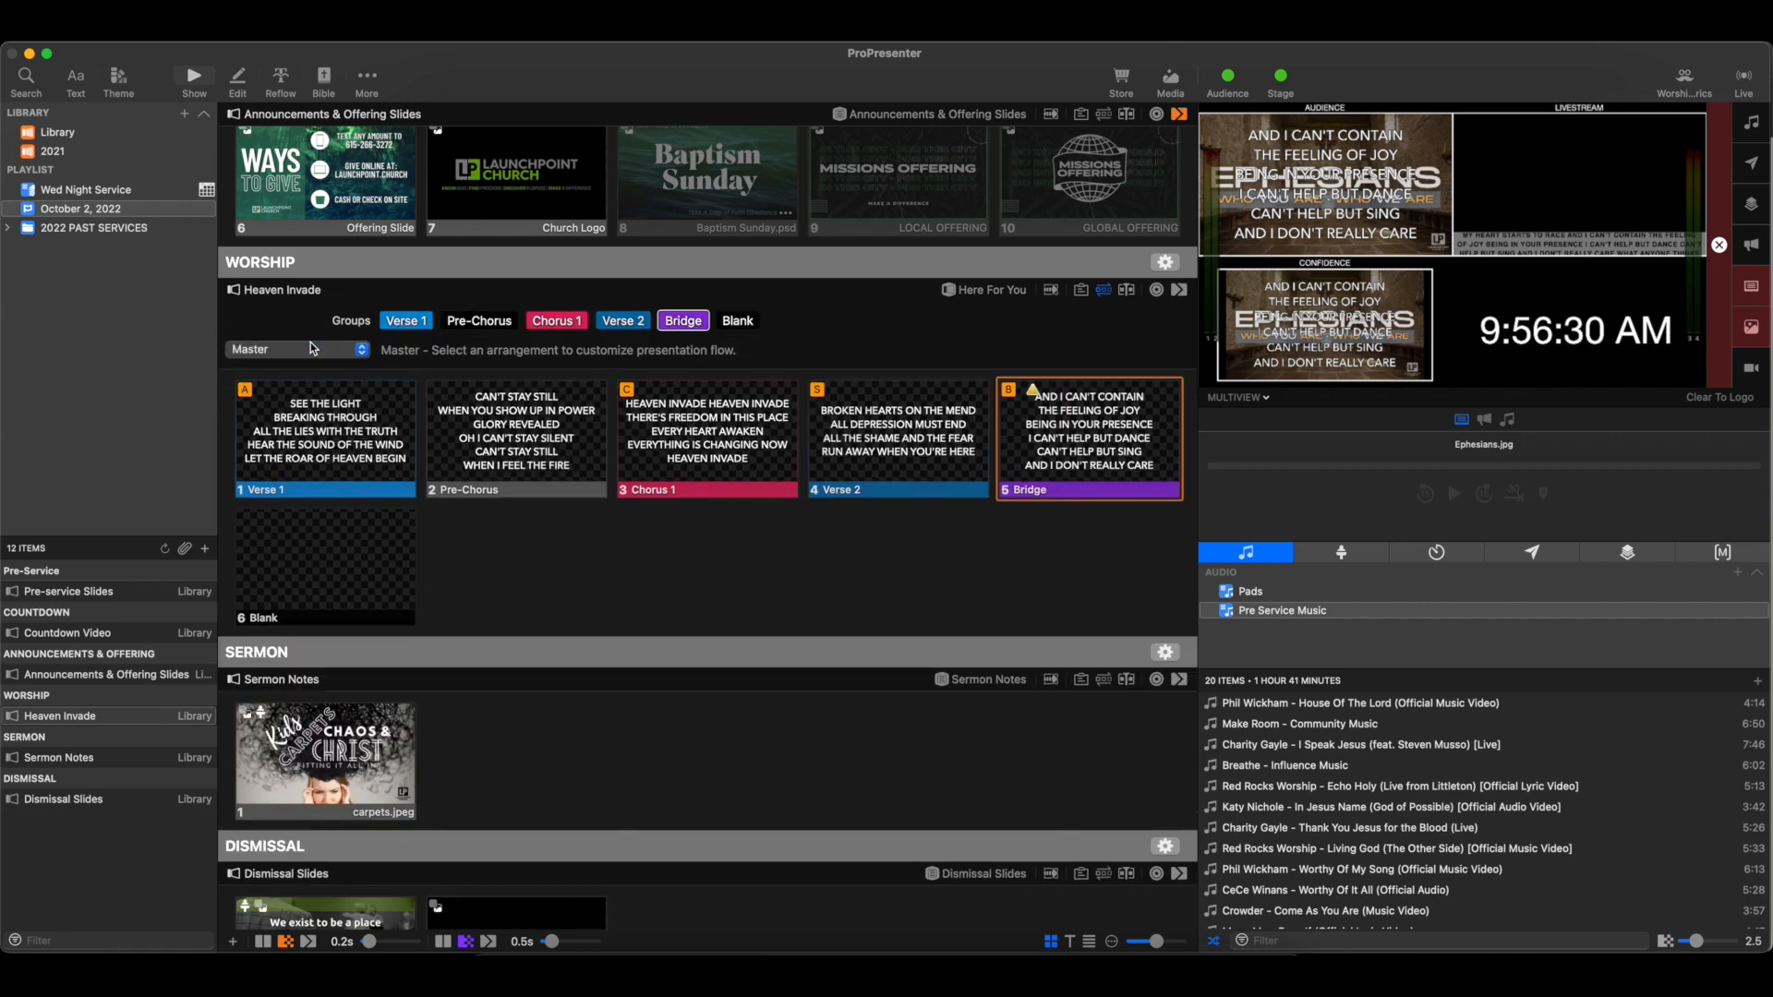
right_click(1069, 438)
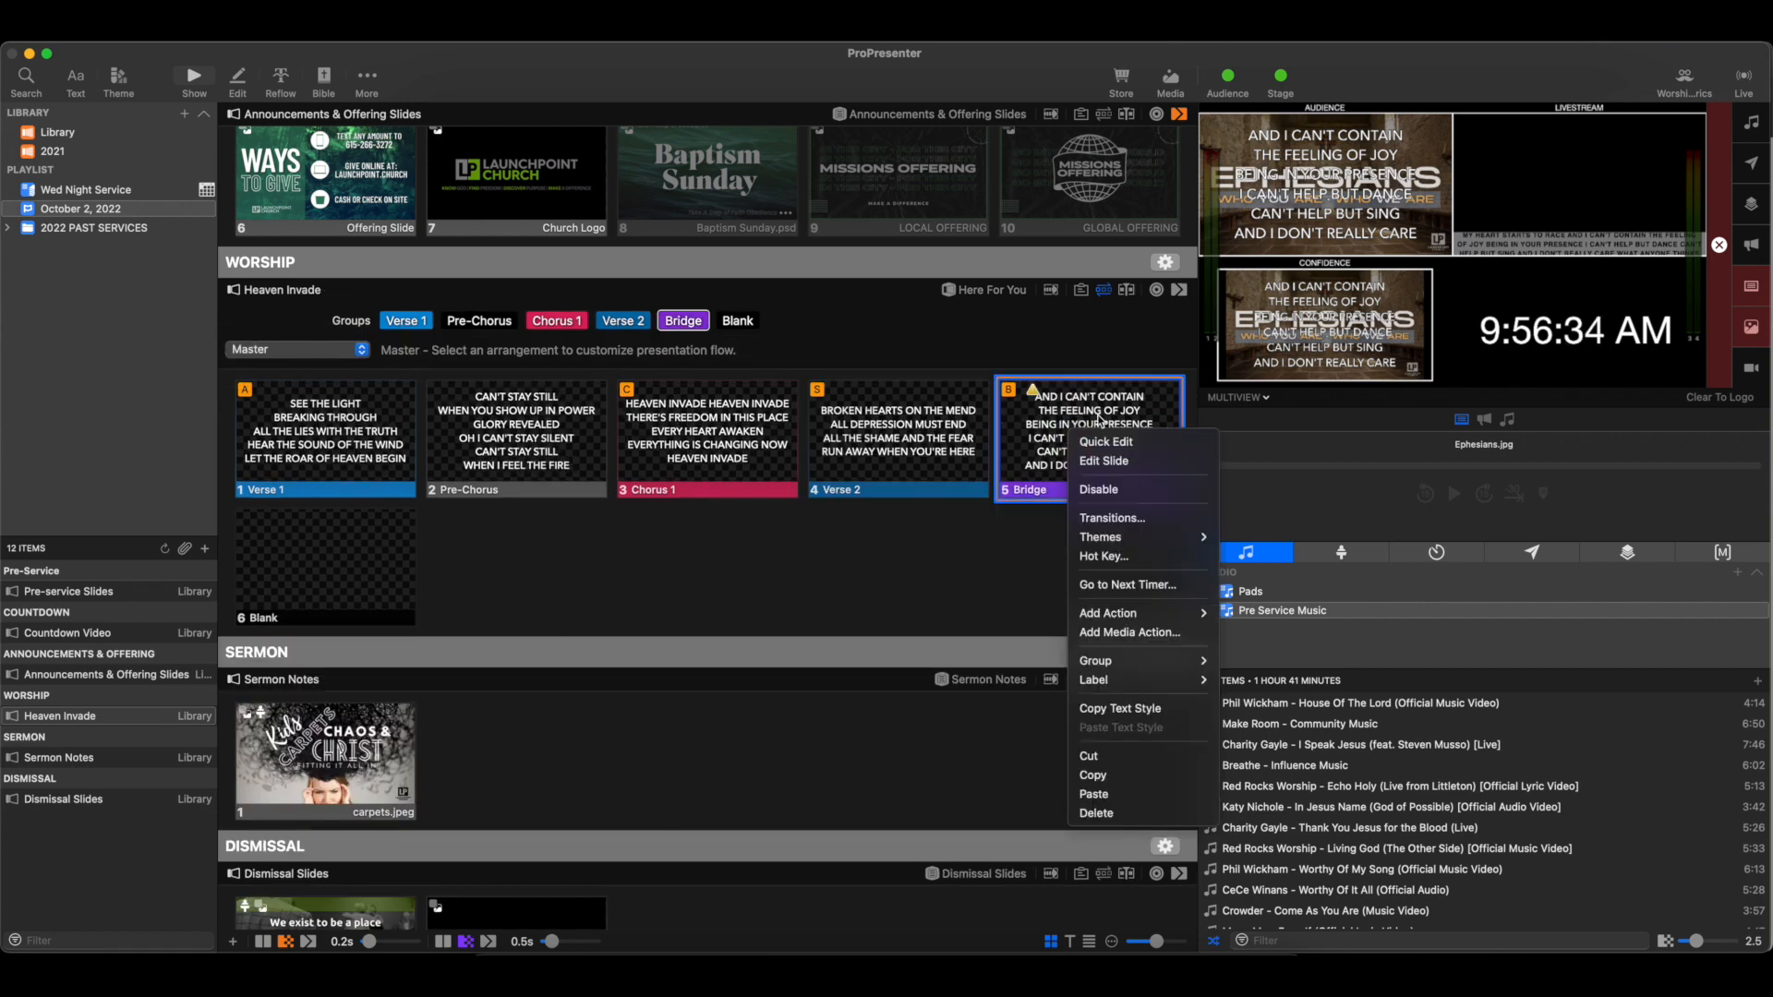
left_click(1130, 772)
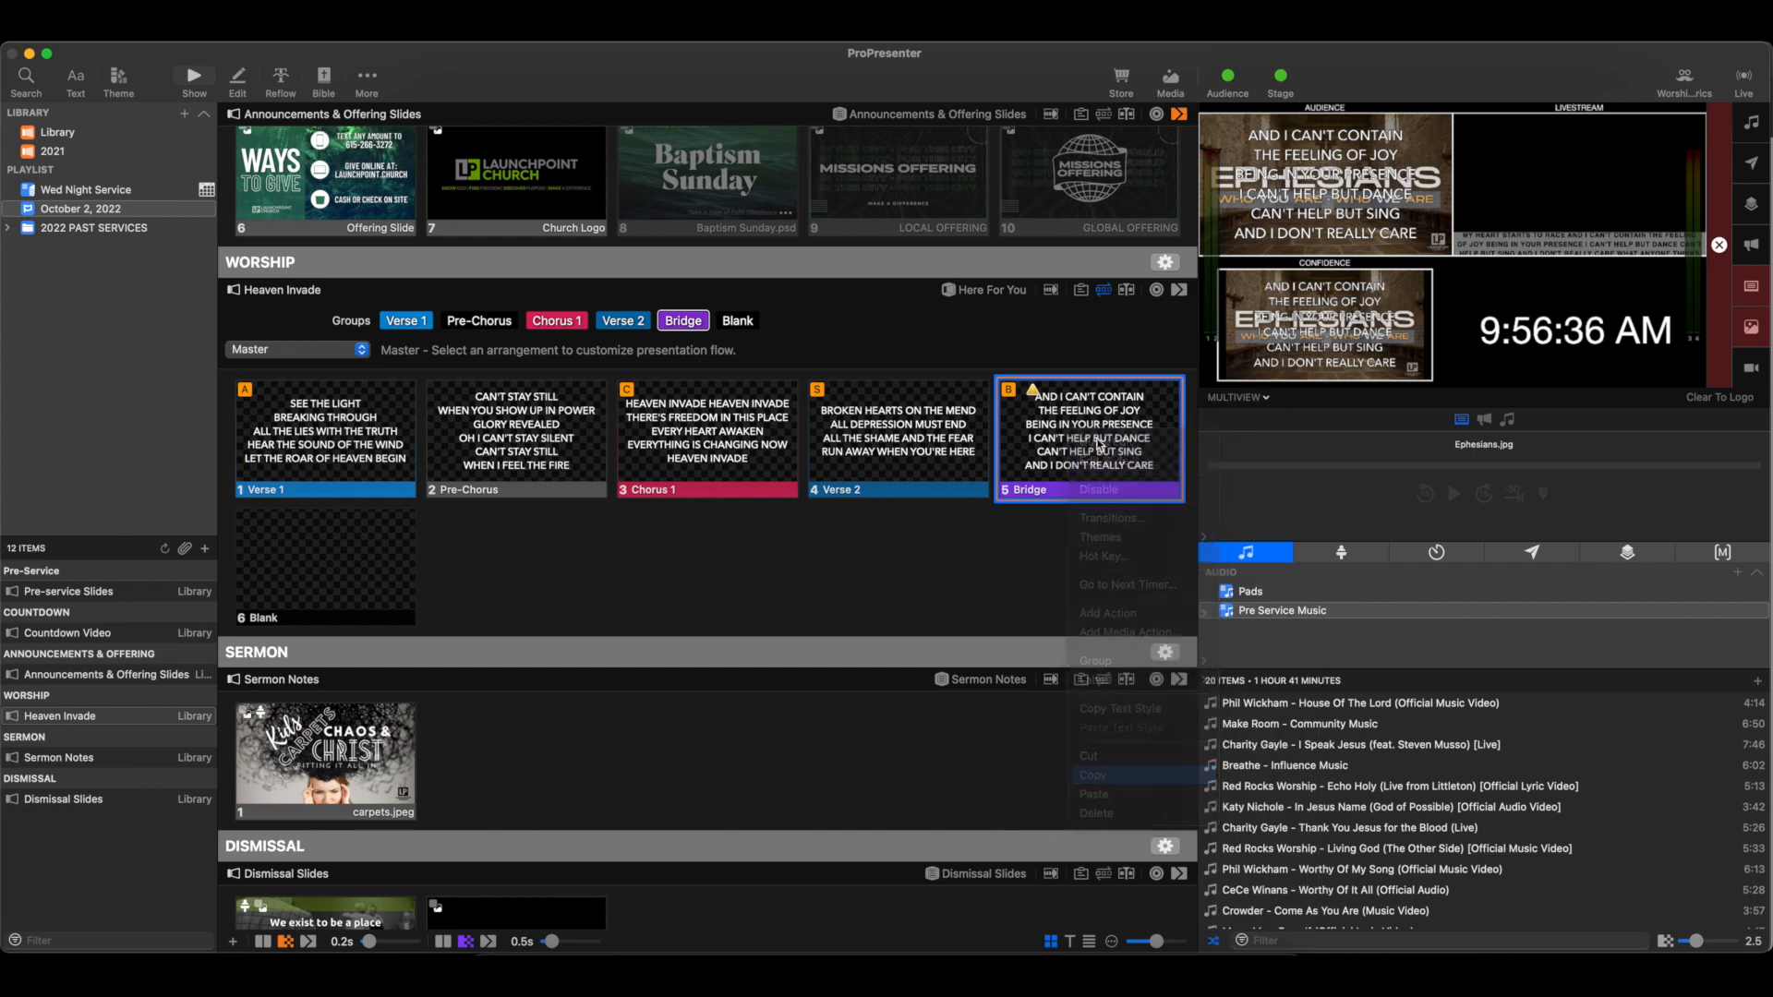
right_click(1093, 422)
left_click(1119, 788)
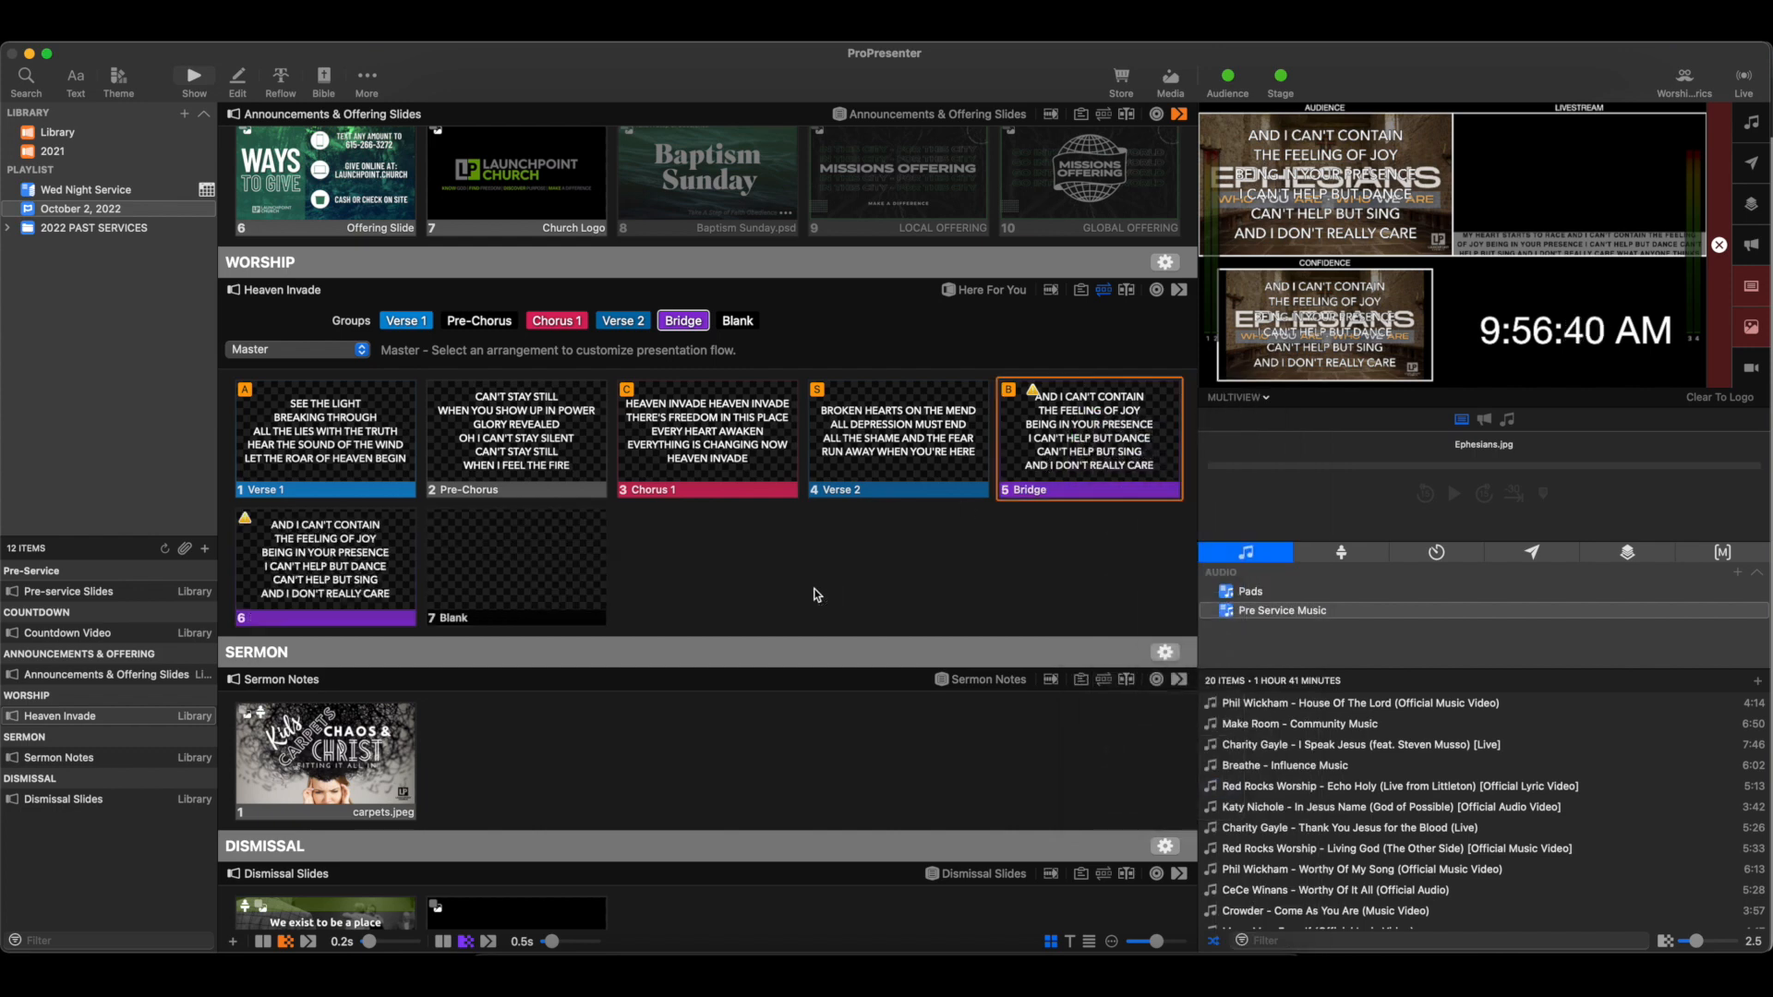
Step: Assign the duplicated Bridge slide to the Bridge 2 group
right_click(322, 568)
mouse_move(420, 785)
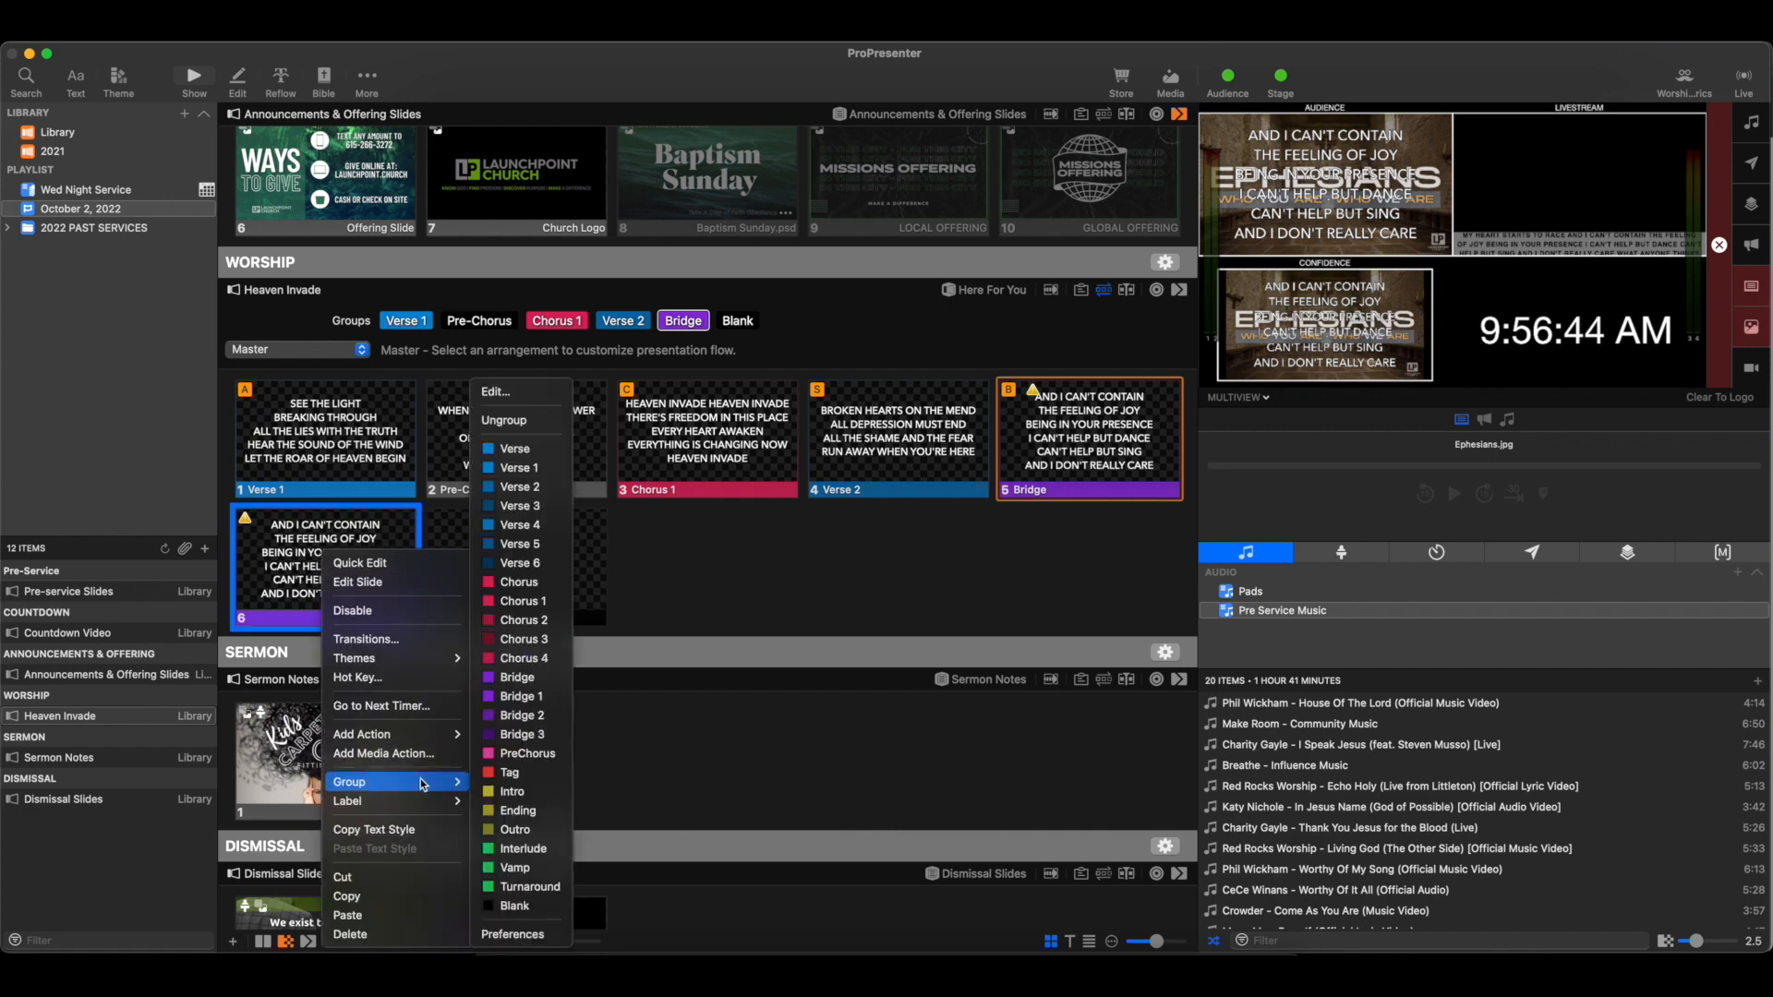
left_click(515, 719)
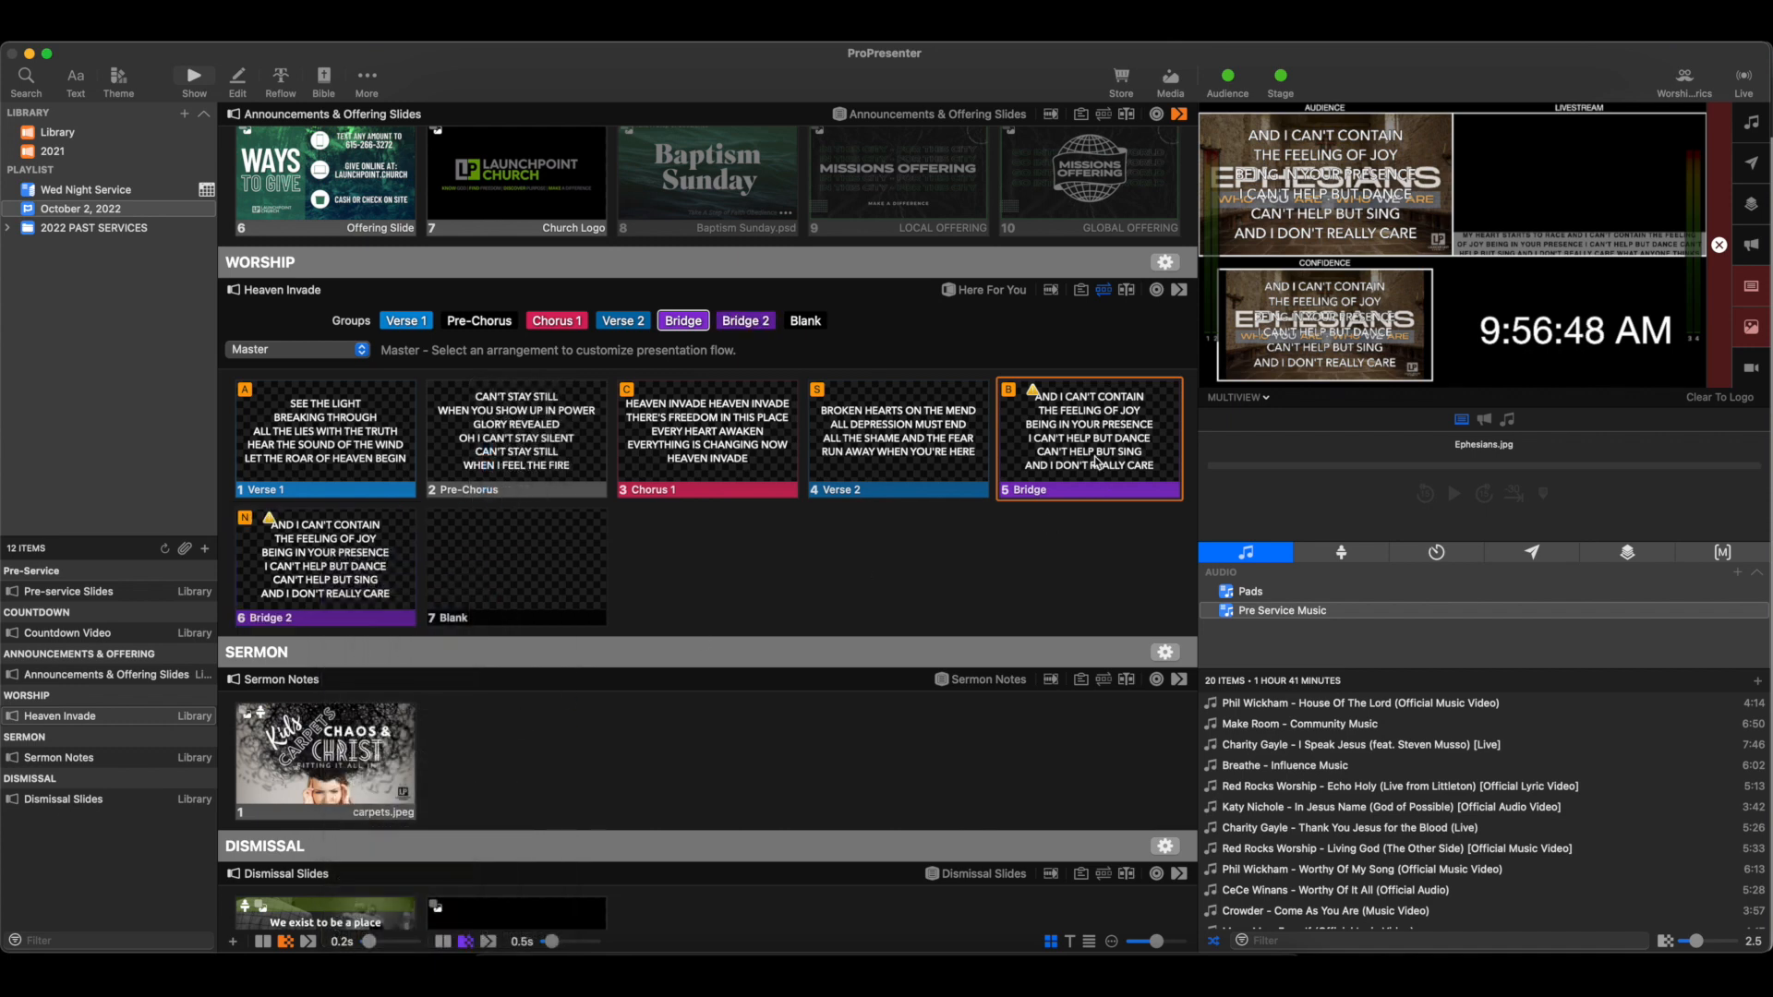
Step: Replace JOY with HOPE in the Bridge 2 slide's text using Quick Edit
right_click(353, 587)
left_click(381, 568)
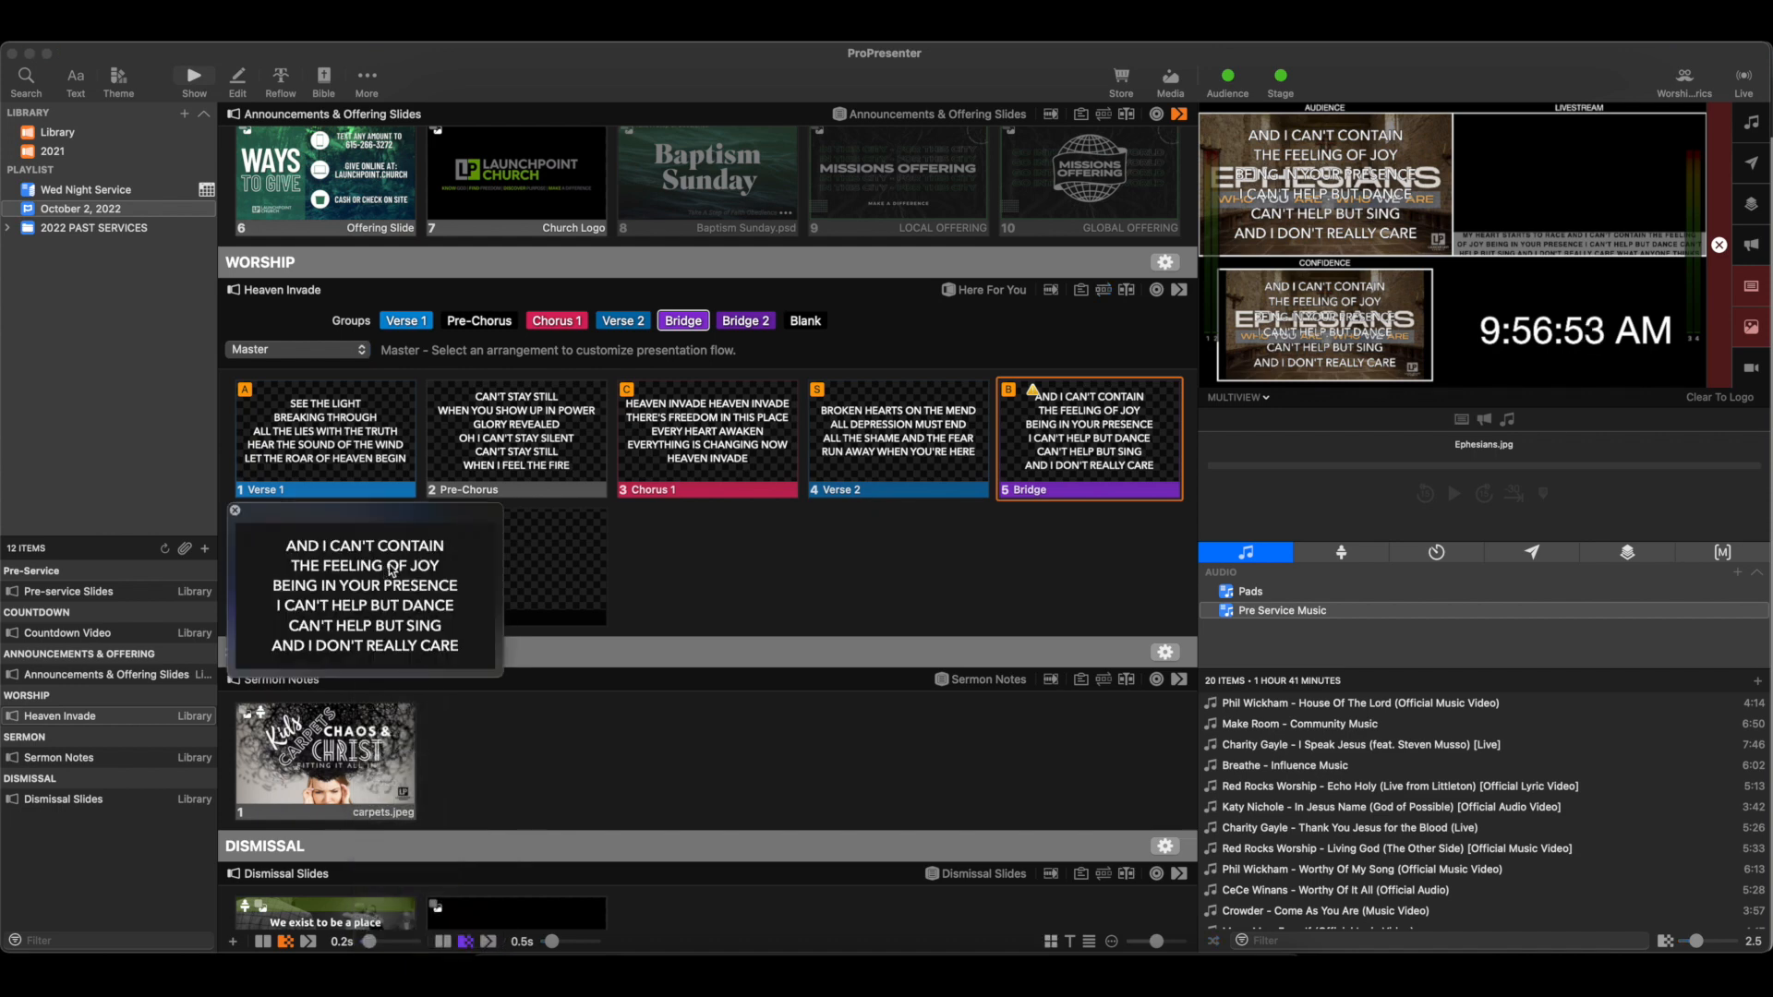
left_click(441, 567)
key("BackSpace")
key("BackSpace")
key("BackSpace")
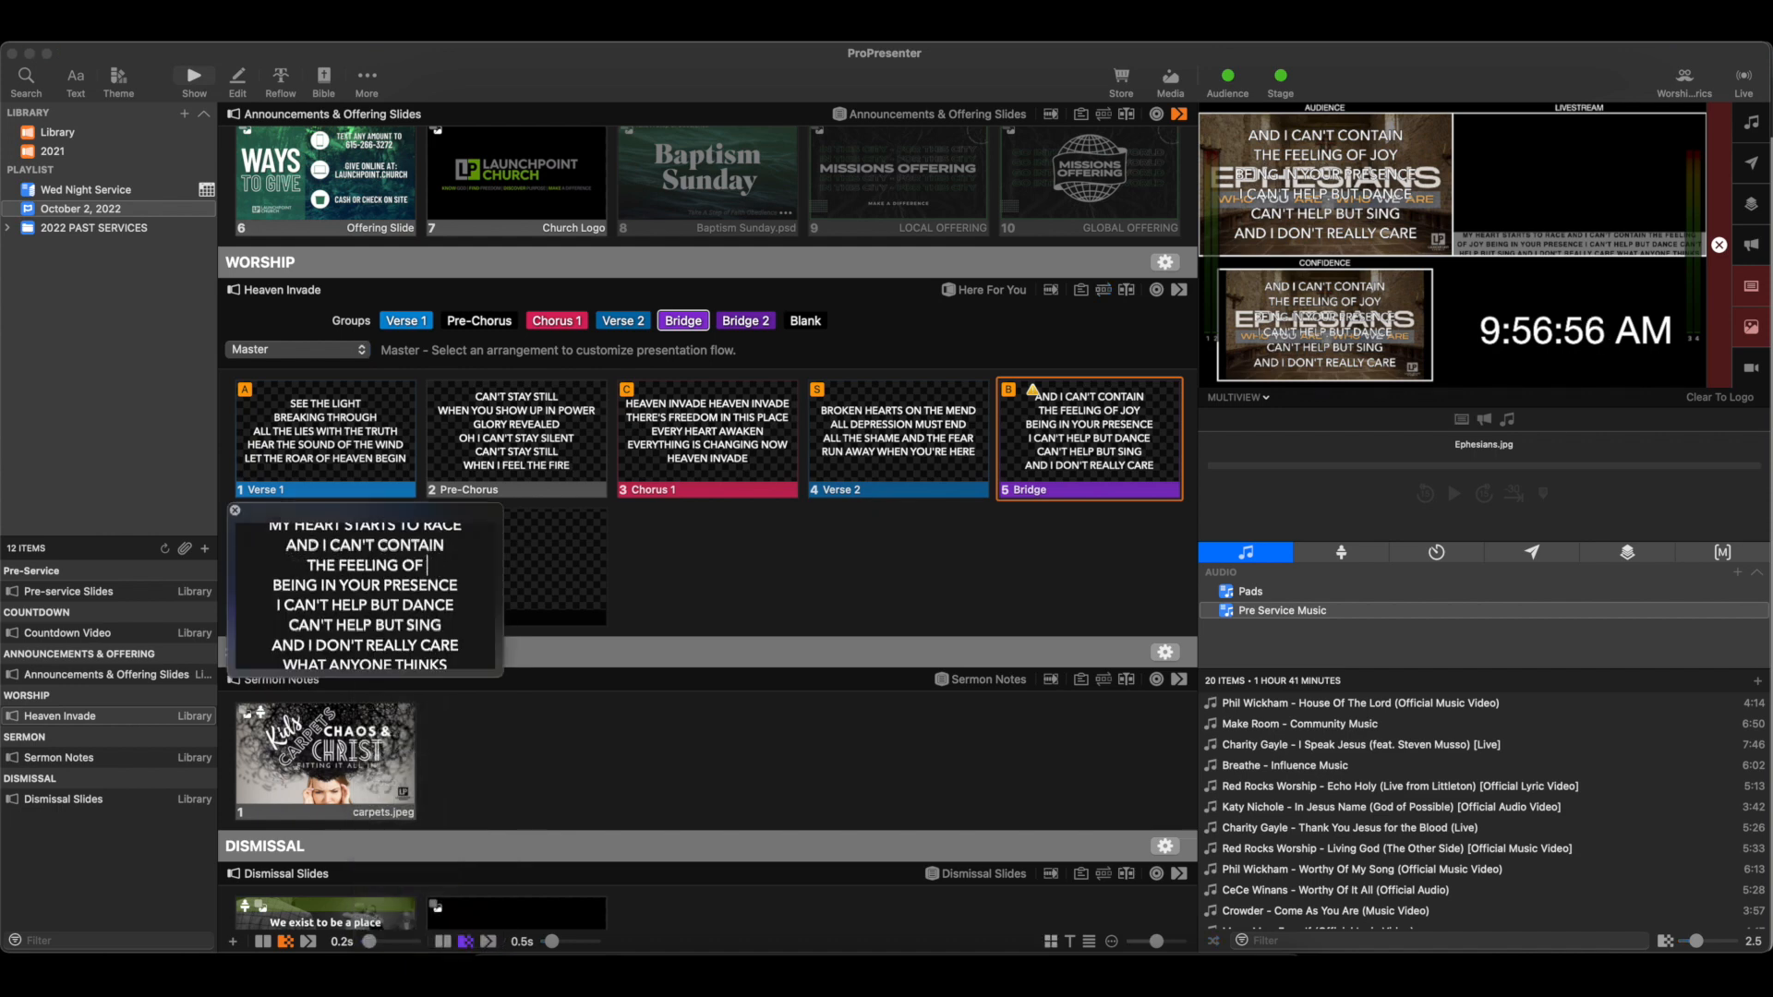
type("HOPE")
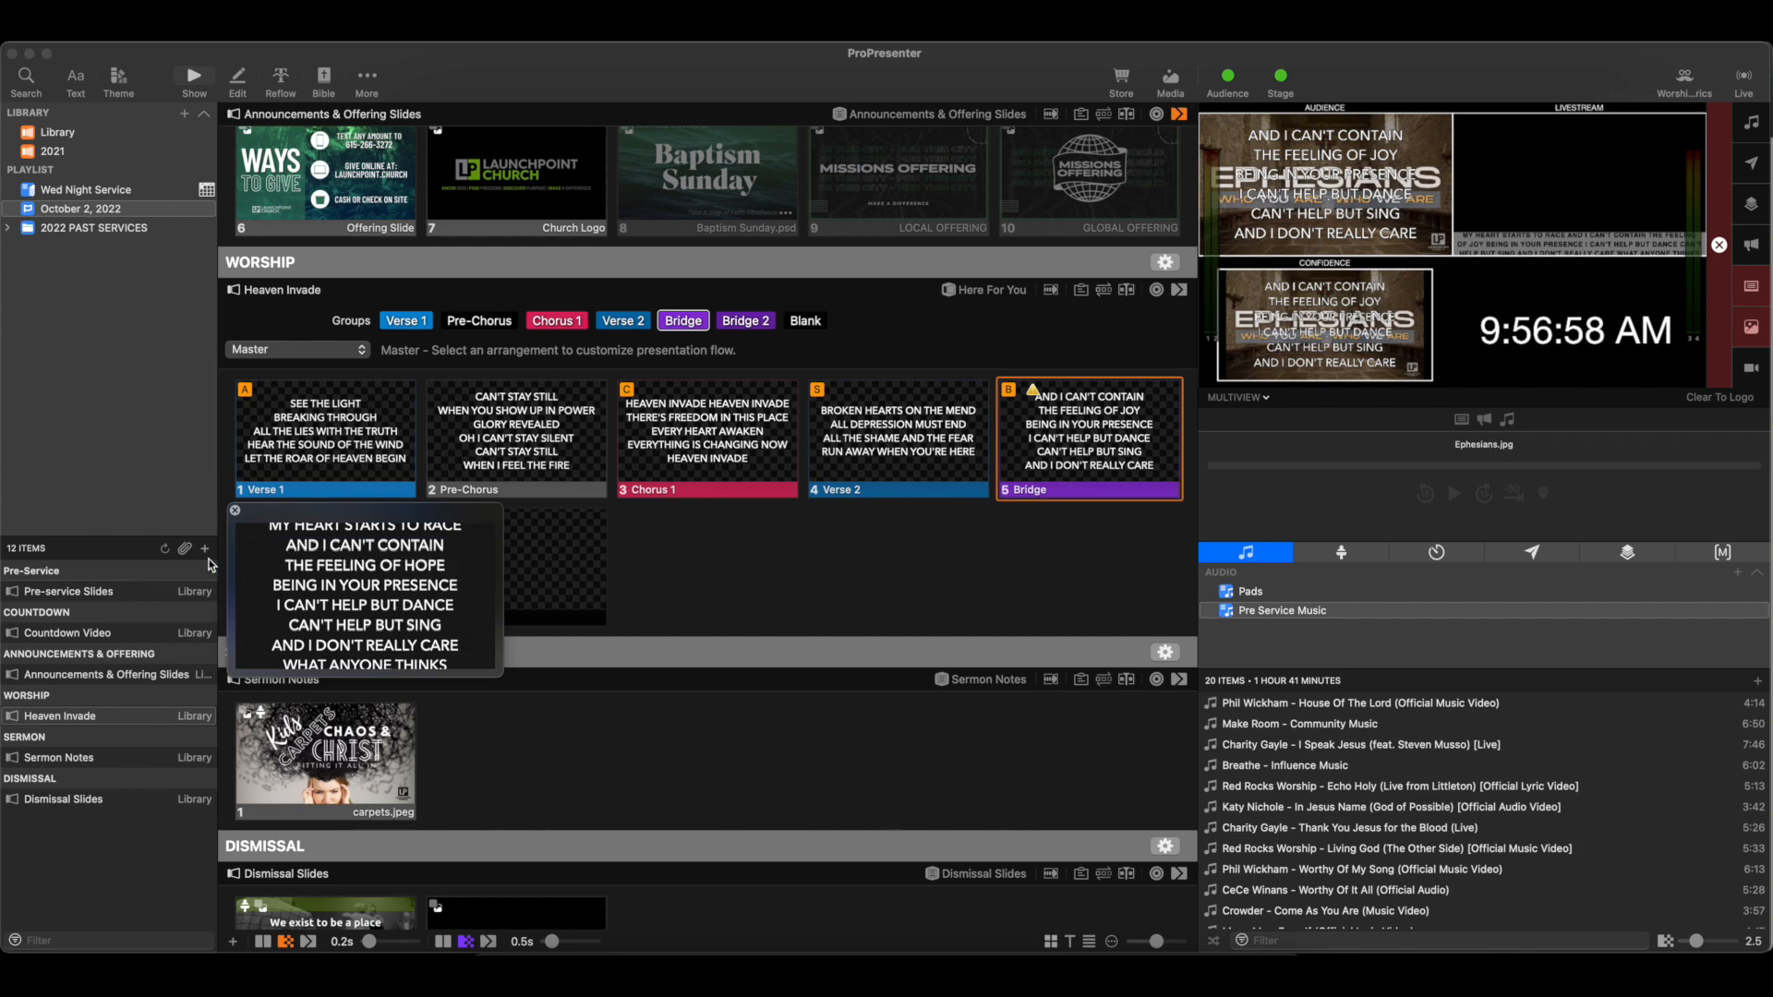
left_click(234, 511)
left_click(741, 556)
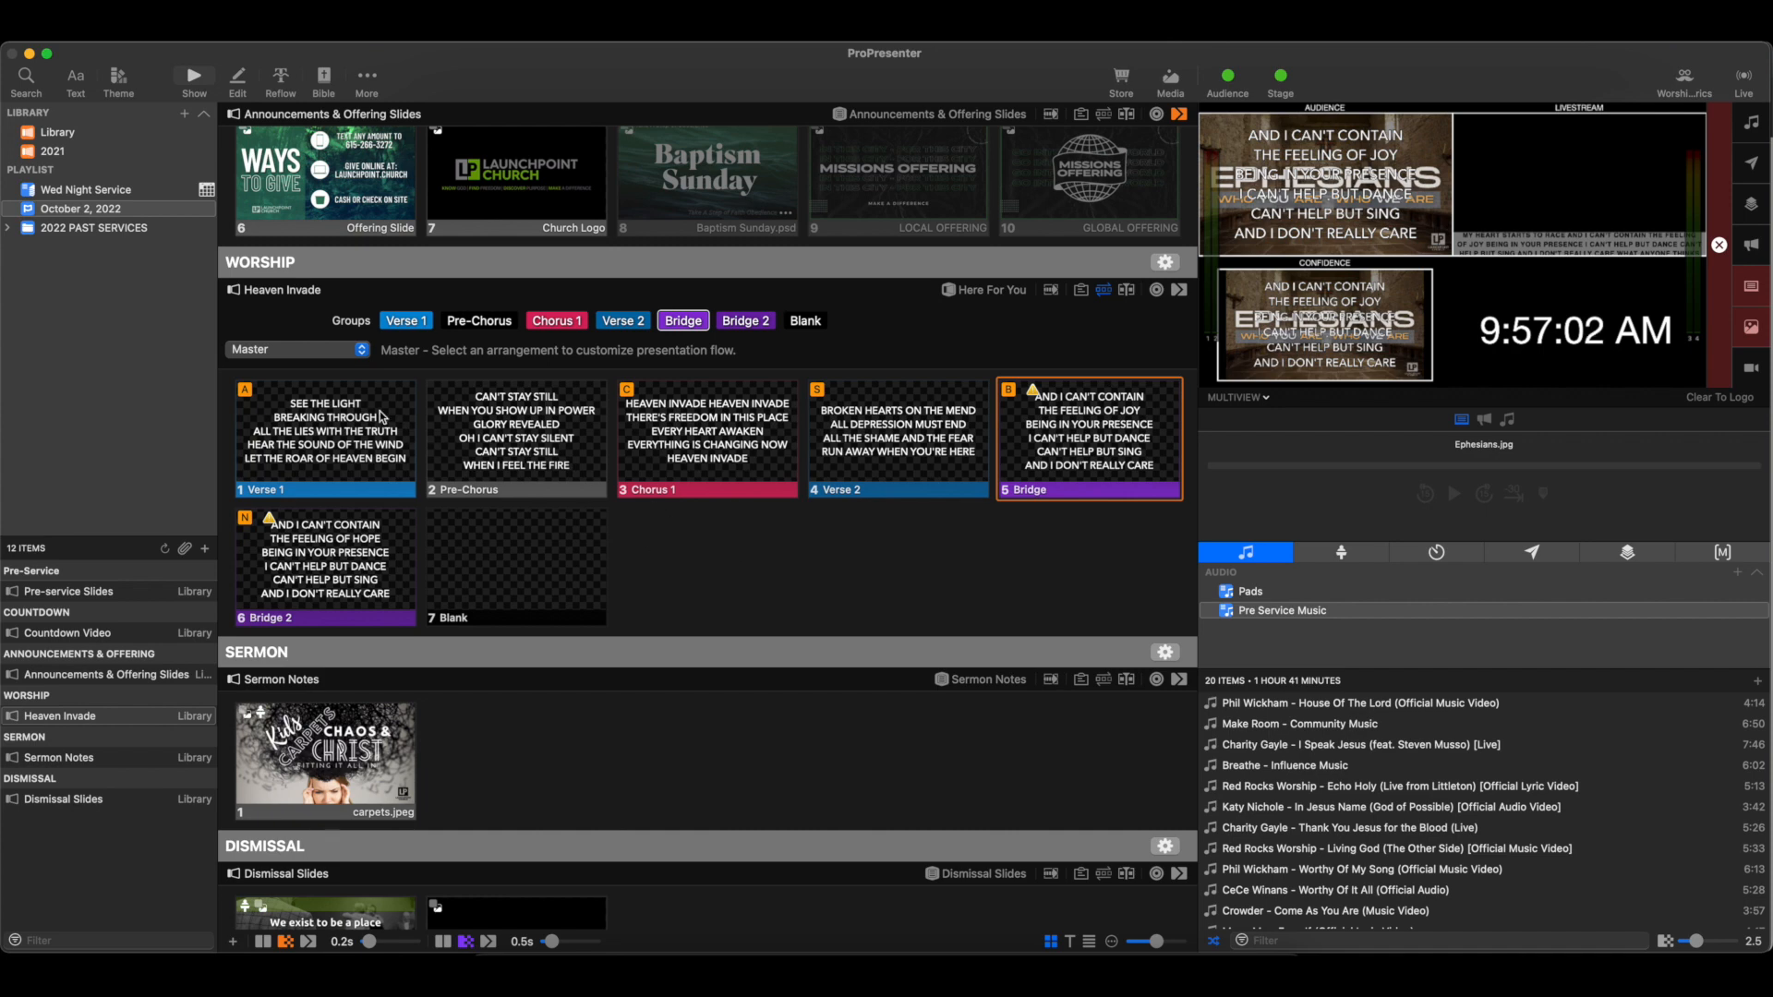
Step: Replace the second Bridge entry with Bridge 2 in the 10-2-22 arrangement, and hide the arrangement editor
left_click(334, 350)
left_click(267, 373)
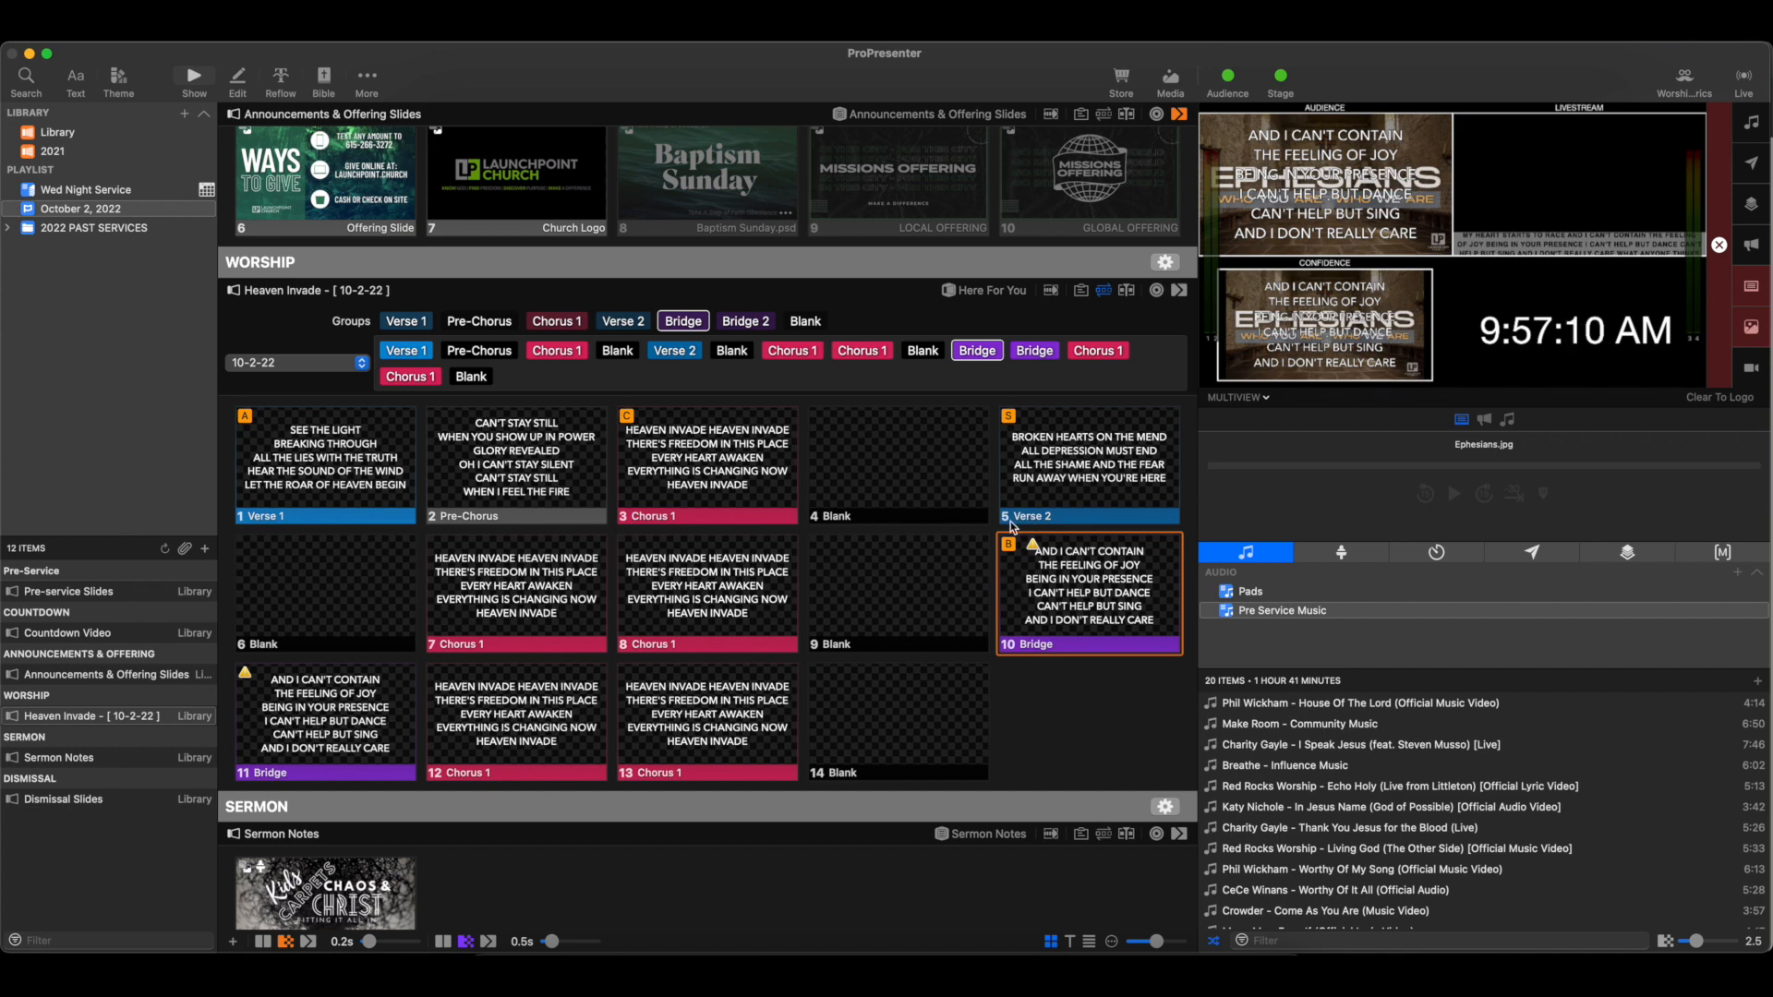
mouse_move(974, 358)
left_click_drag(746, 322, 1004, 354)
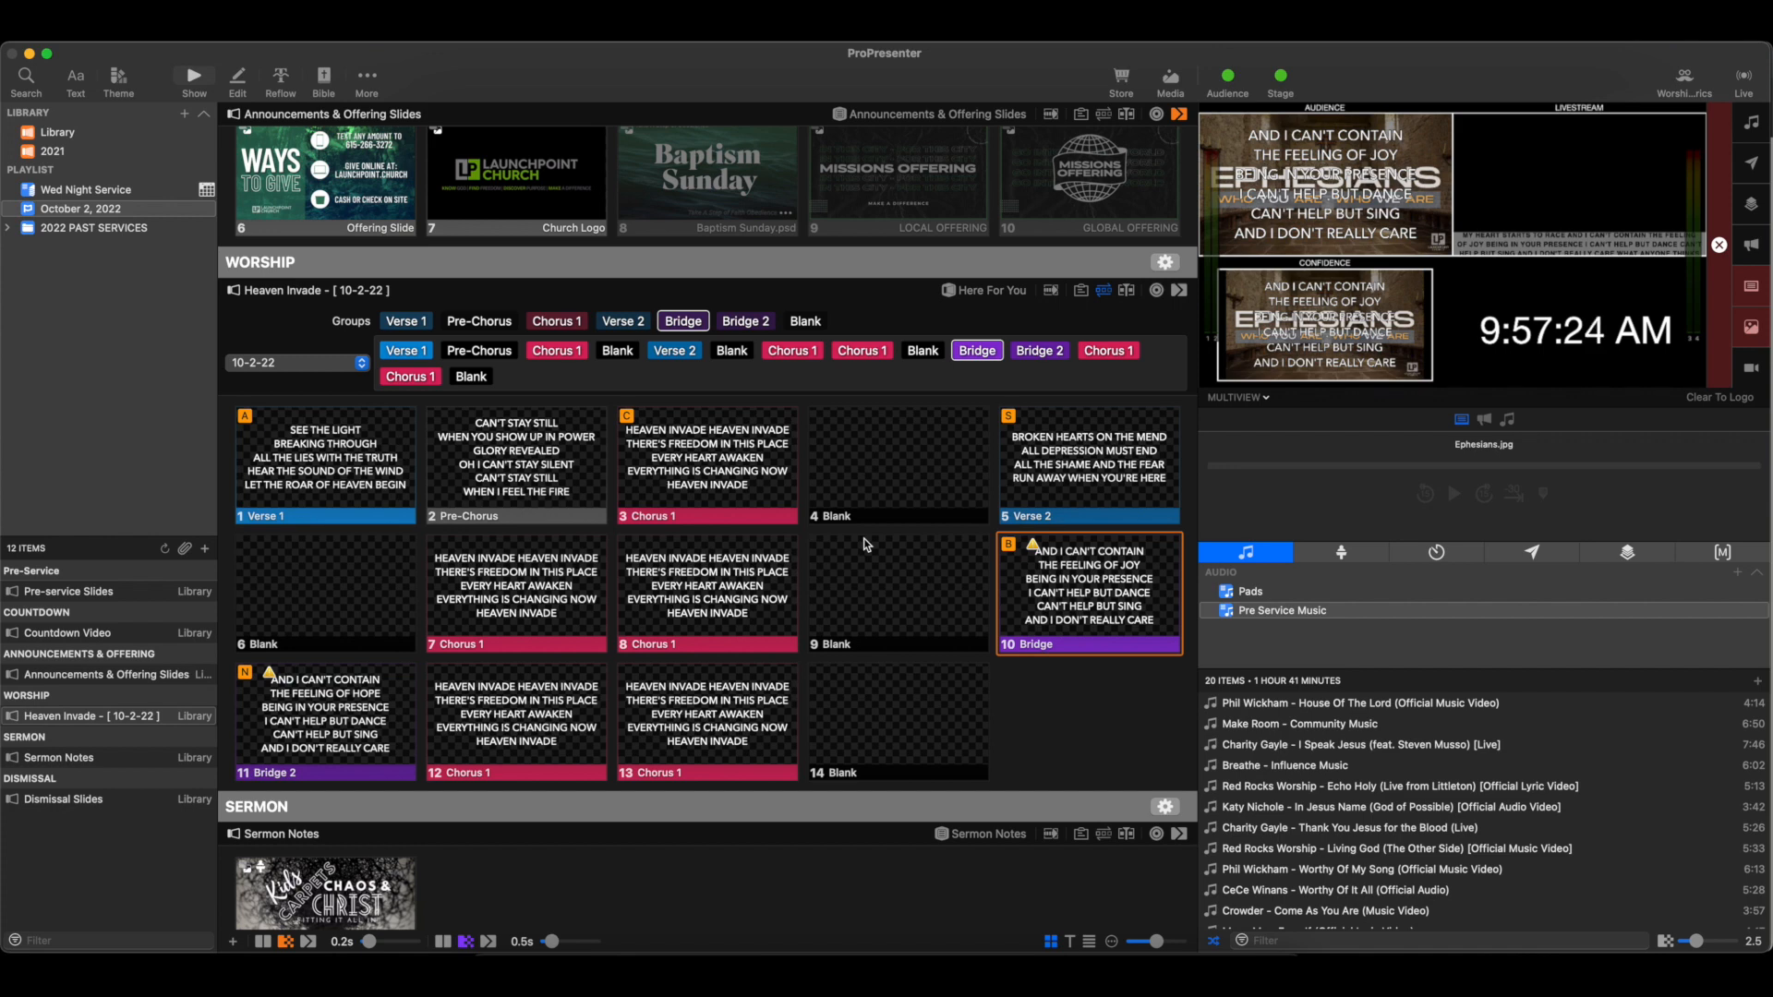
left_click(1105, 290)
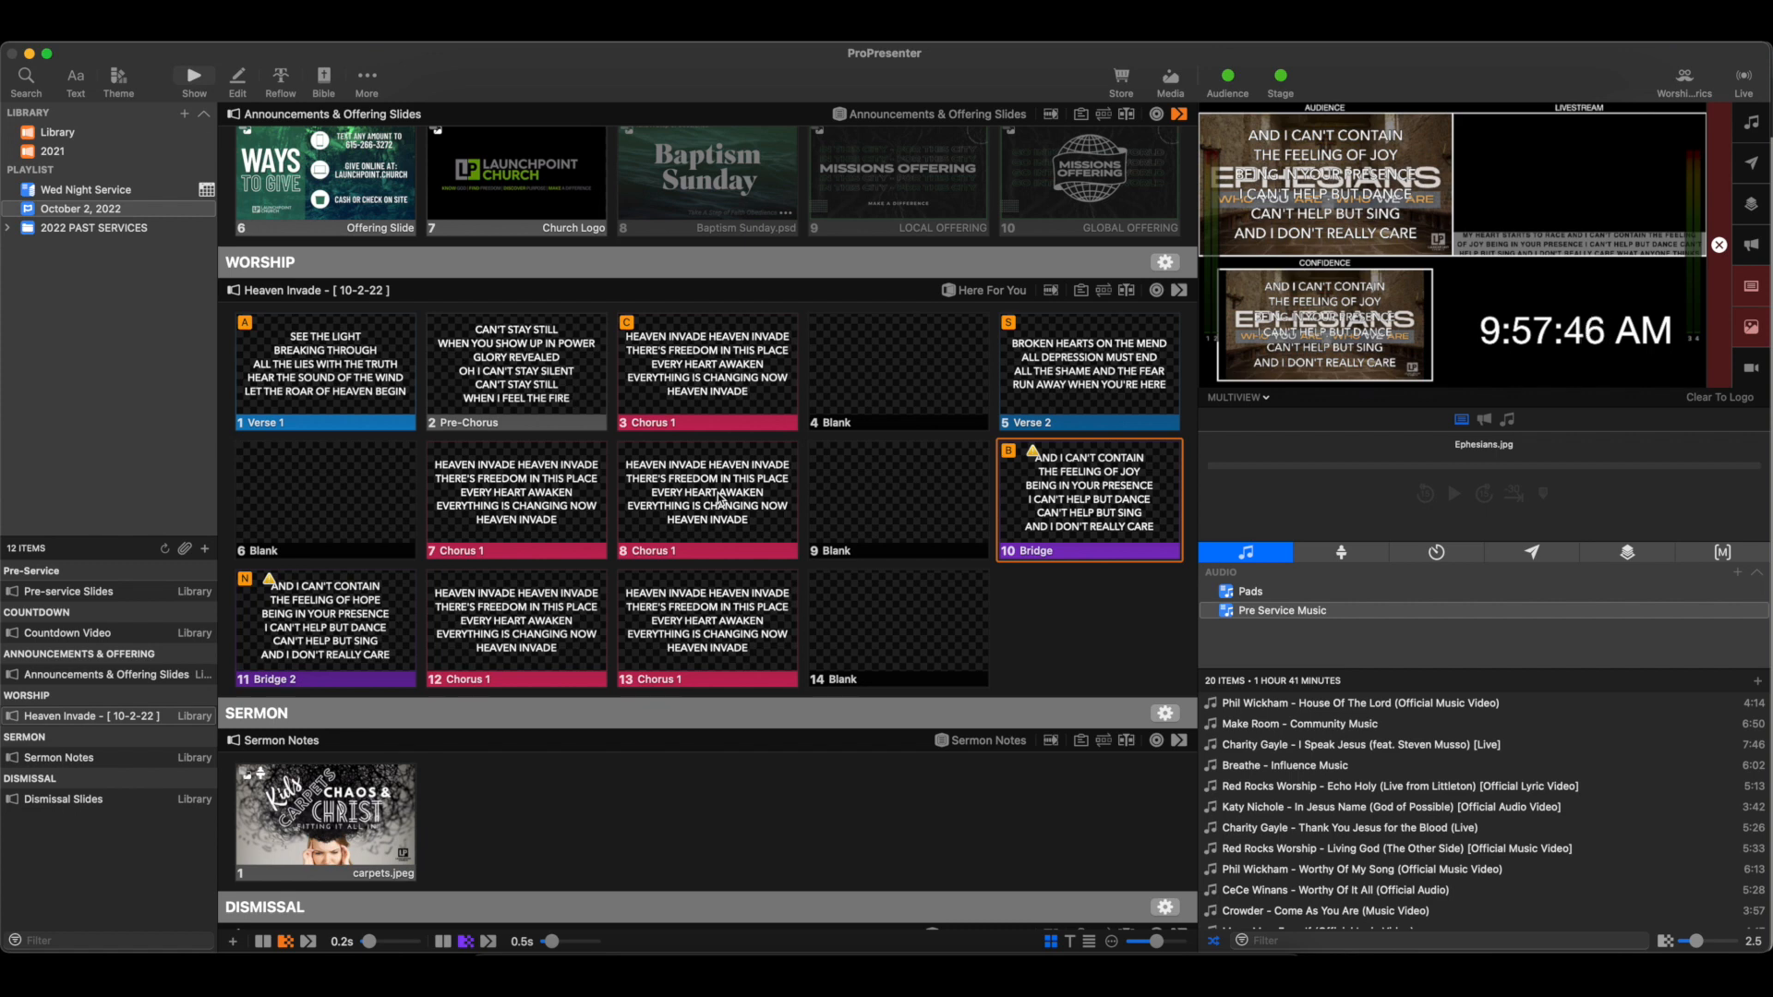
Step: Add the Celestial Dream Dusk clip from Motion Backgrounds as a separate first cue before Verse 1 of Heaven Invade
key("super+shift+m")
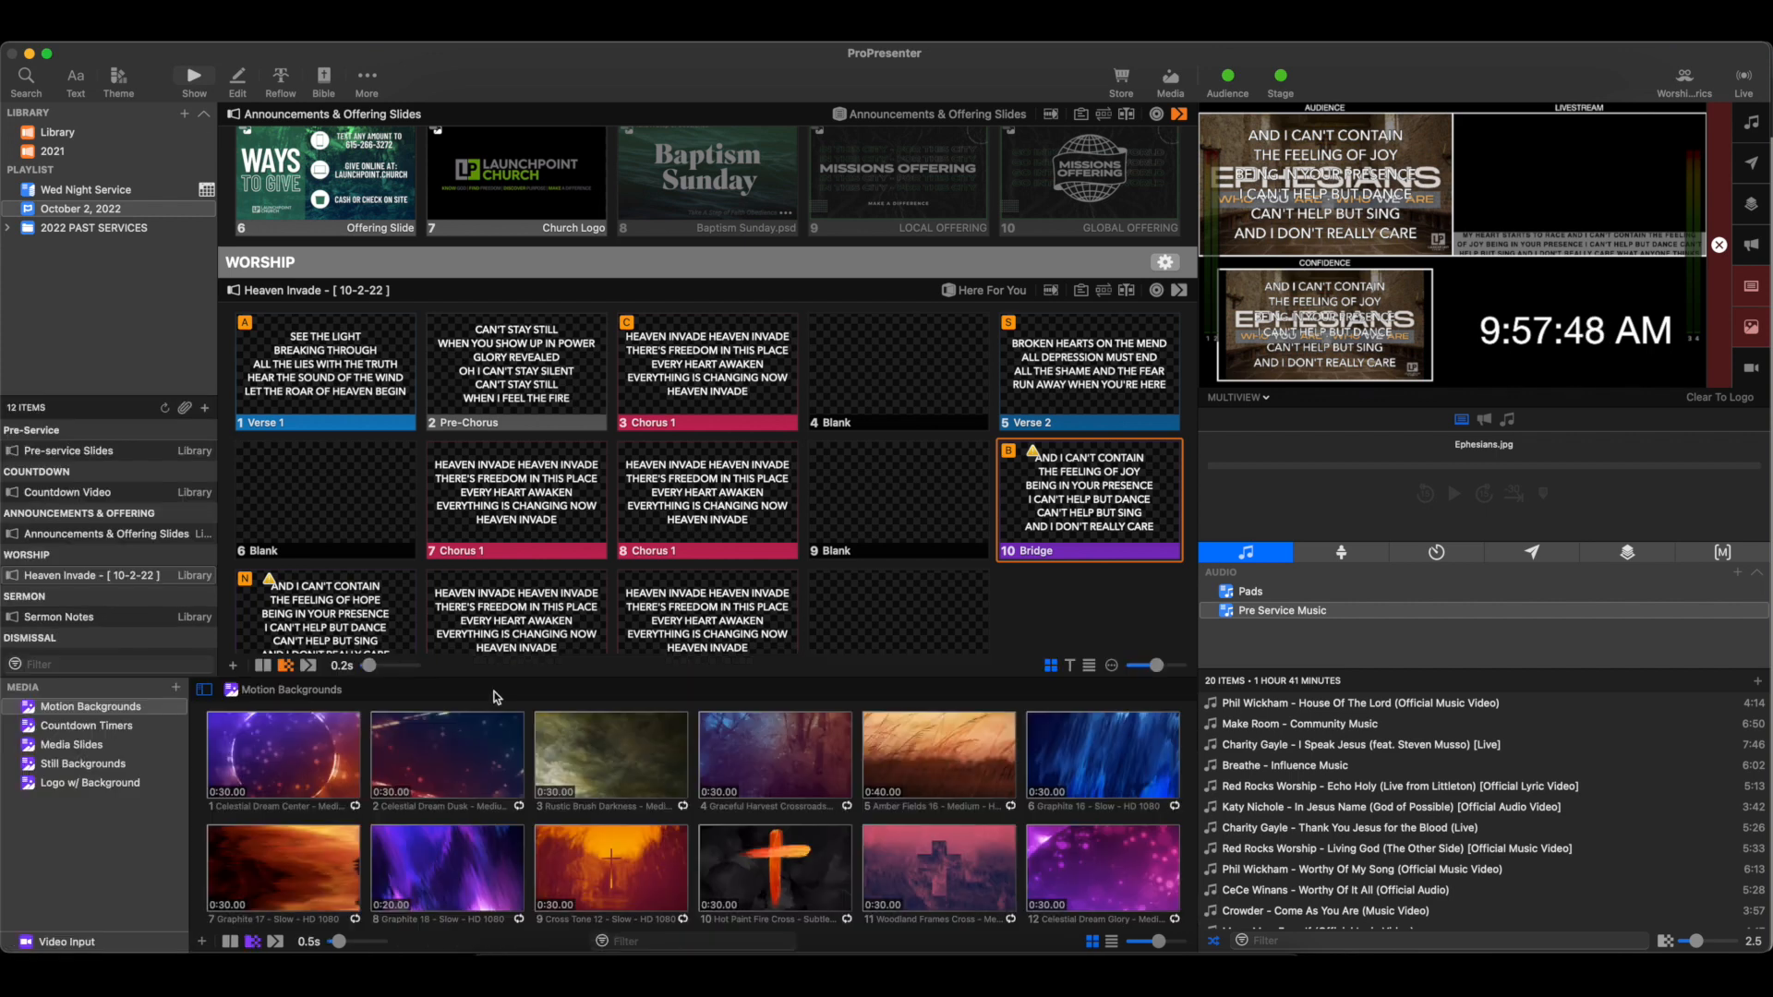
left_click_drag(508, 676, 512, 582)
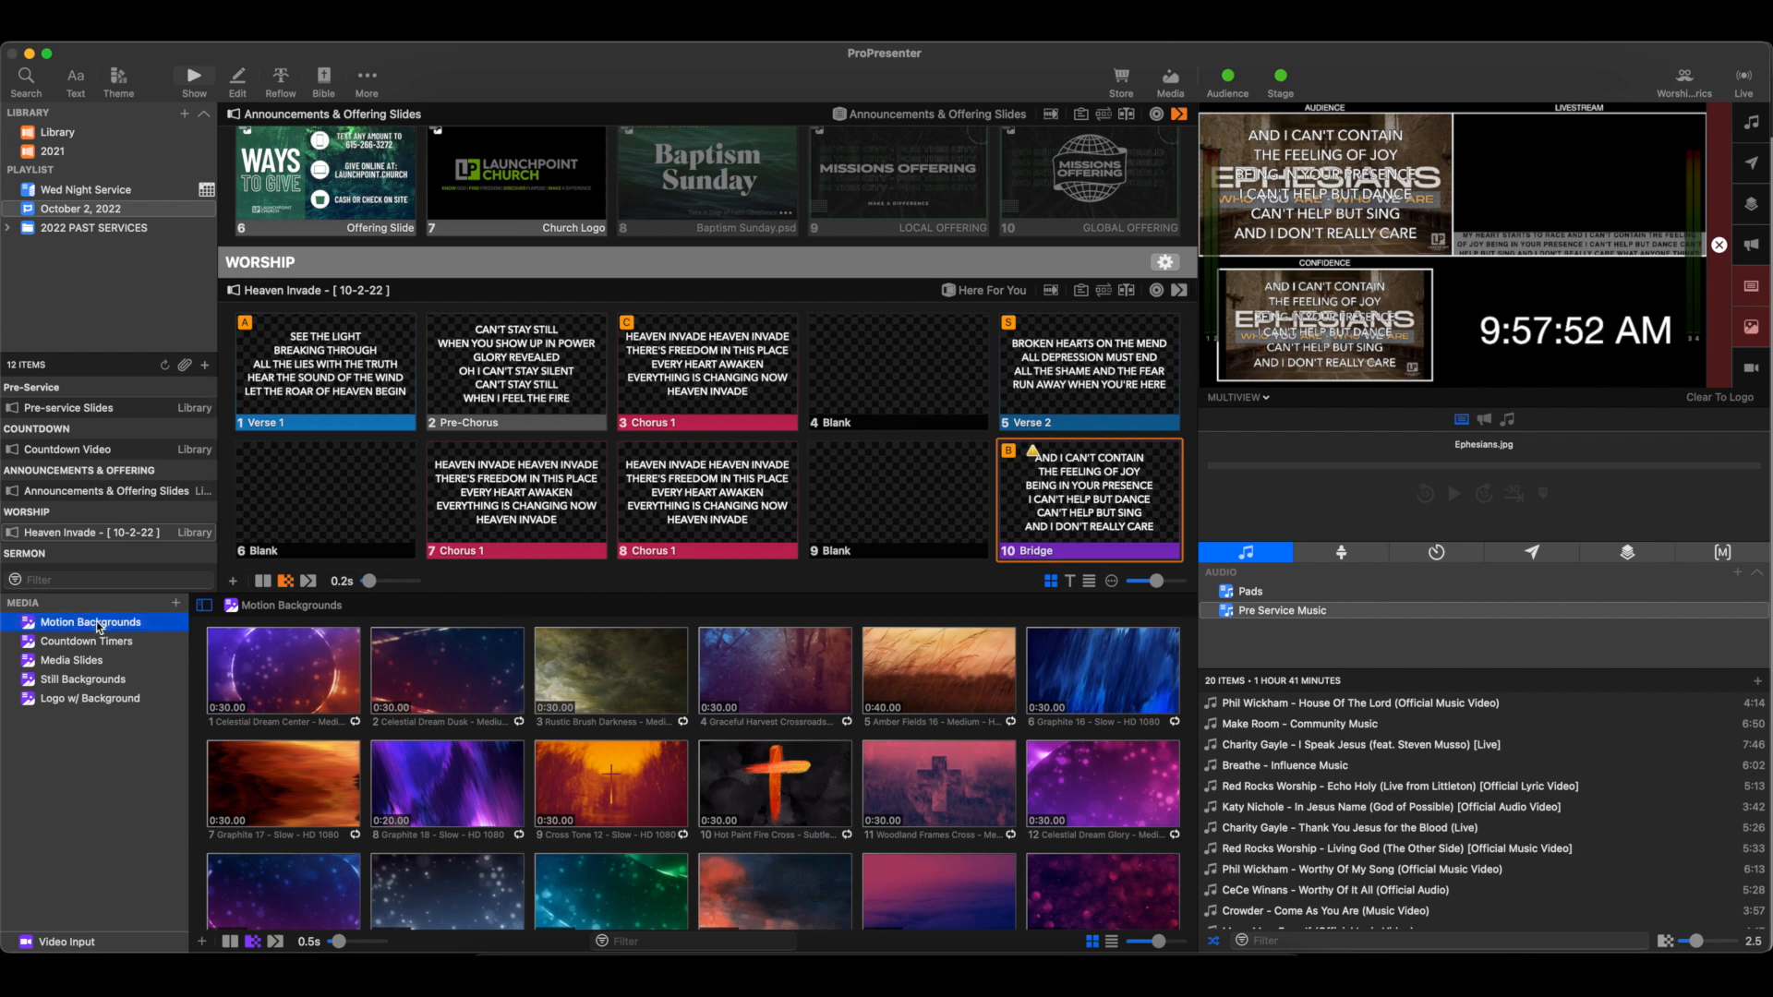
left_click(127, 637)
left_click(125, 625)
scroll(862, 818, "down", 5)
scroll(661, 799, "up", 4)
scroll(661, 800, "down", 8)
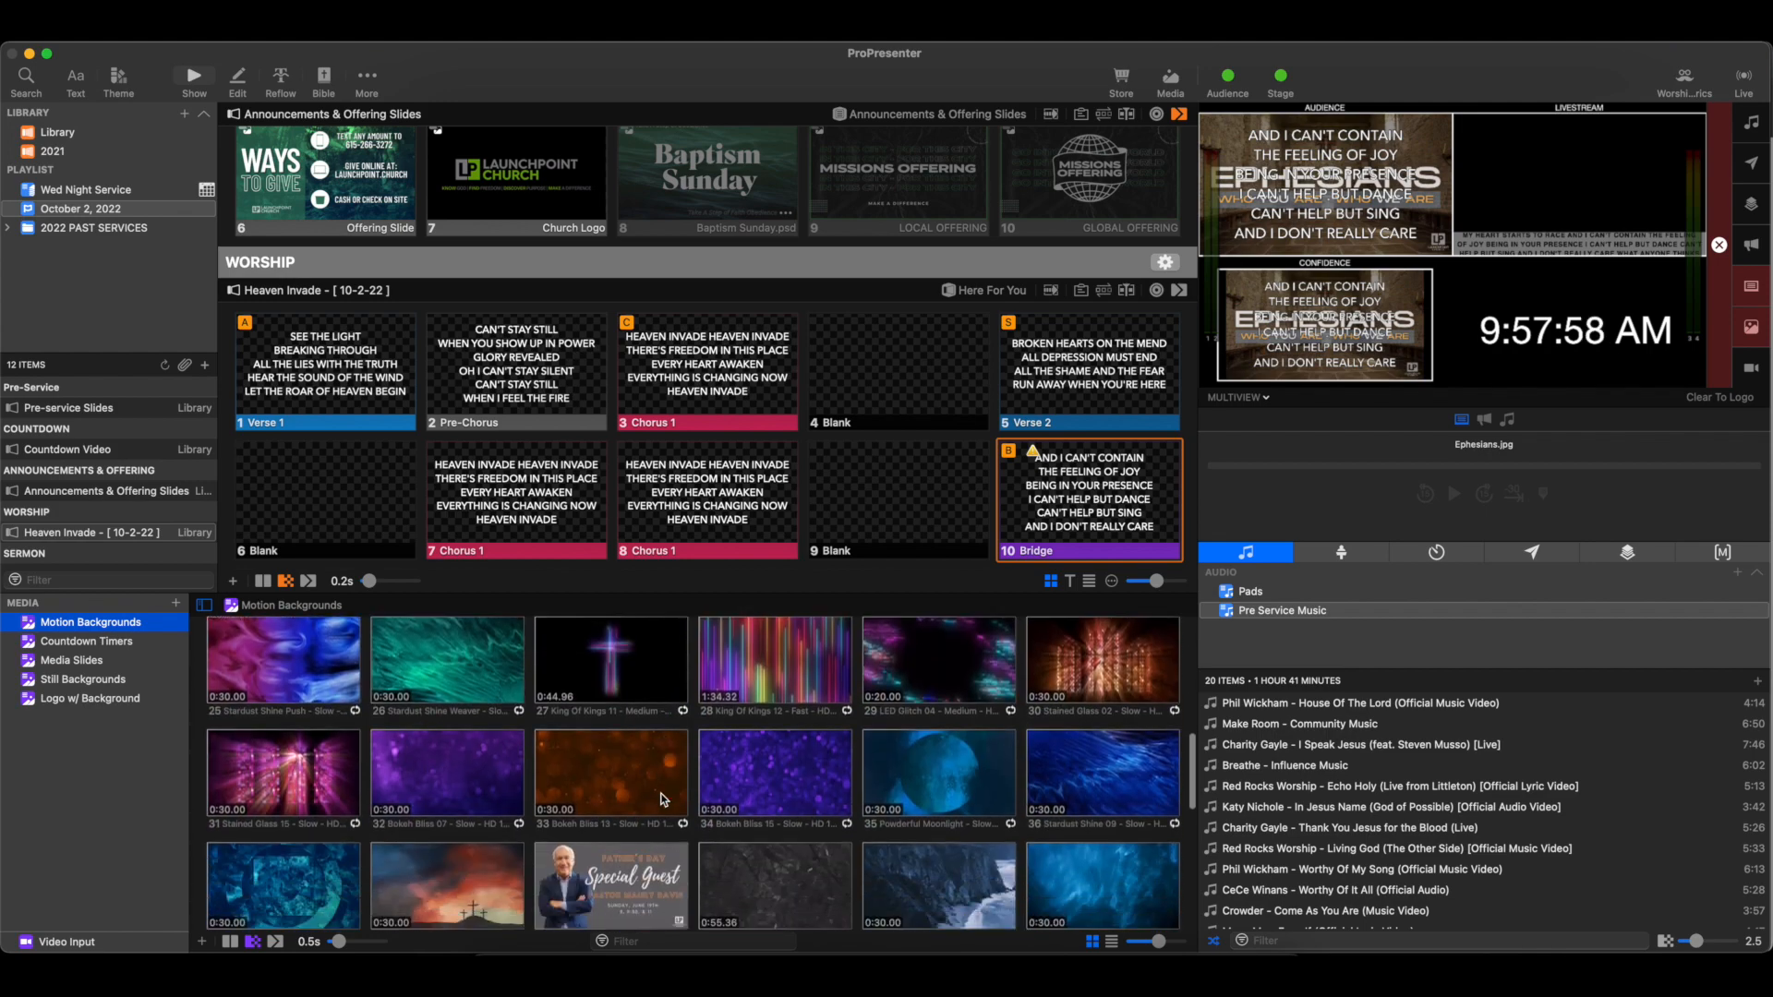
scroll(751, 794, "up", 10)
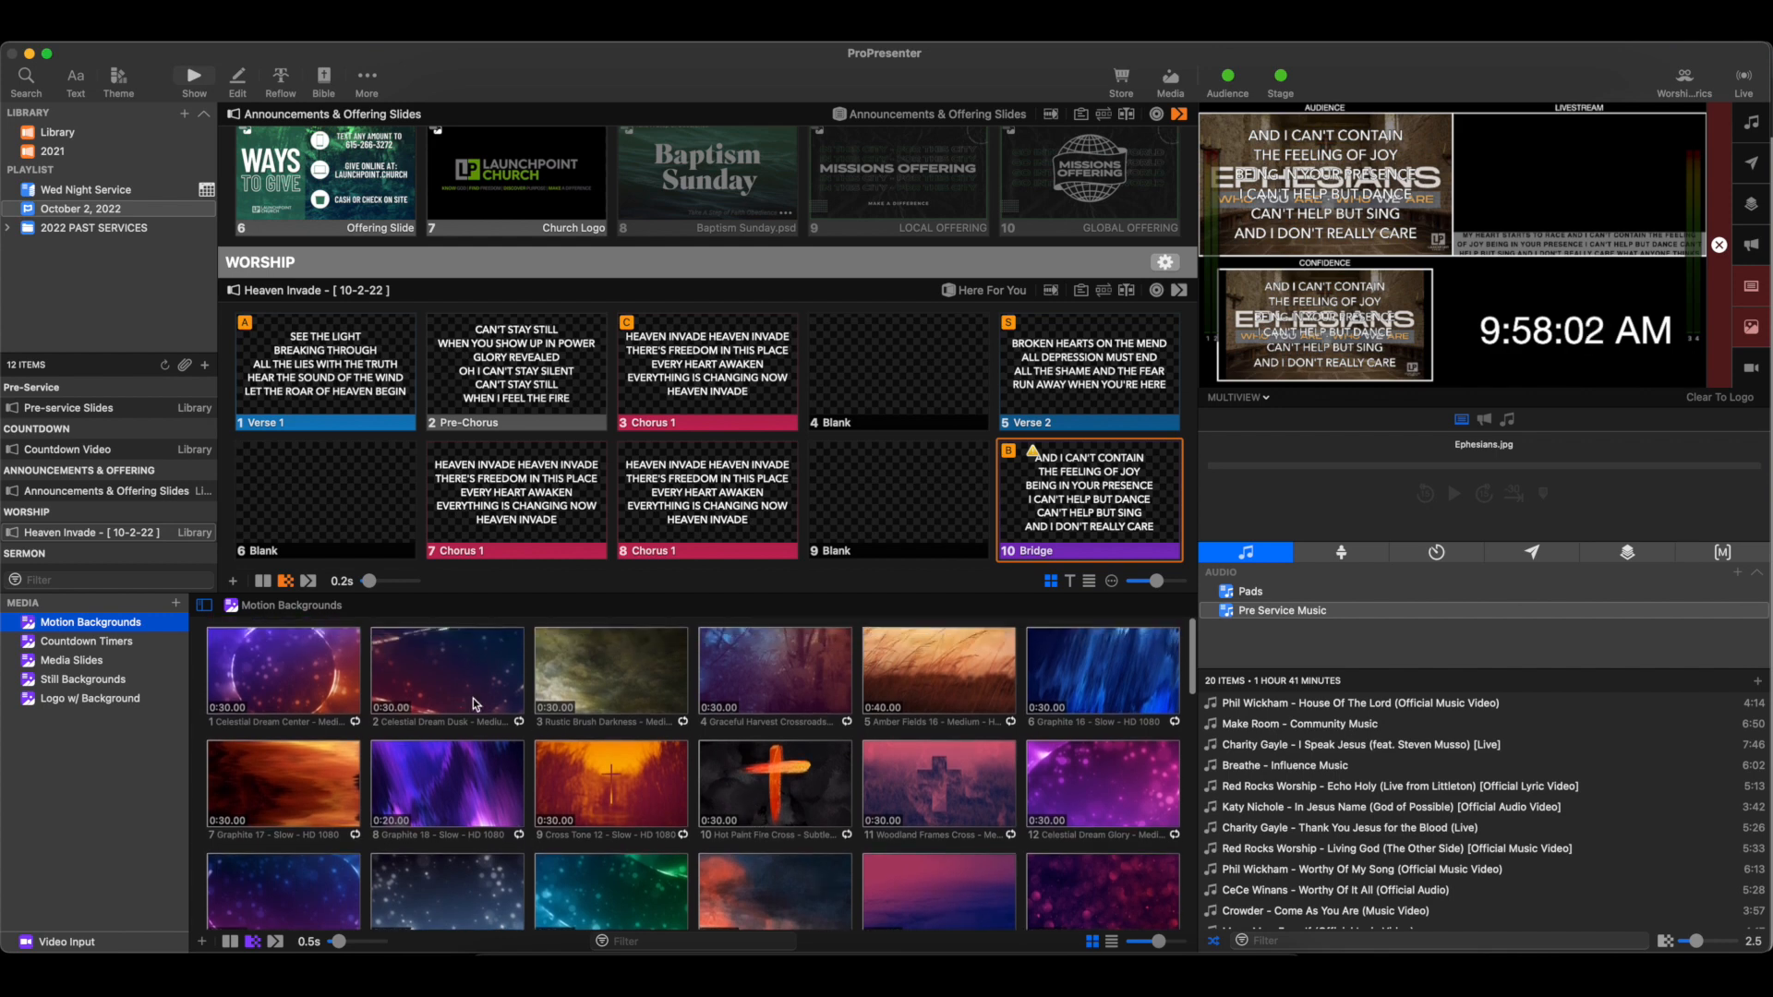
left_click_drag(435, 691, 231, 370)
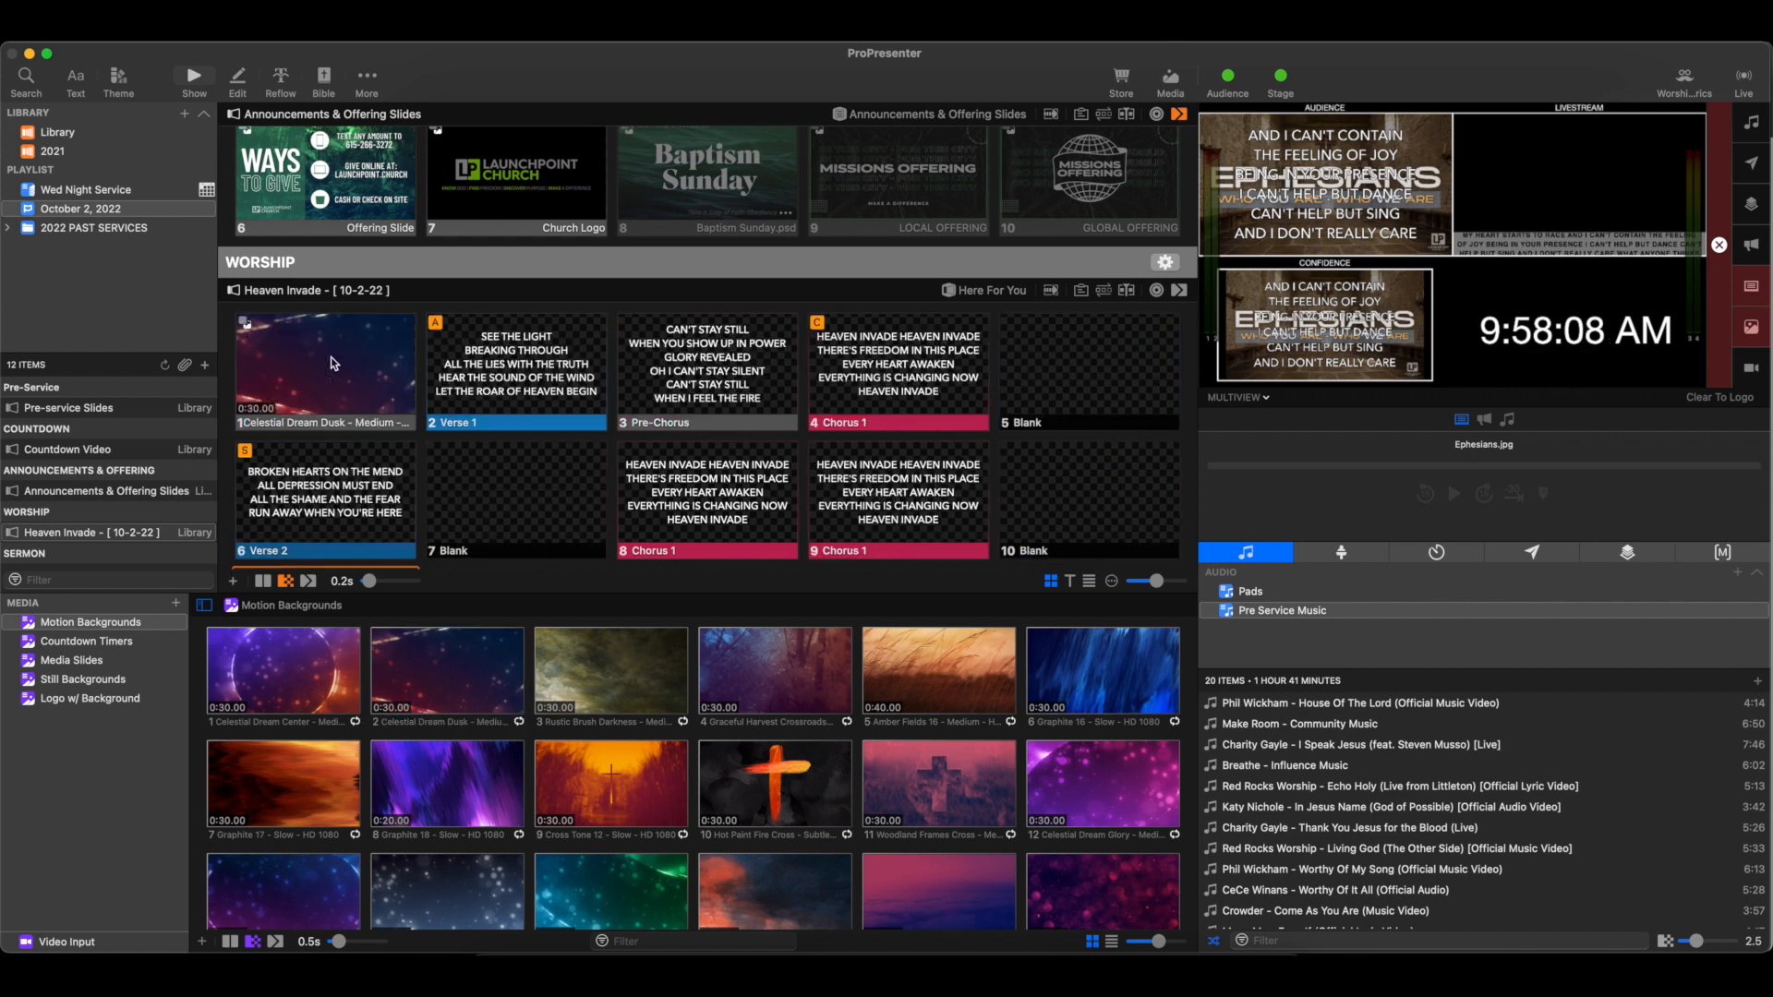
Step: Preview the Celestial Dream Dusk background live with the Verse 1 lyrics over it, and hide the media bin
left_click(360, 366)
left_click(552, 369)
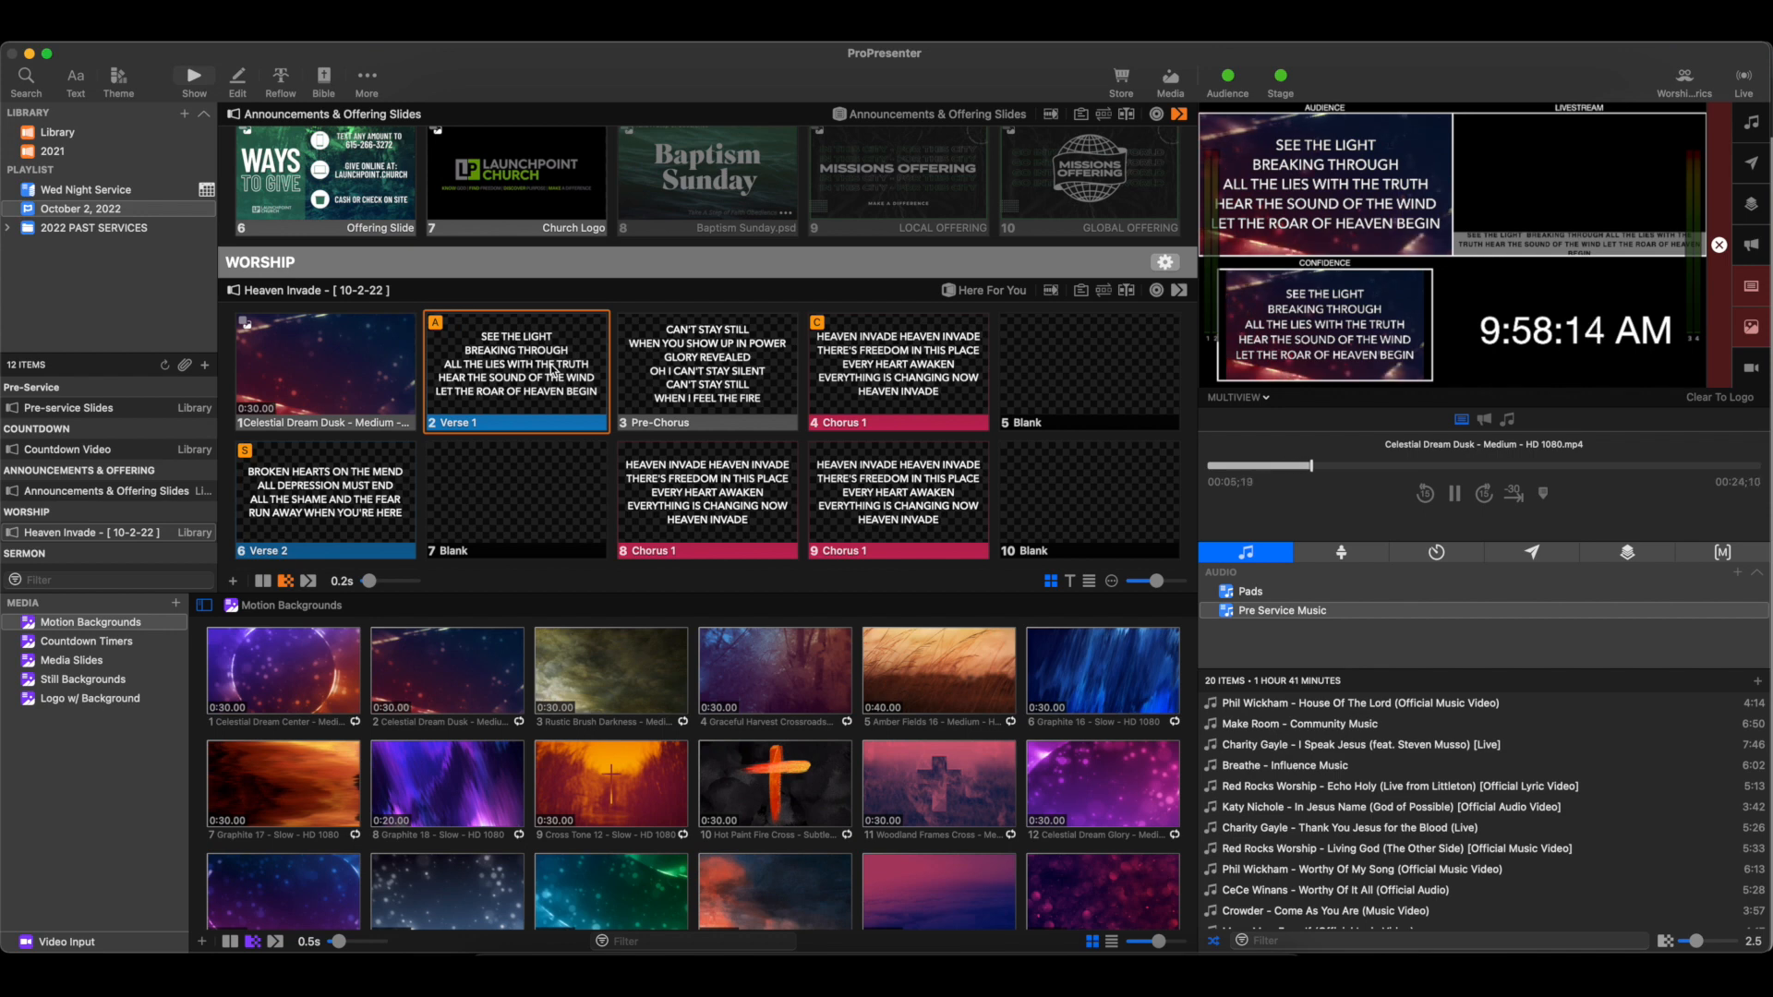
key("ctrl+v")
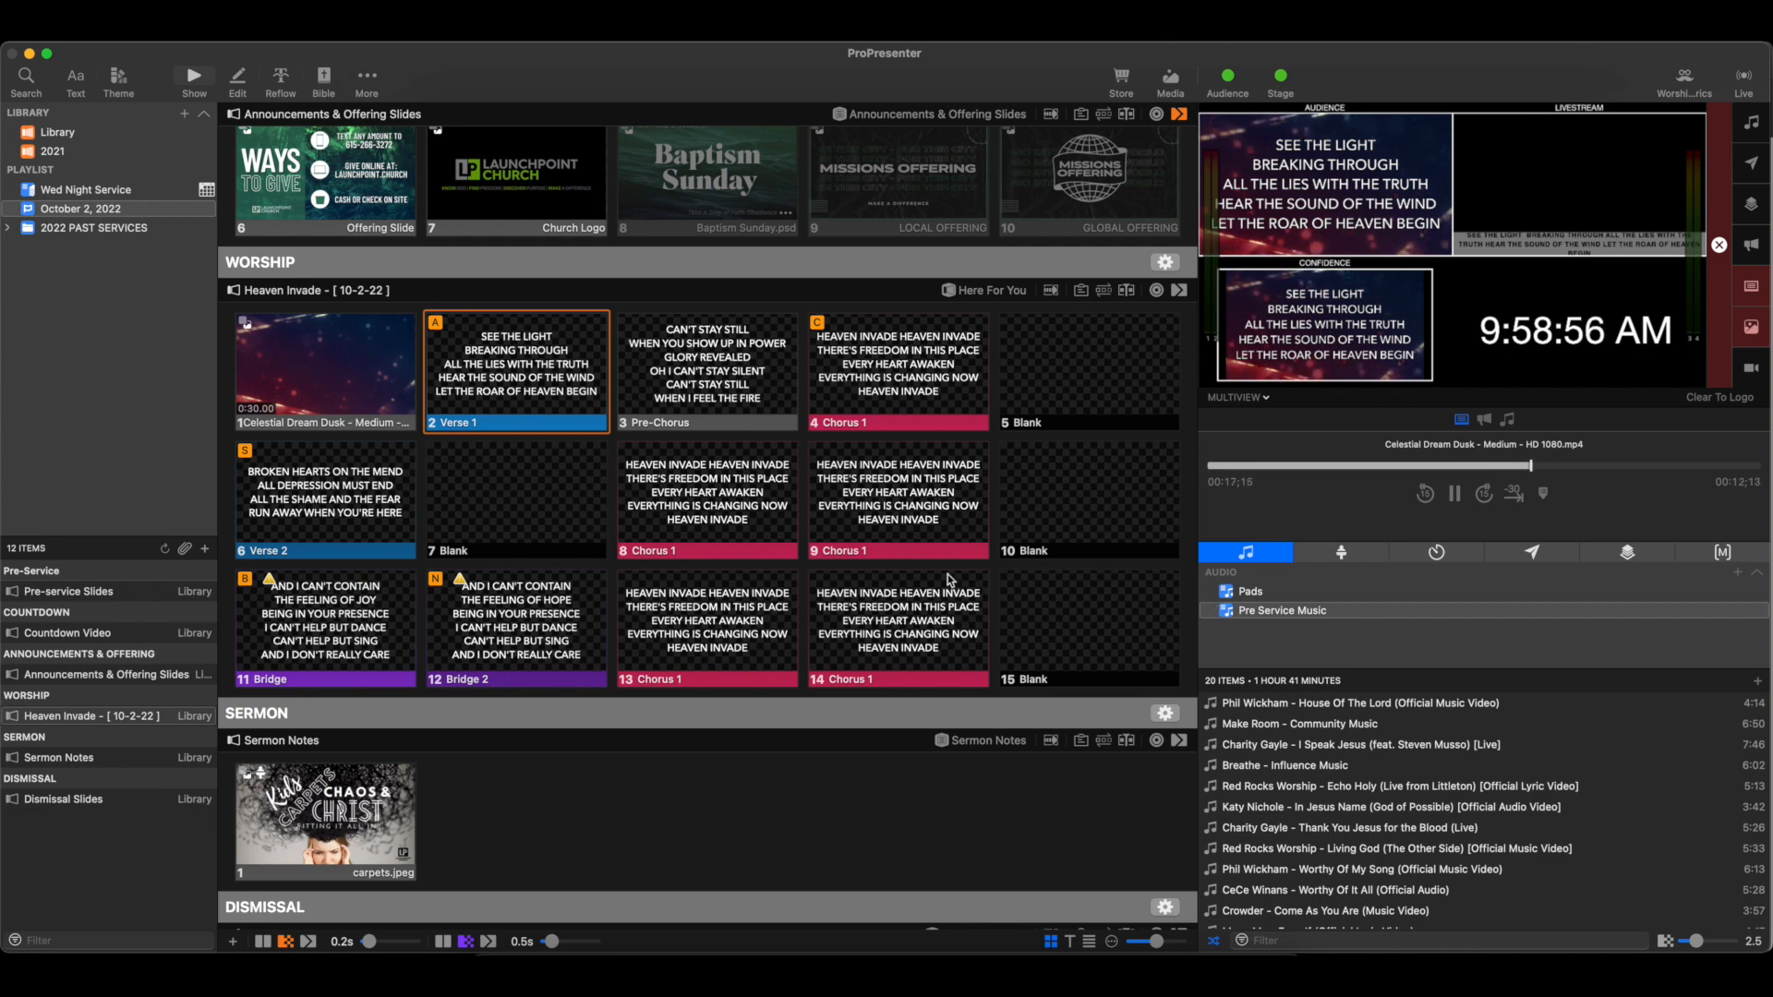
Step: Show the available macros and trigger the Welcome slide at the start of the Pre-service Slides
left_click(1723, 552)
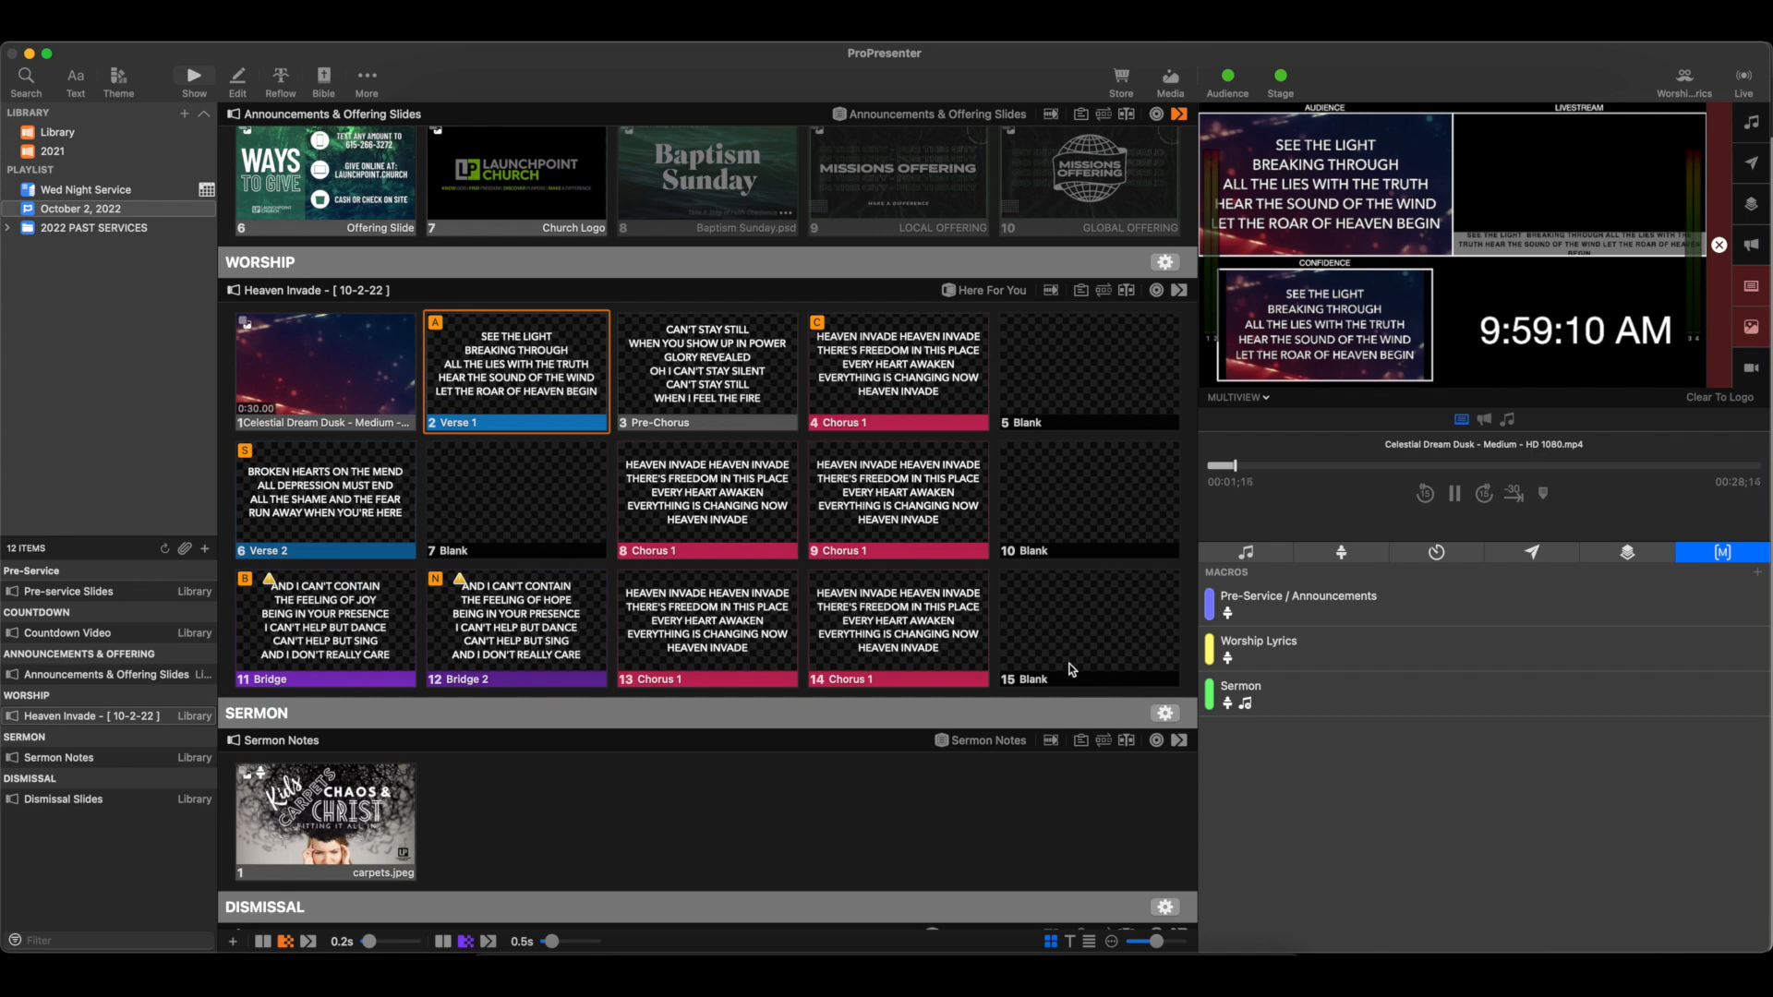
scroll(1066, 663, "up", 5)
scroll(1064, 664, "up", 4)
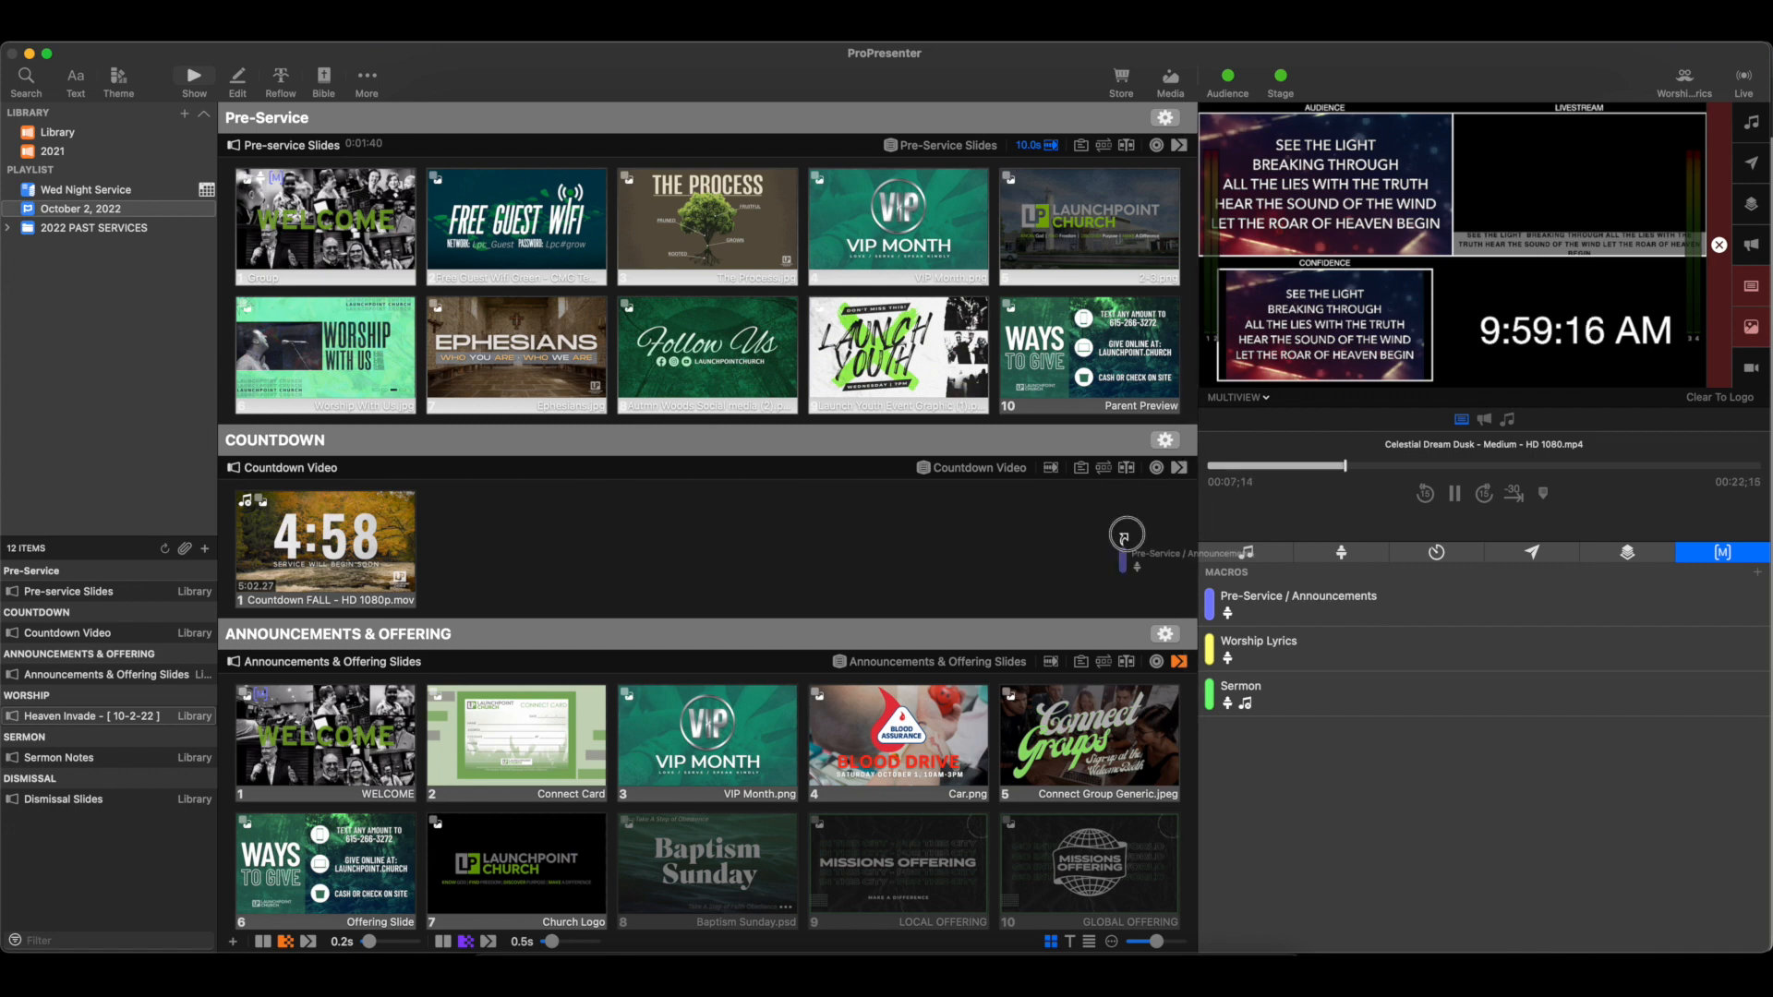
left_click(378, 219)
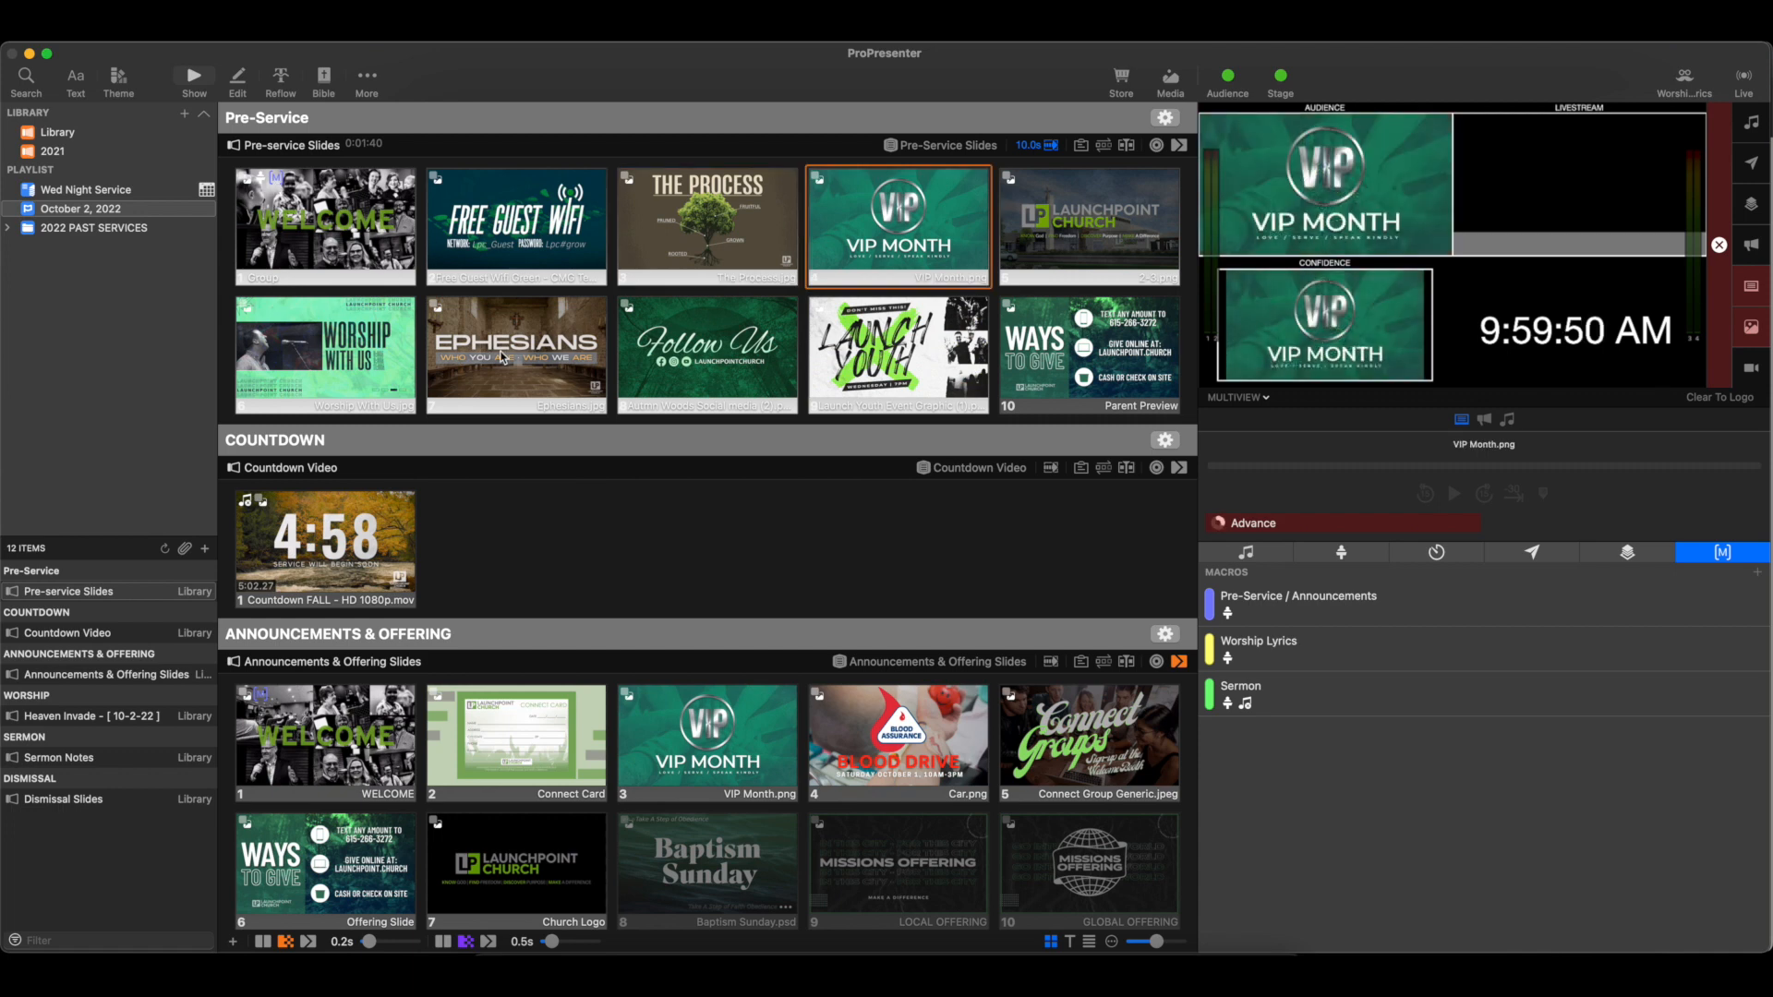
Step: Restart the Pre-service Slides loop from the Welcome slide, and play the countdown video with the volume raised
scroll(539, 346, "down", 5)
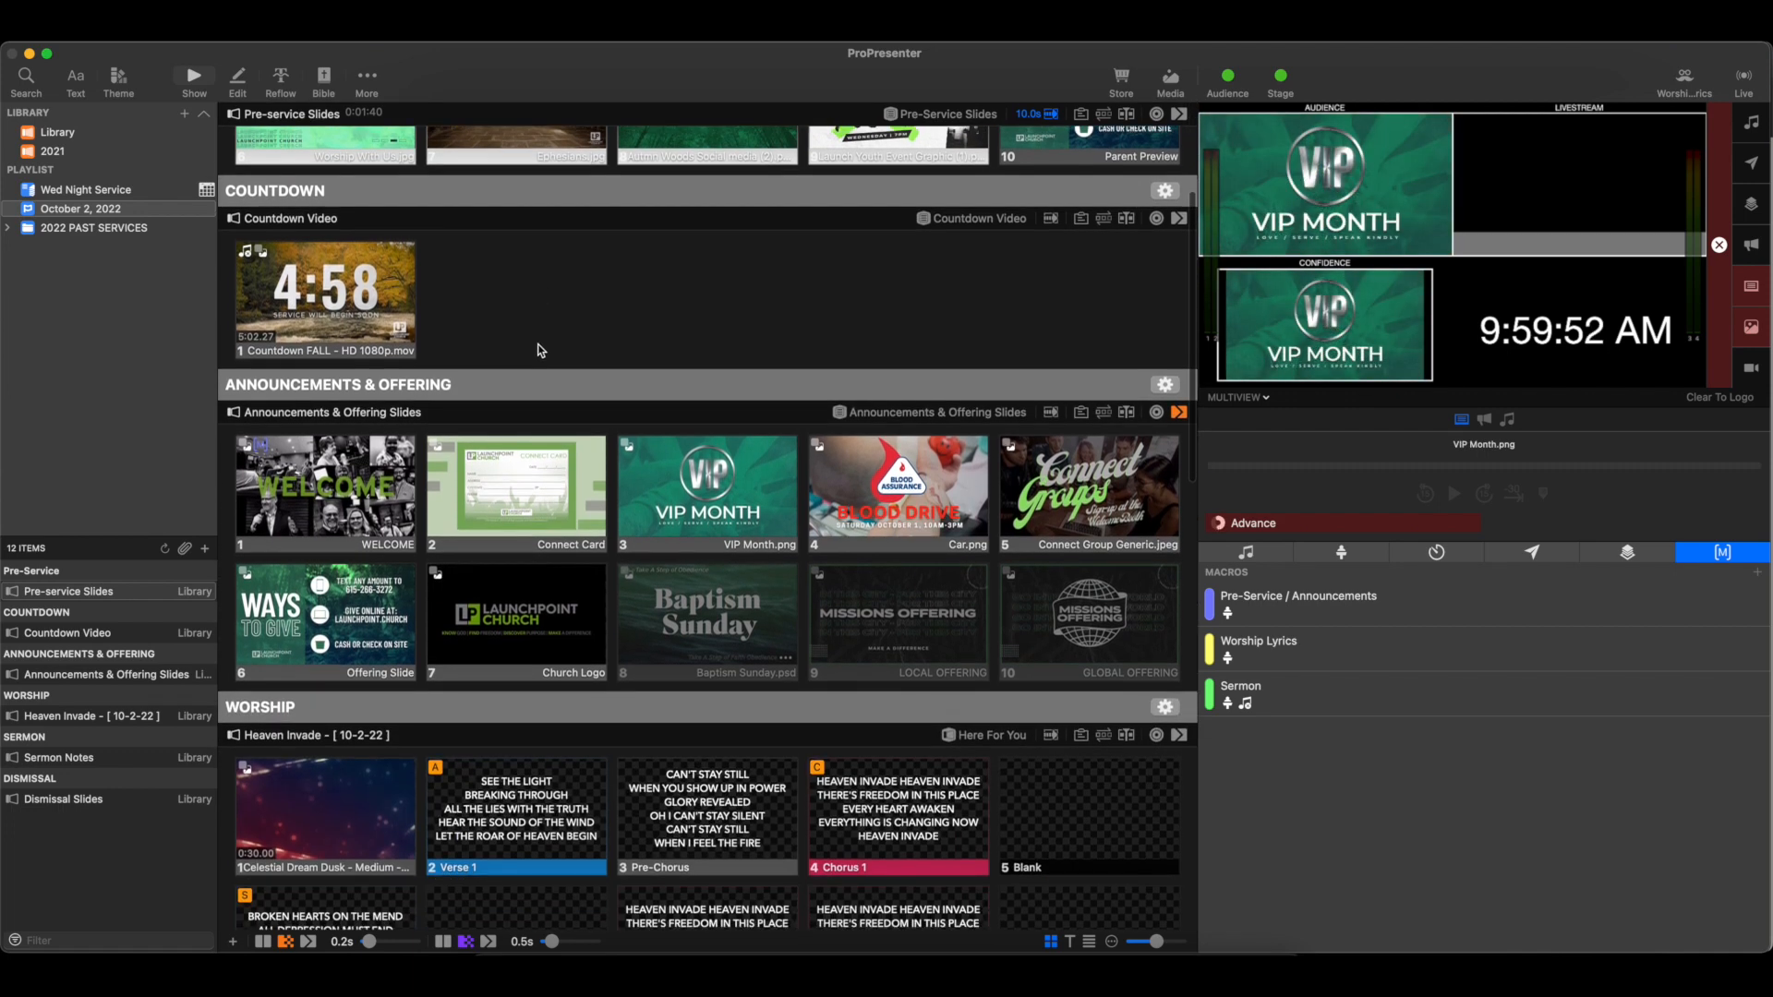
scroll(480, 345, "up", 5)
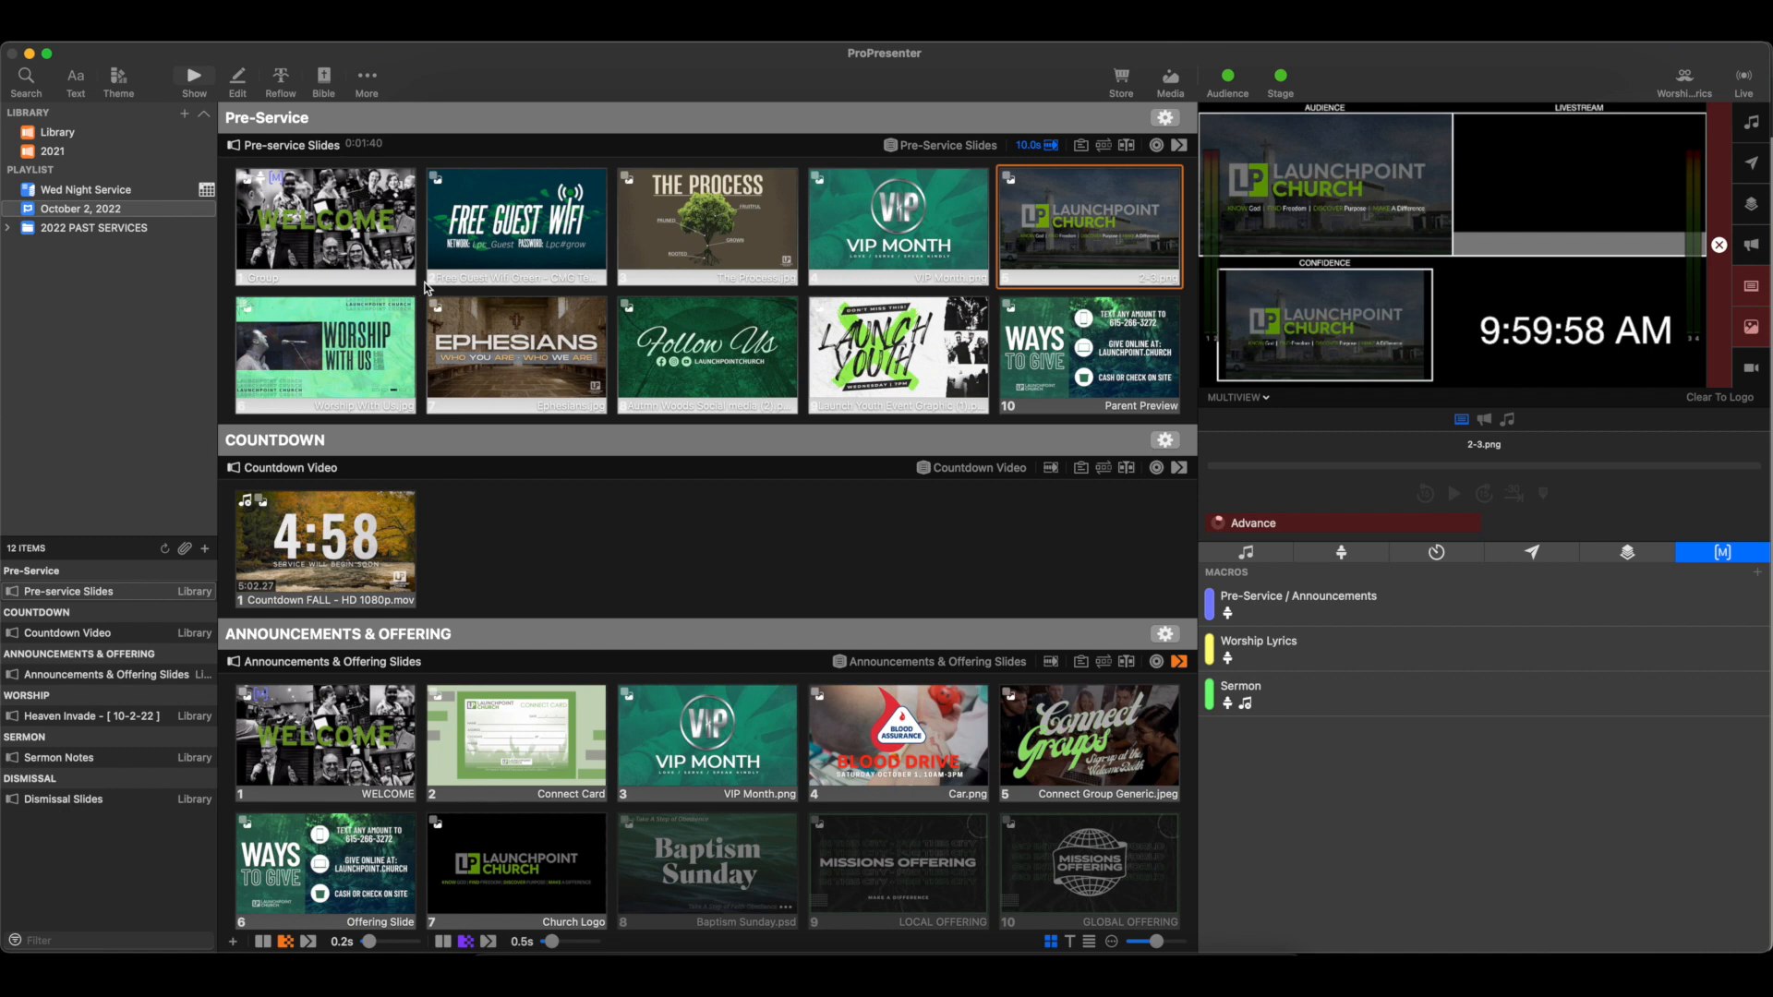
left_click(341, 219)
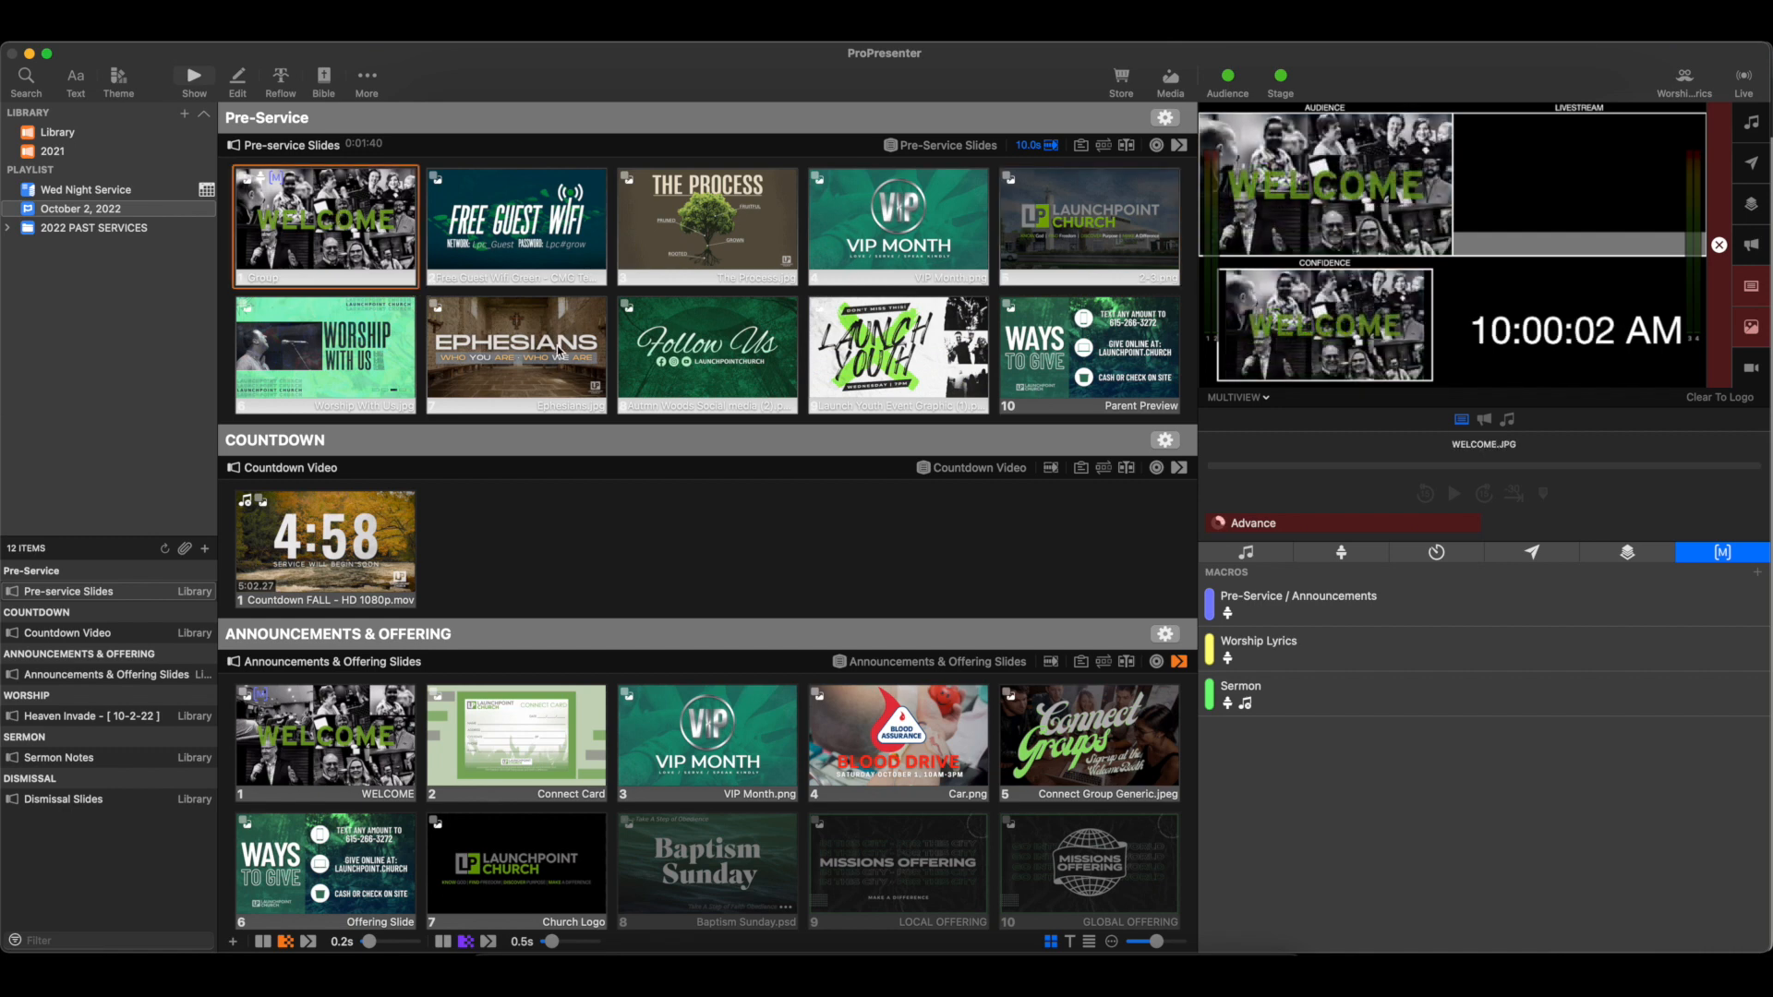
left_click(347, 529)
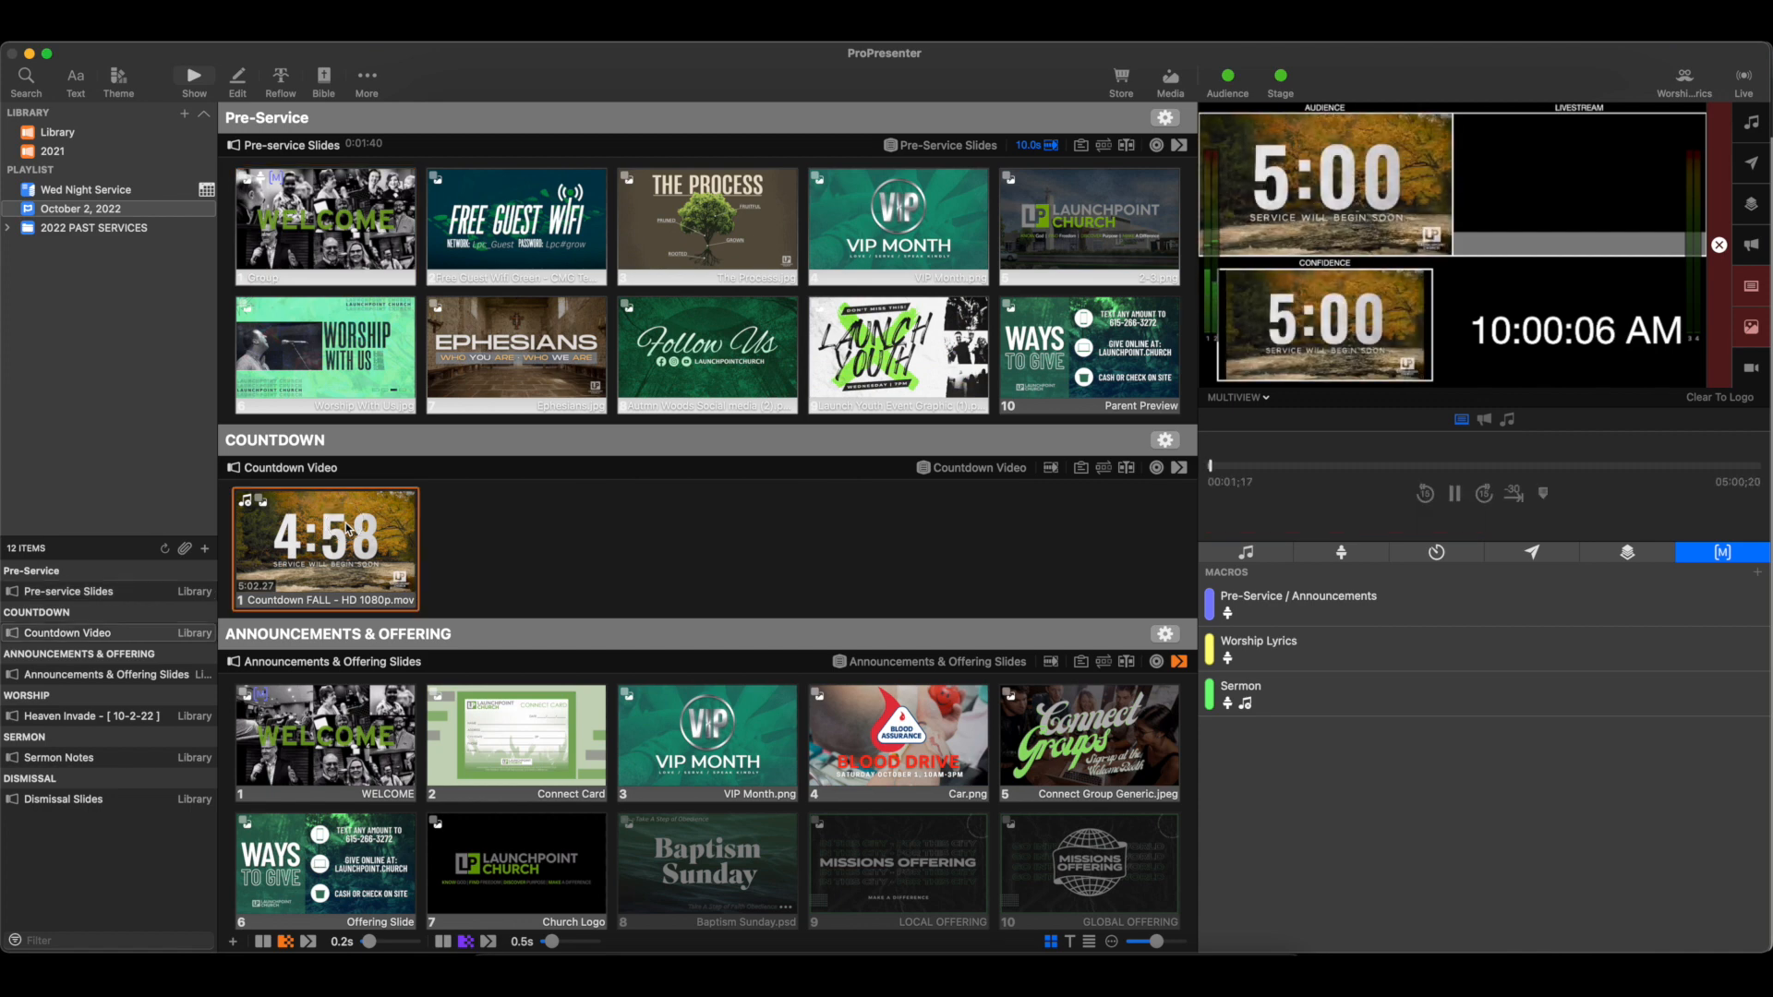
key("XF86AudioRaiseVolume")
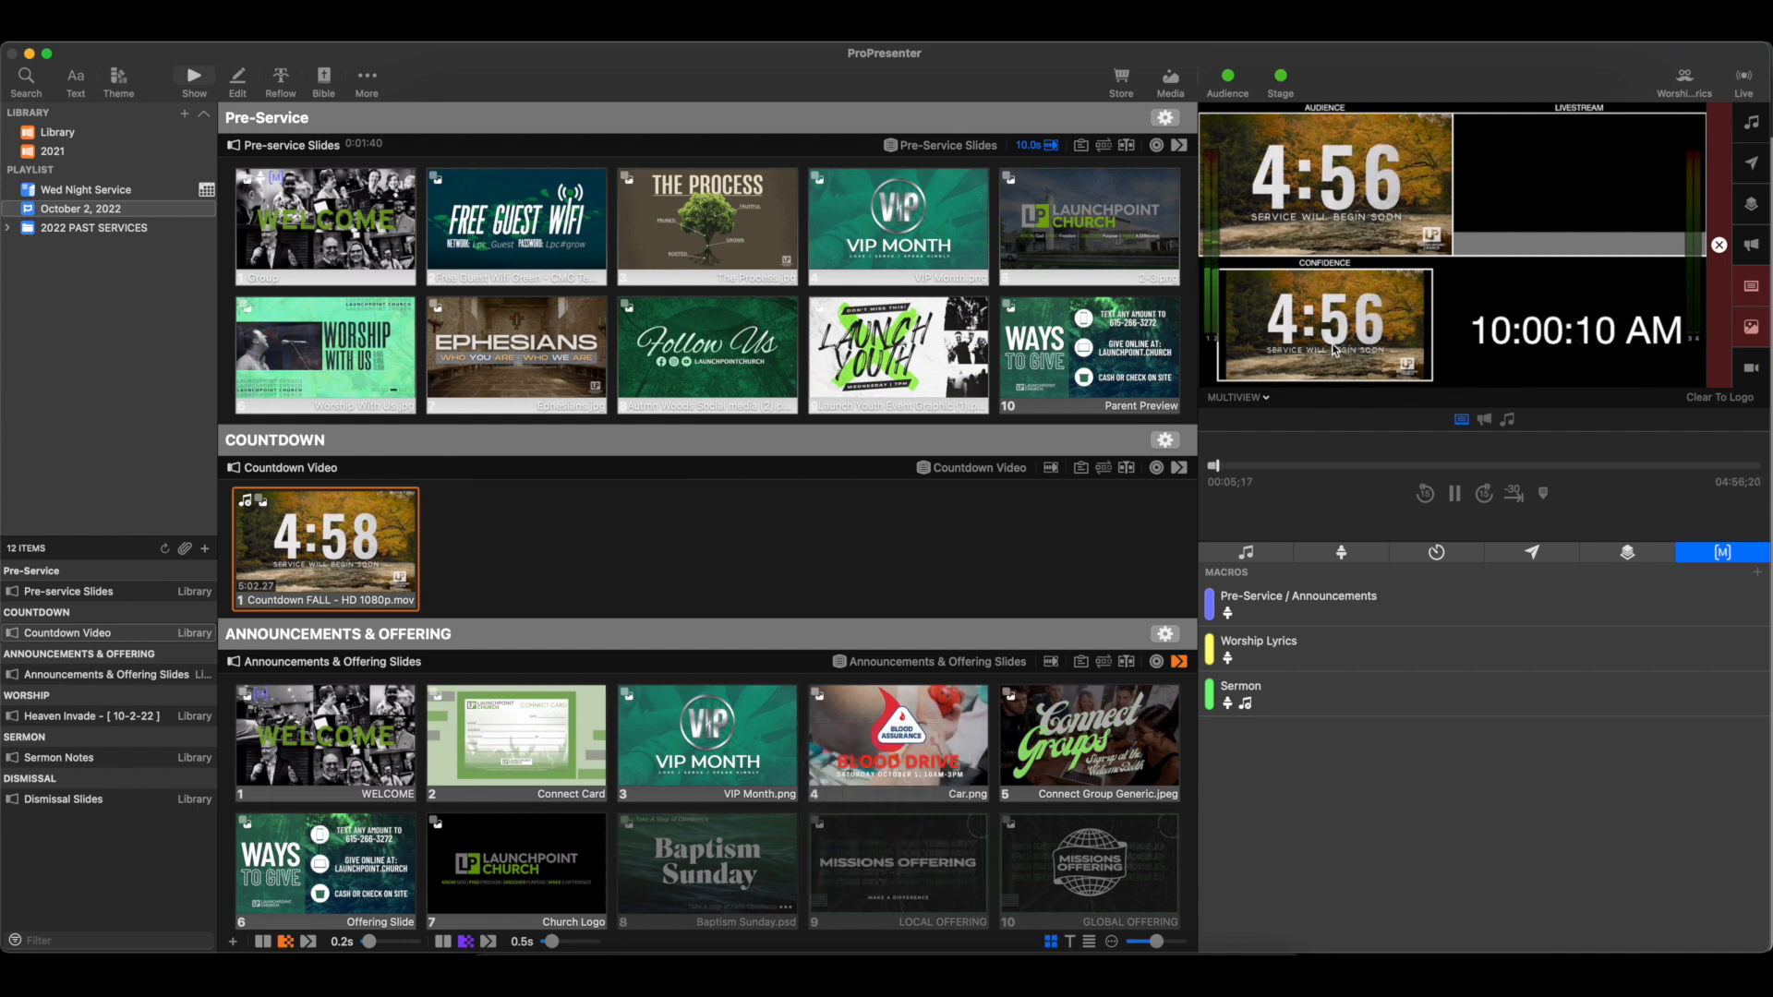
Step: Clear all live outputs and trigger the Welcome slides of Pre-service Slides and Announcements & Offering Slides
left_click(1719, 245)
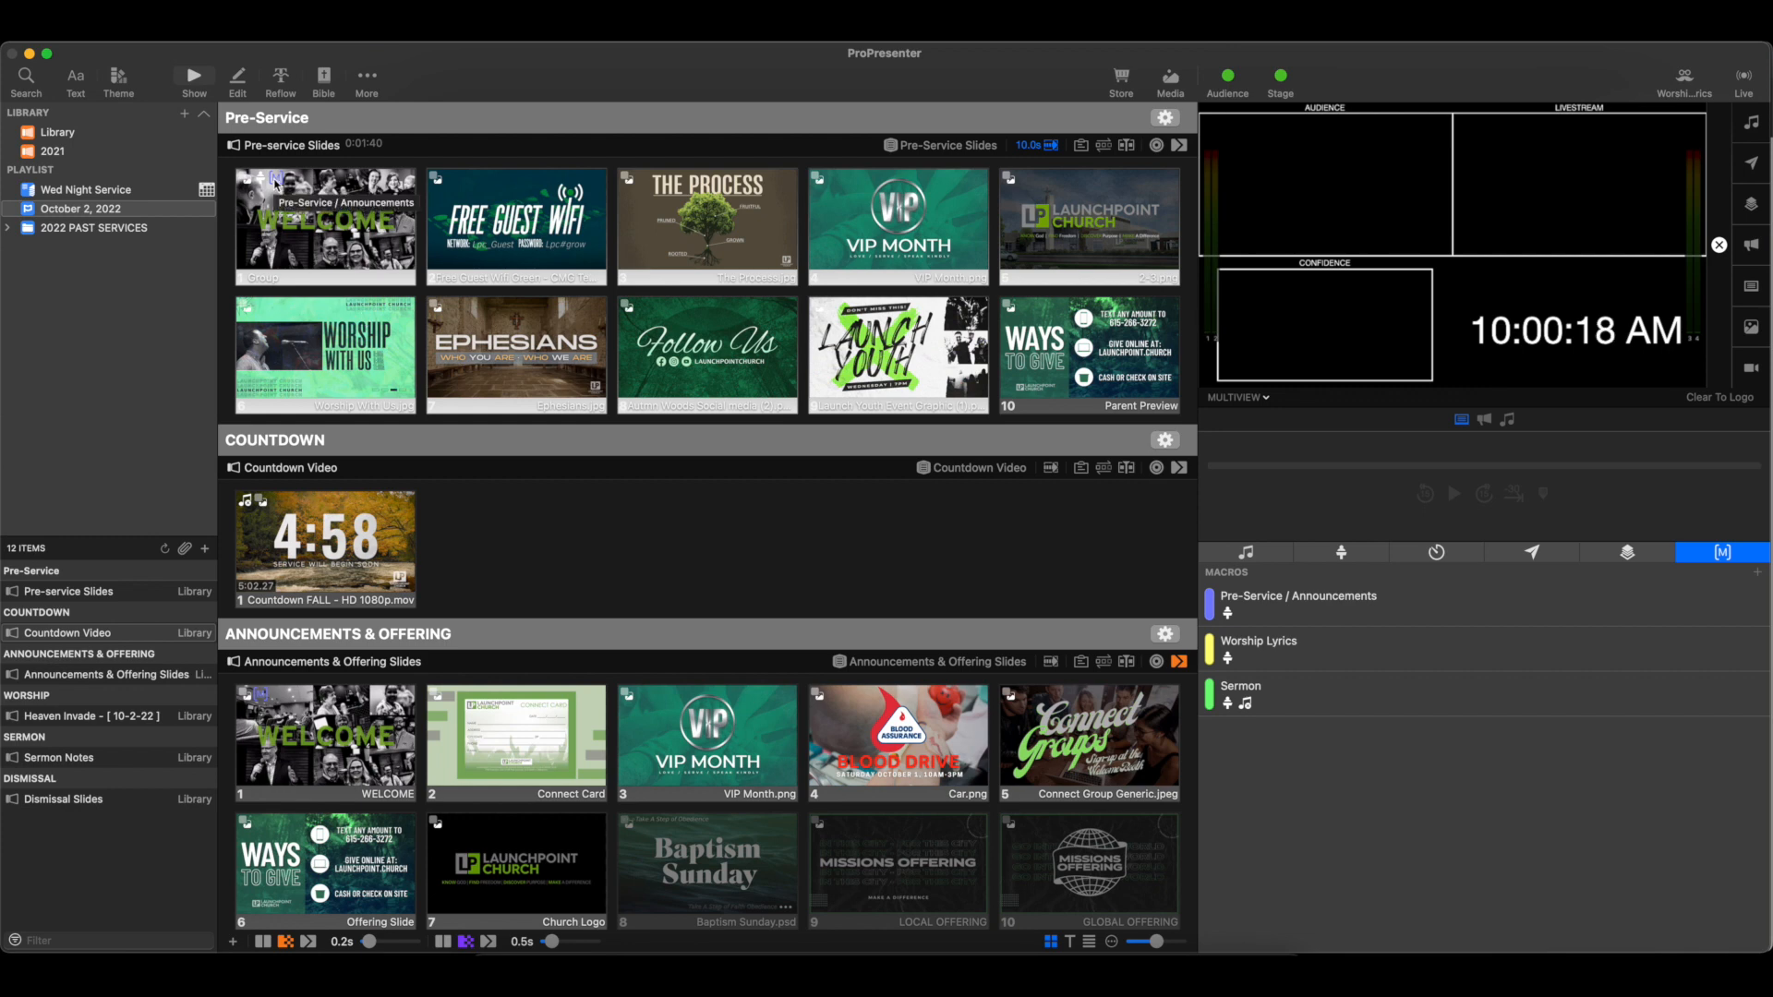
left_click(354, 226)
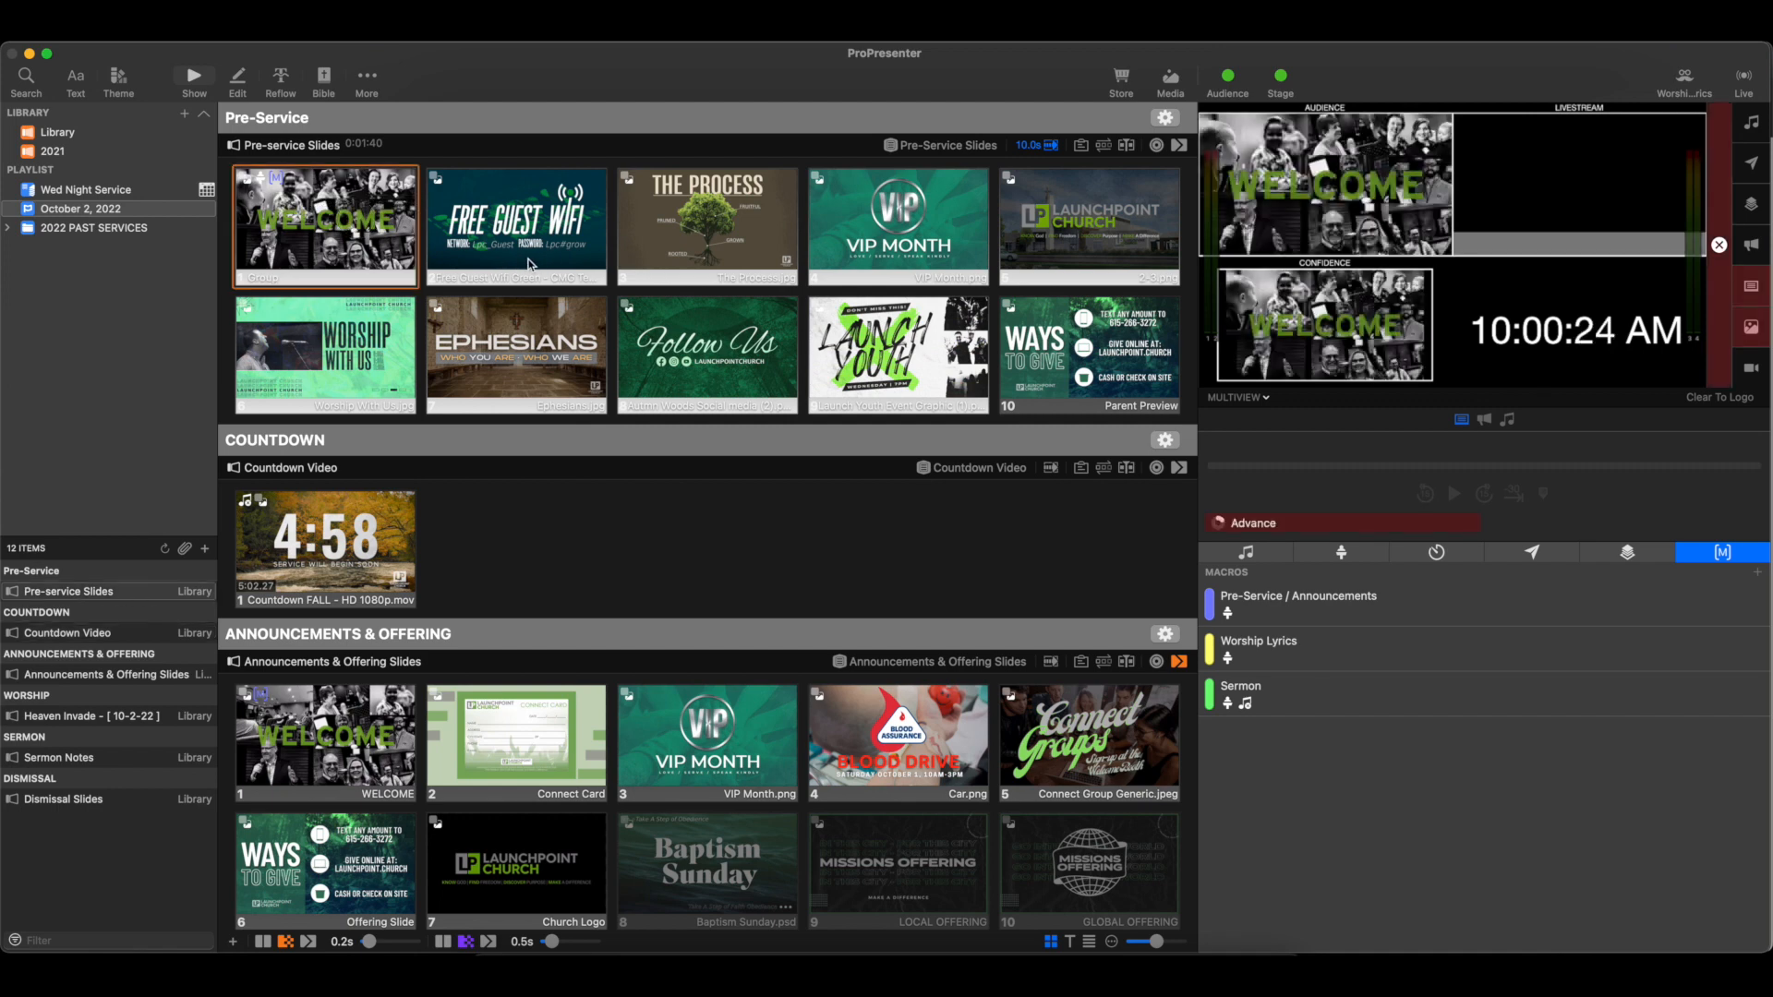
scroll(530, 265, "down", 5)
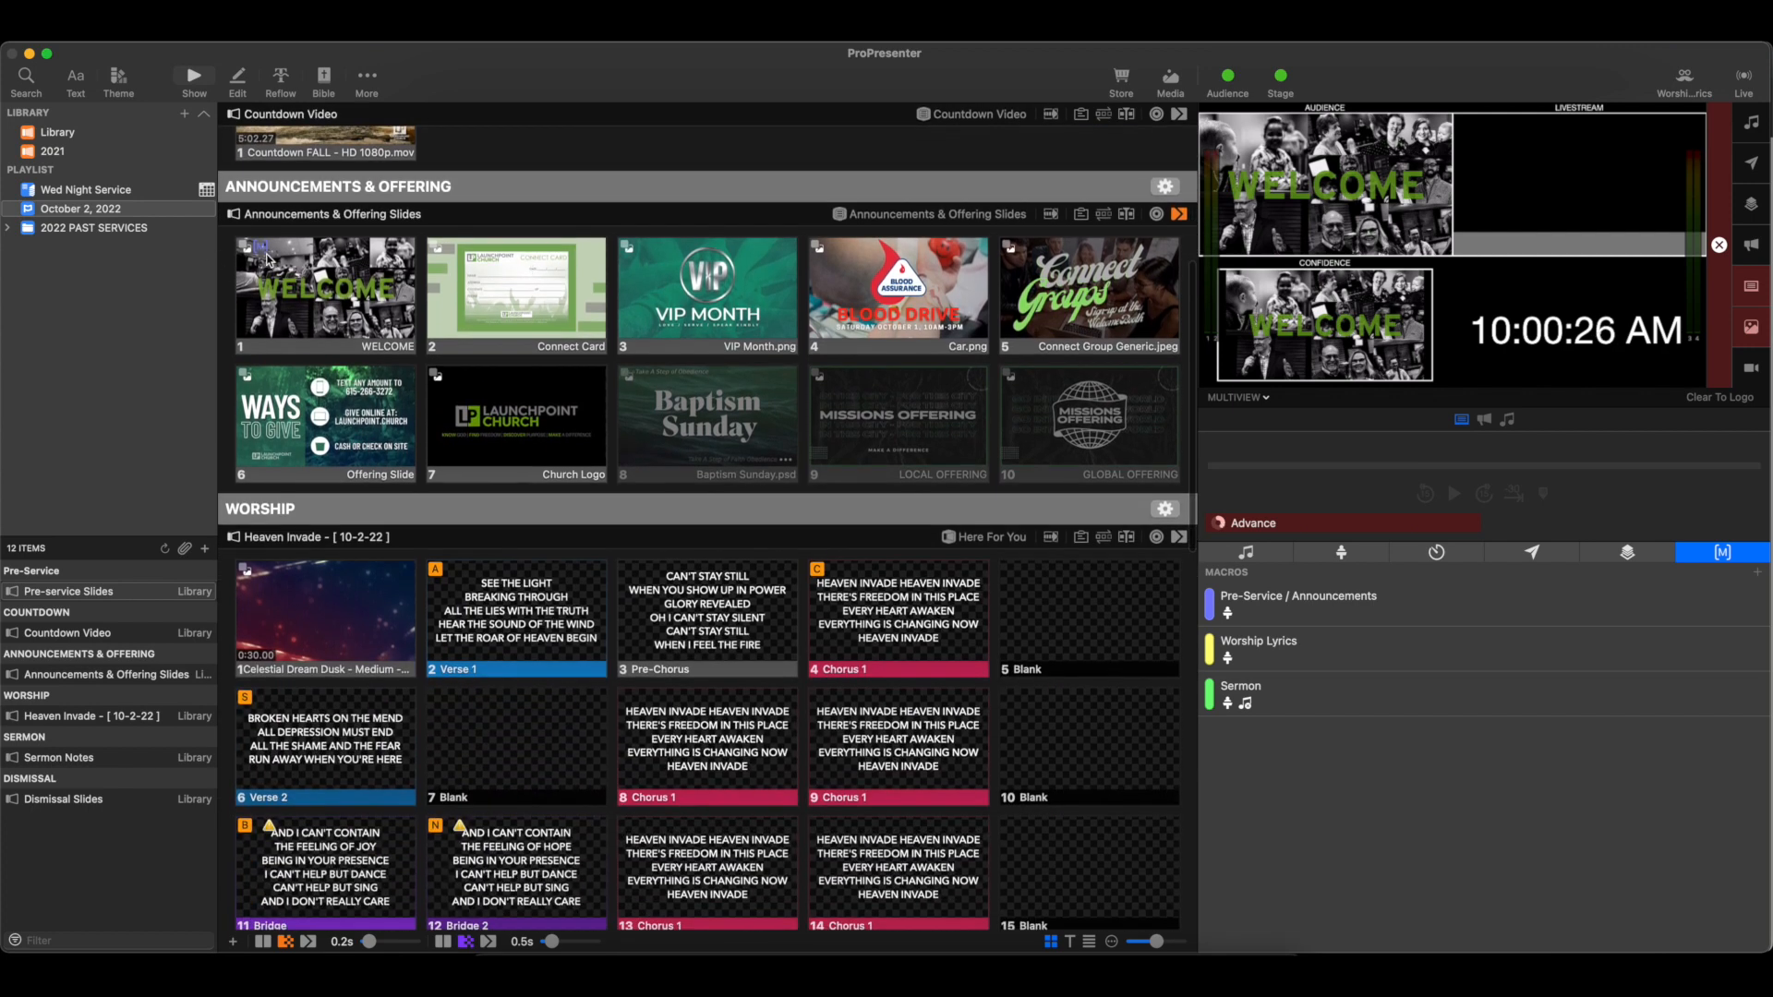
left_click(330, 276)
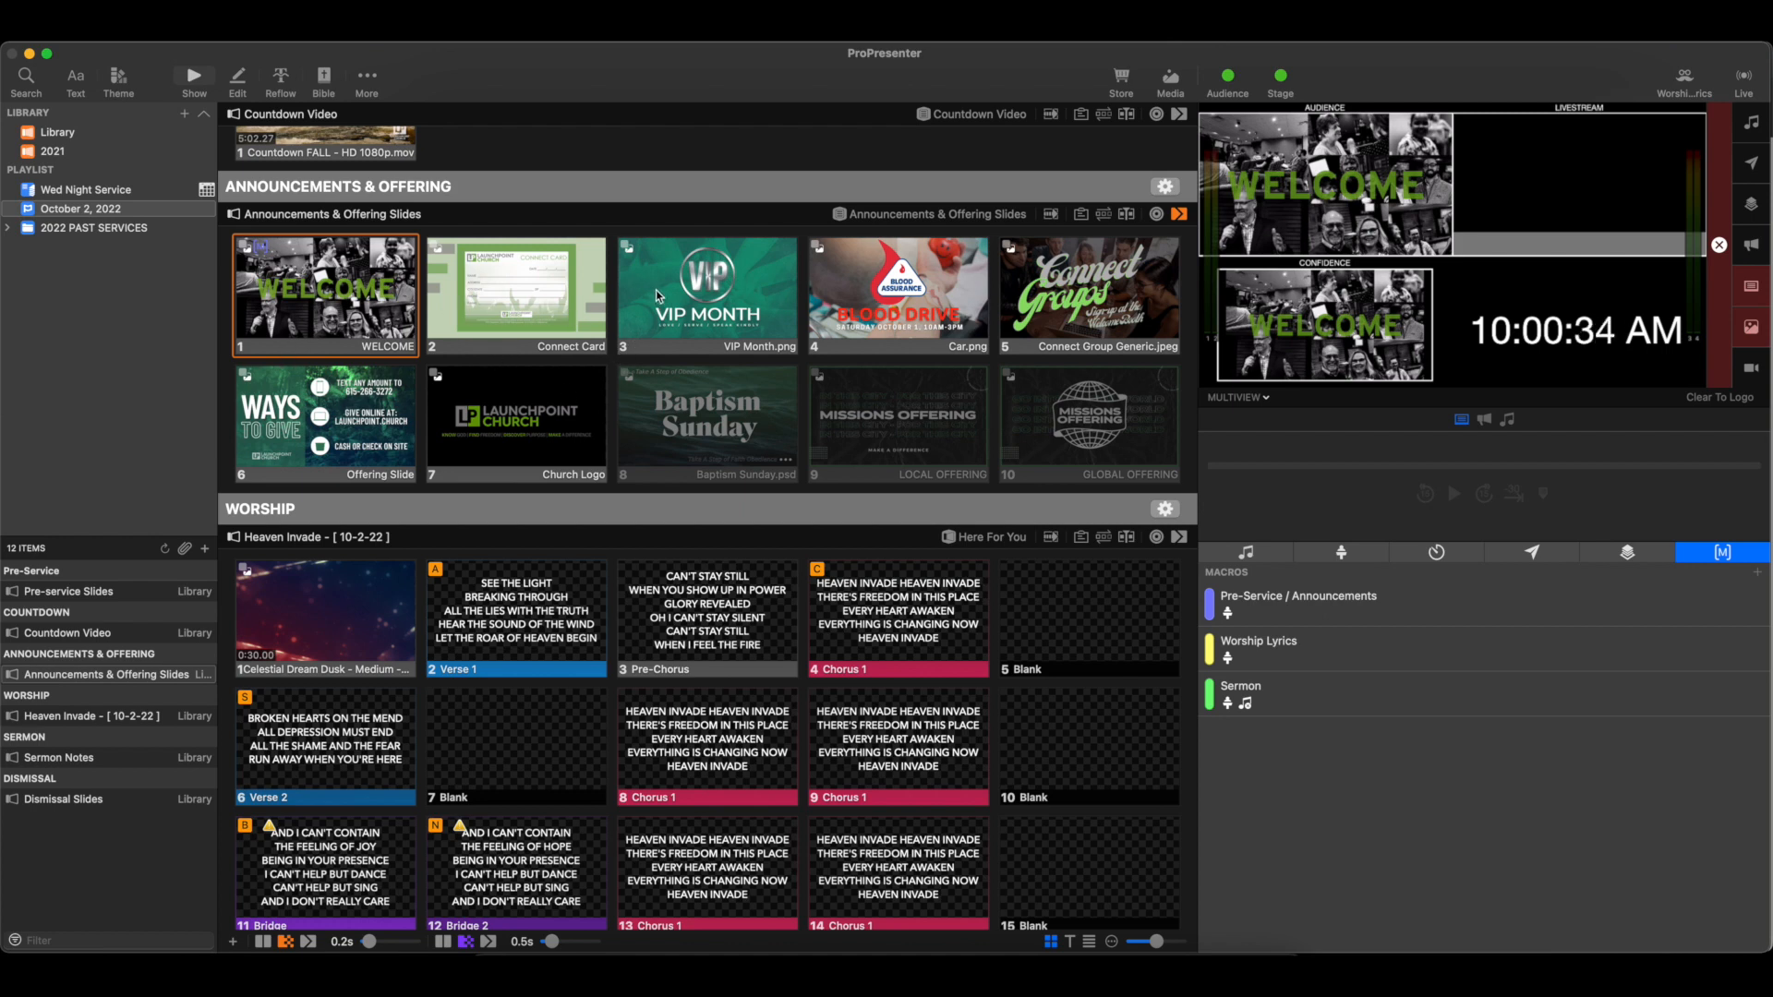
Step: Attach the Worship Lyrics macro to the Celestial Dream Dusk cue in Heaven Invade and trigger the cue
scroll(534, 293, "down", 1)
scroll(533, 293, "down", 3)
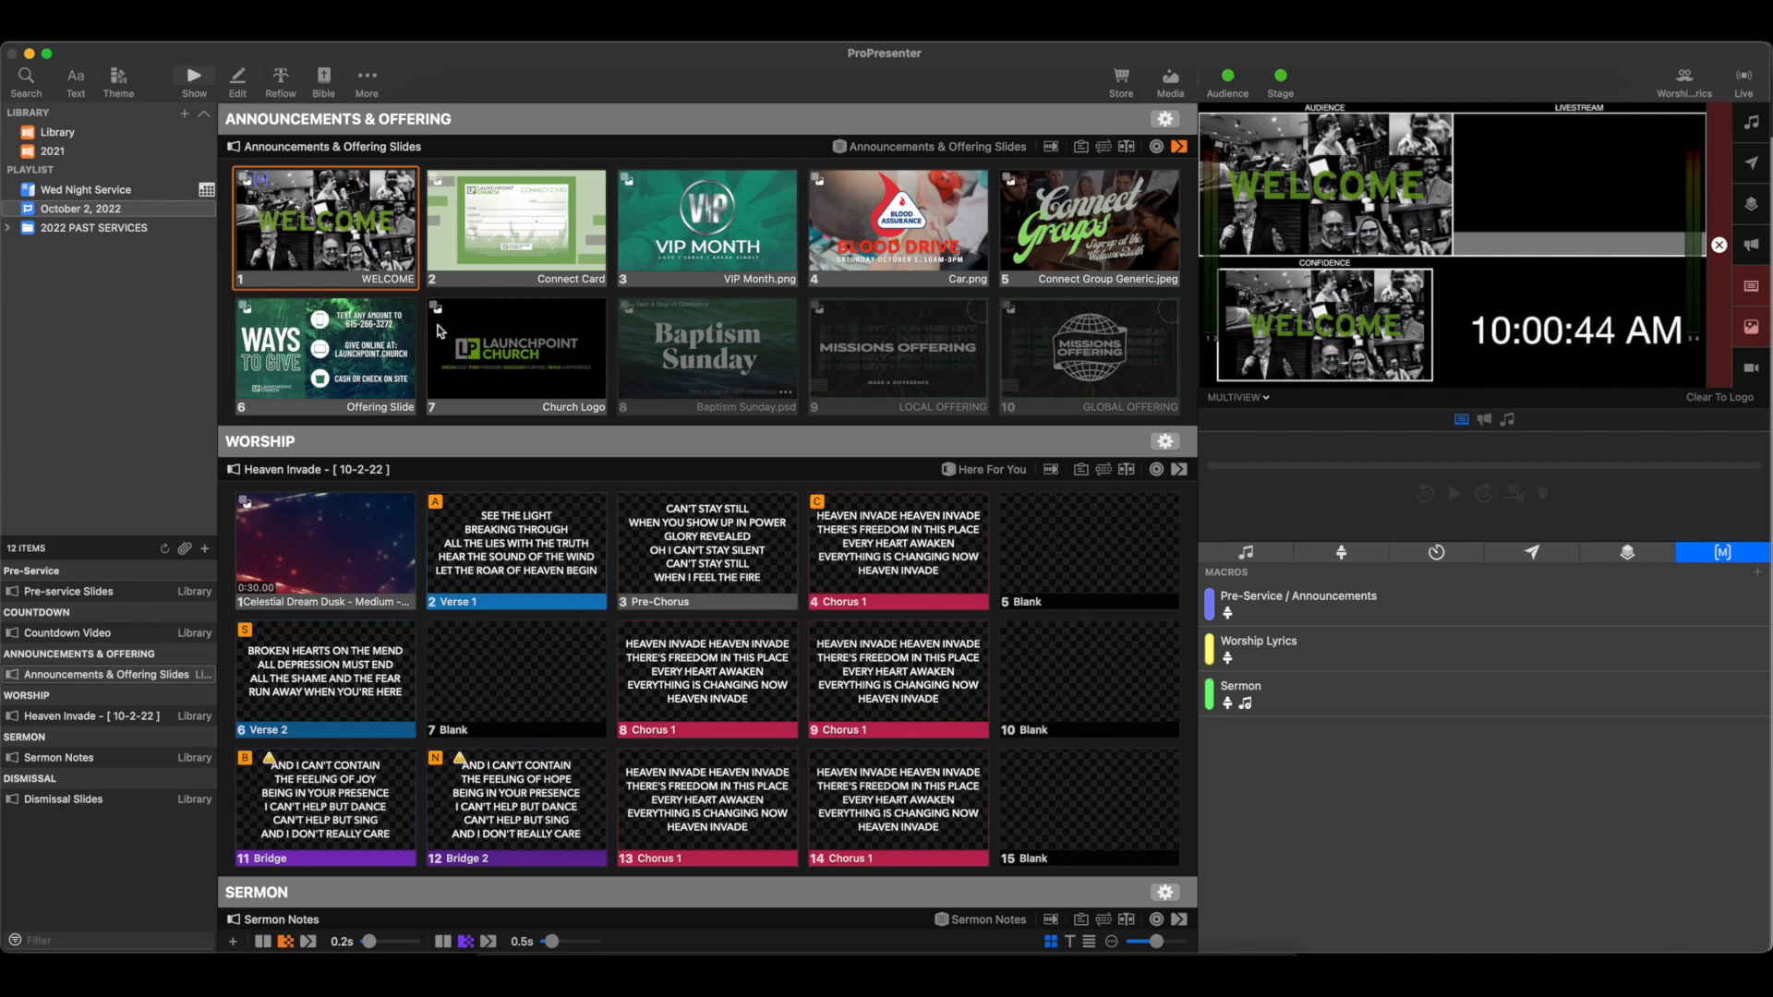
scroll(441, 324, "down", 3)
scroll(1069, 569, "down", 2)
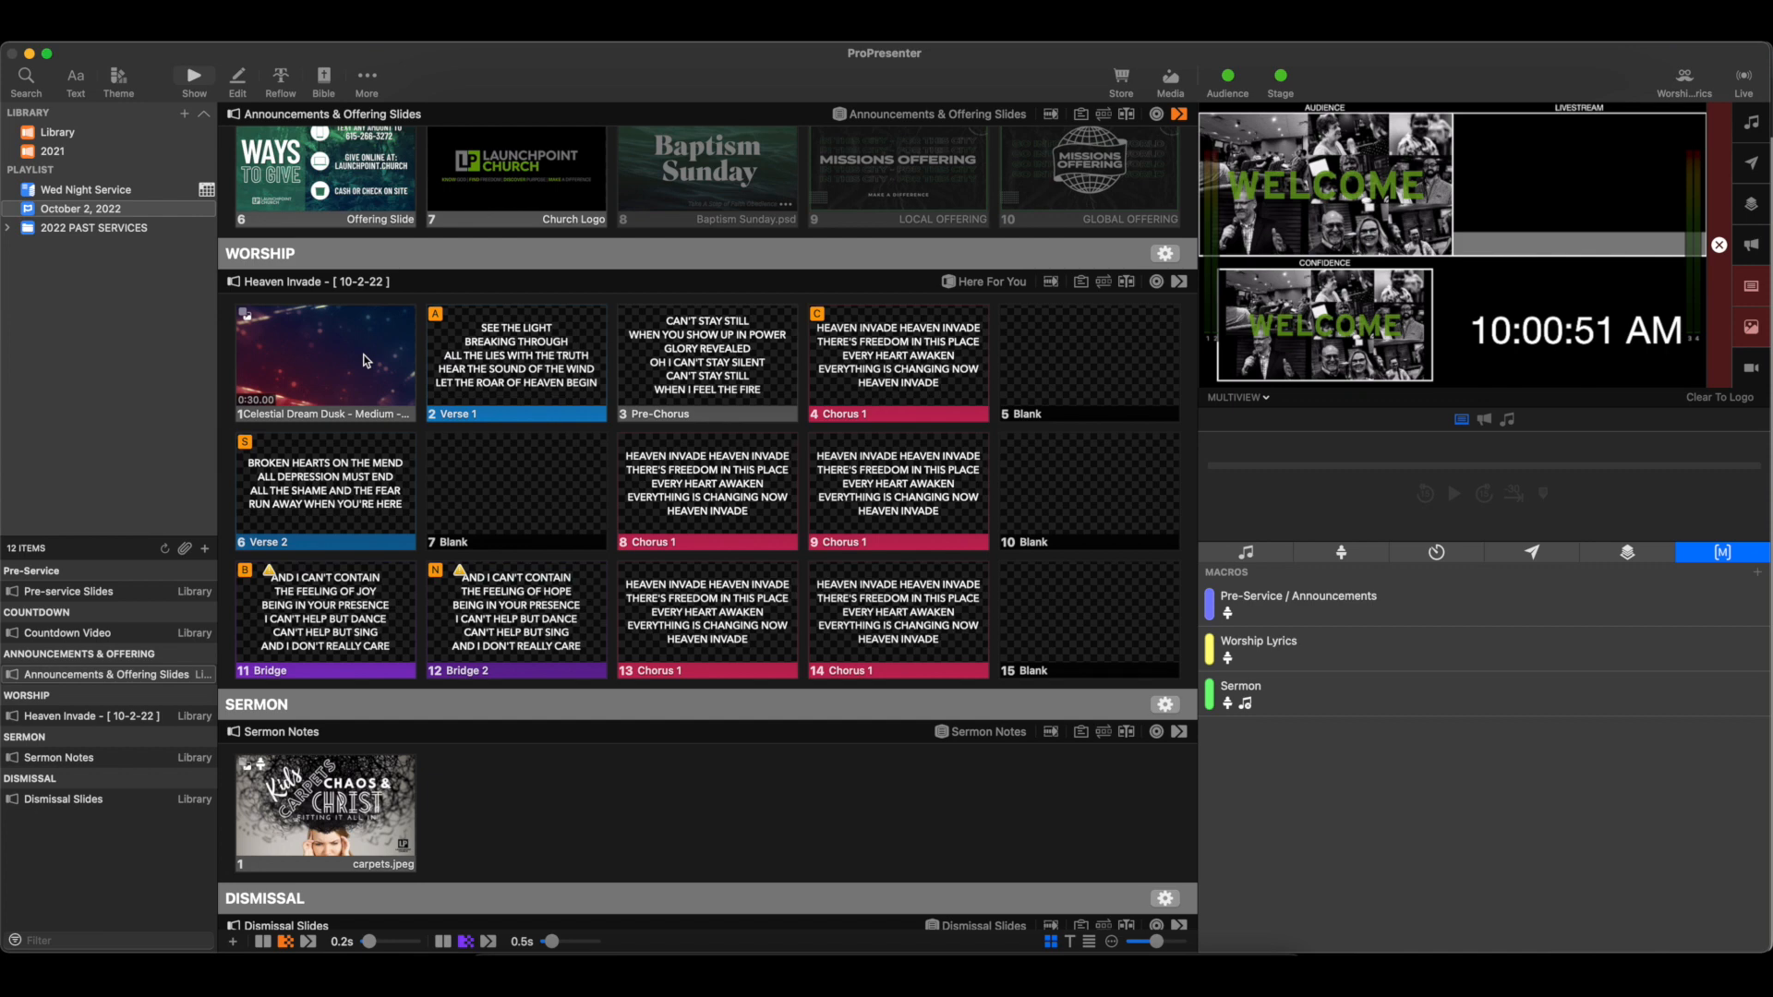
left_click_drag(1286, 650, 377, 352)
left_click(355, 336)
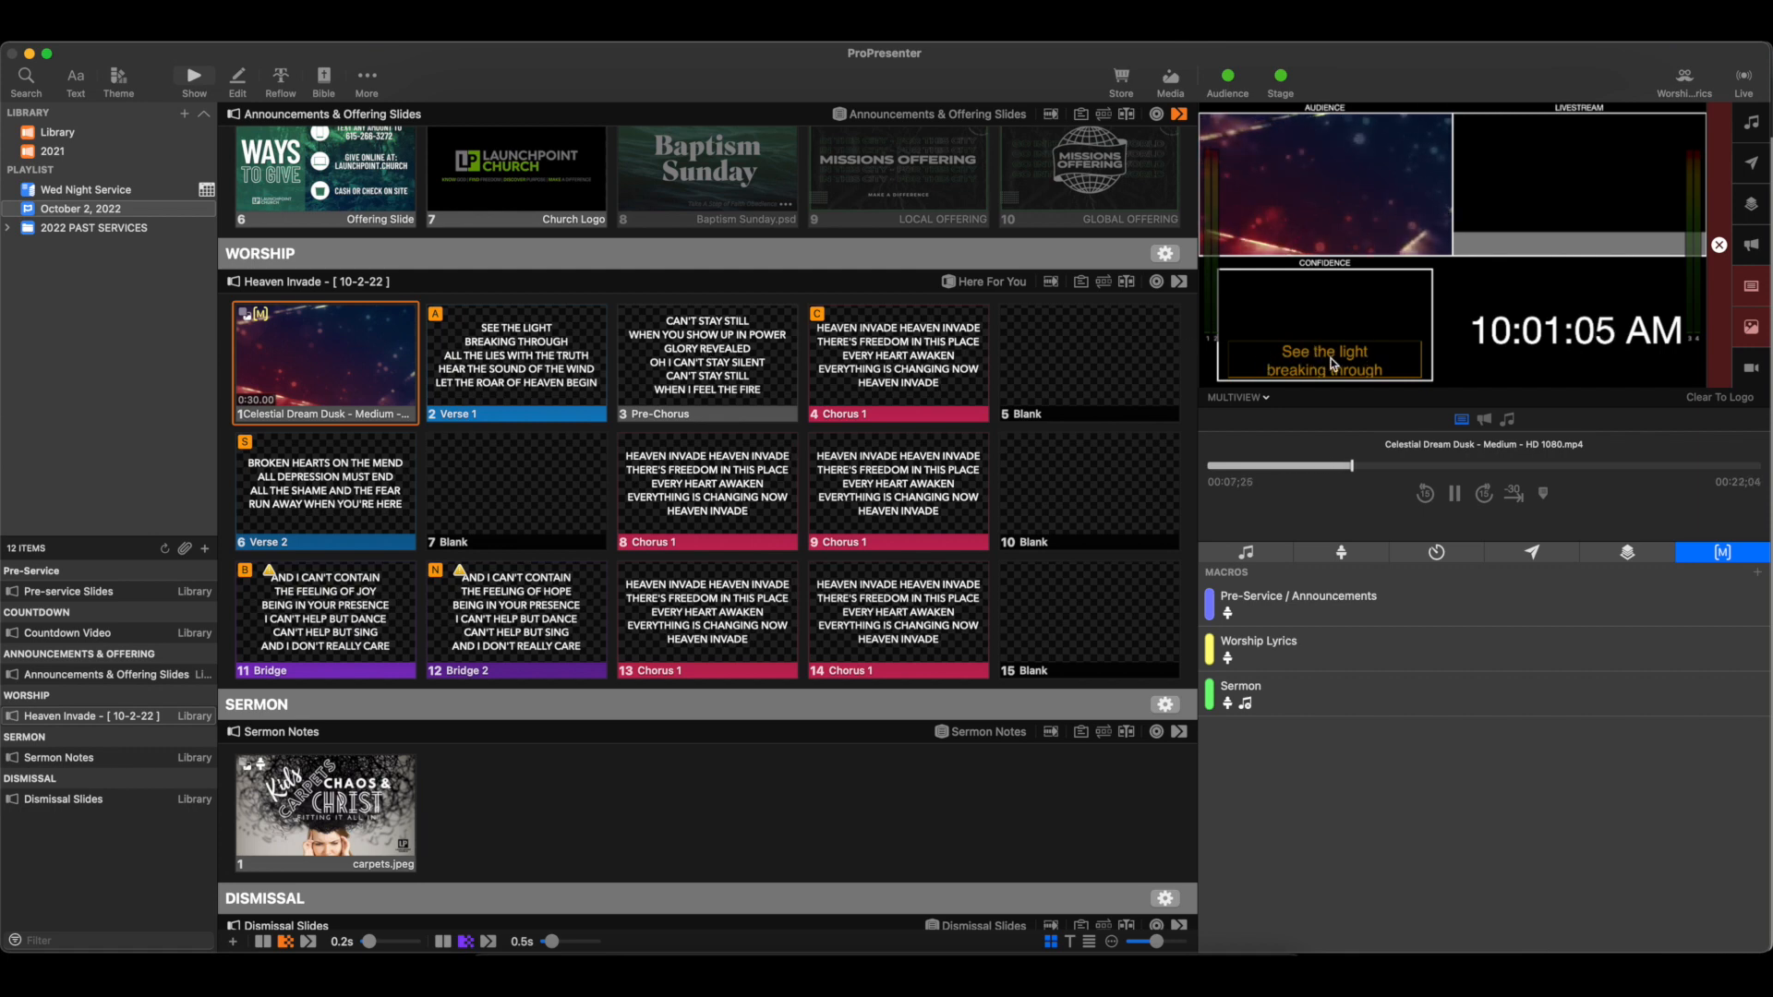
Step: Run Heaven Invade live through Verse 1, Pre-Chorus and Chorus 1, and return to the Celestial Dream Dusk cue
left_click(539, 363)
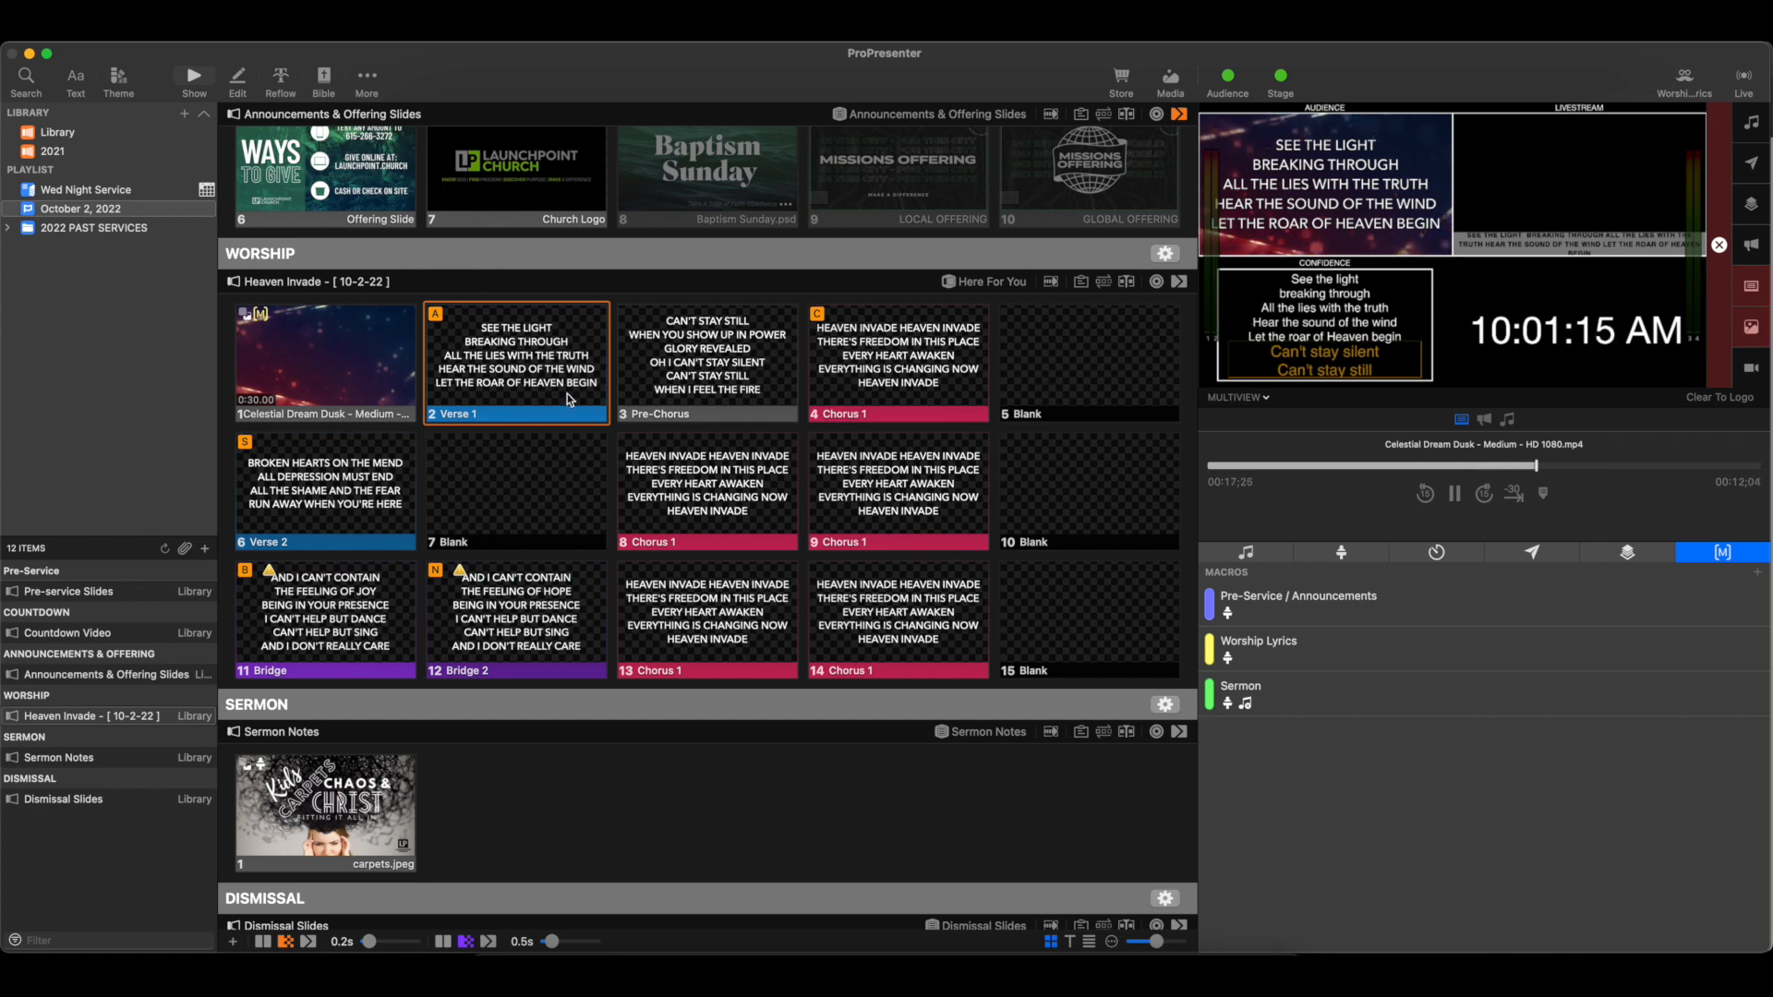
left_click(716, 379)
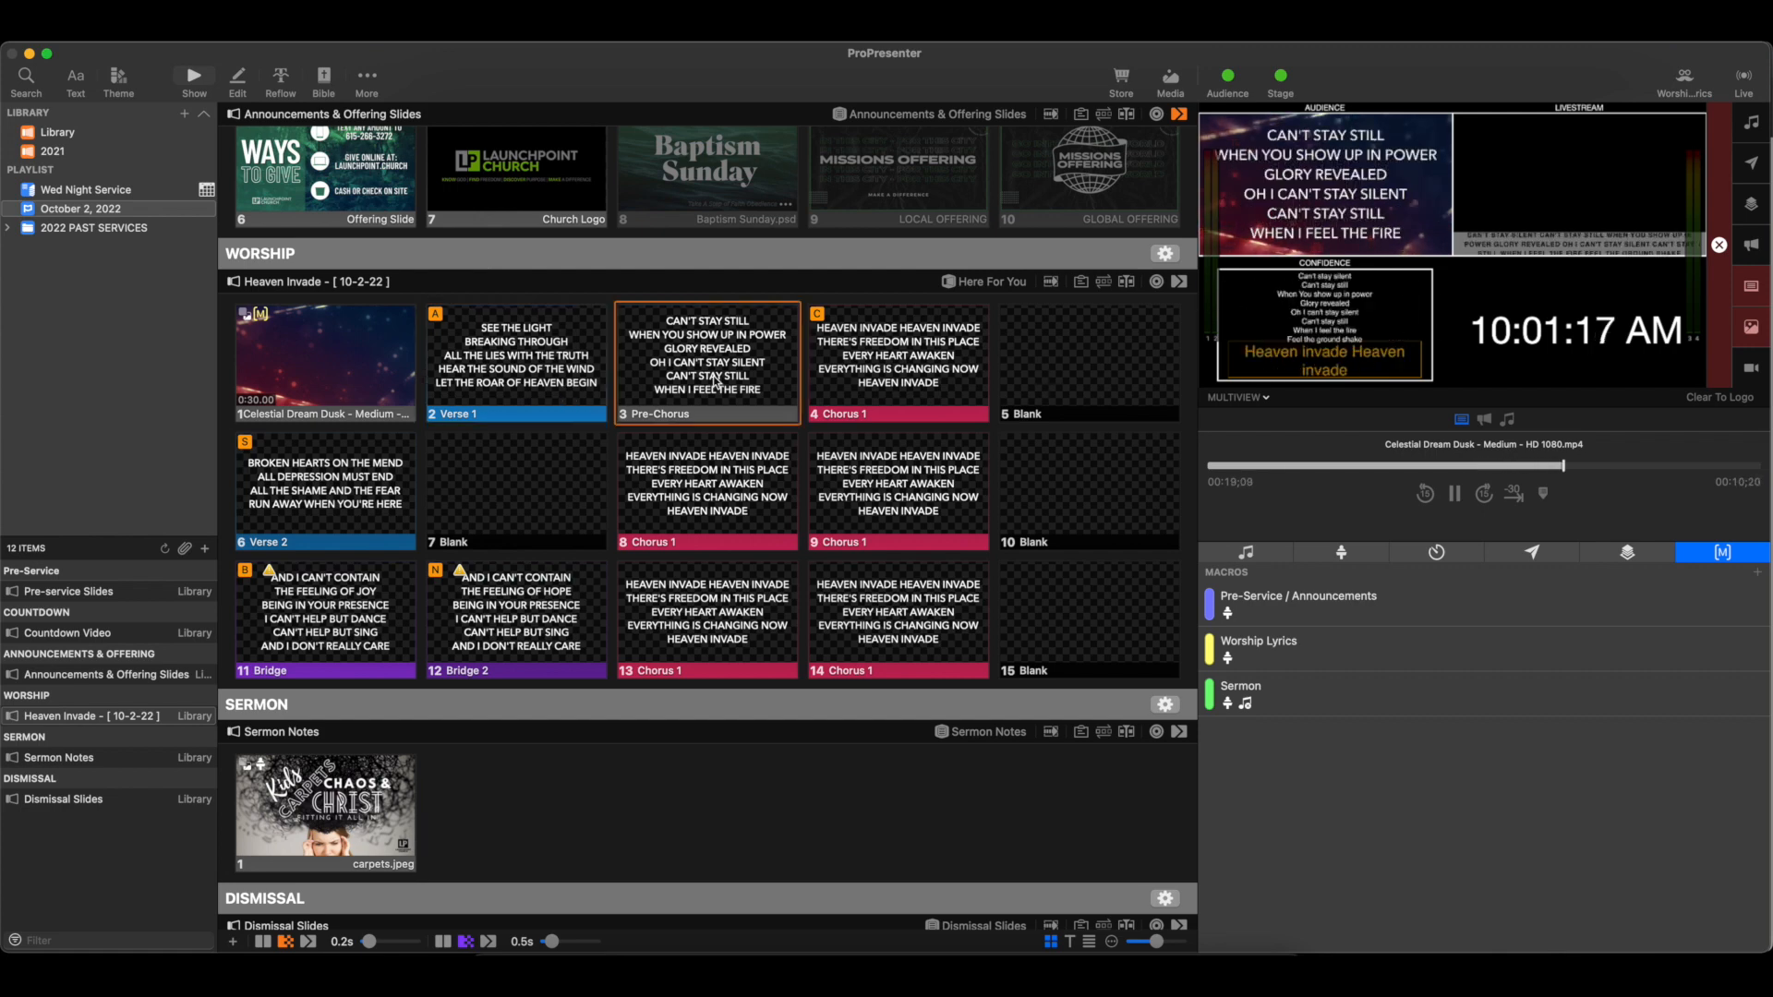
left_click(891, 369)
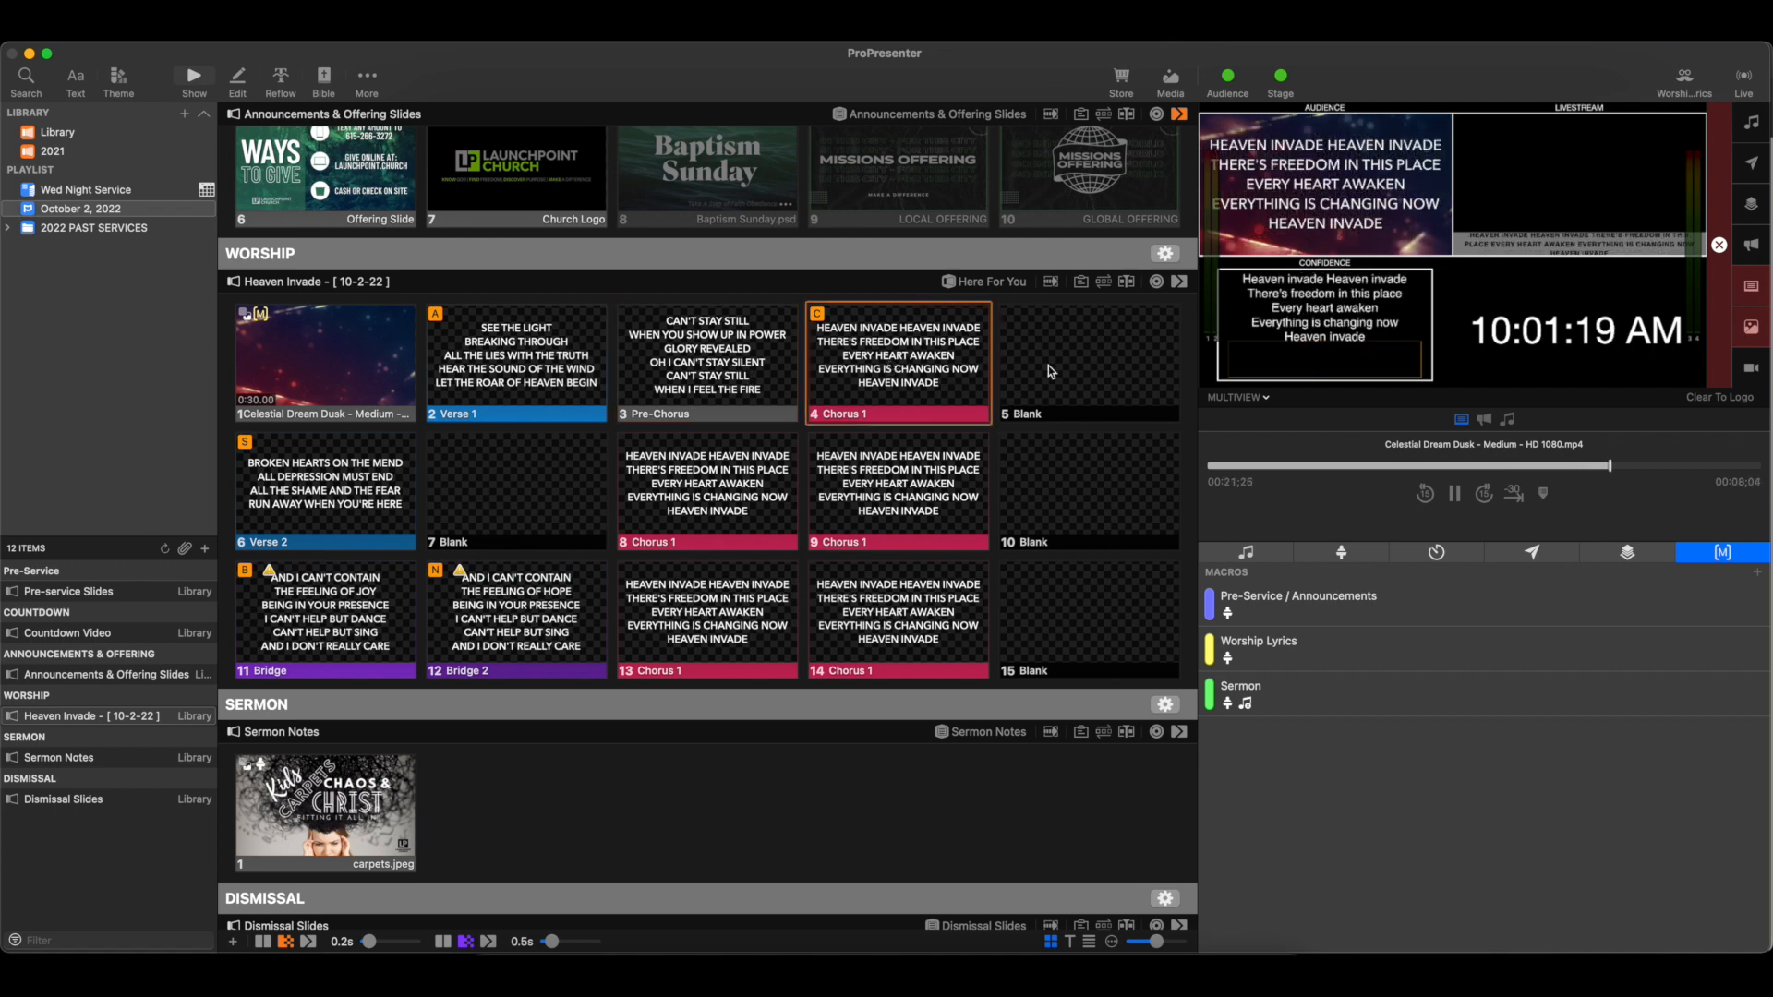
left_click(736, 363)
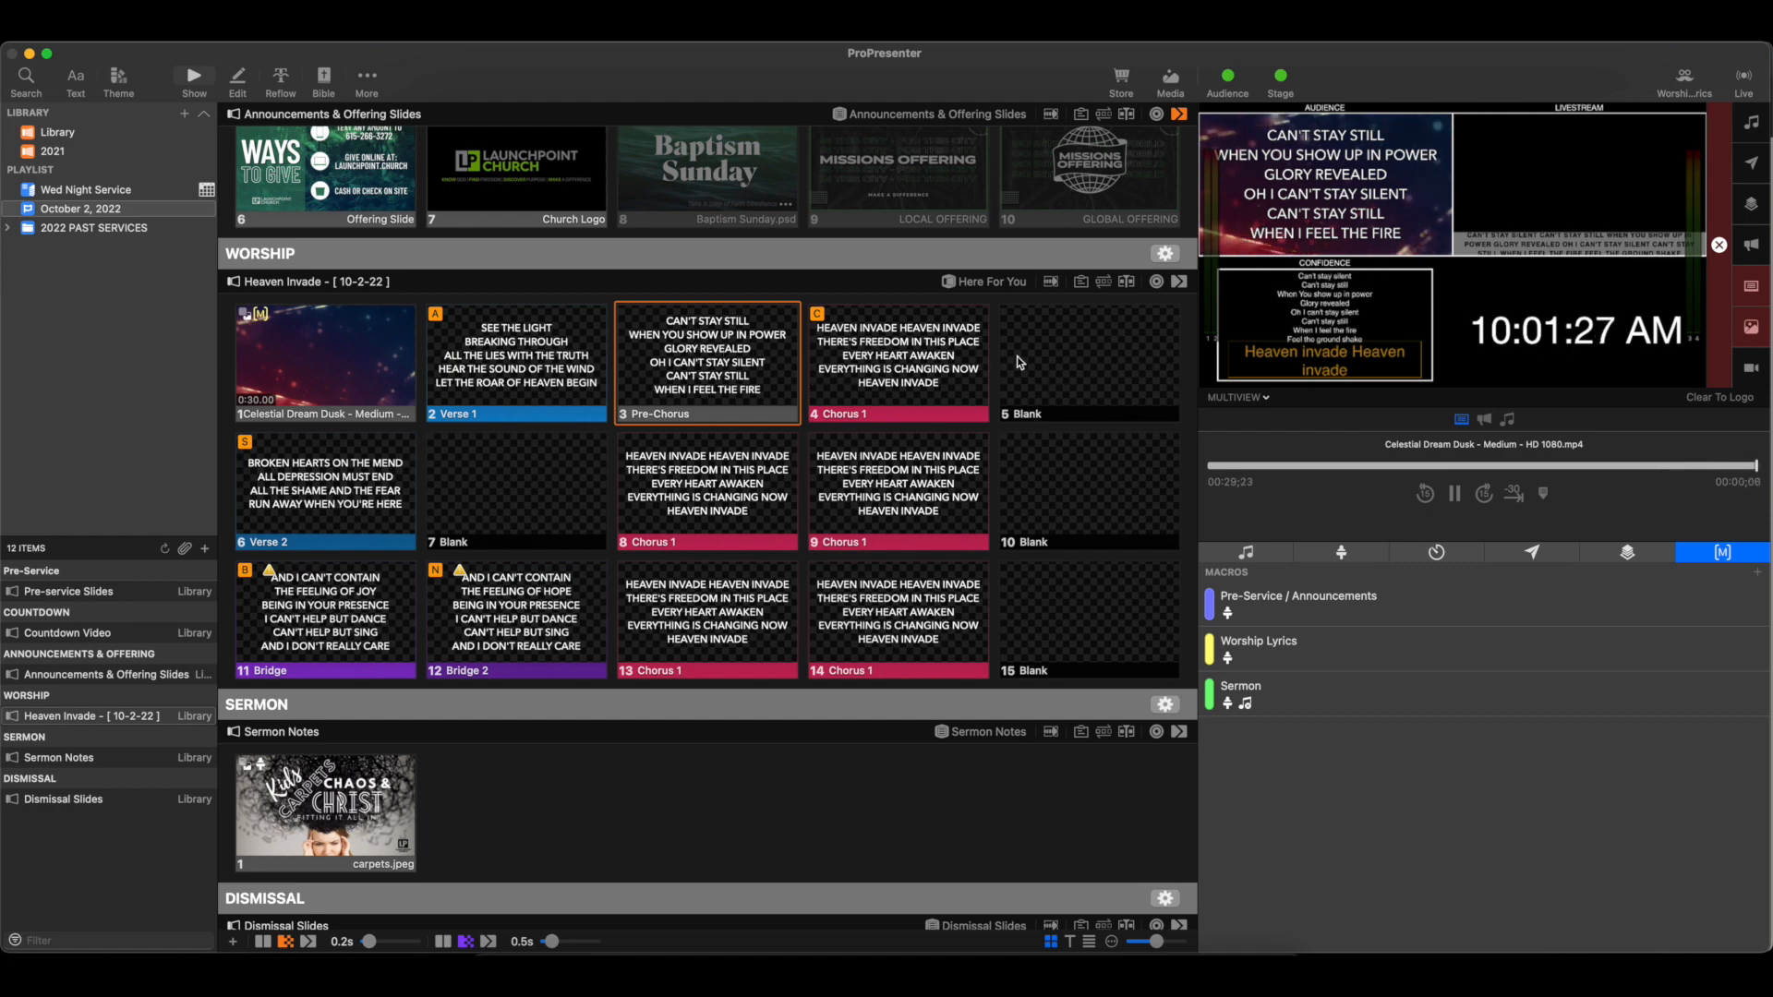
left_click(376, 365)
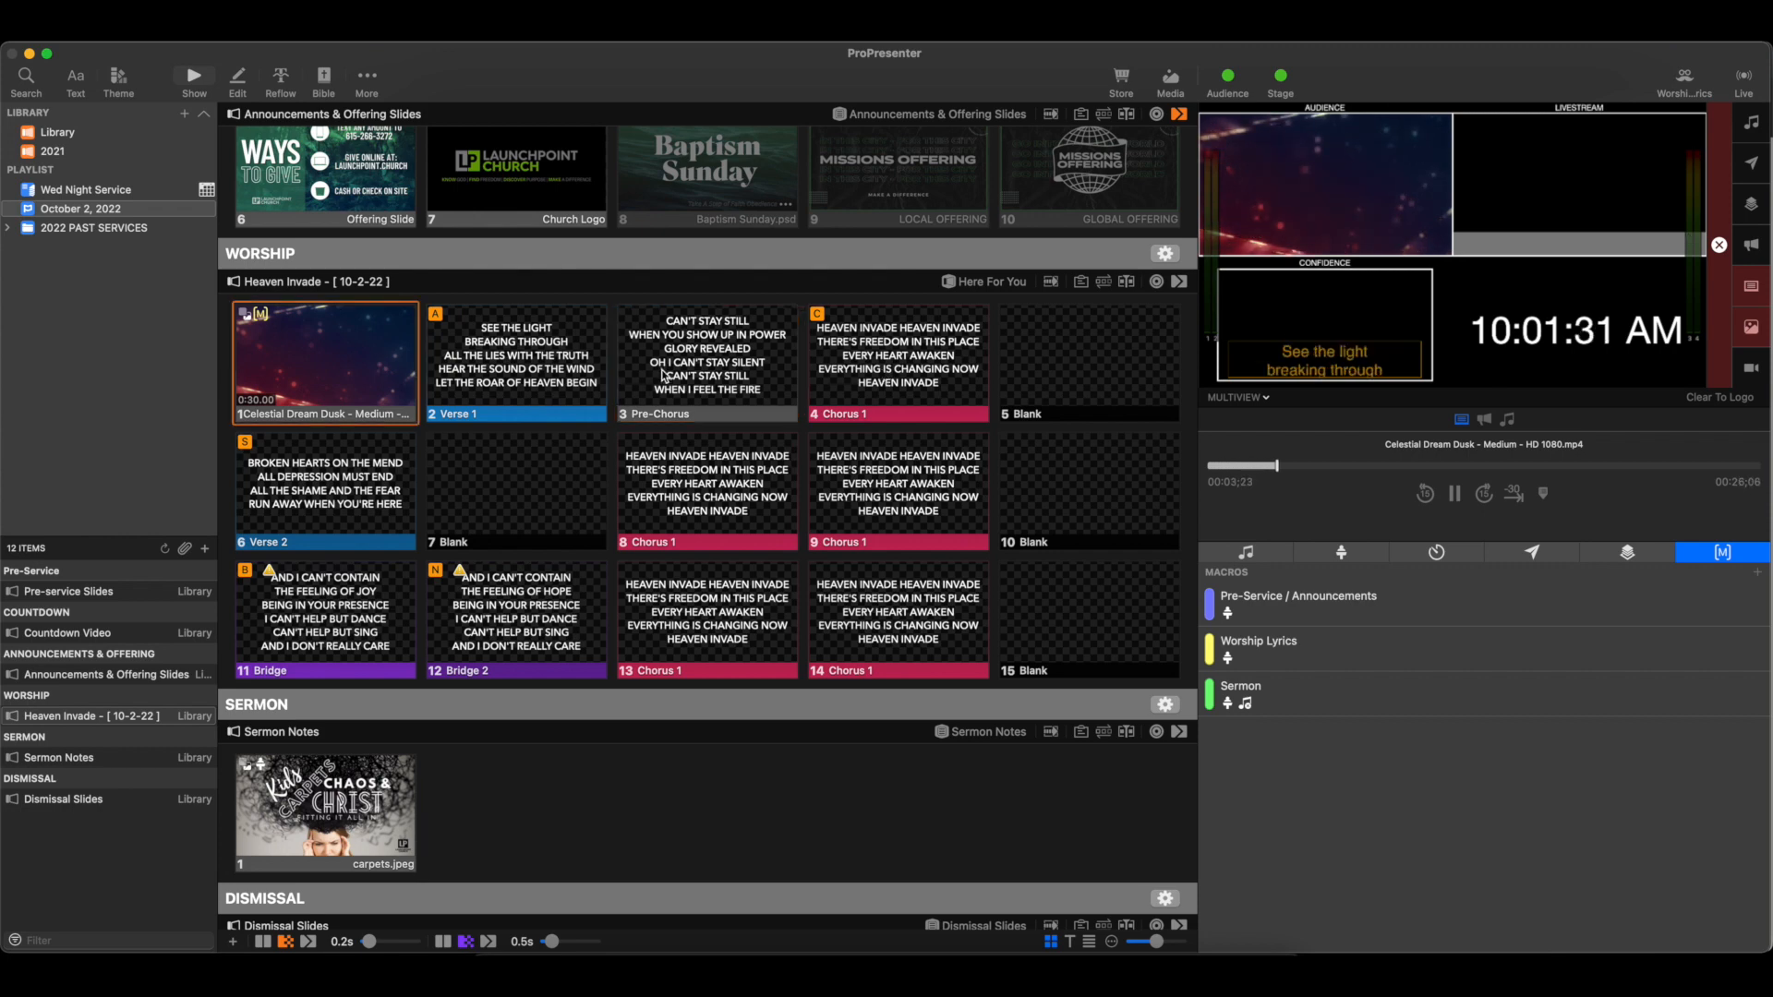
Step: Attach the Sermon macro to the carpets.jpeg slide in Sermon Notes and trigger that slide
scroll(663, 374, "down", 3)
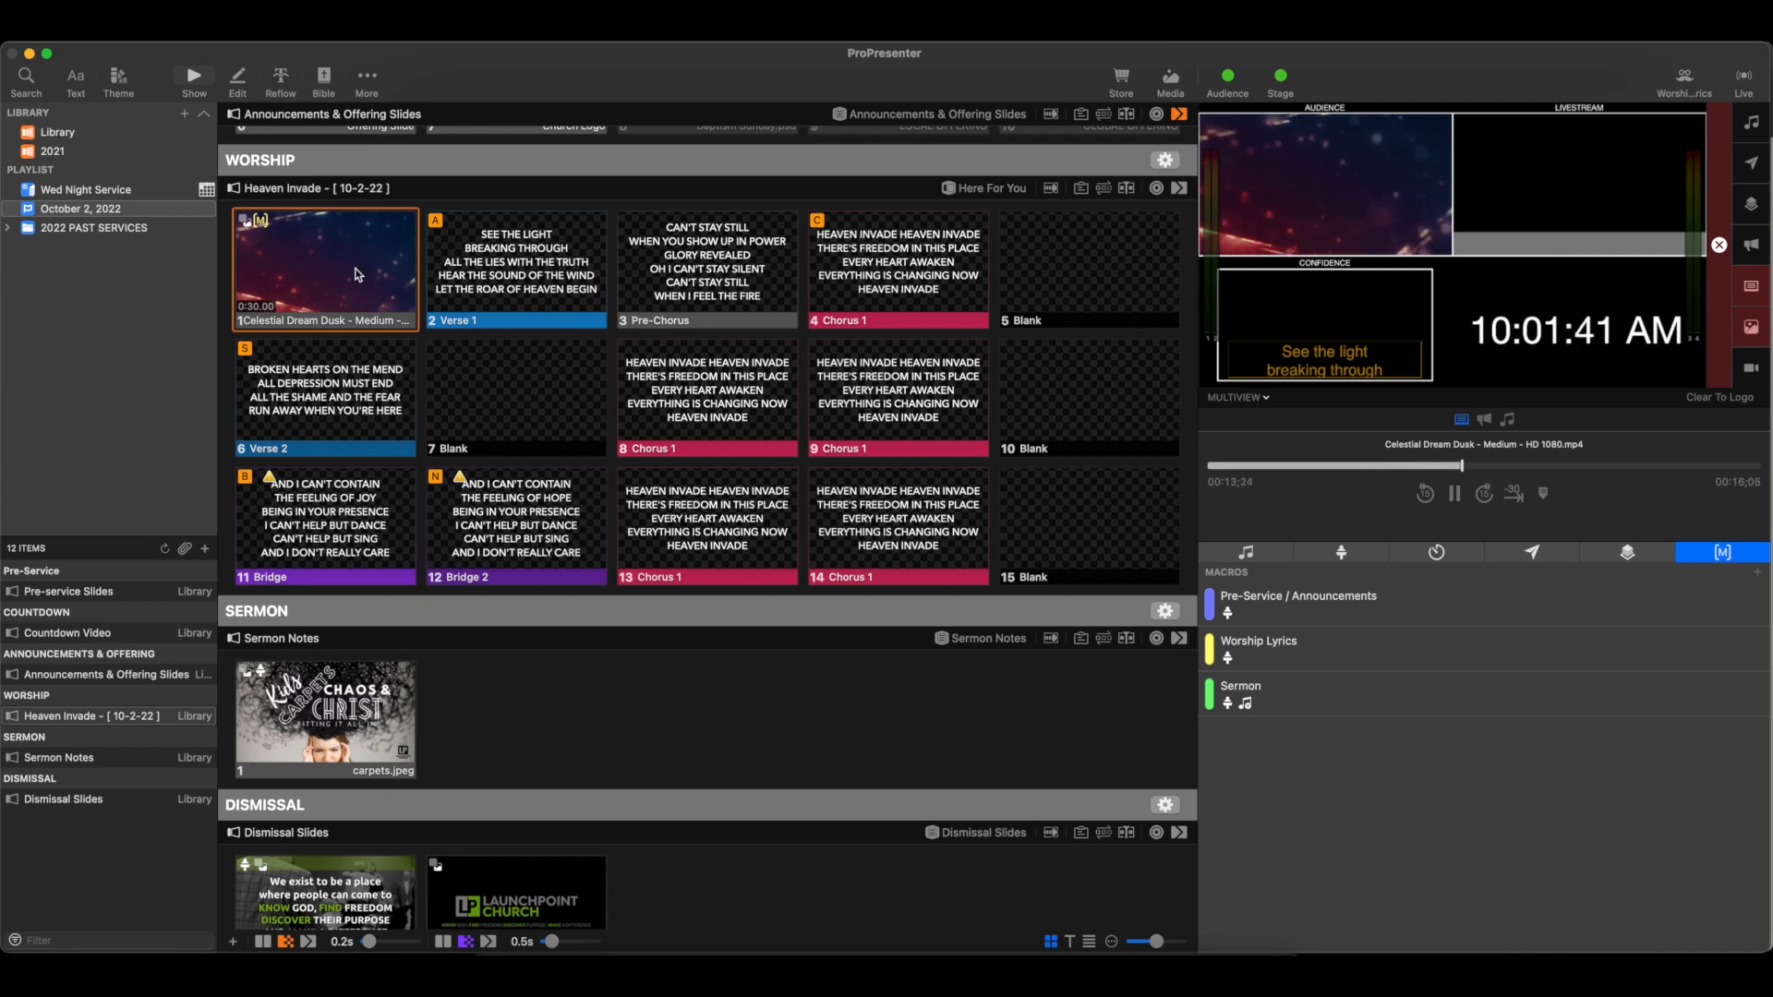
scroll(359, 274, "down", 8)
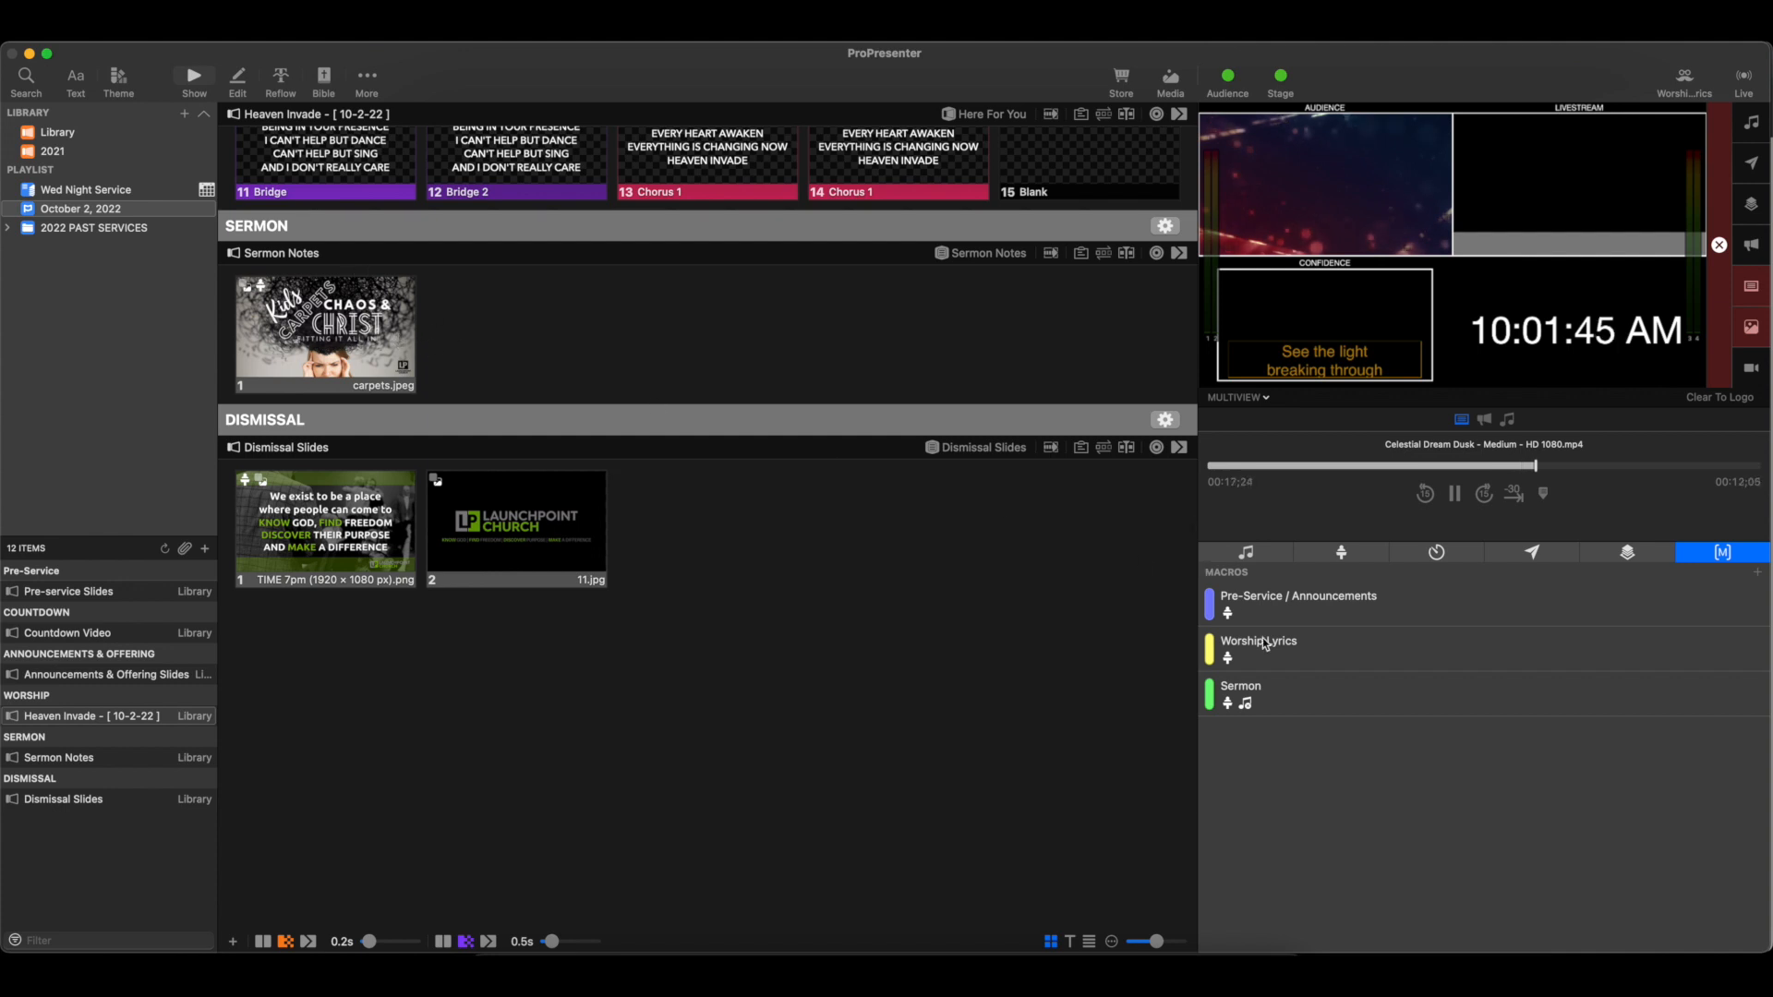
left_click_drag(1300, 687, 314, 337)
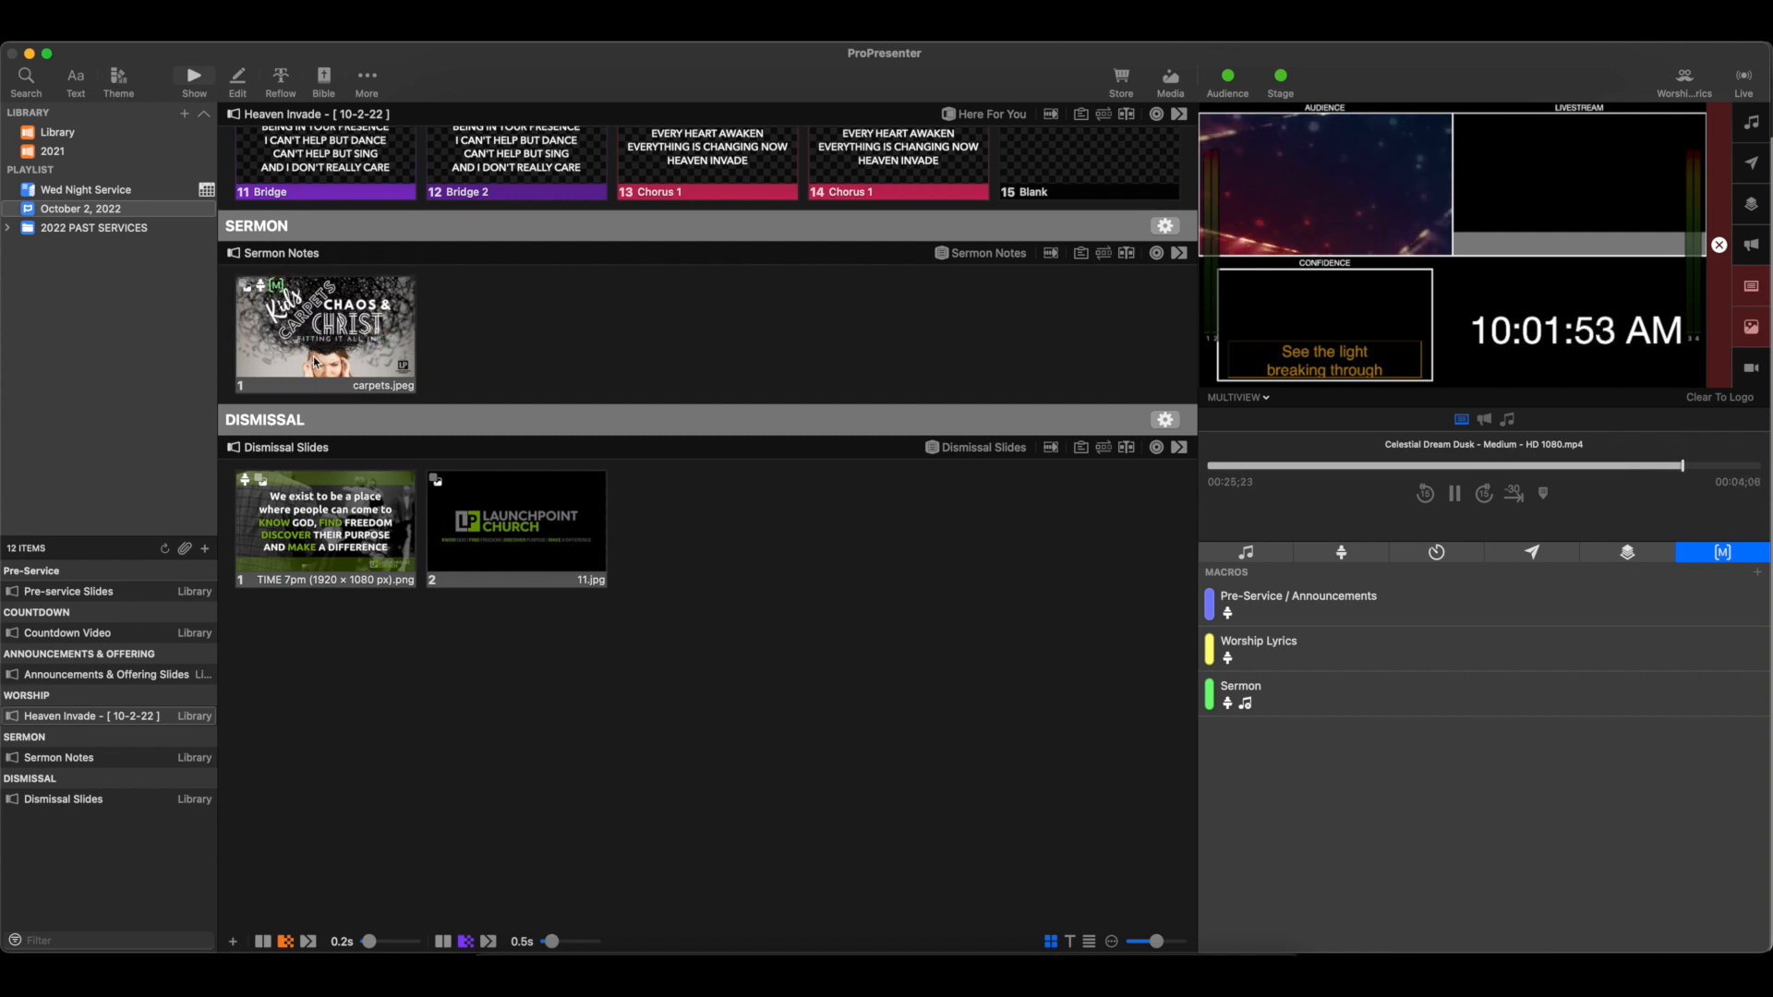
left_click(330, 332)
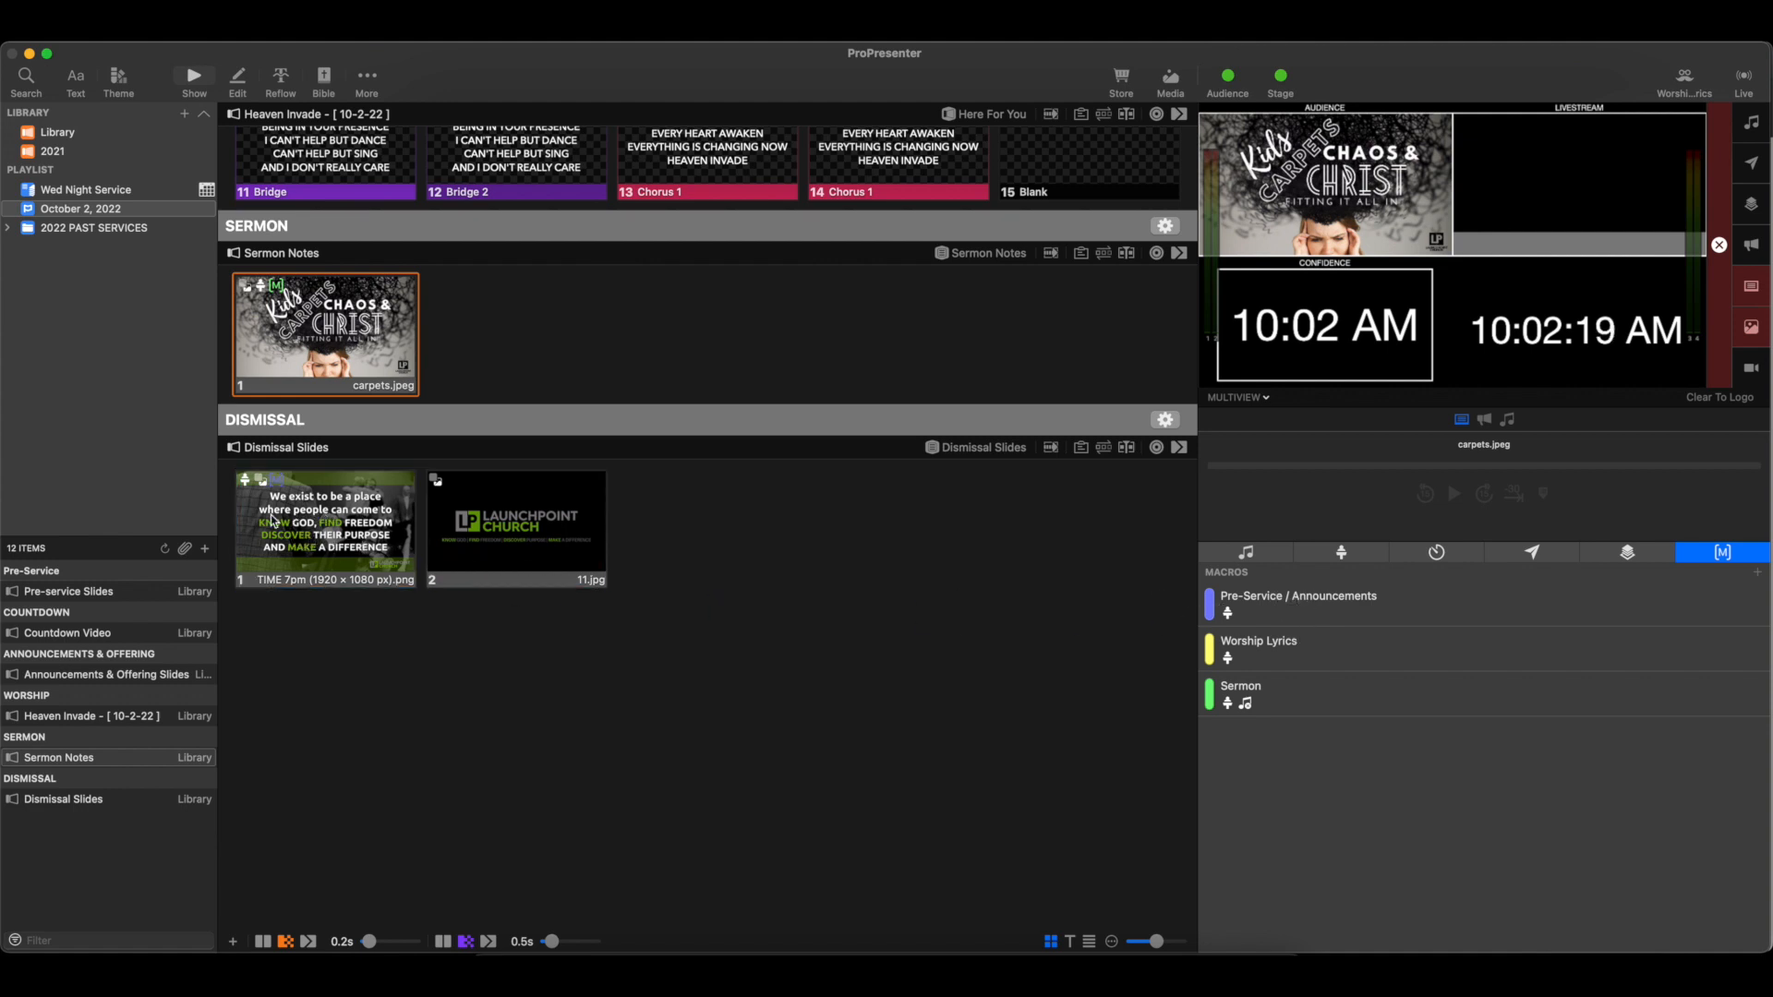
Step: Trigger the first Dismissal slide and review the service playlist back up to Pre-Service
left_click(312, 508)
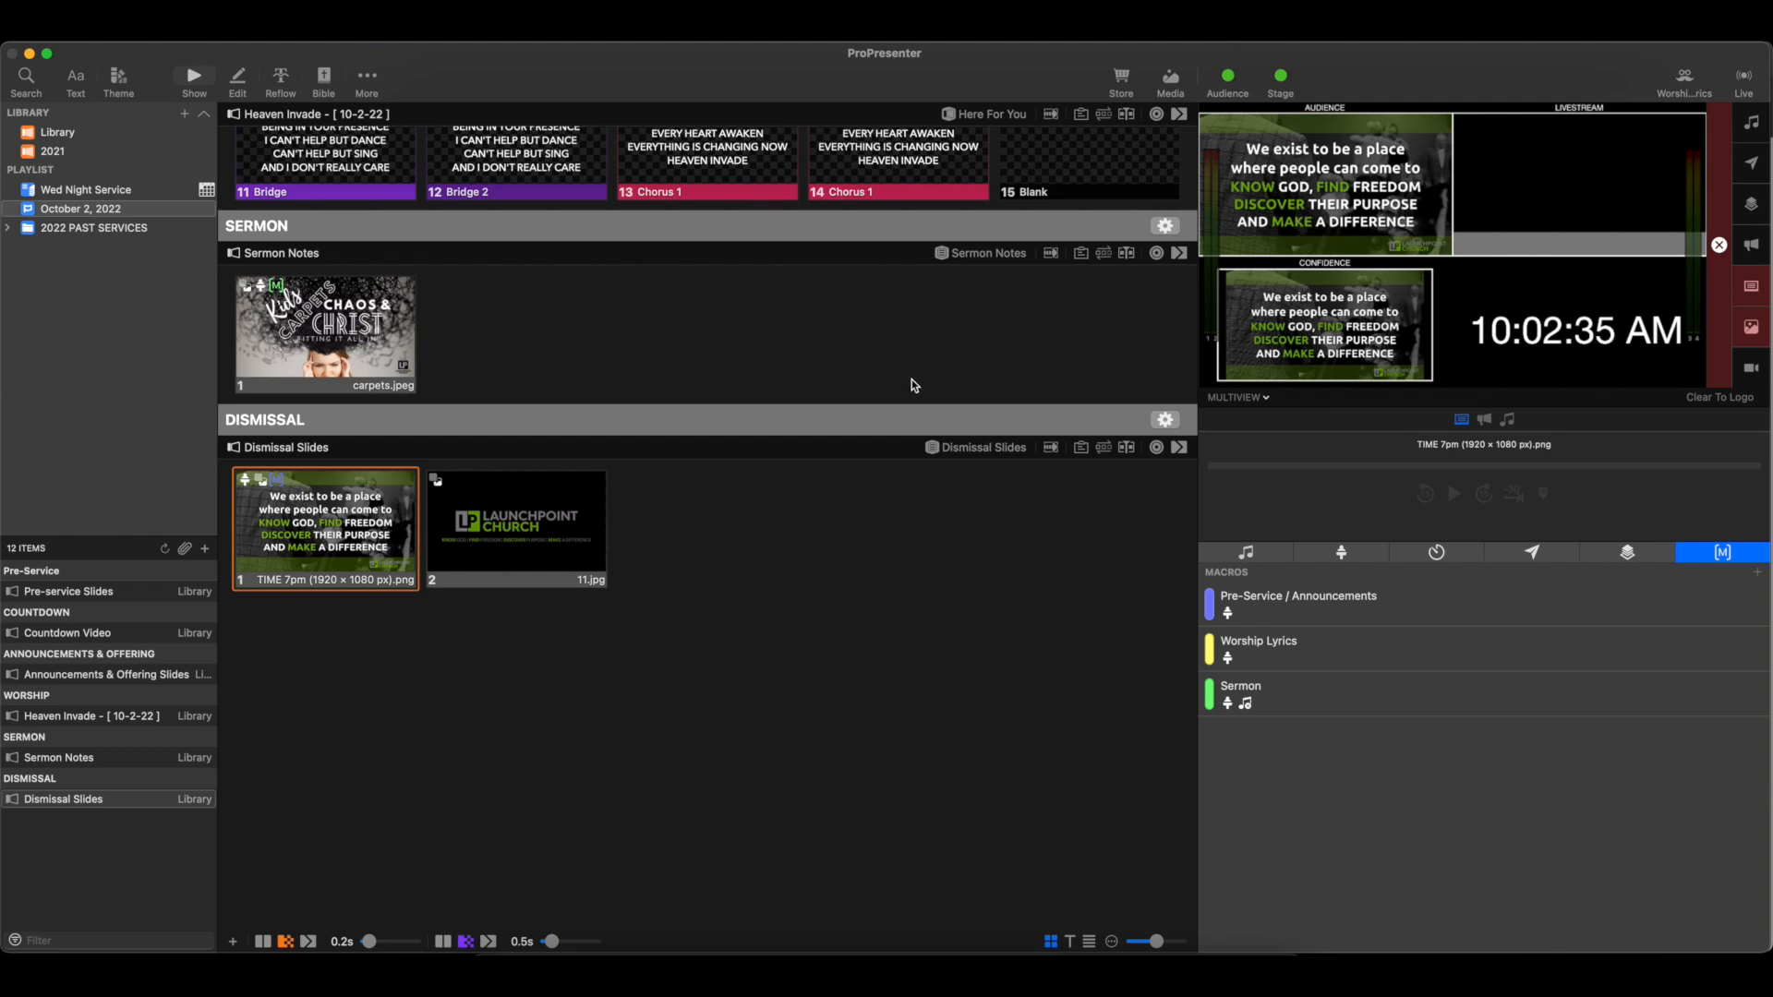
scroll(522, 510, "up", 10)
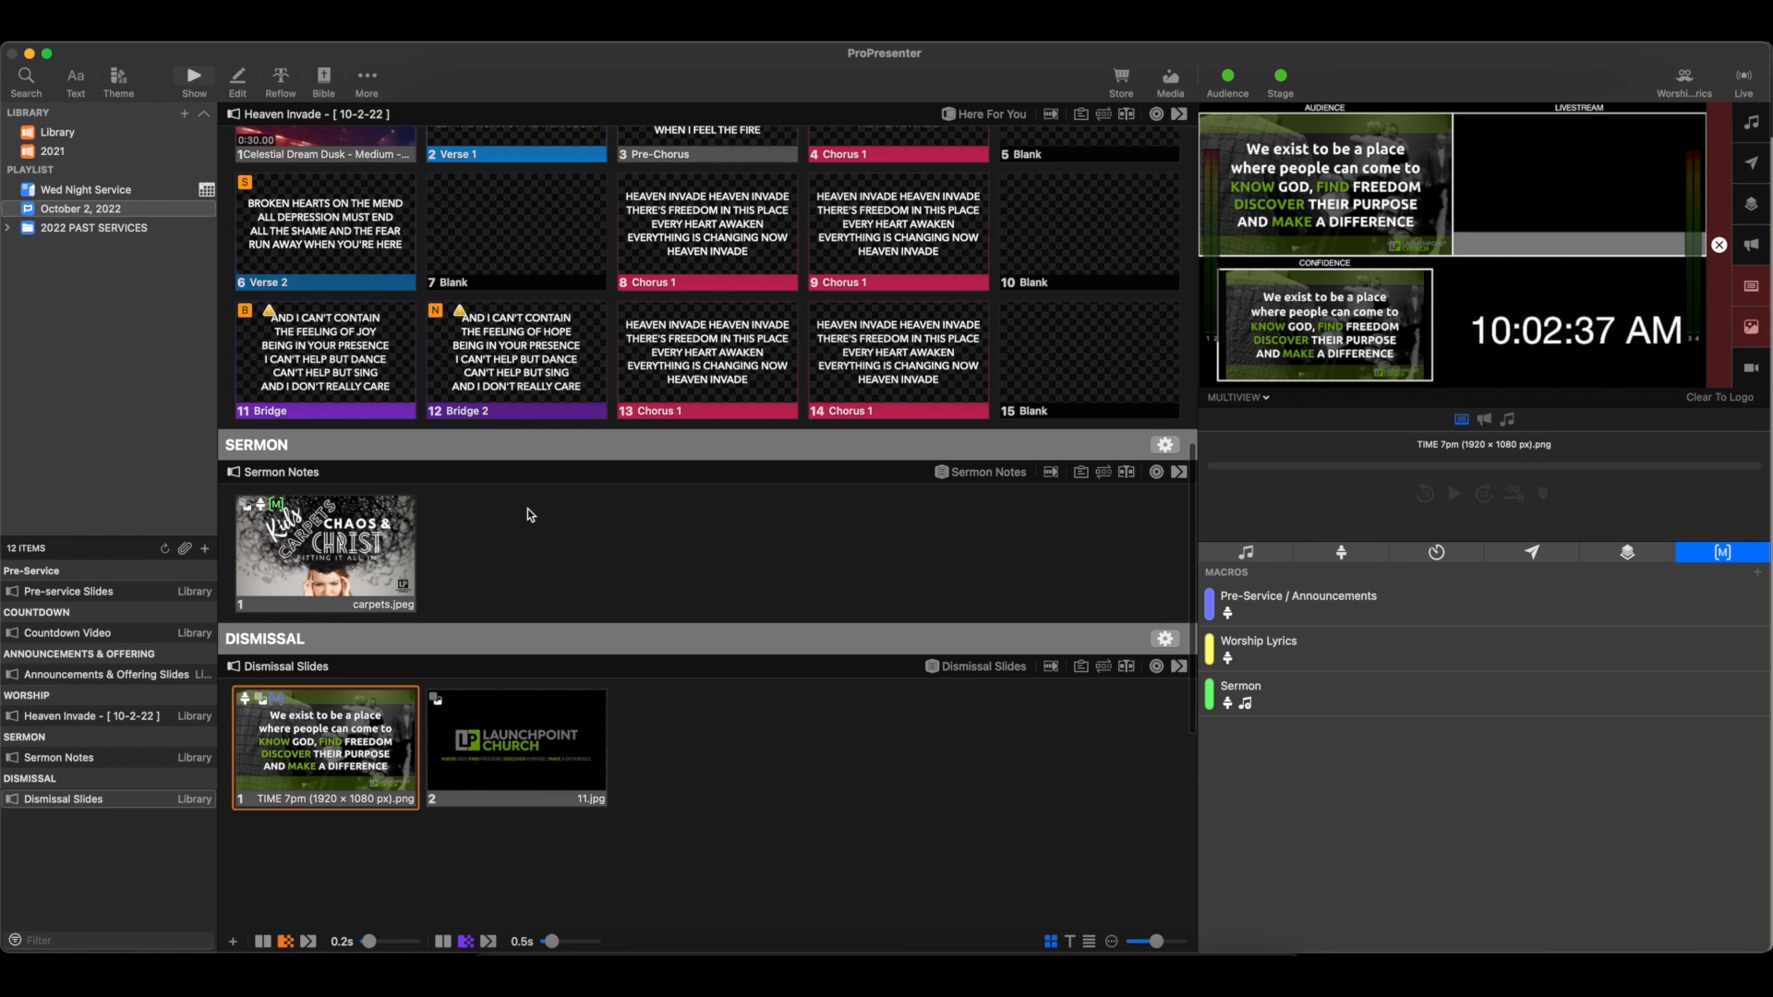
scroll(529, 513, "up", 10)
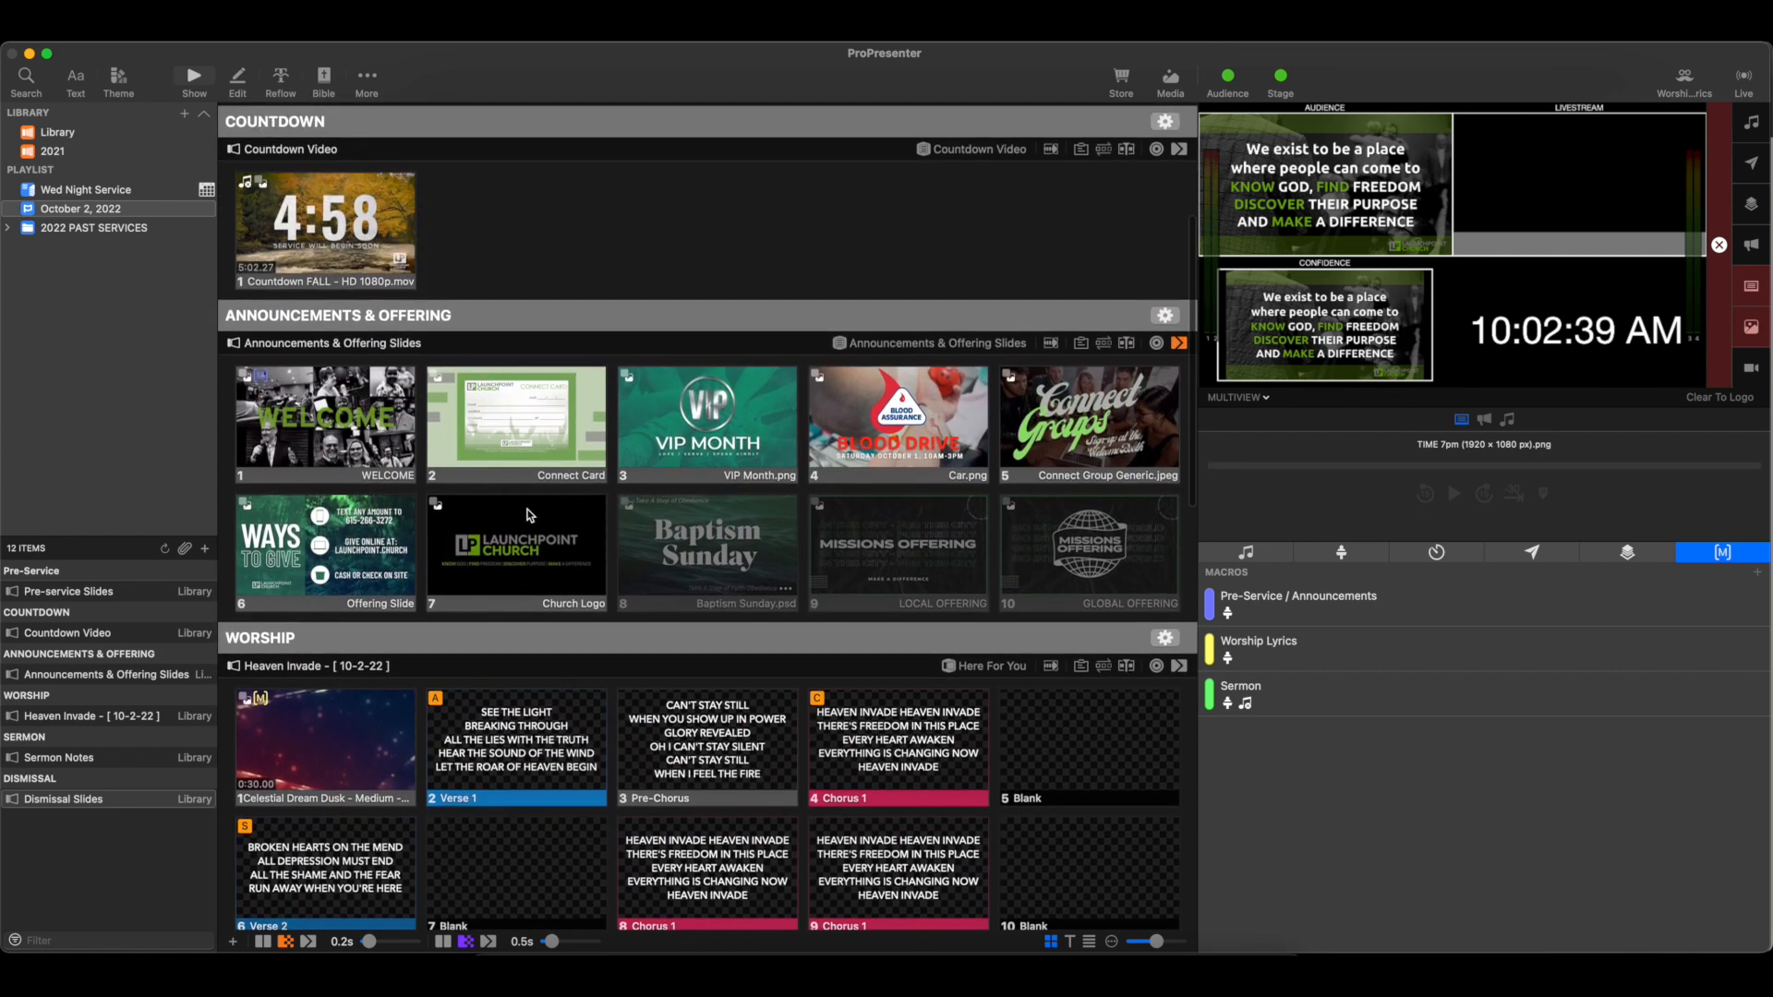
scroll(529, 514, "up", 2)
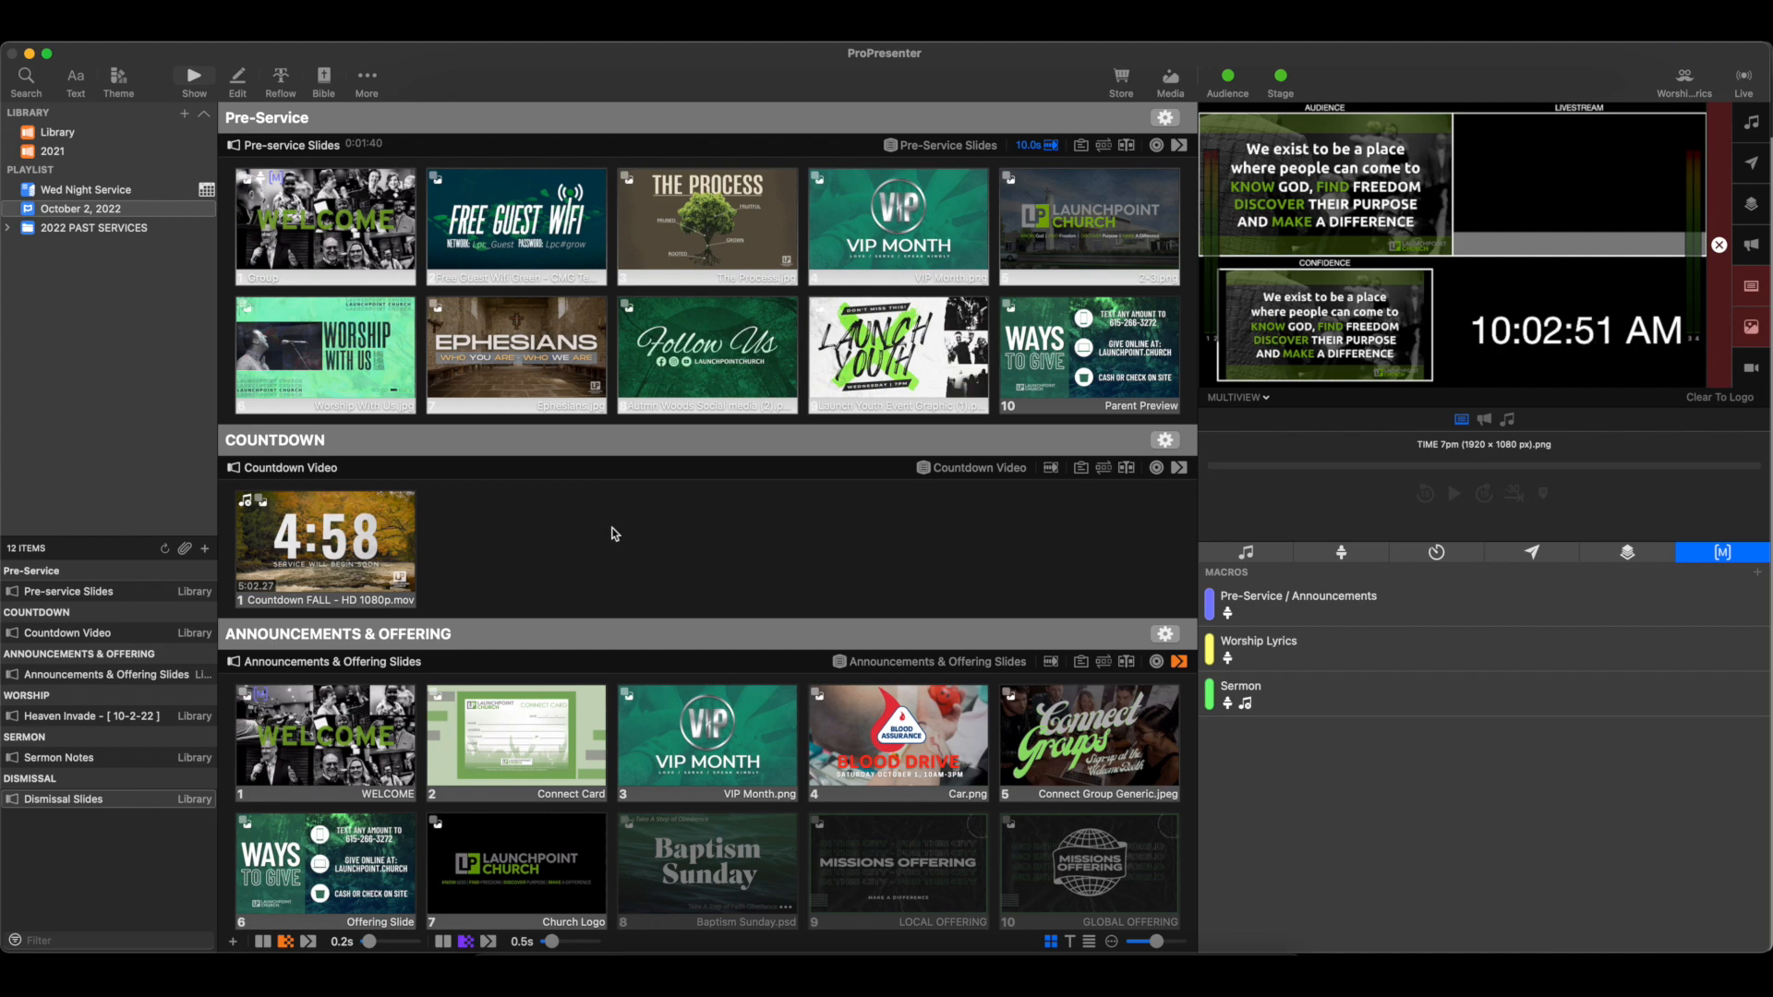
Step: Add the Vibra C track from the Pads audio playlist to the Celestial Dream Dusk cue and play it with audio playback controls shown
scroll(612, 534, "down", 10)
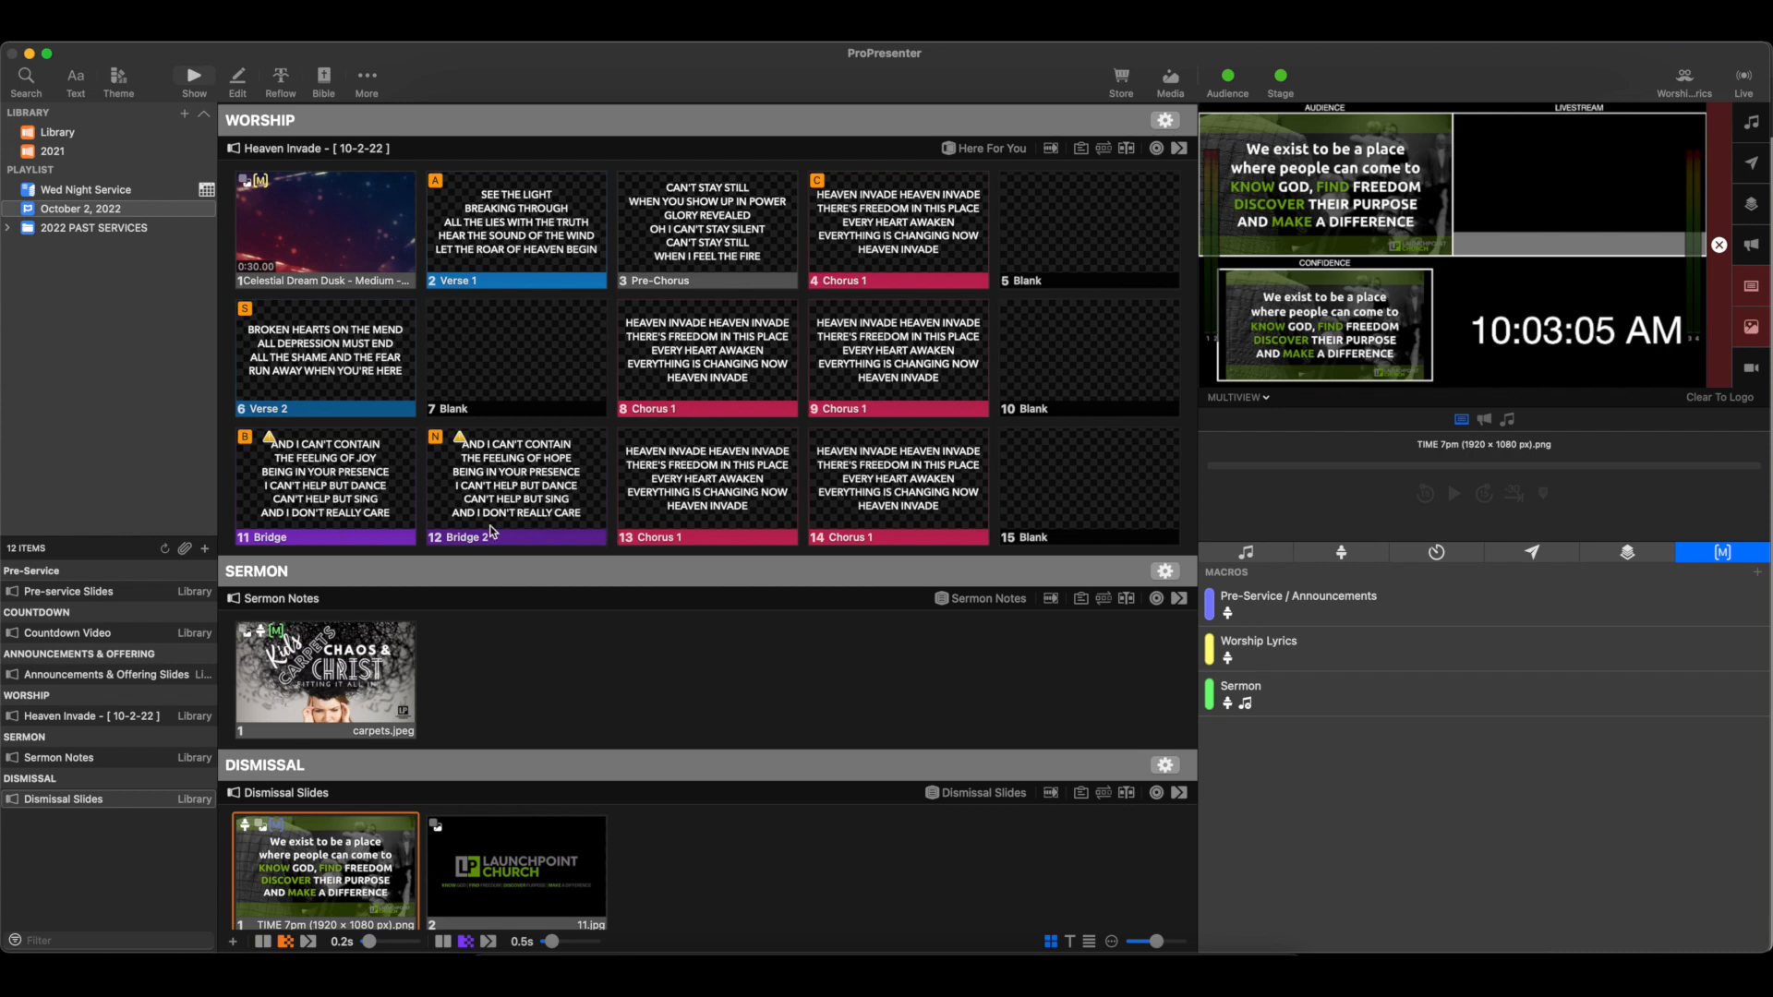
left_click(1248, 554)
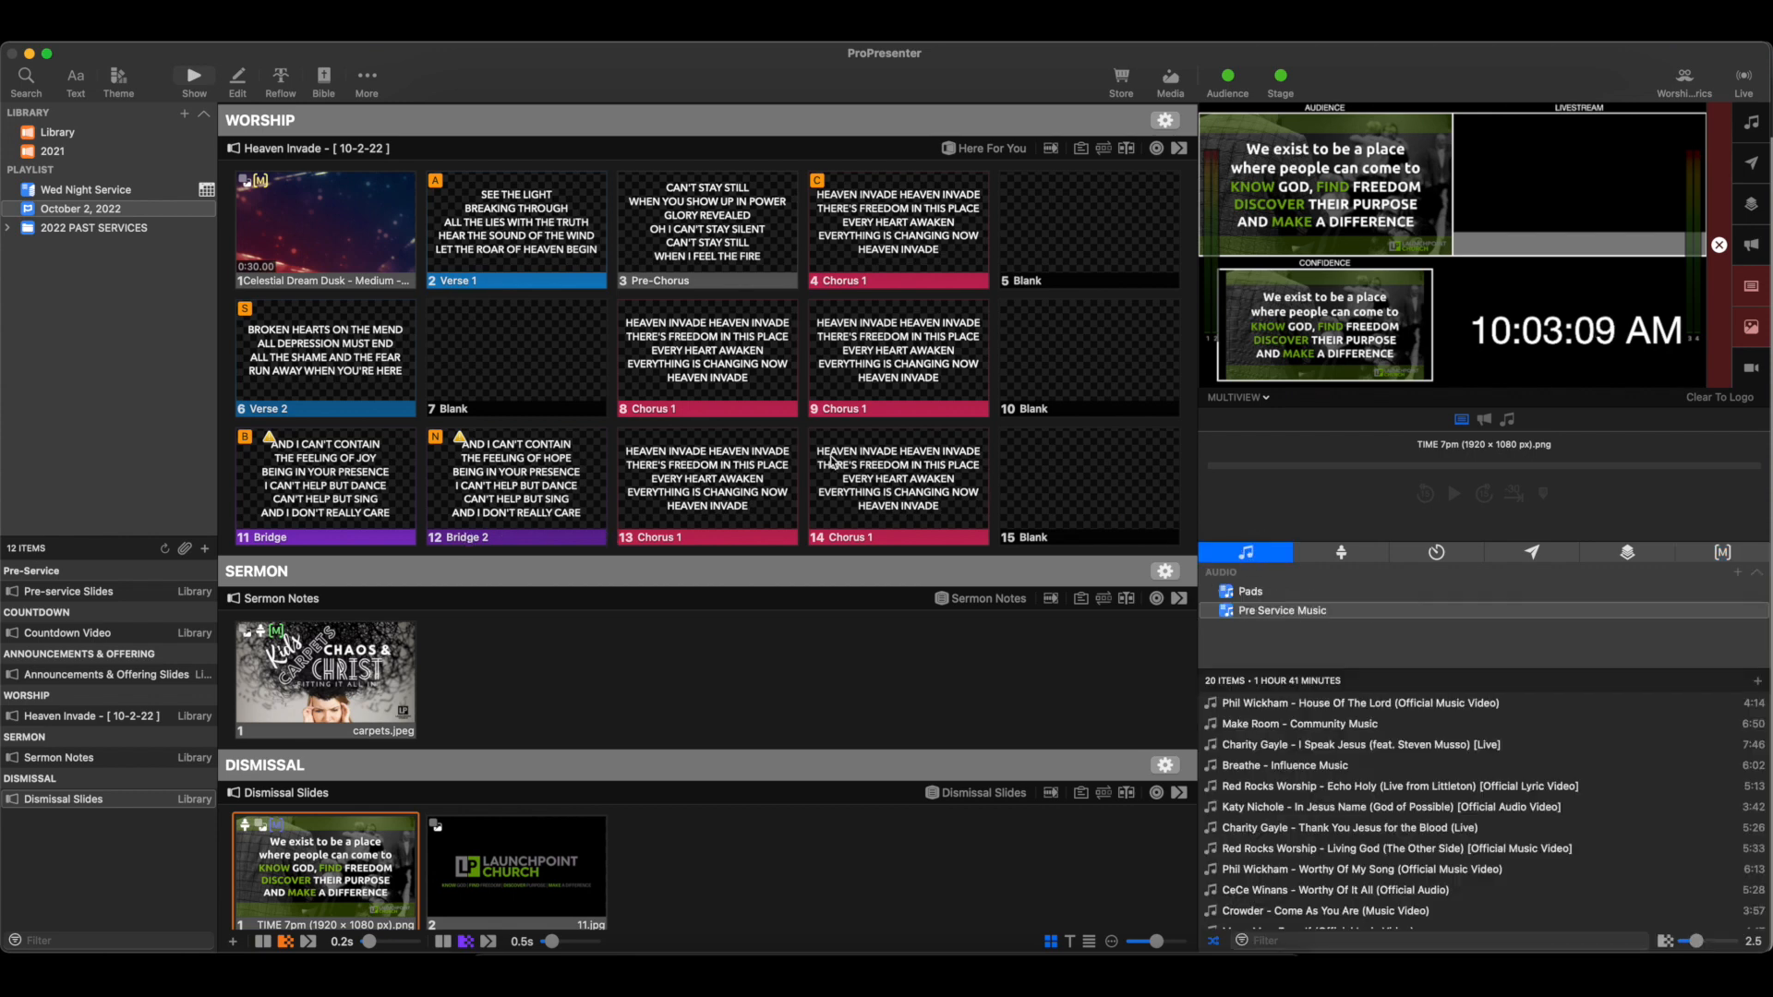
scroll(831, 459, "up", 3)
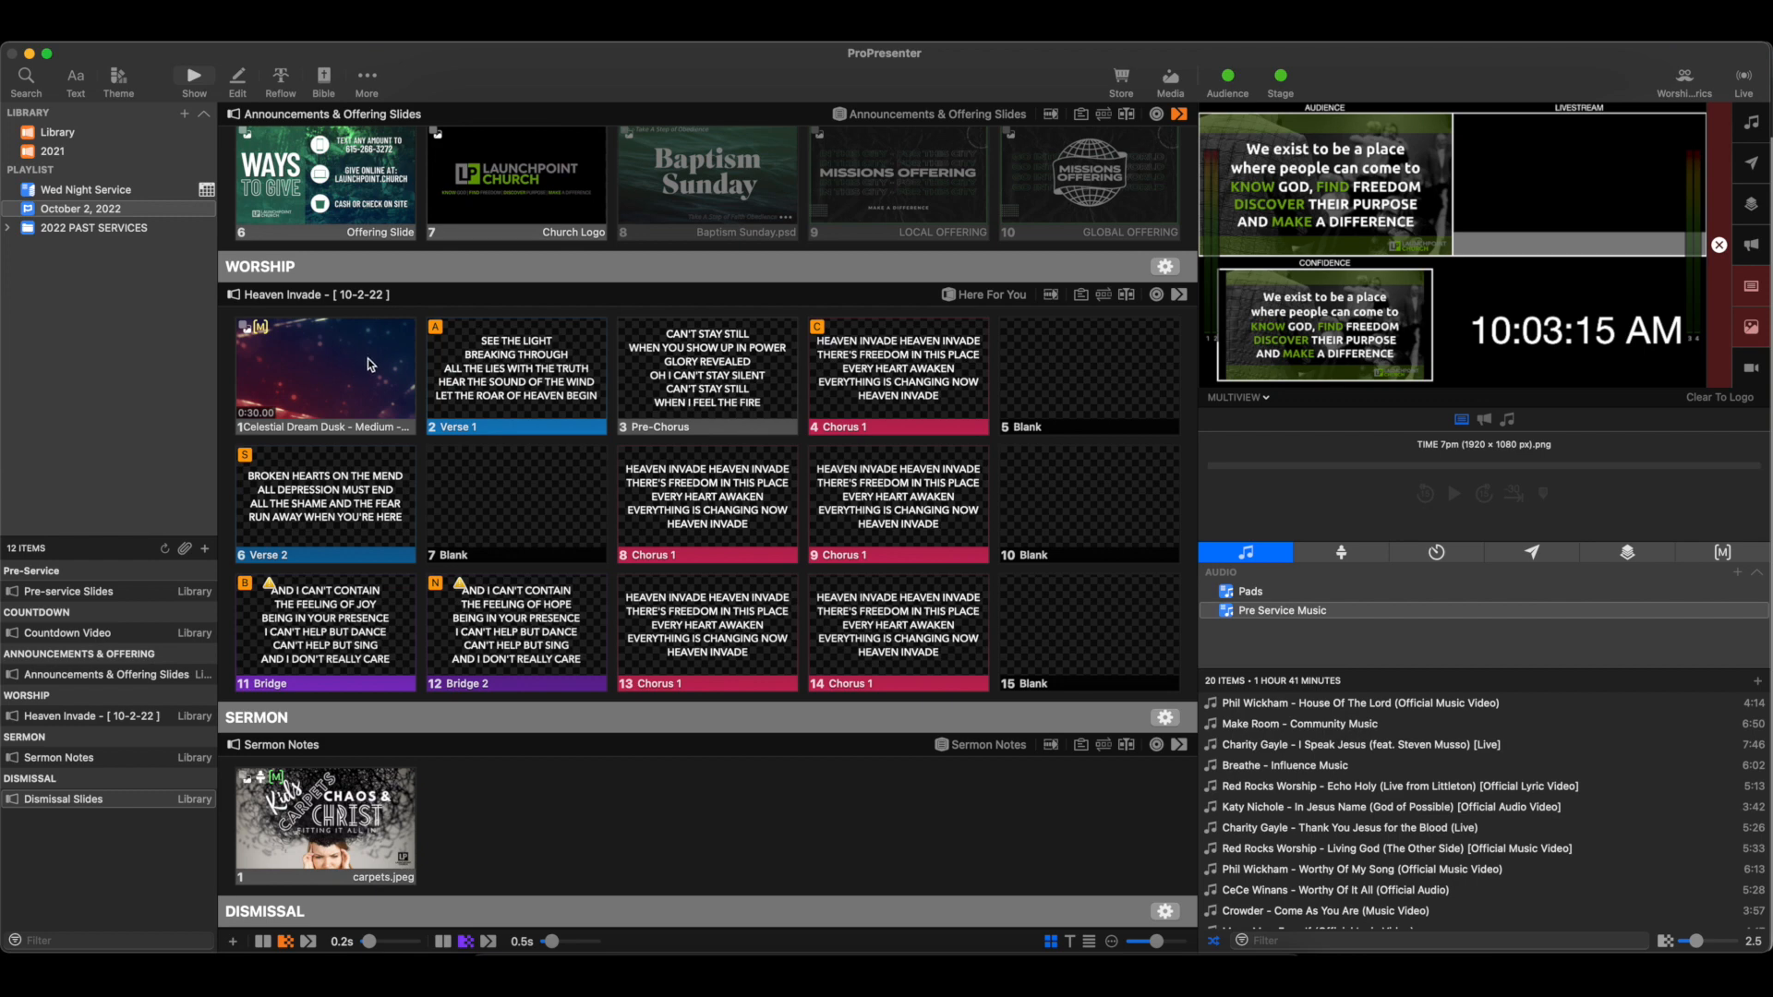
left_click(1263, 599)
left_click_drag(1326, 742, 1221, 729)
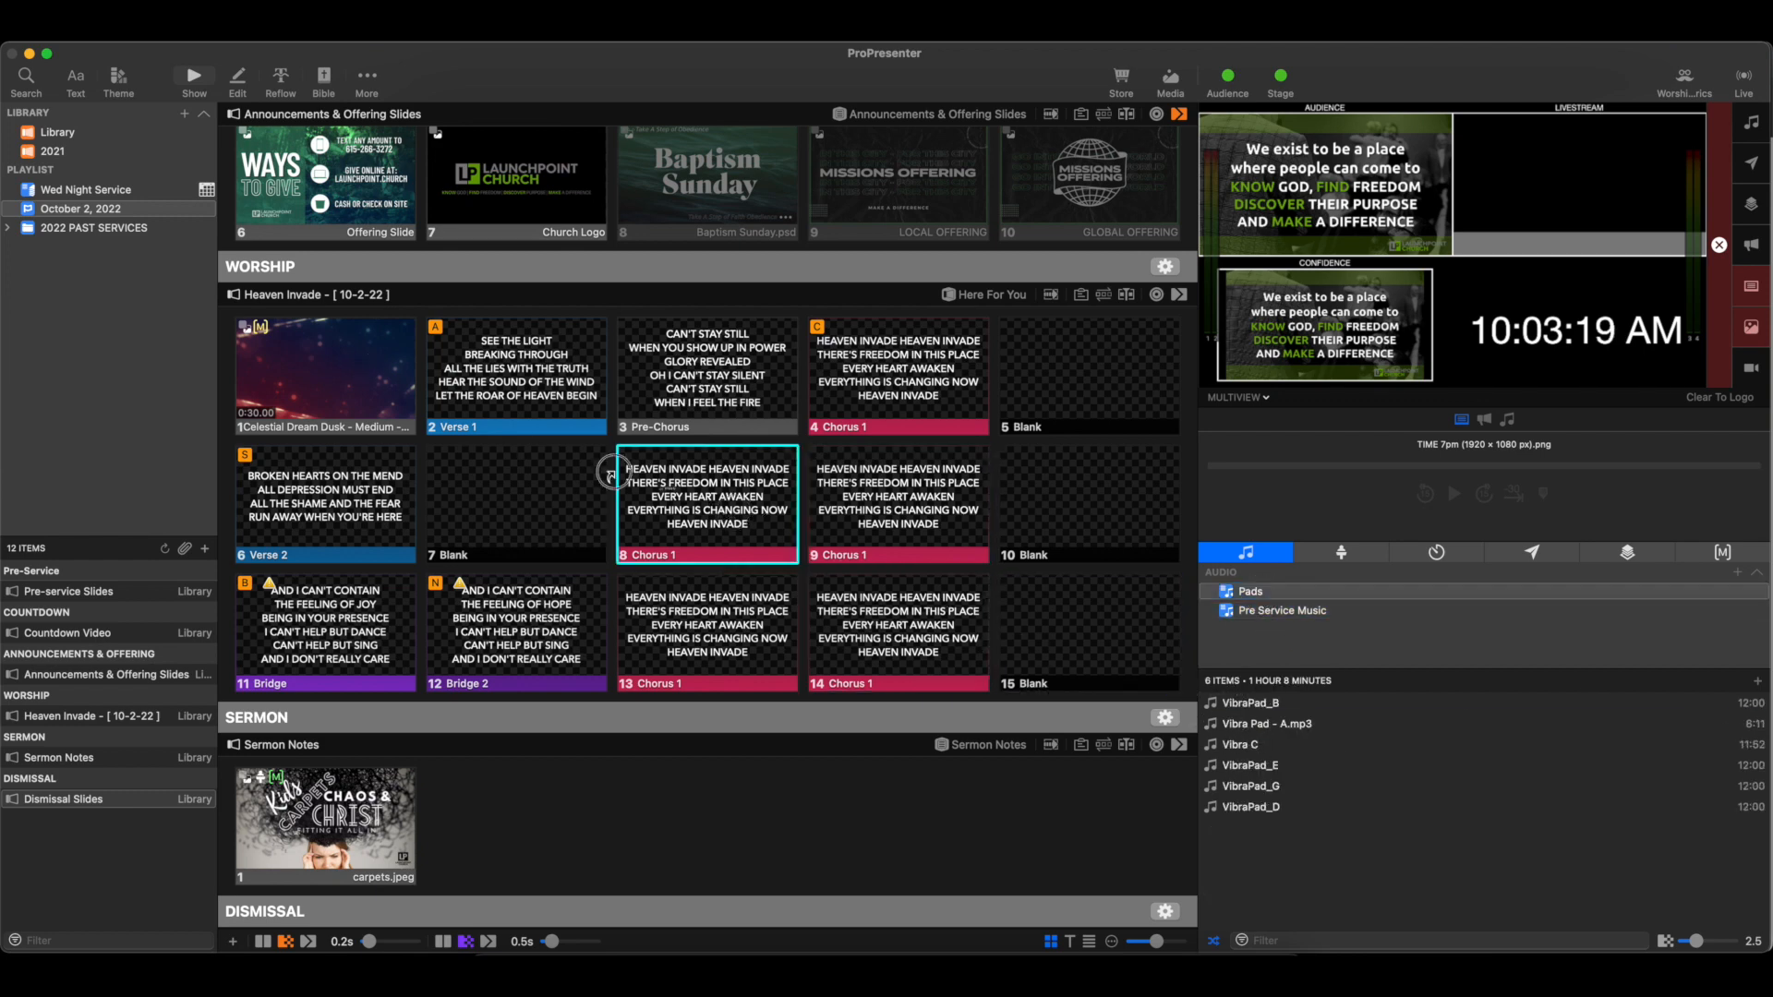
left_click(370, 379)
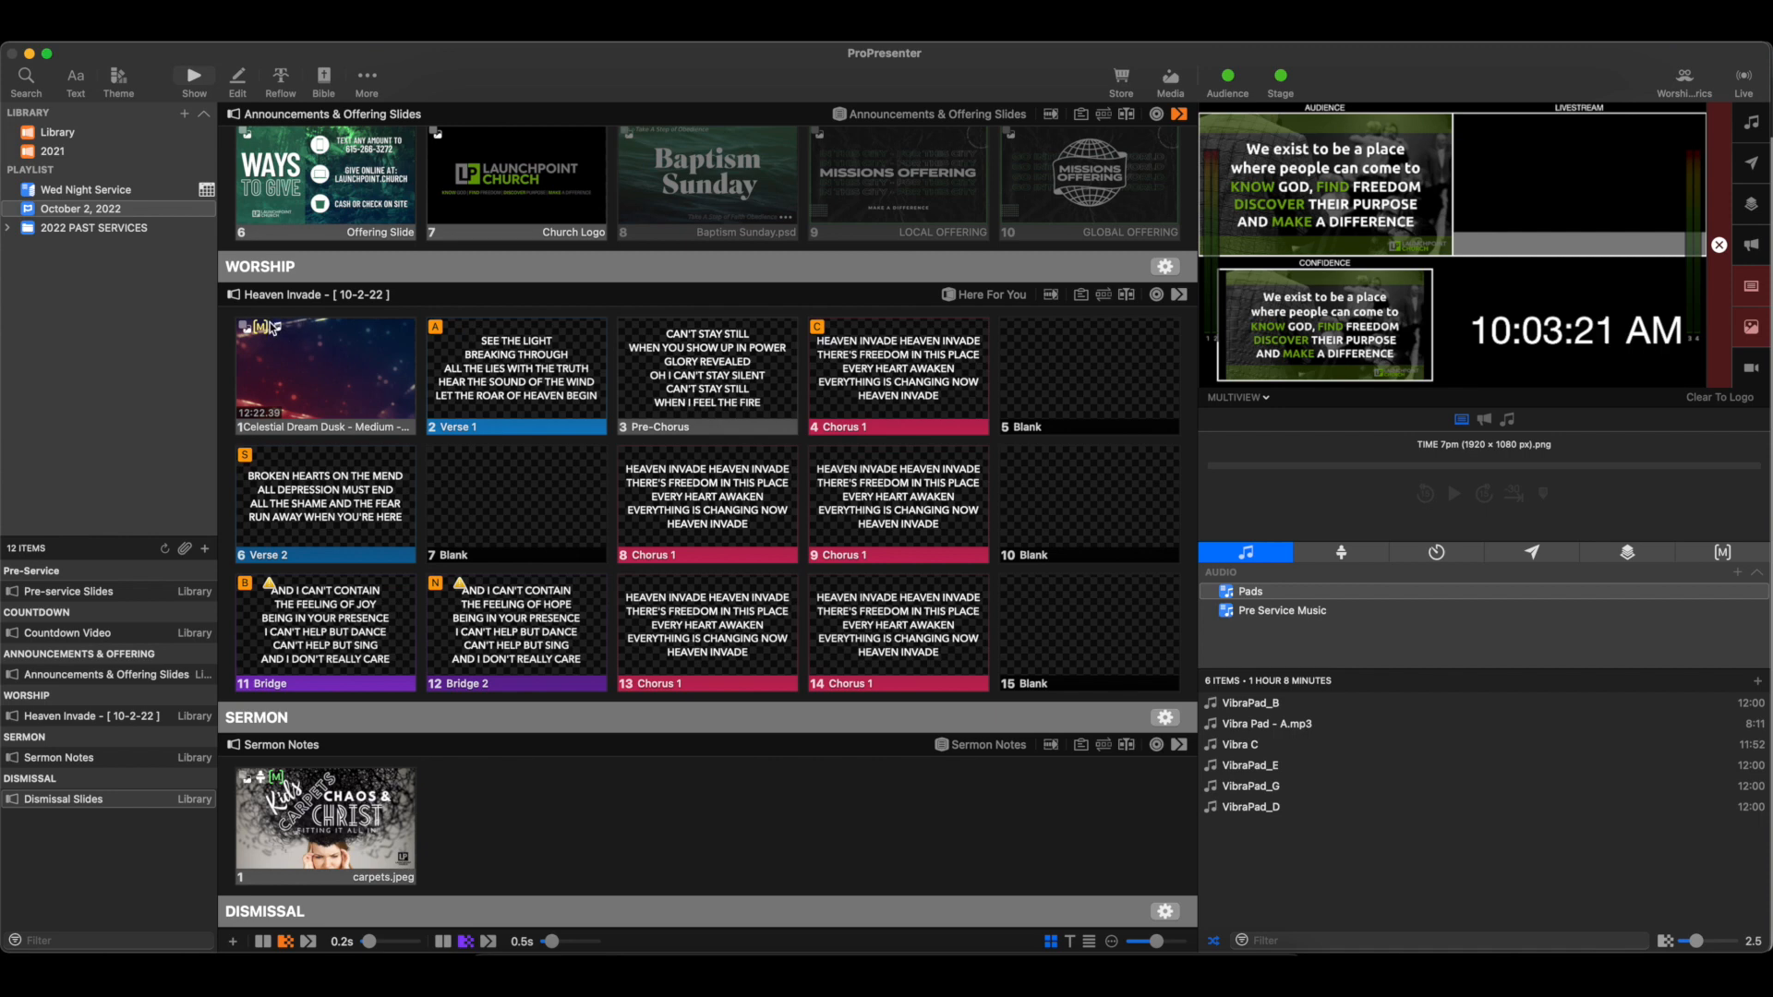
left_click(304, 354)
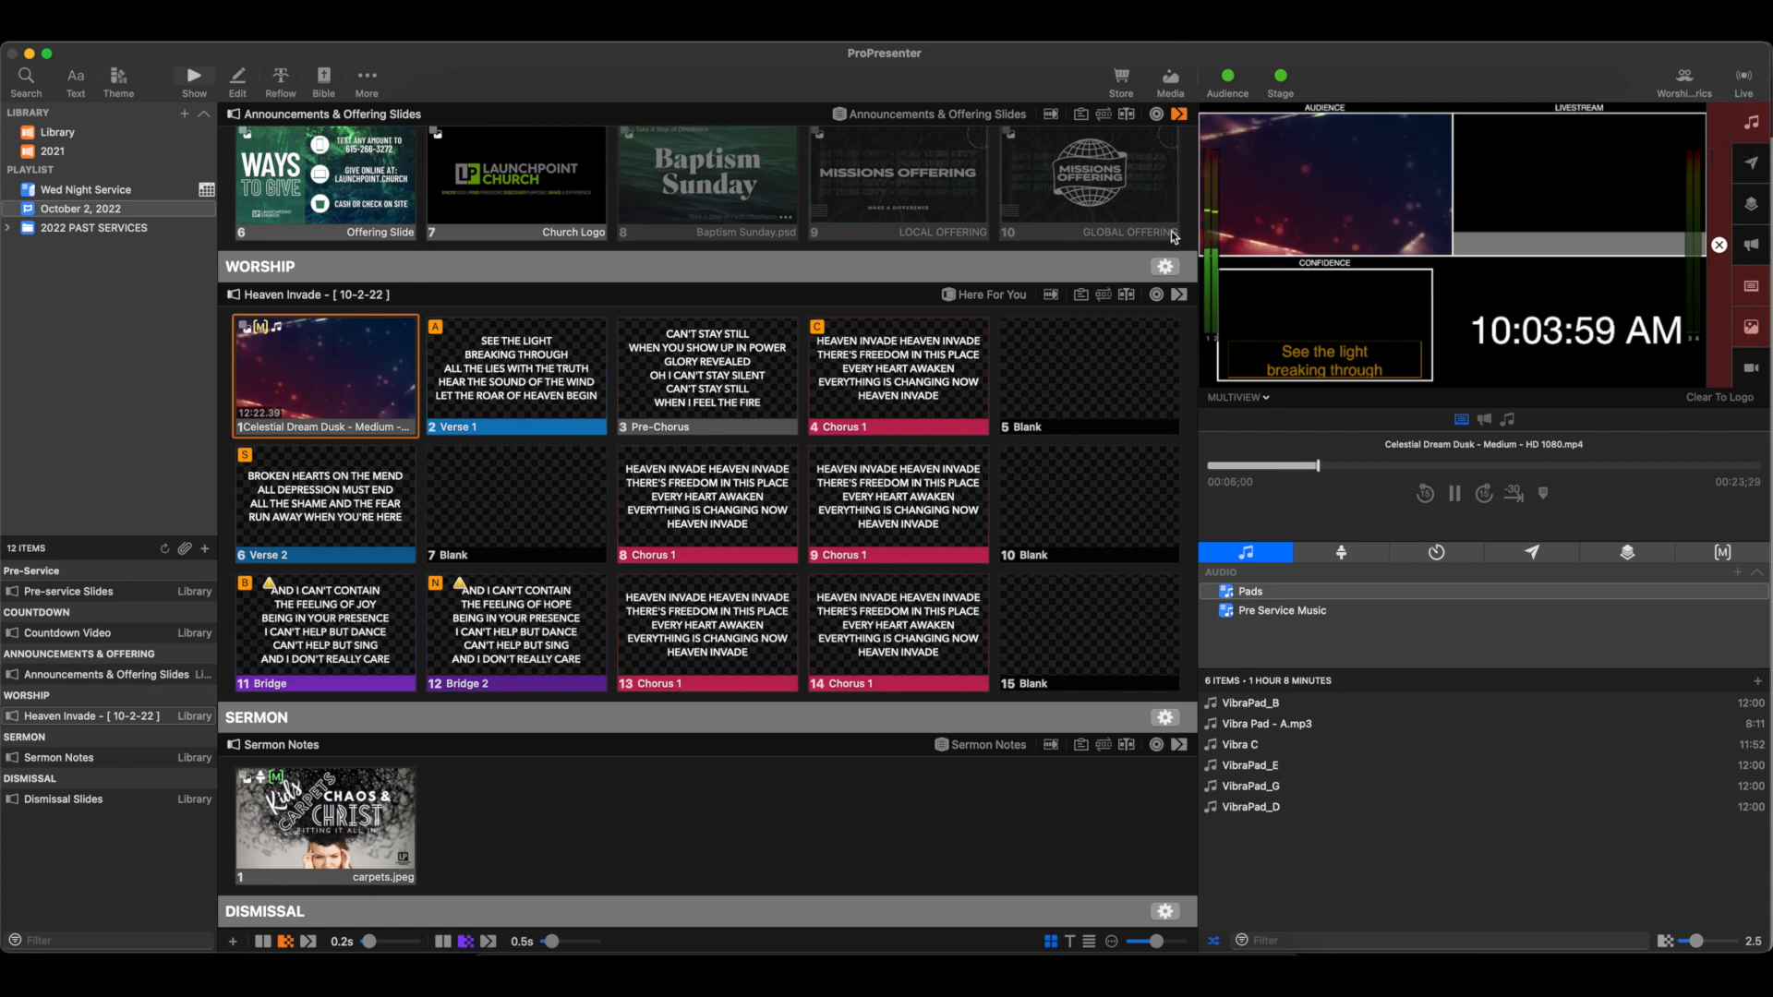
left_click(1511, 421)
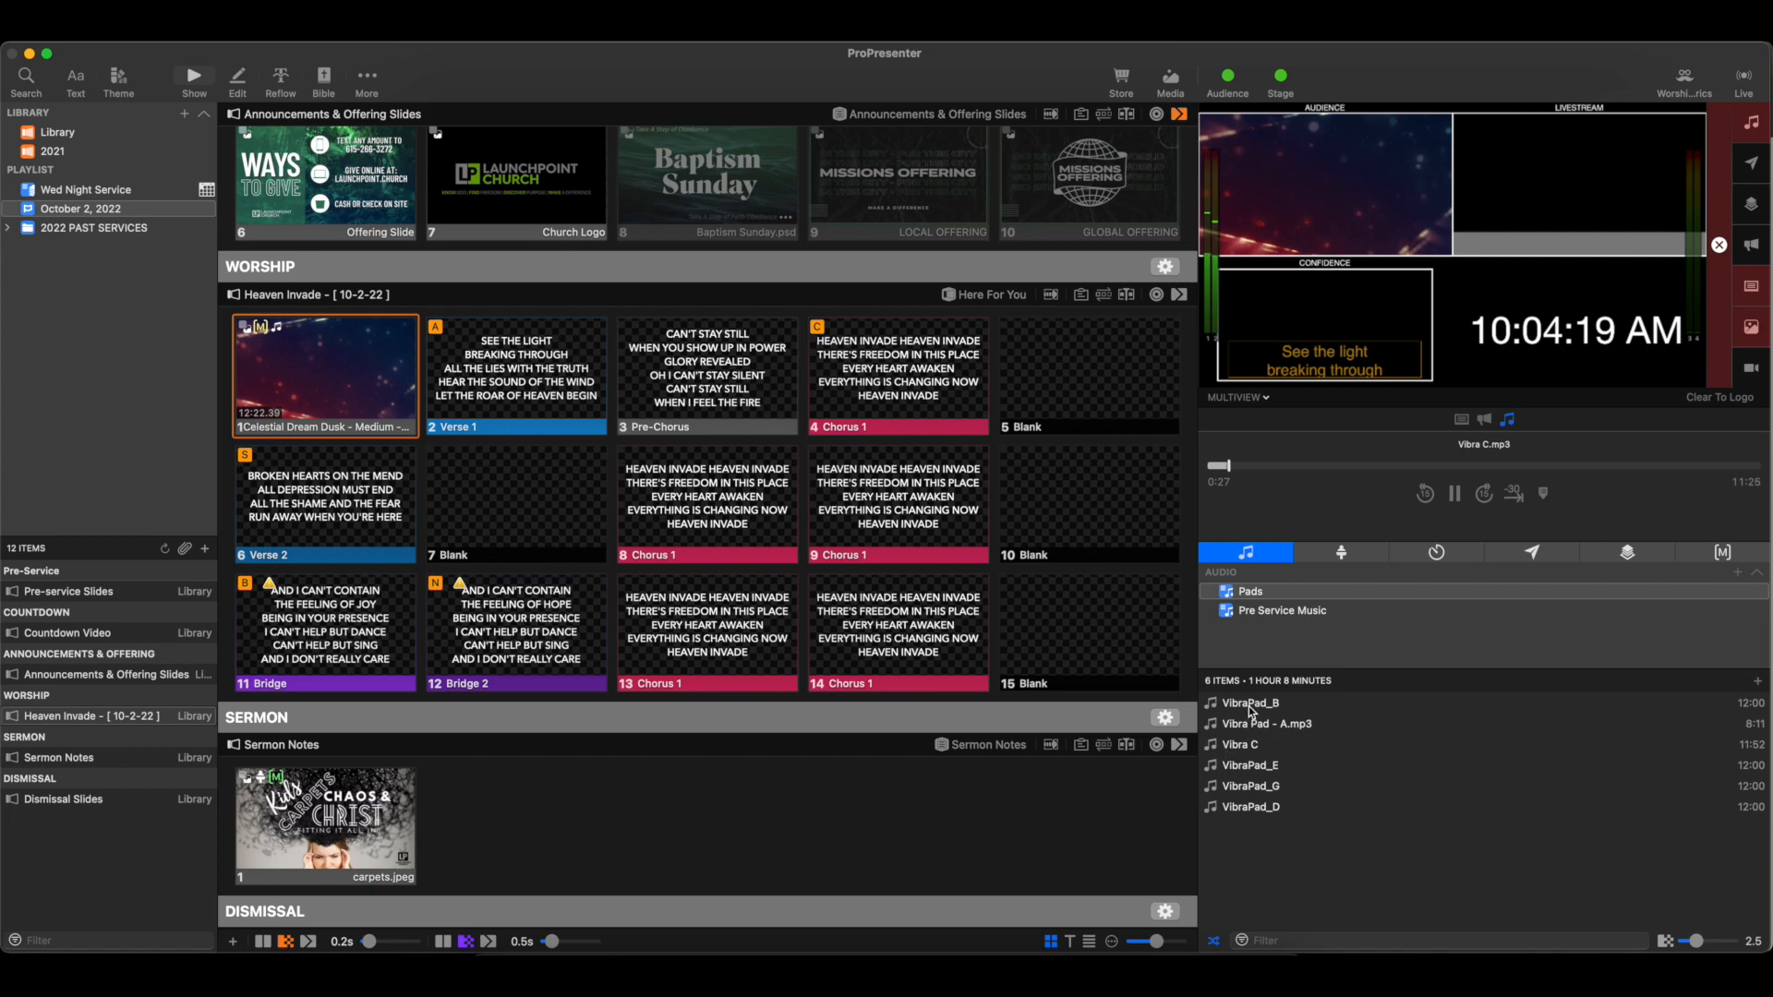
Step: Replace the Celestial Dream Dusk cue's pad with VibraPad_B, trigger the cue, and check the Pads and Pre Service Music playlists
left_click_drag(1250, 703, 351, 381)
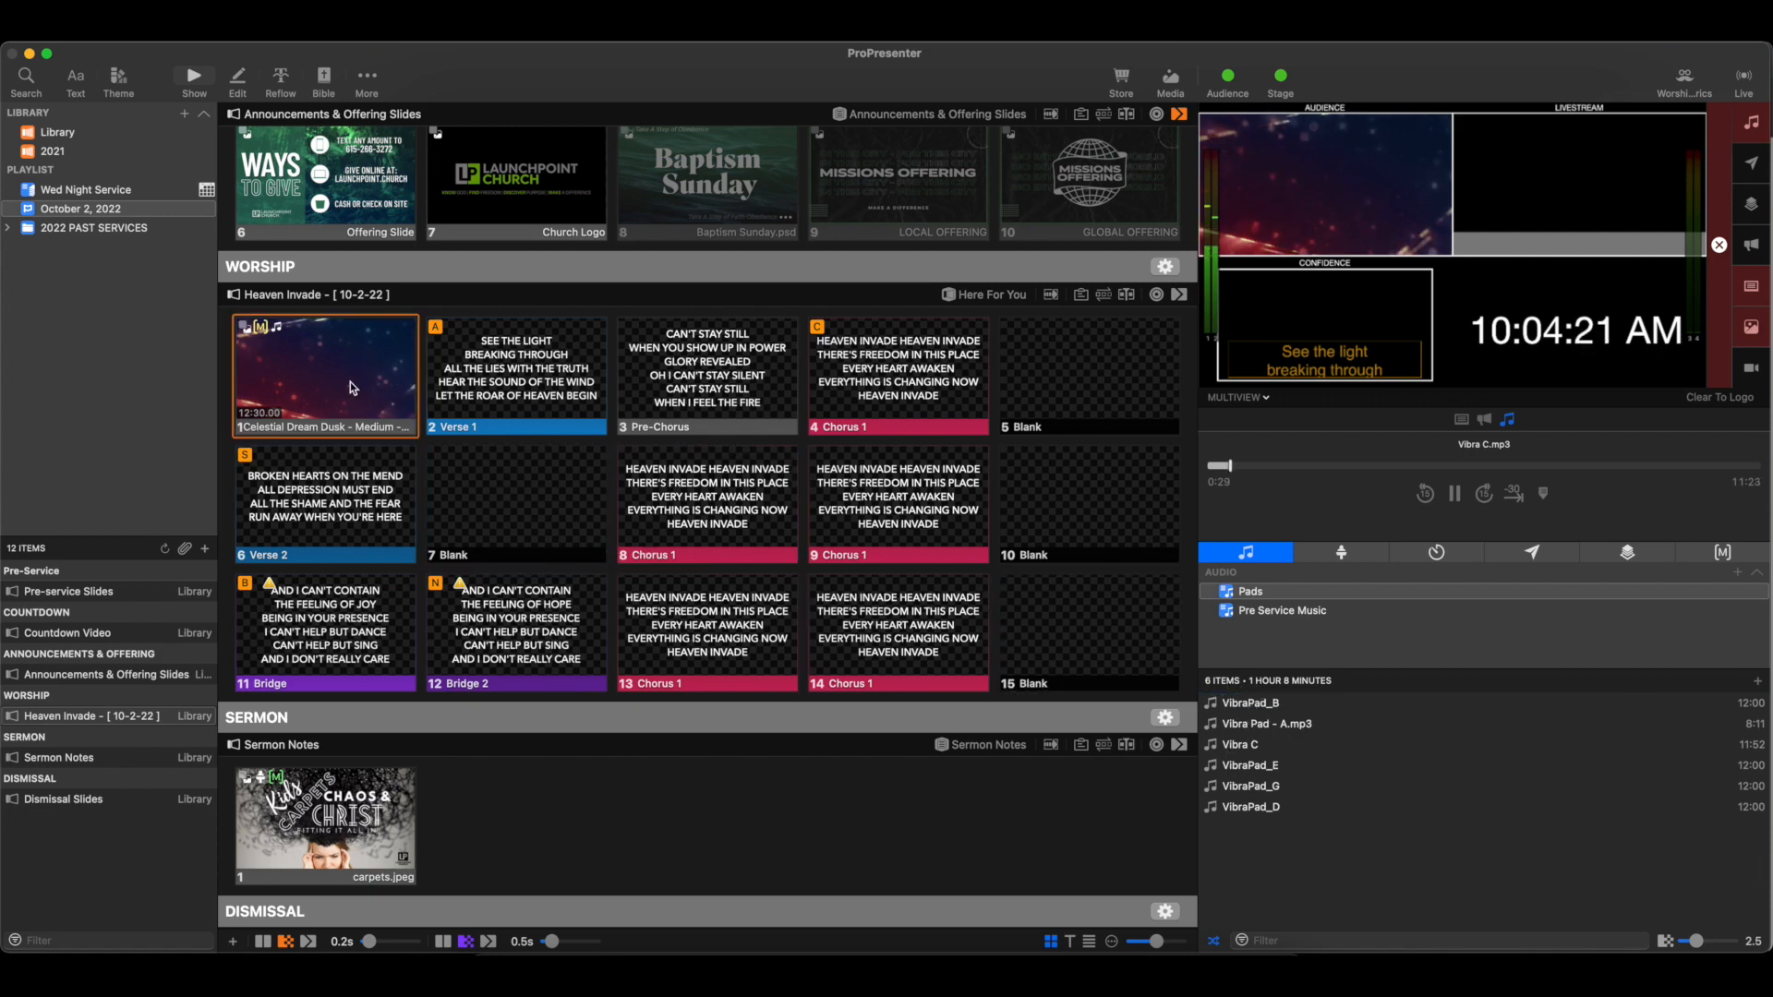
left_click(351, 389)
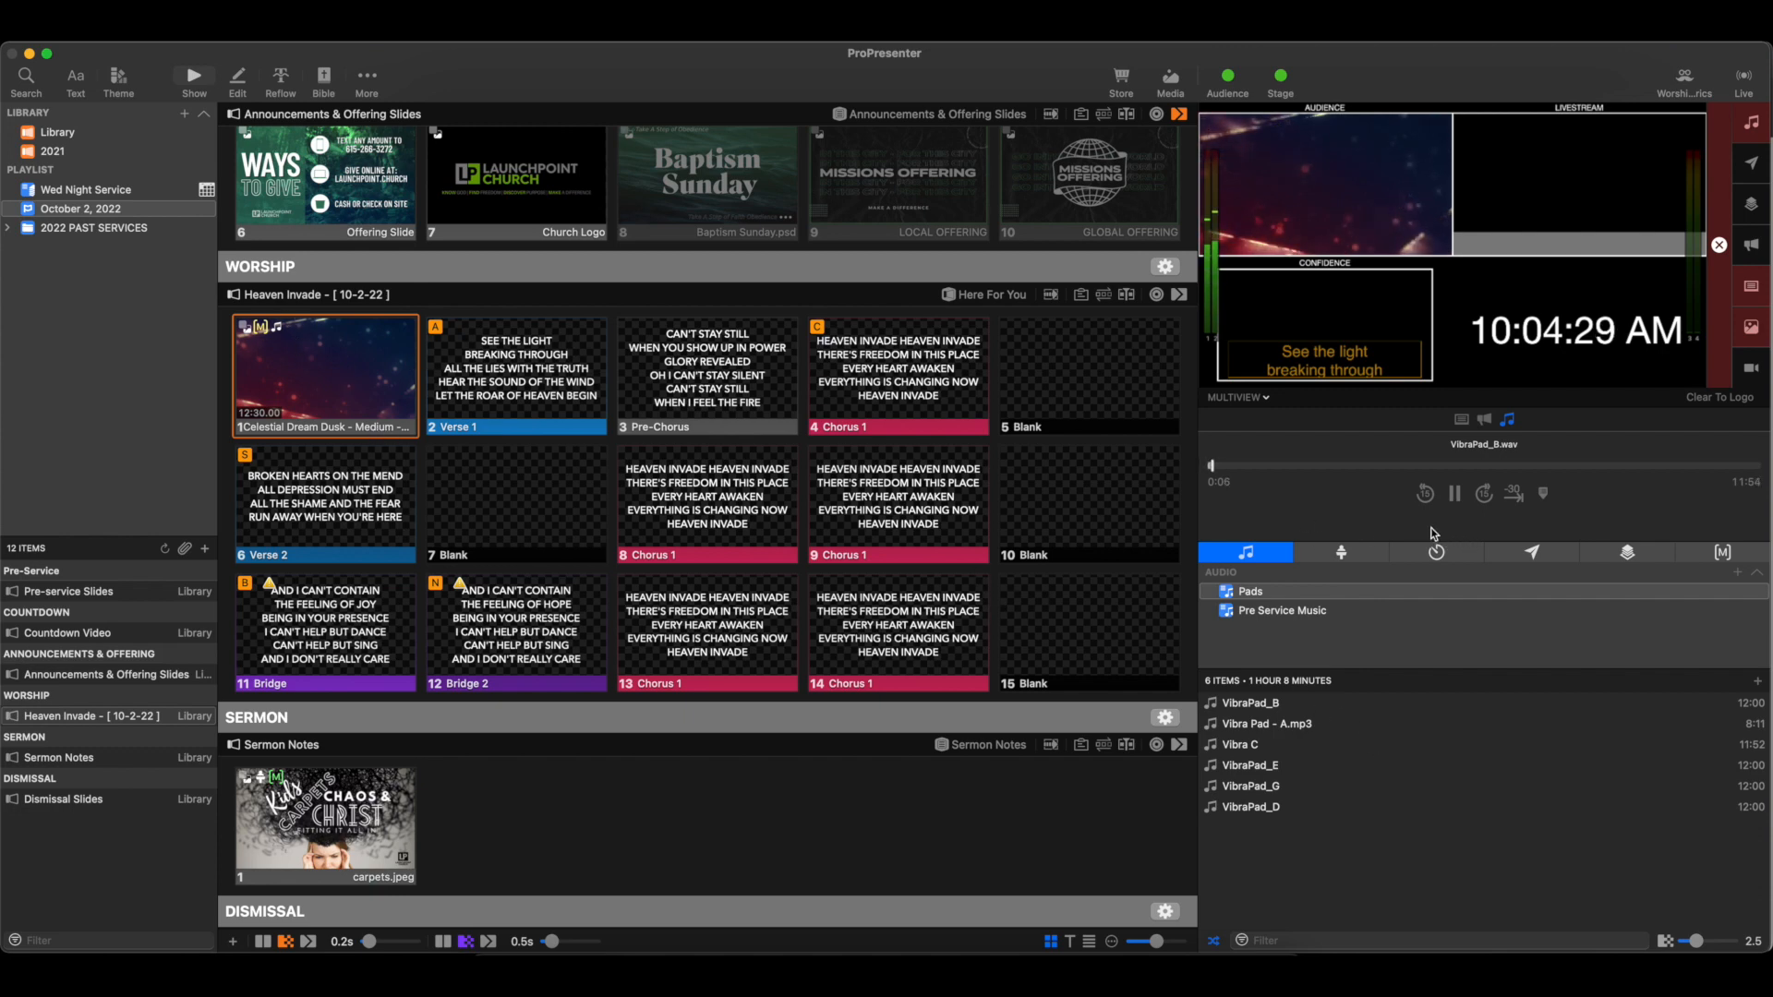
left_click(1246, 552)
left_click(1257, 596)
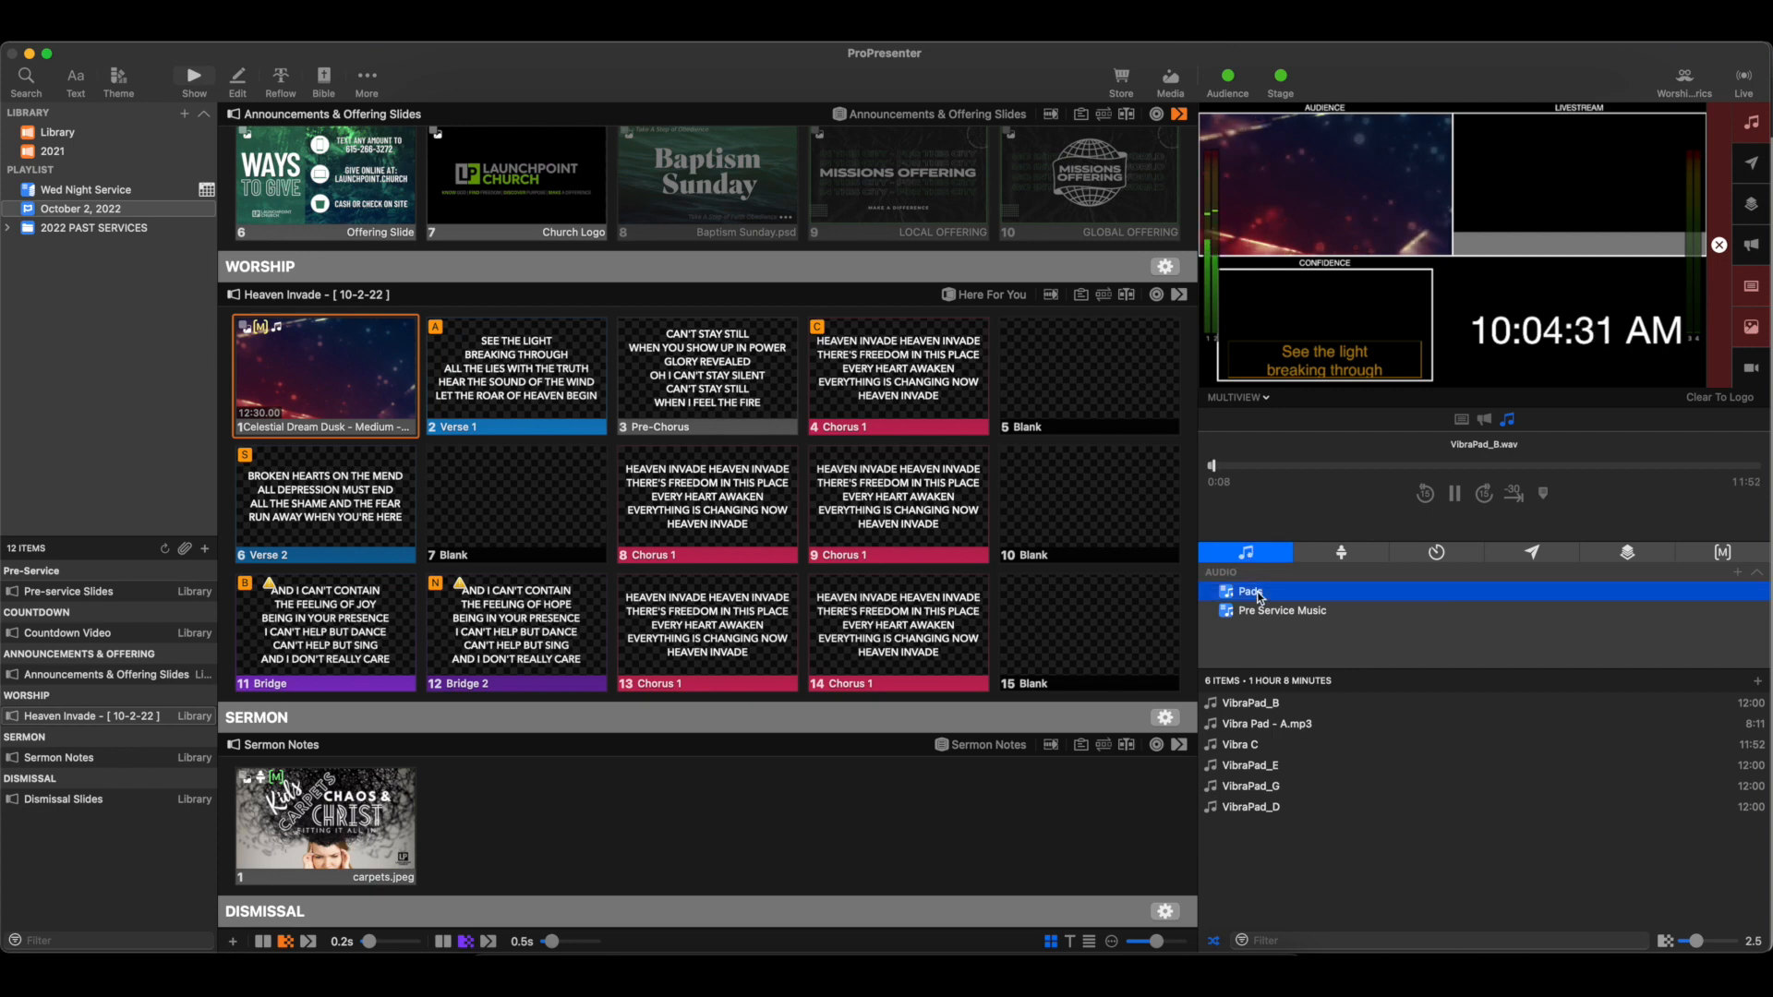
left_click(1283, 610)
left_click(1281, 593)
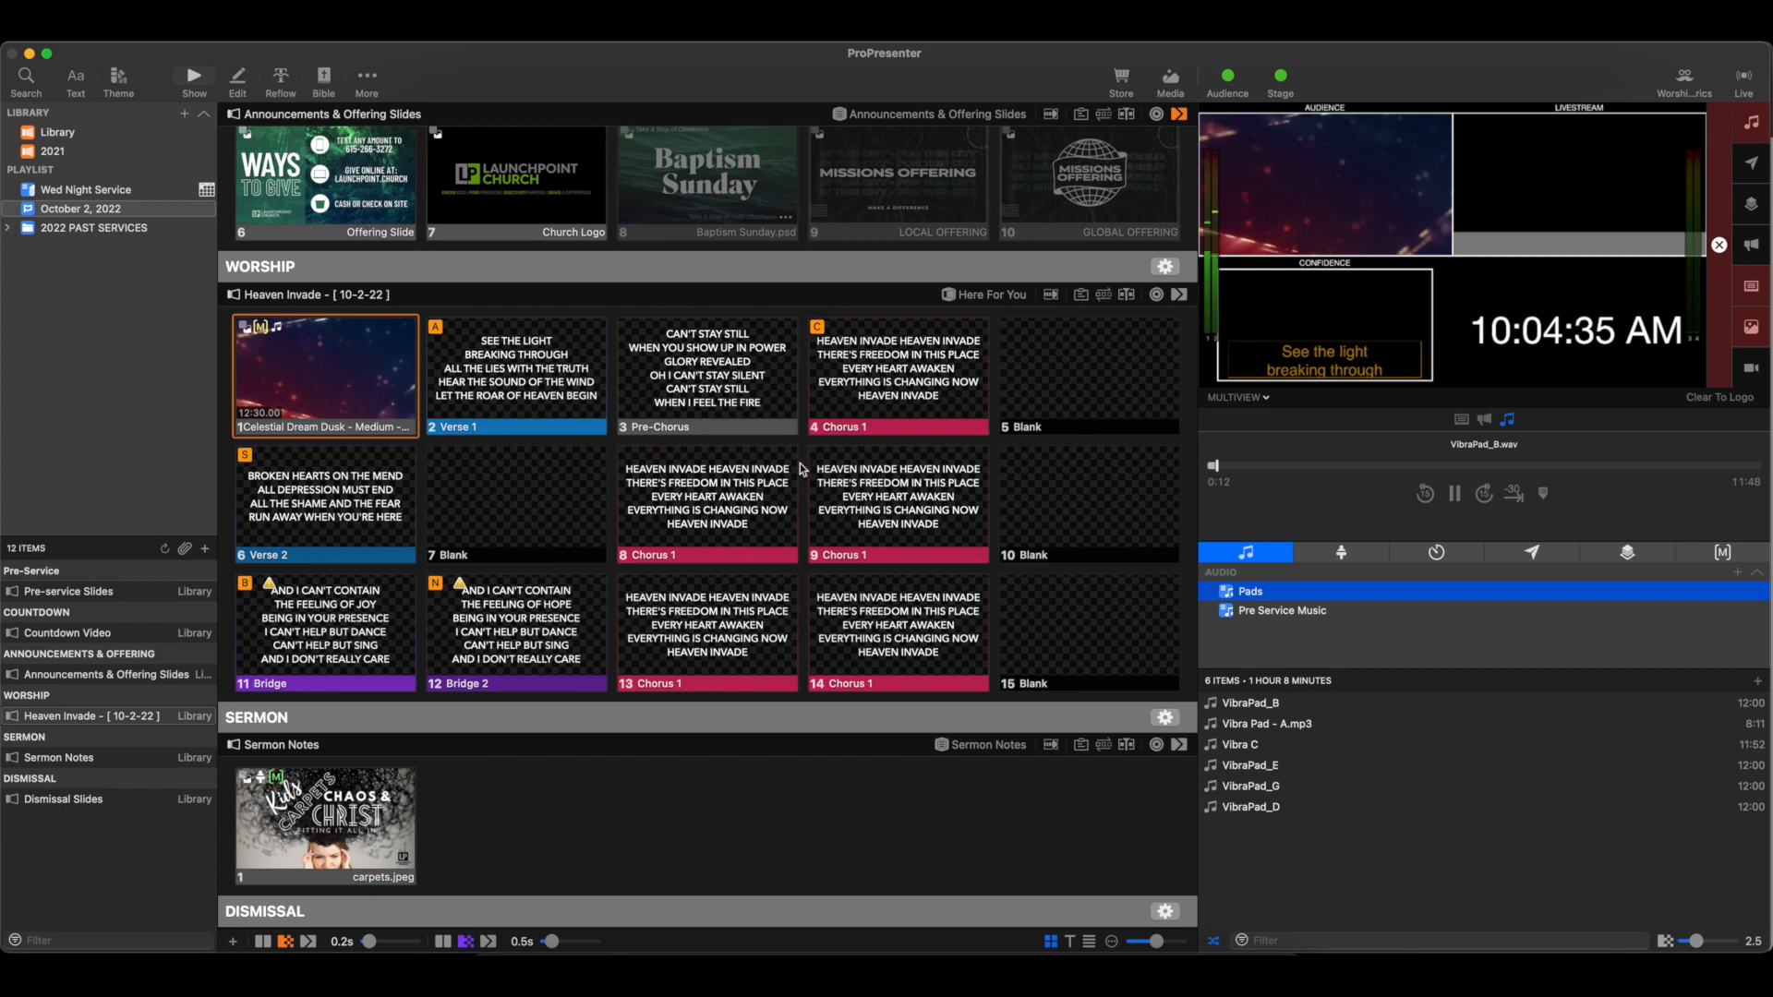
Step: Clear the playing audio and remove the VibraPad_B action from the Celestial Dream Dusk cue
left_click(1751, 123)
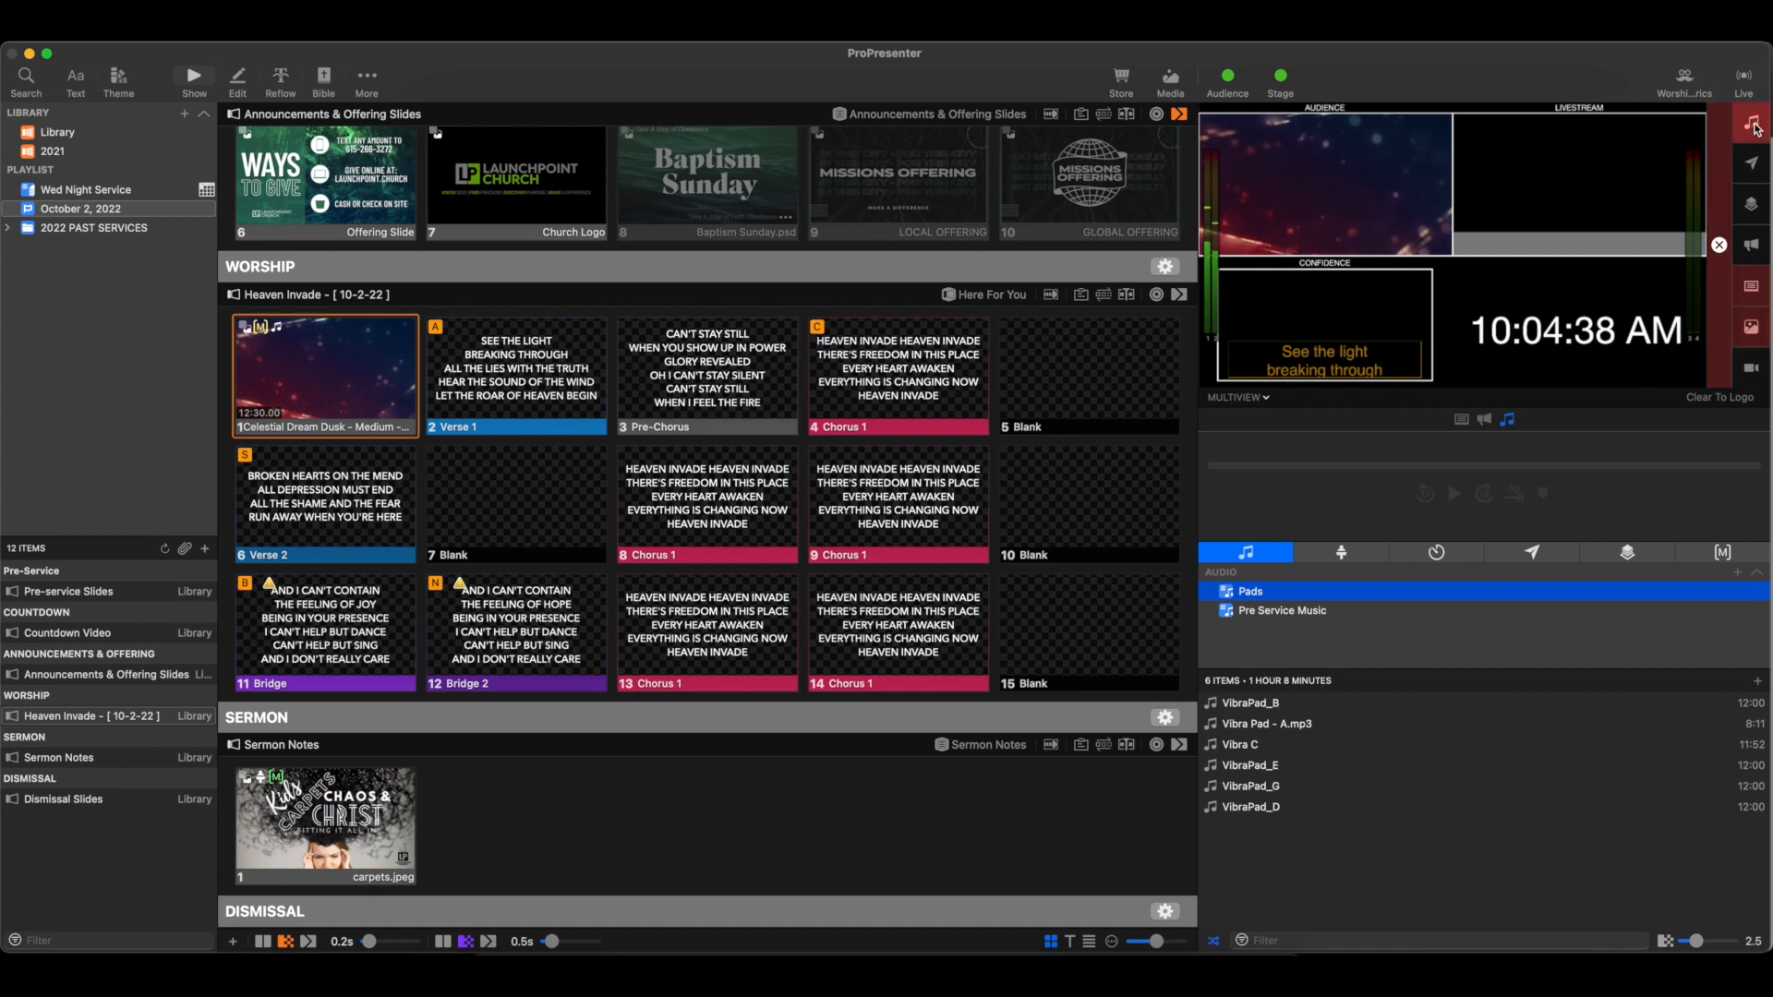
right_click(318, 358)
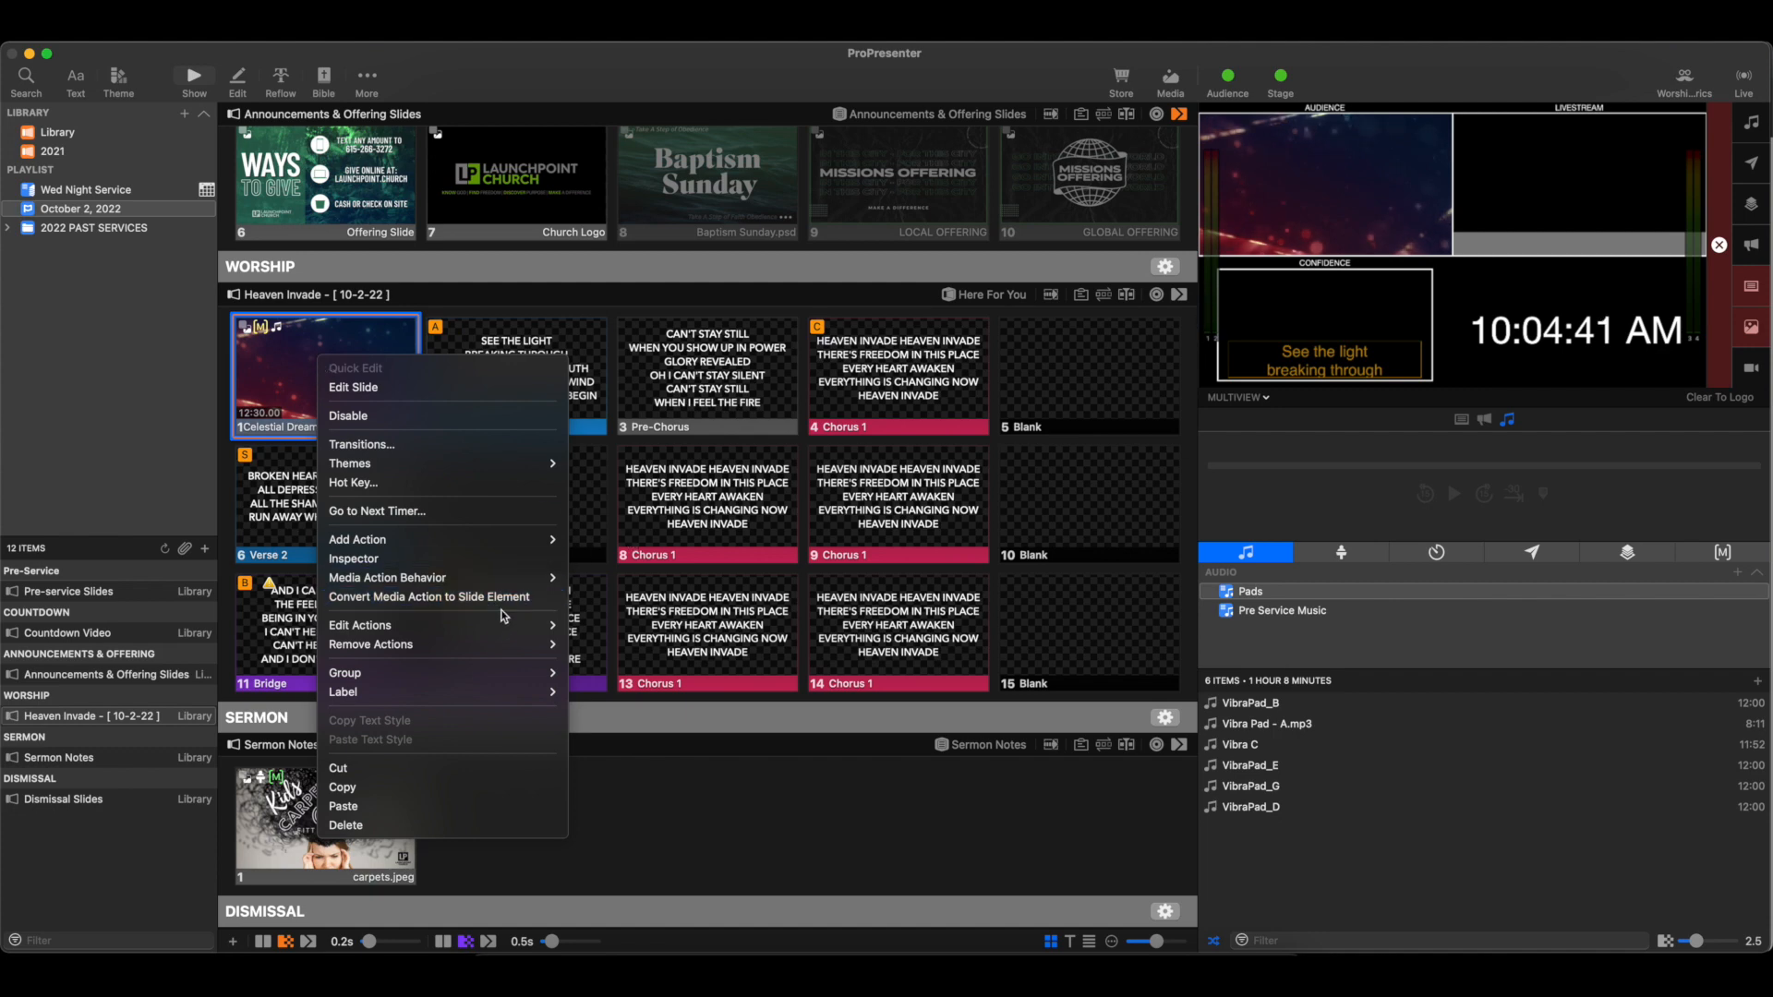
mouse_move(426, 646)
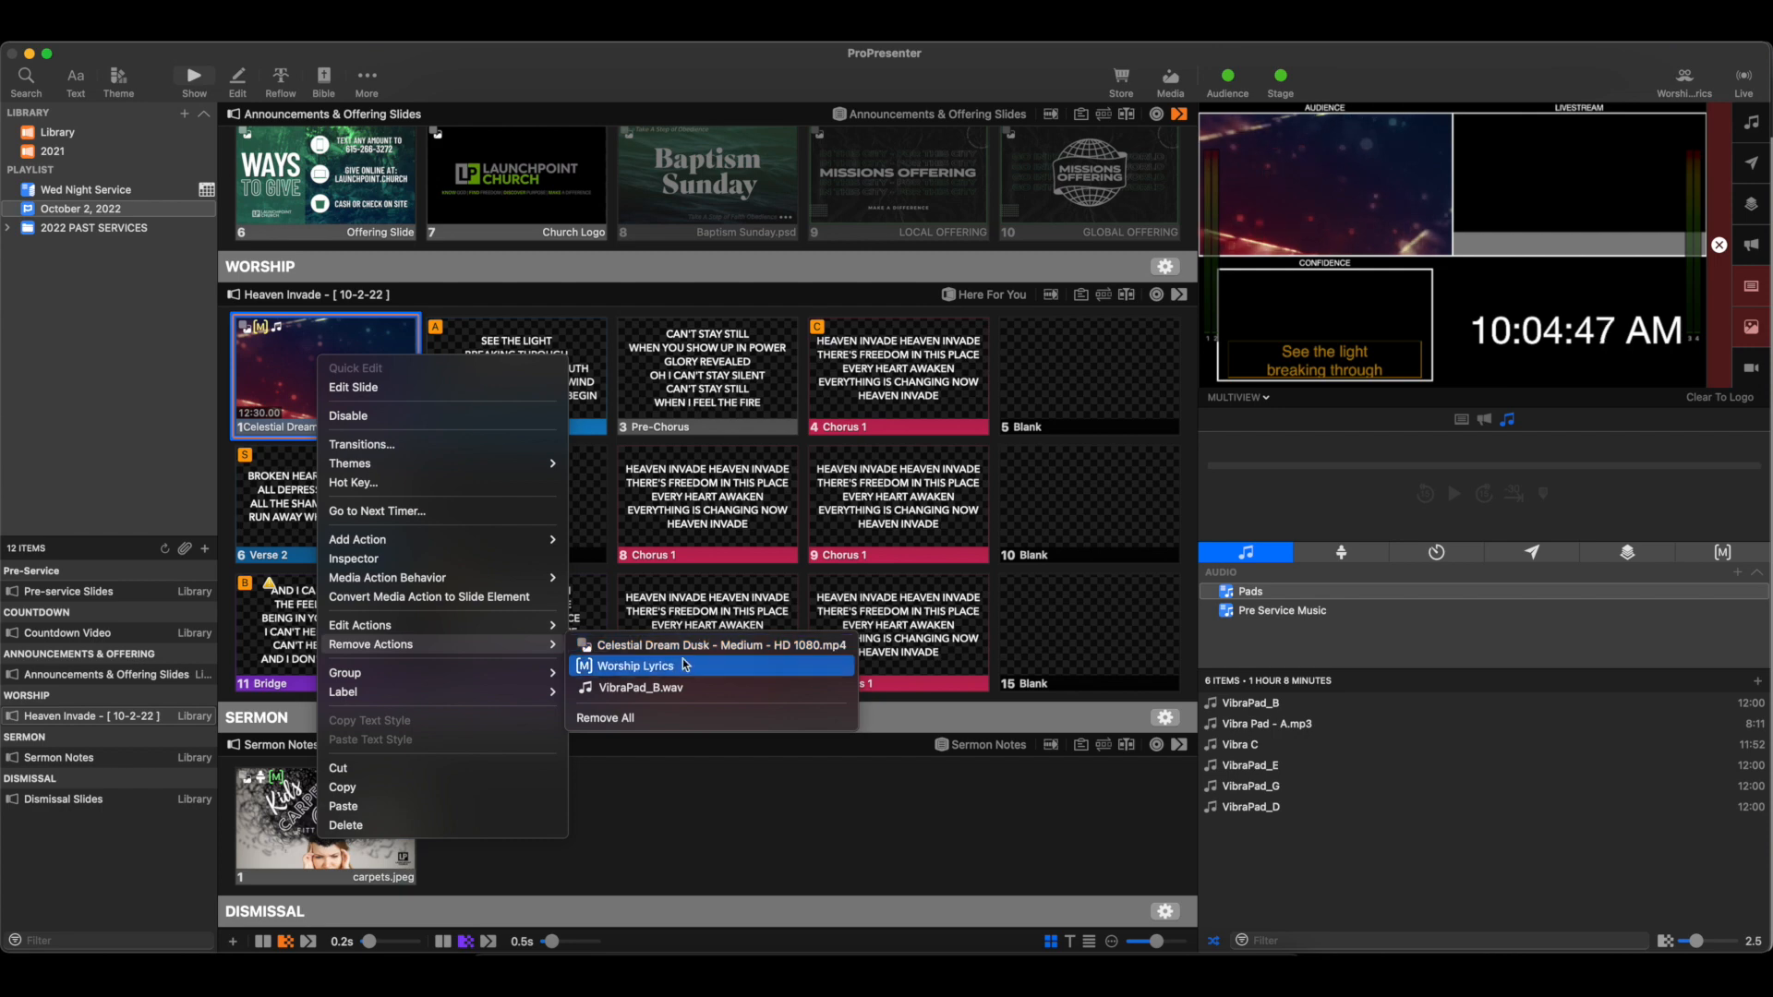
left_click(644, 689)
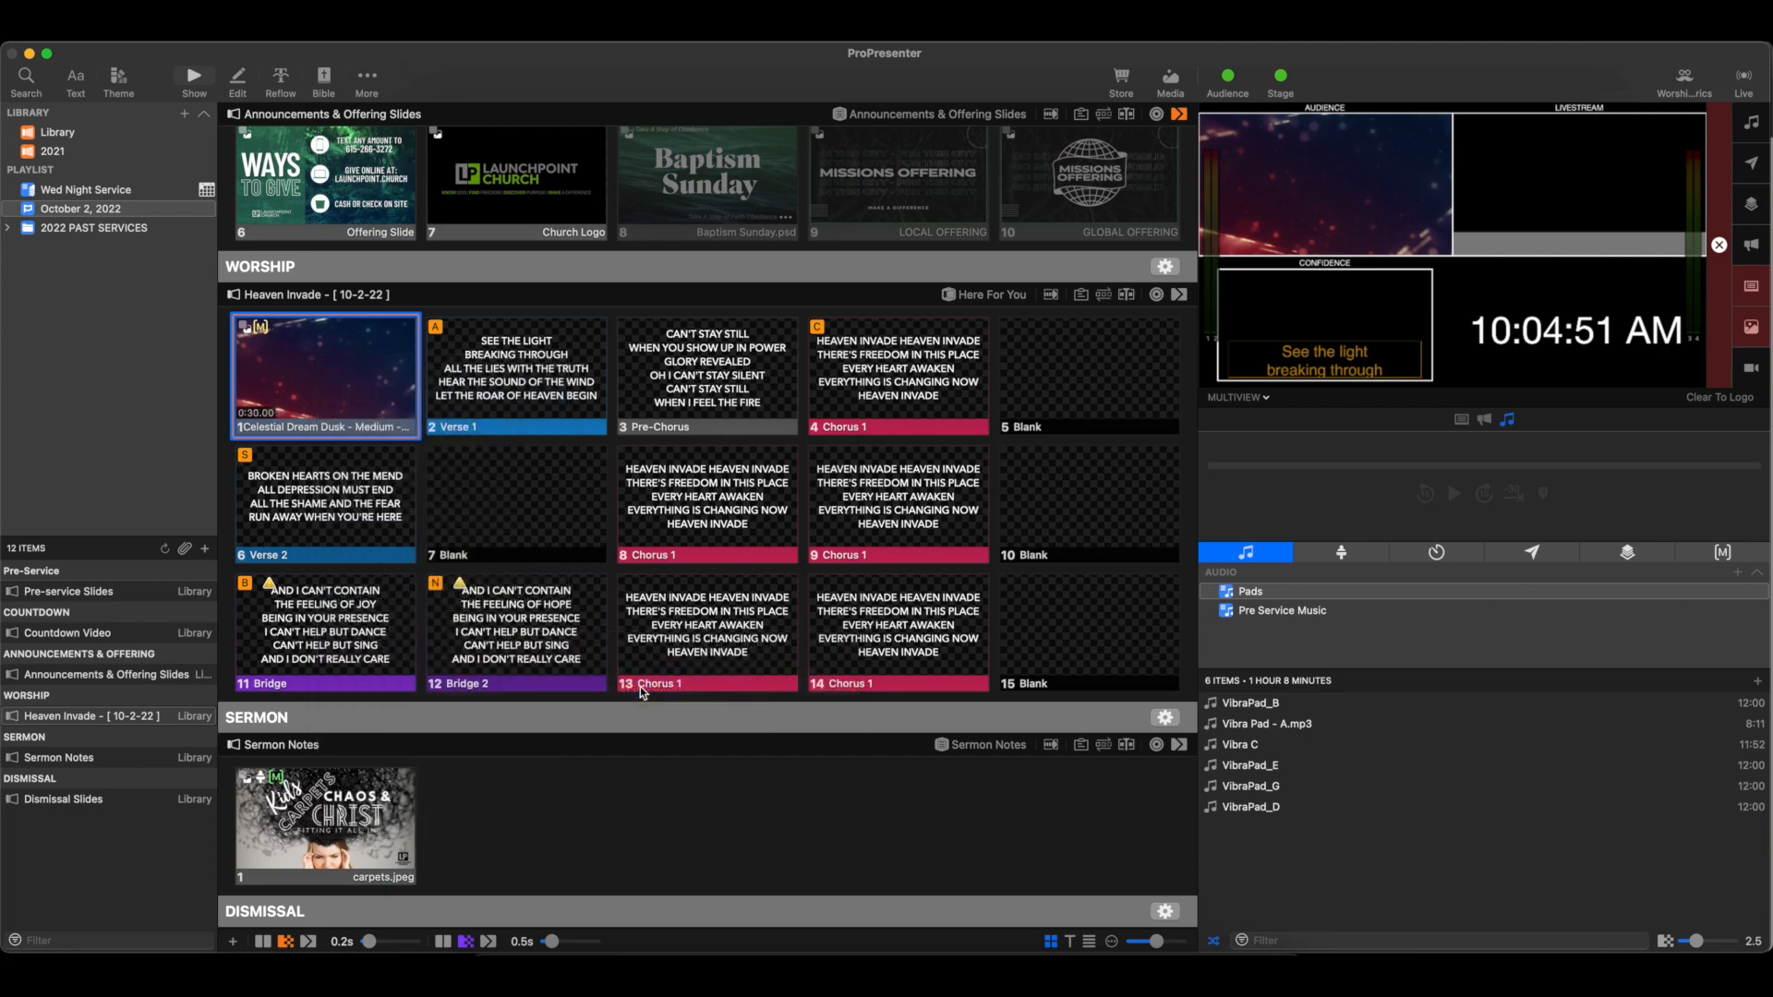
Step: Trigger the Celestial Dream Dusk cue and open the Calendar's Wednesday Night Countdown event
left_click(351, 402)
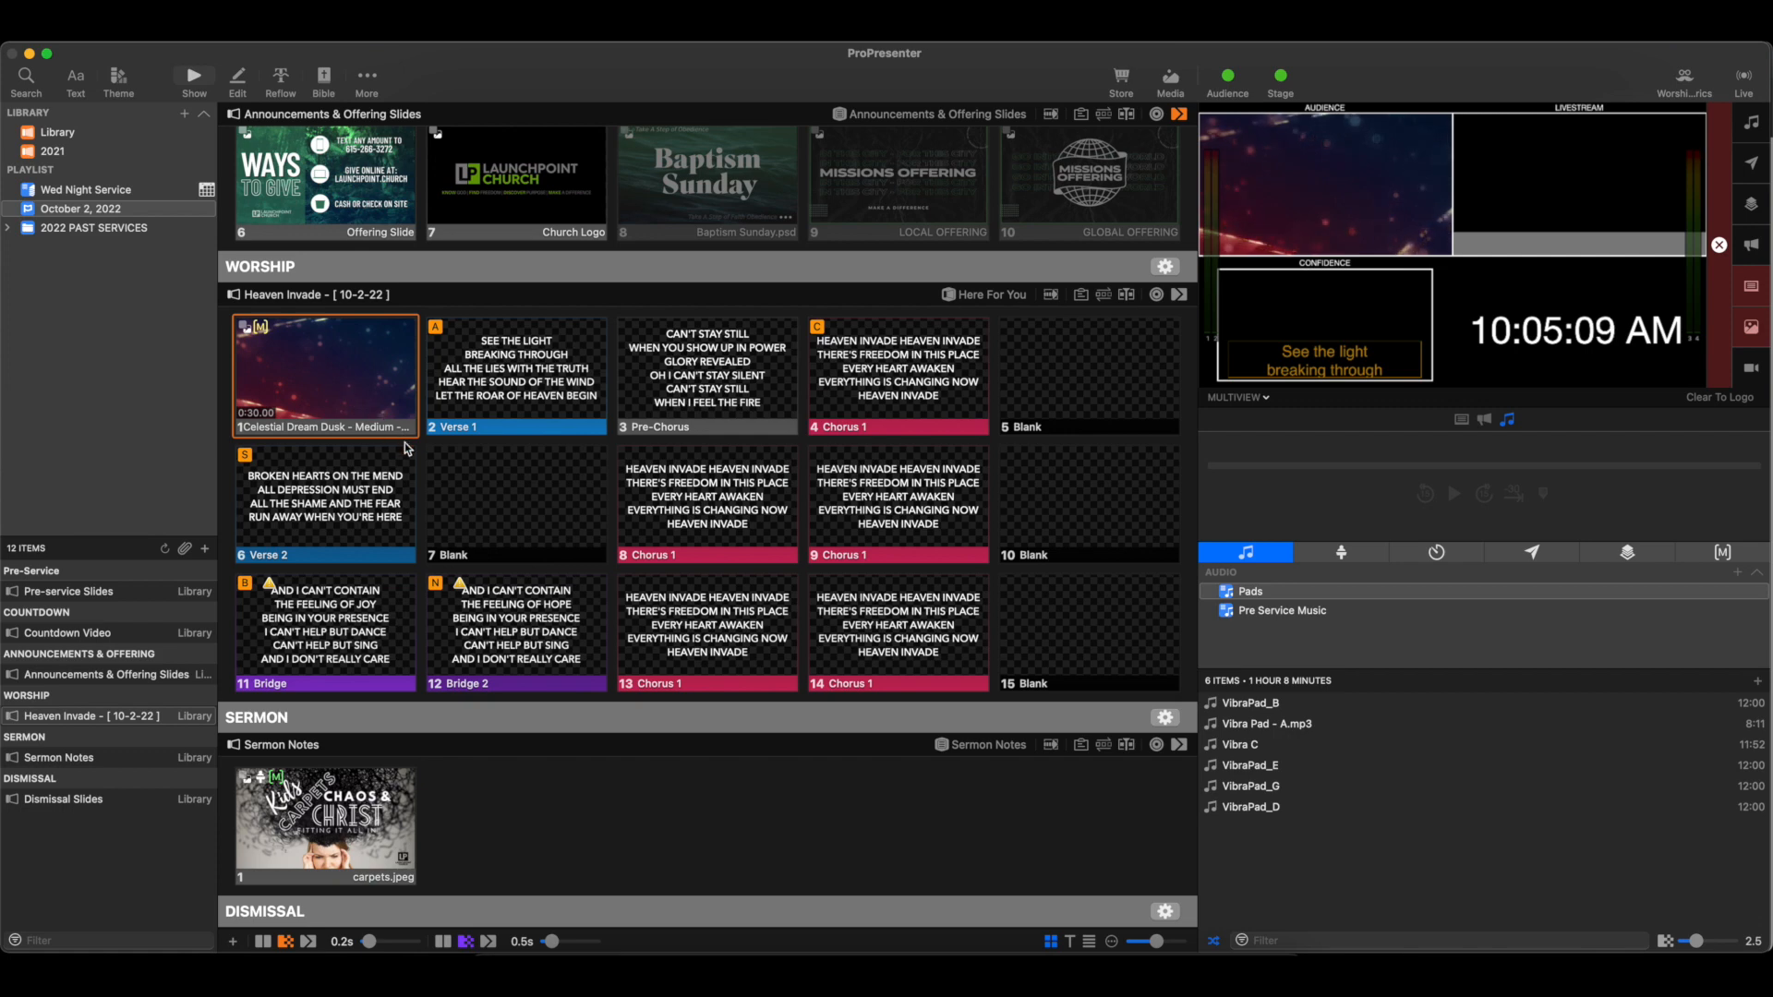
scroll(404, 441, "up", 10)
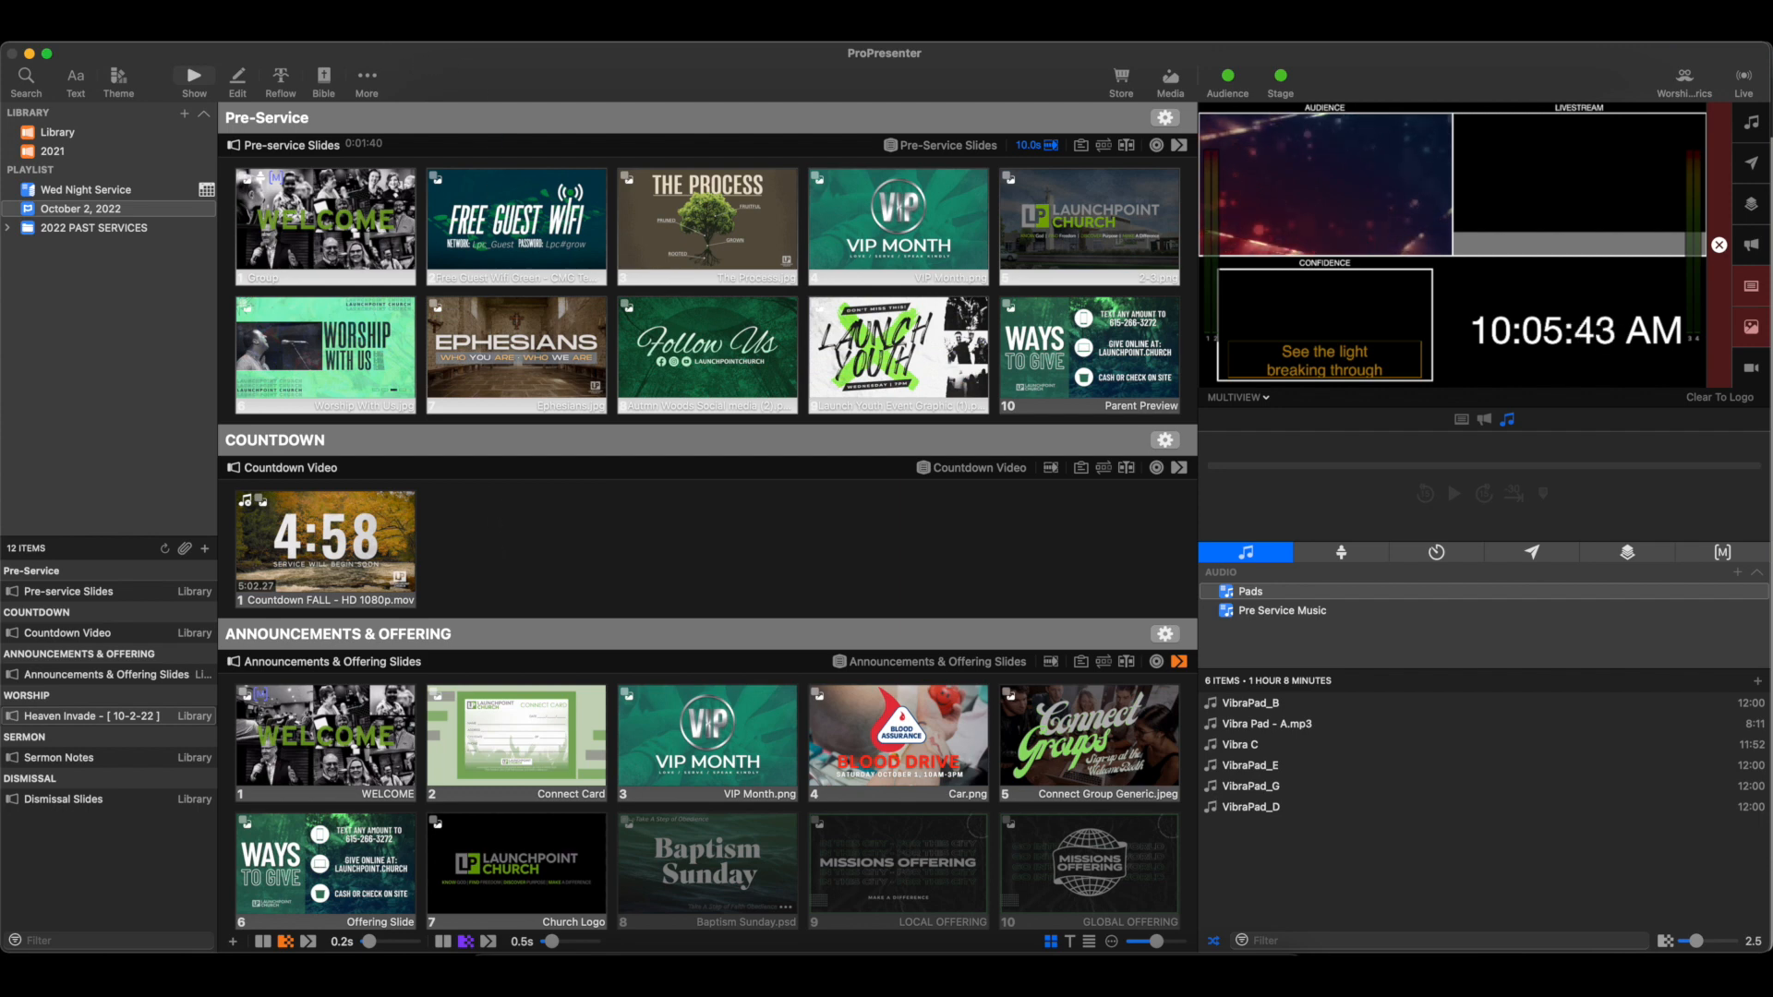
left_click(369, 42)
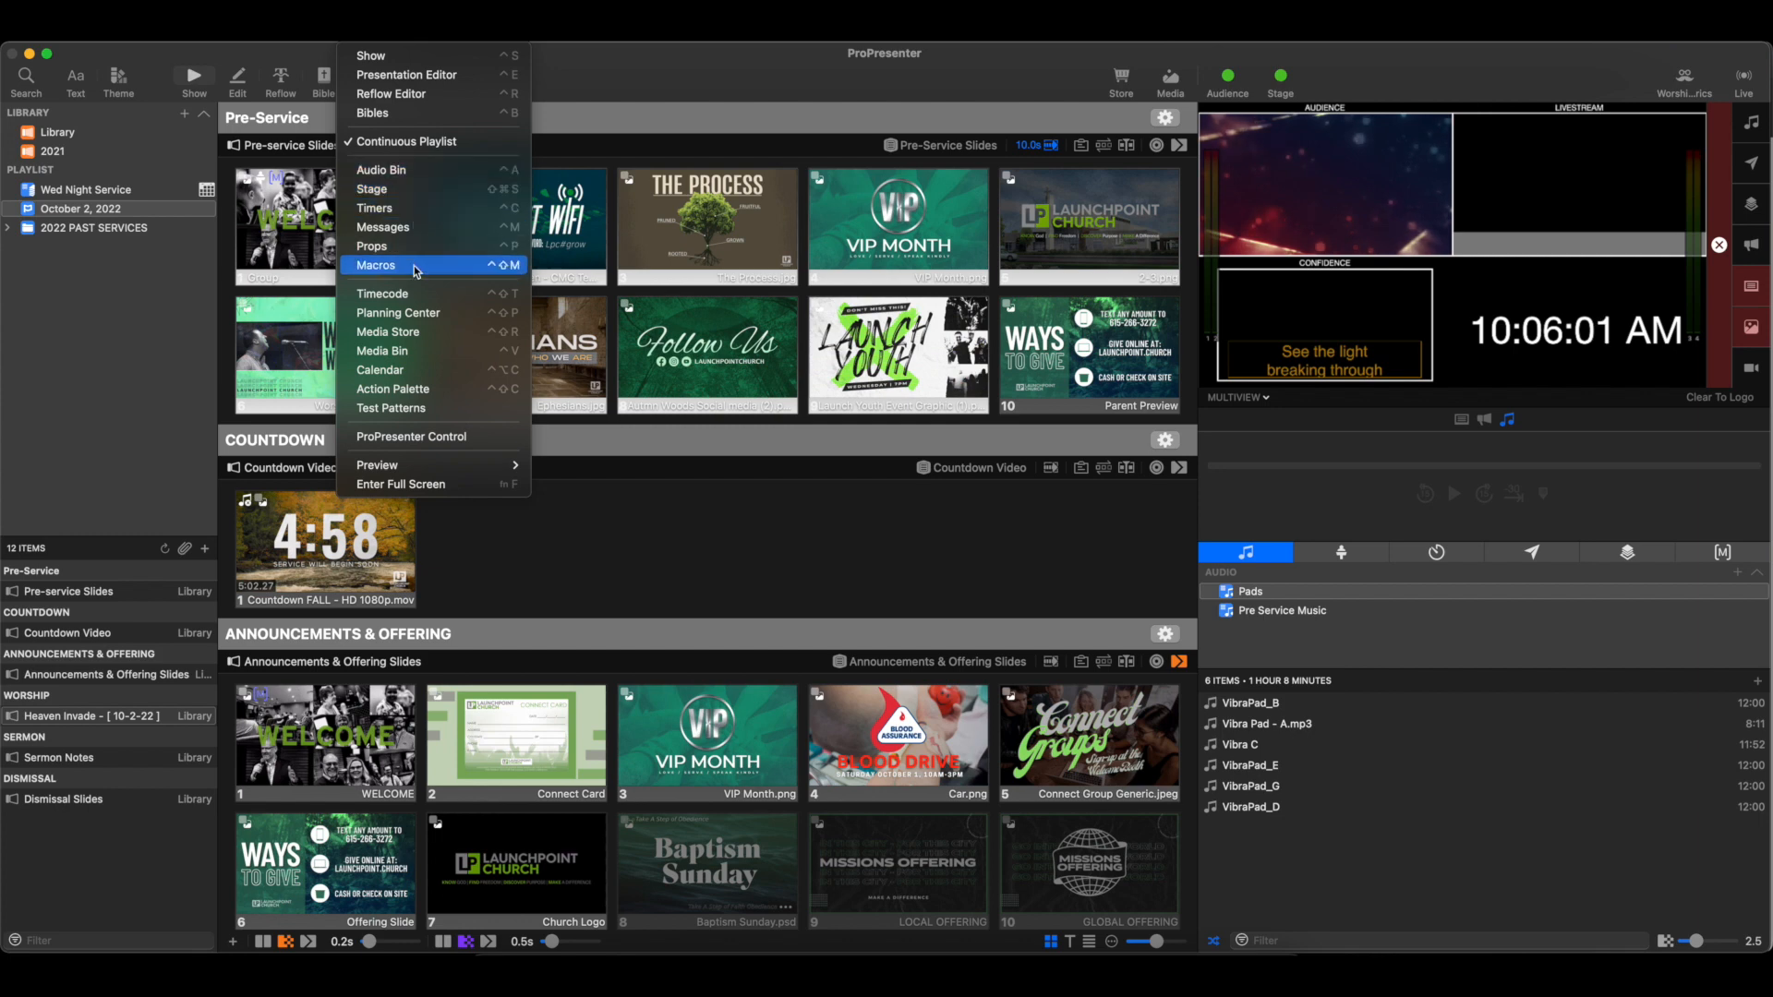
left_click(412, 372)
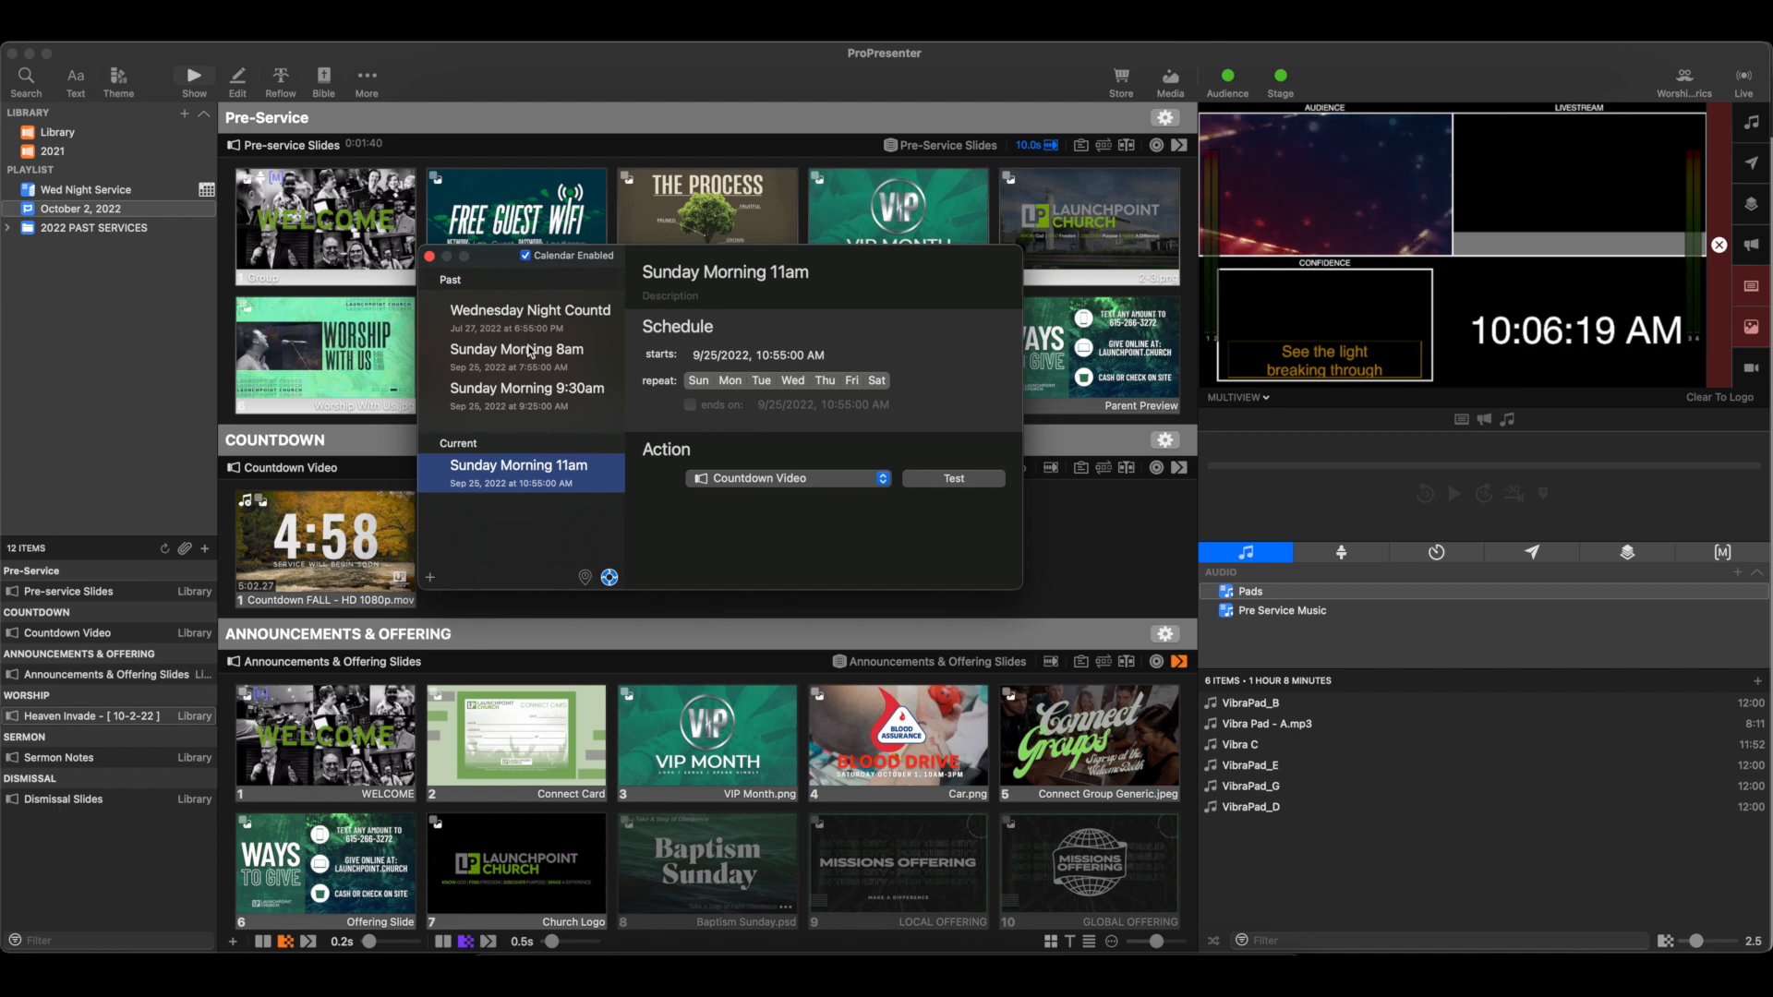
left_click(522, 314)
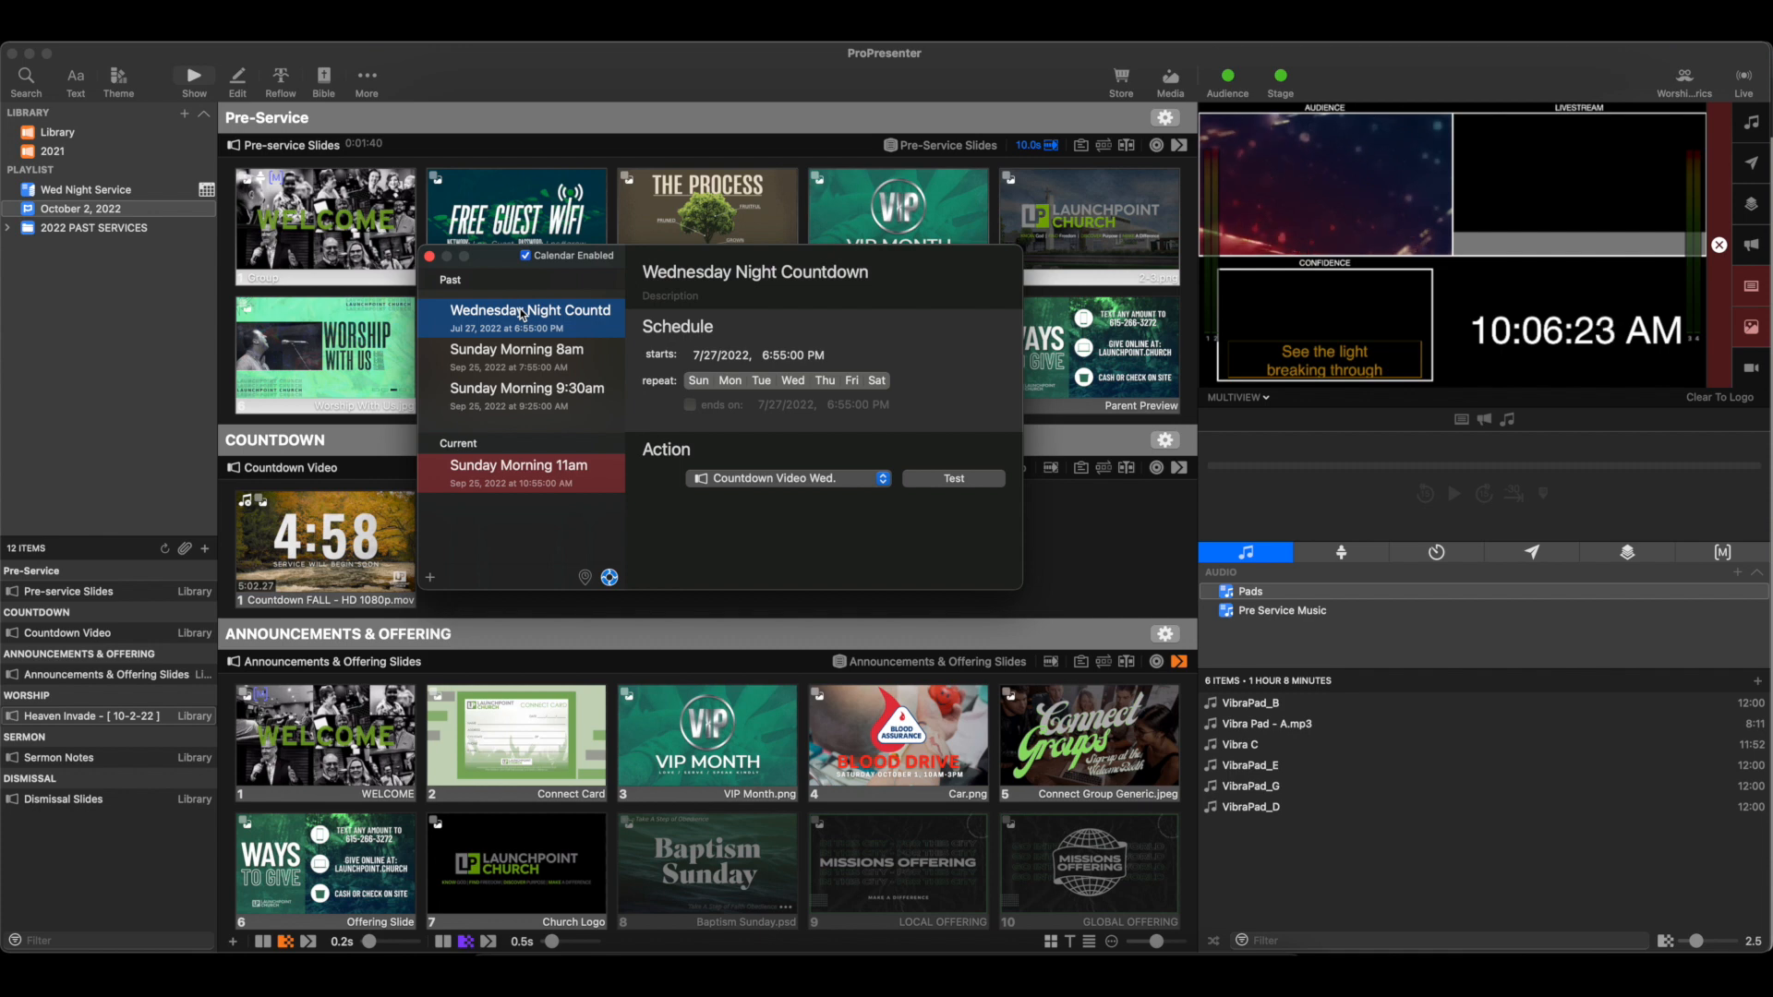
Step: Set the start date of the Sunday Morning 8am calendar event to 10/2/2022
left_click(503, 356)
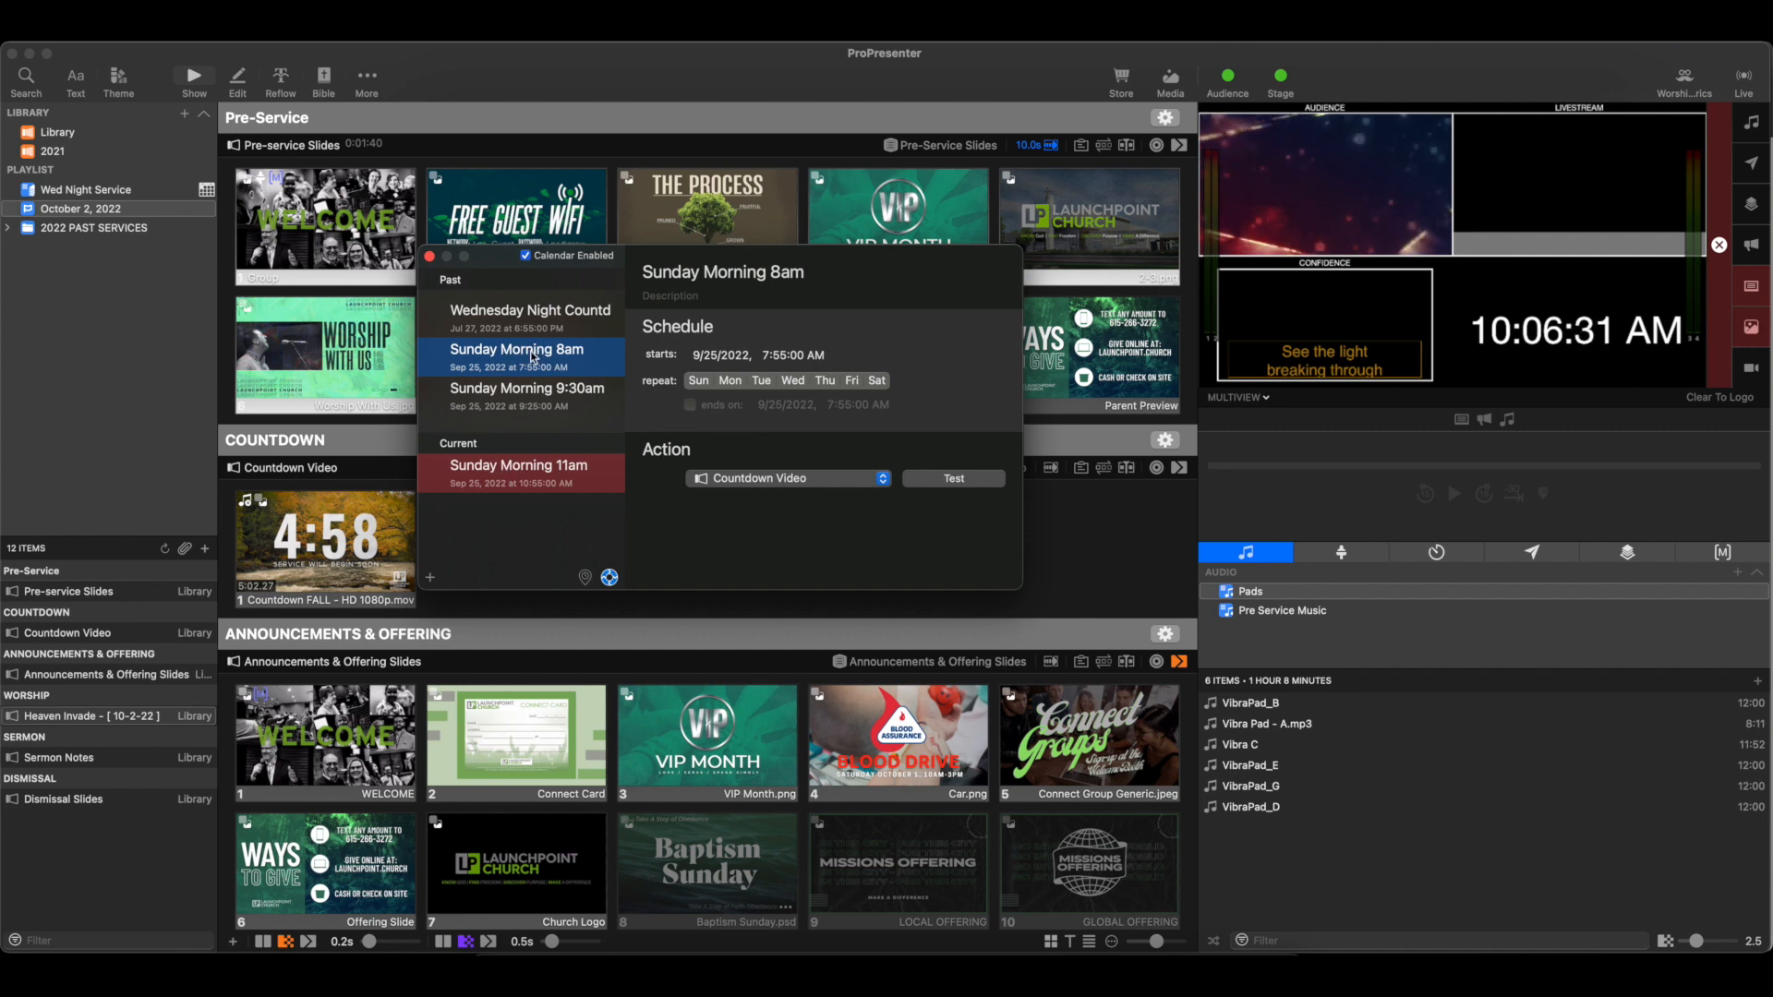
left_click(695, 355)
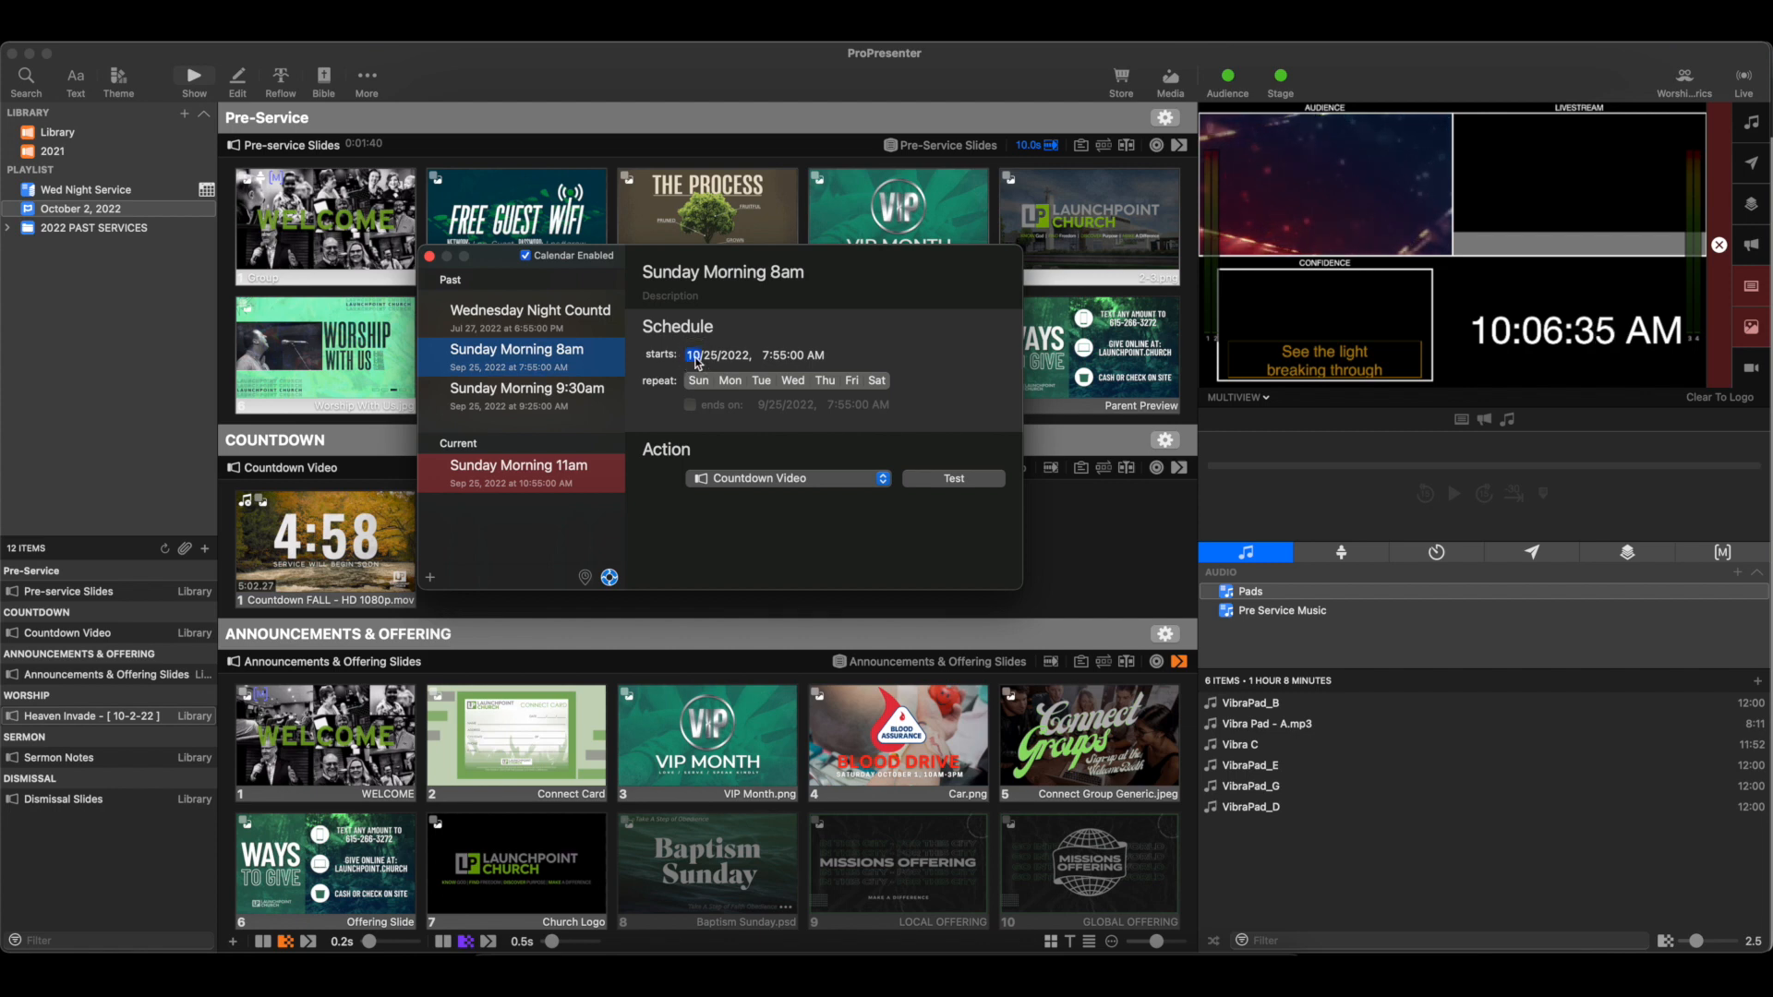
left_click(711, 357)
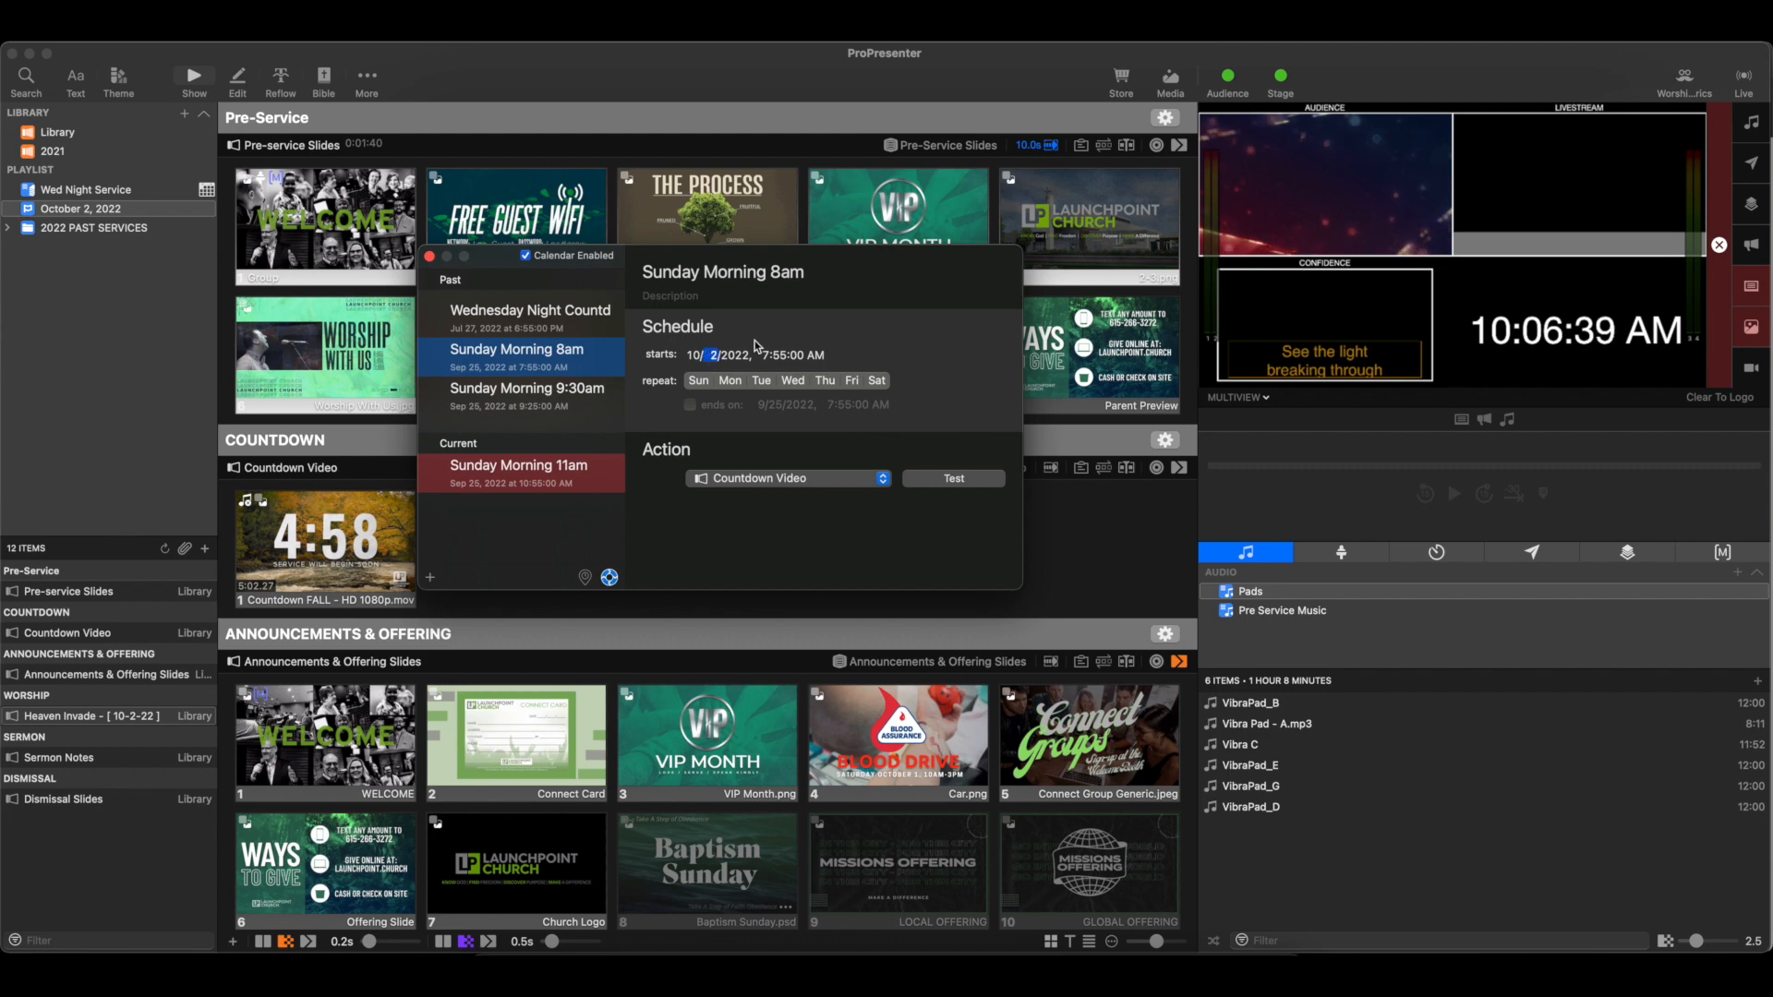
left_click(810, 330)
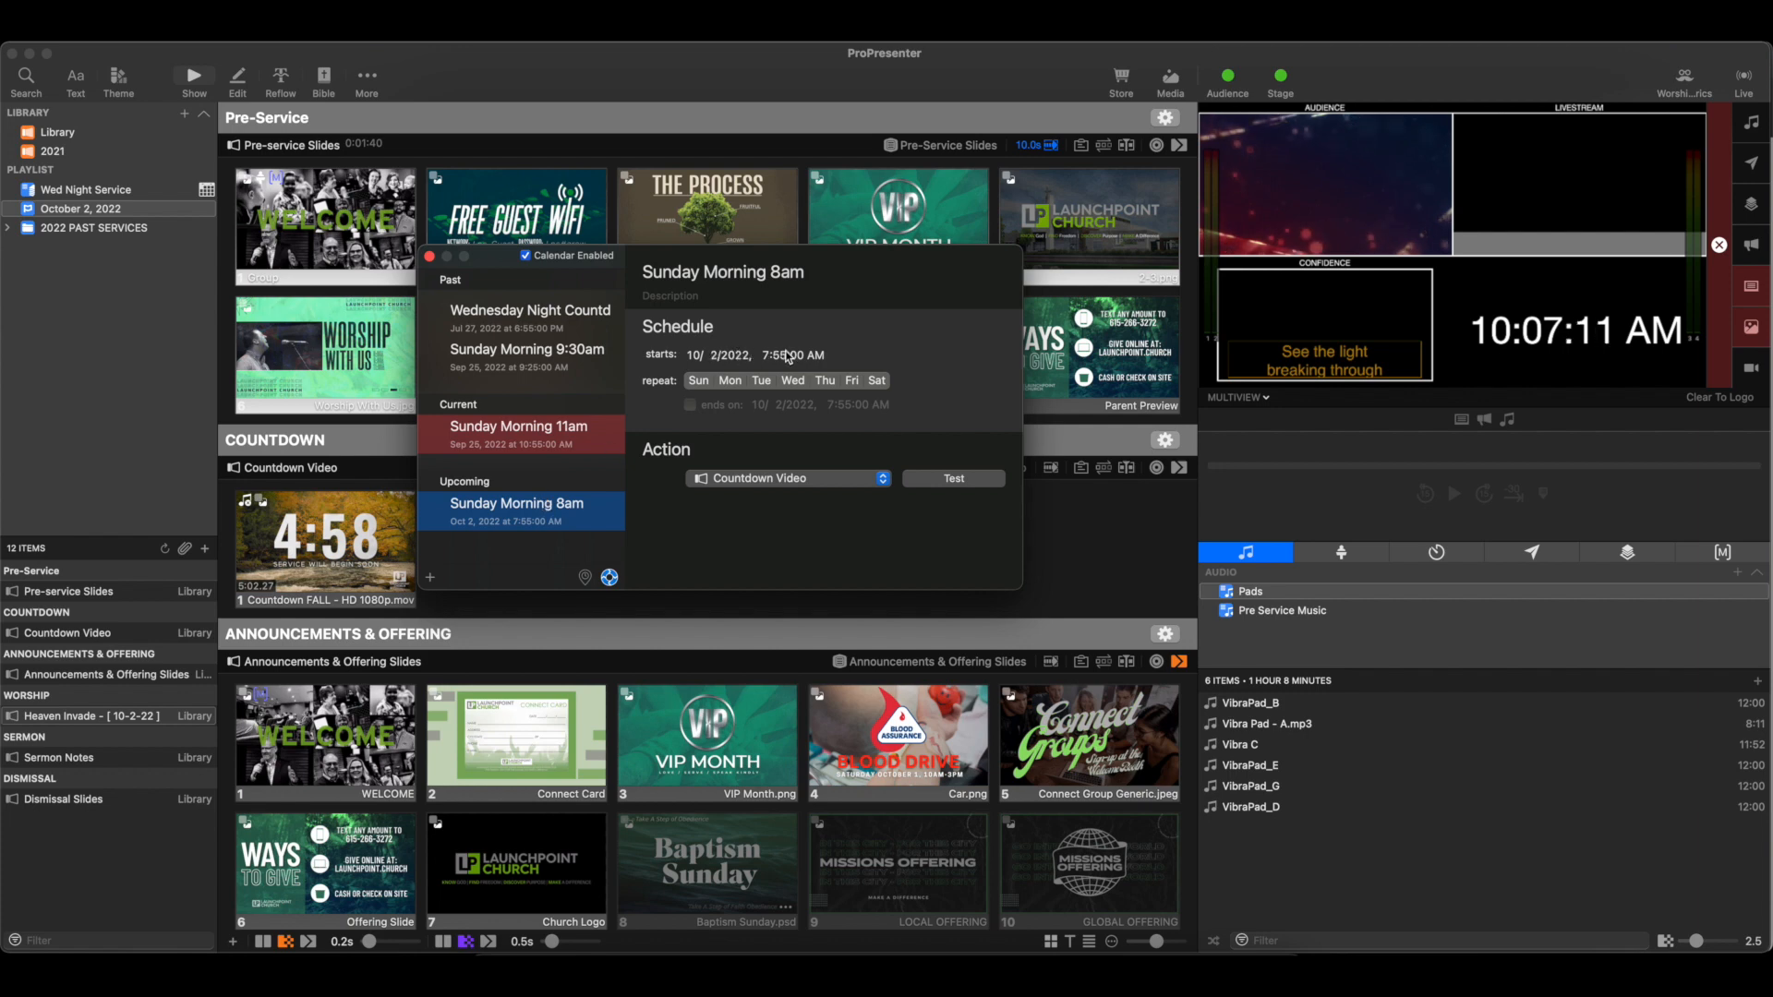
Step: Assign the Countdown Video from the October 2, 2022 playlist as the Sunday Morning 8am event's action
left_click(844, 479)
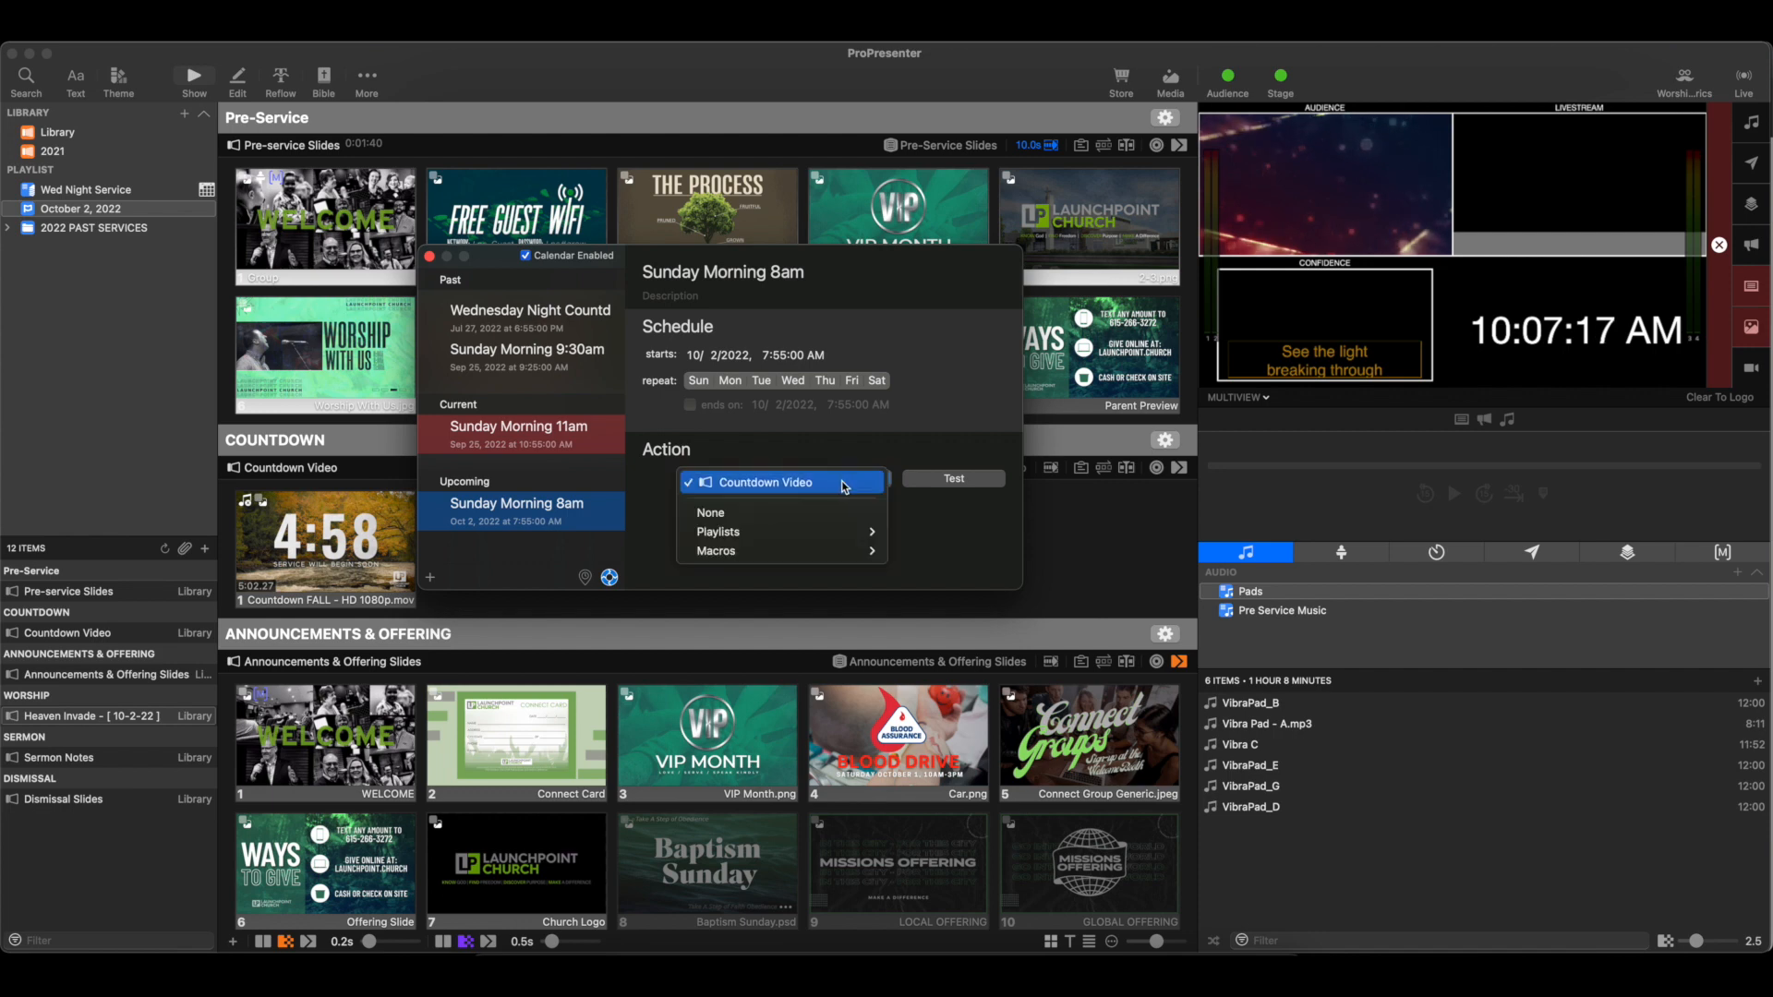
mouse_move(842, 539)
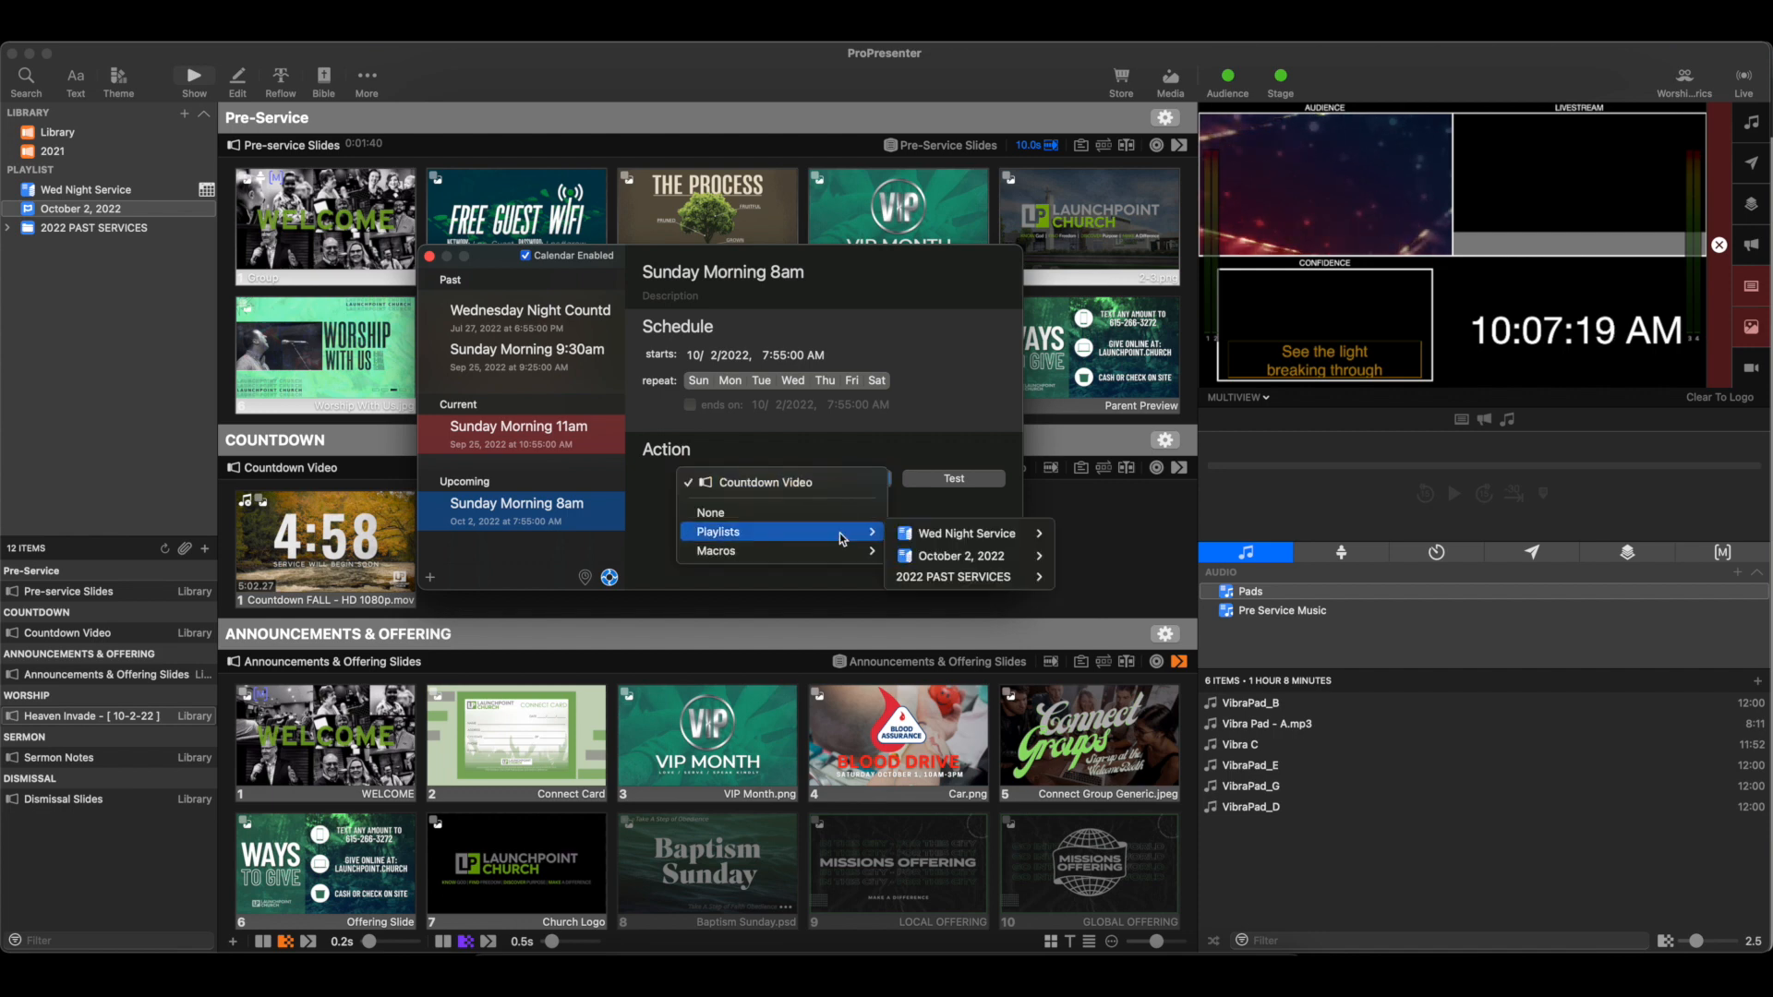
mouse_move(980, 557)
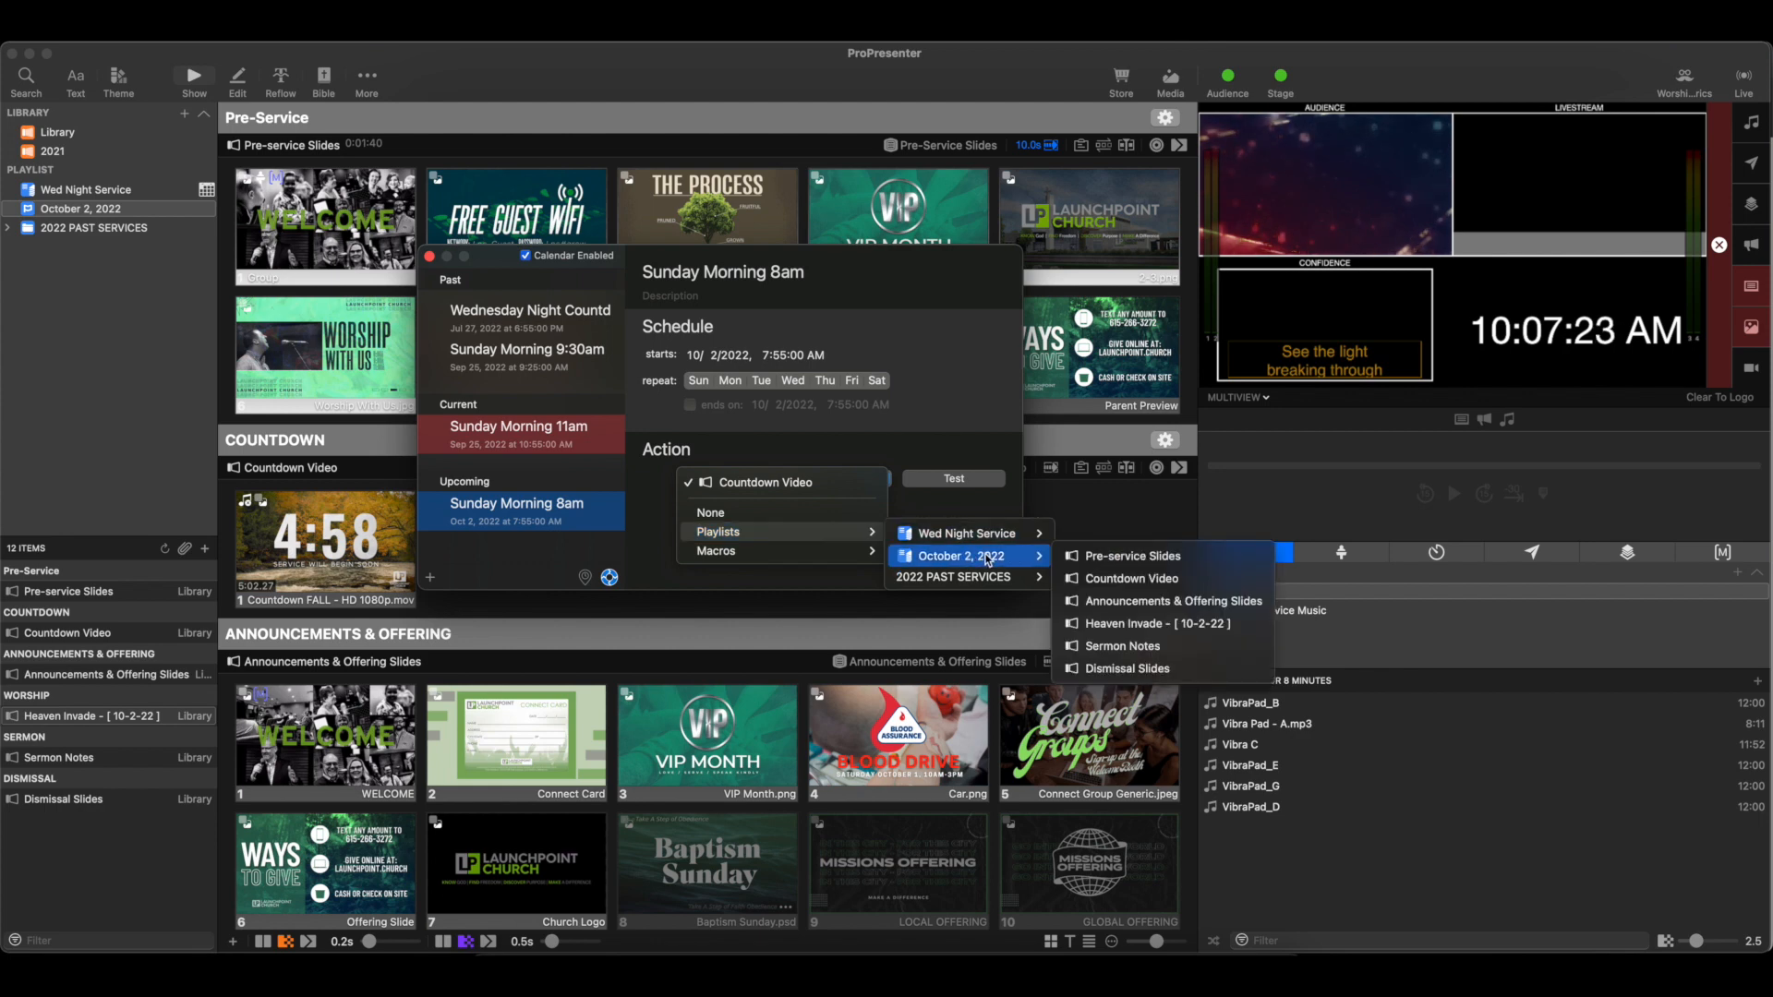
left_click(1133, 582)
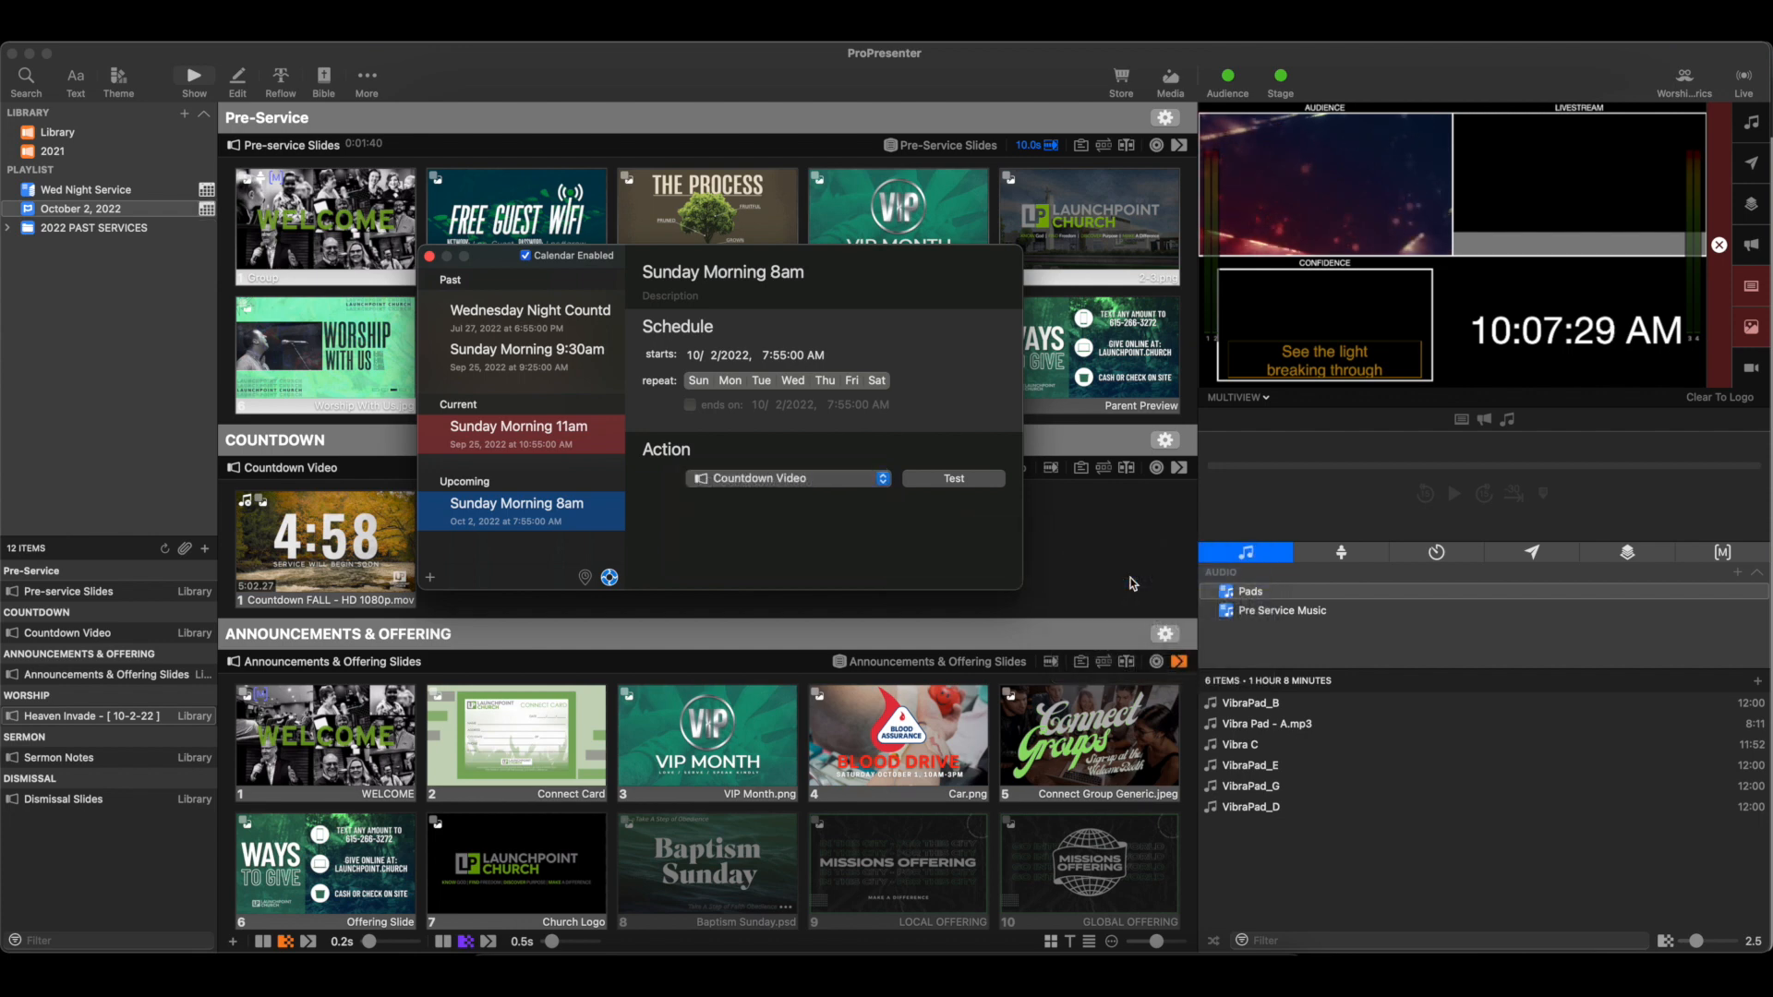
Step: Test the Sunday Morning 8am event's action, clear all output and bring the Calendar window back up
left_click(934, 480)
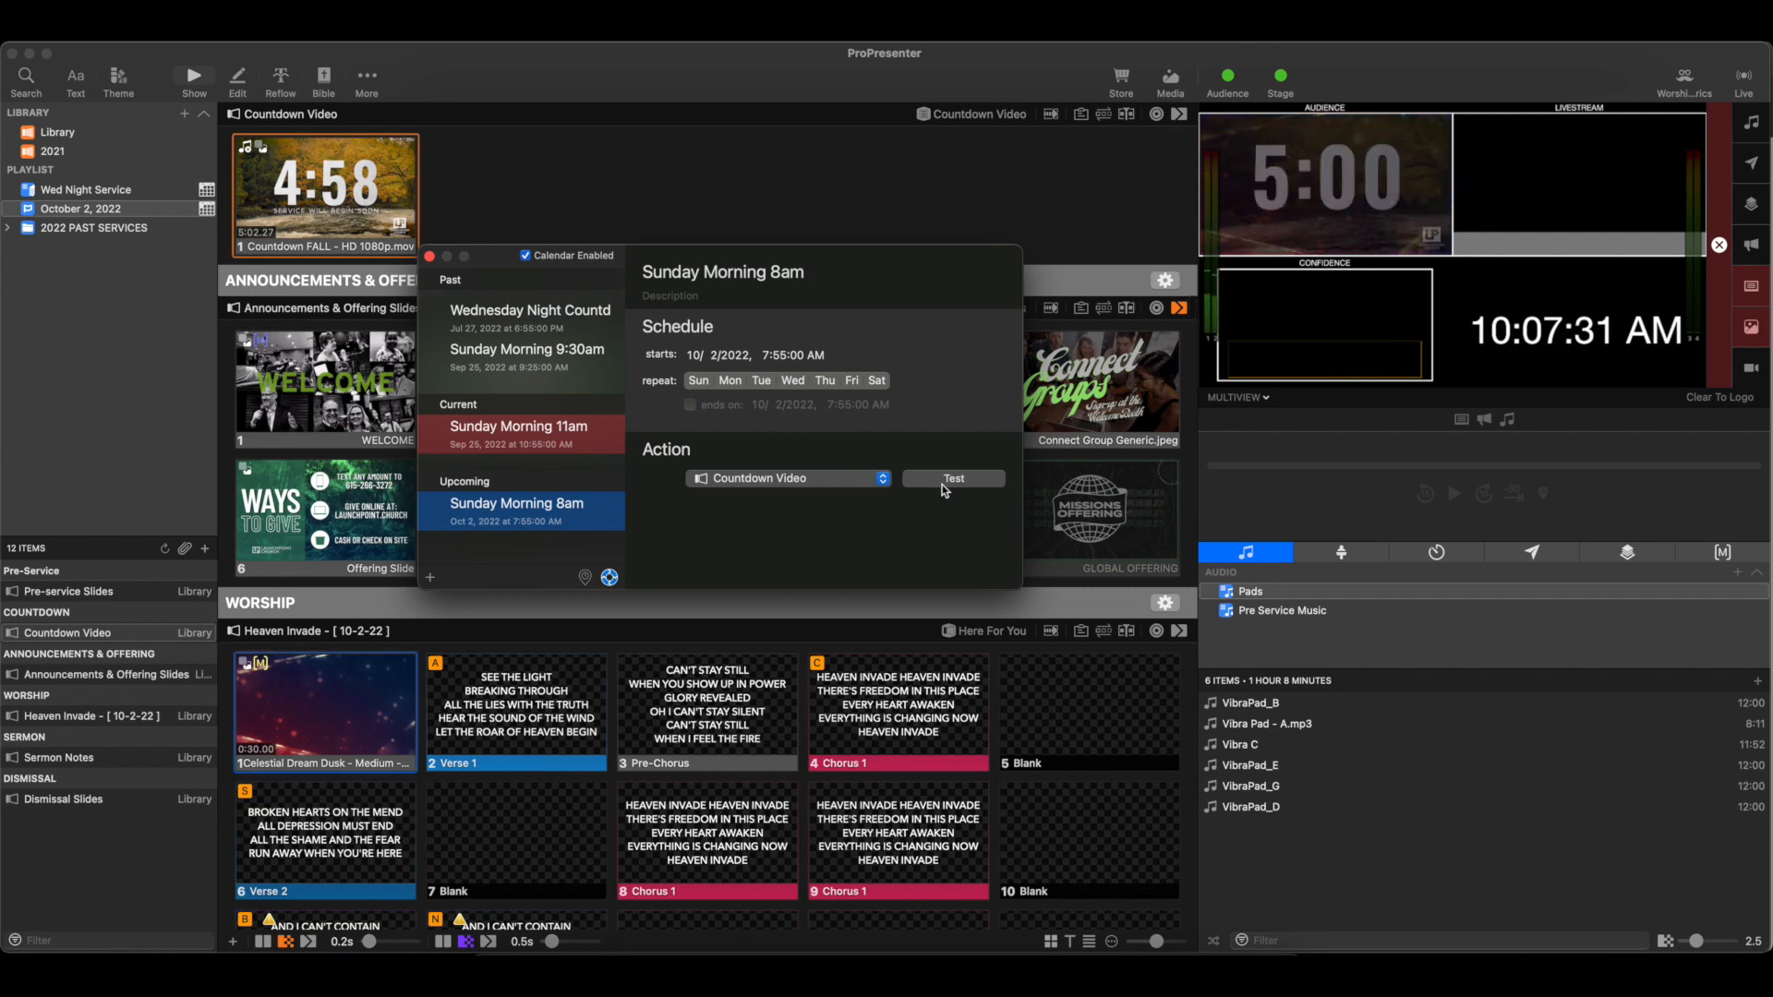
left_click(1719, 246)
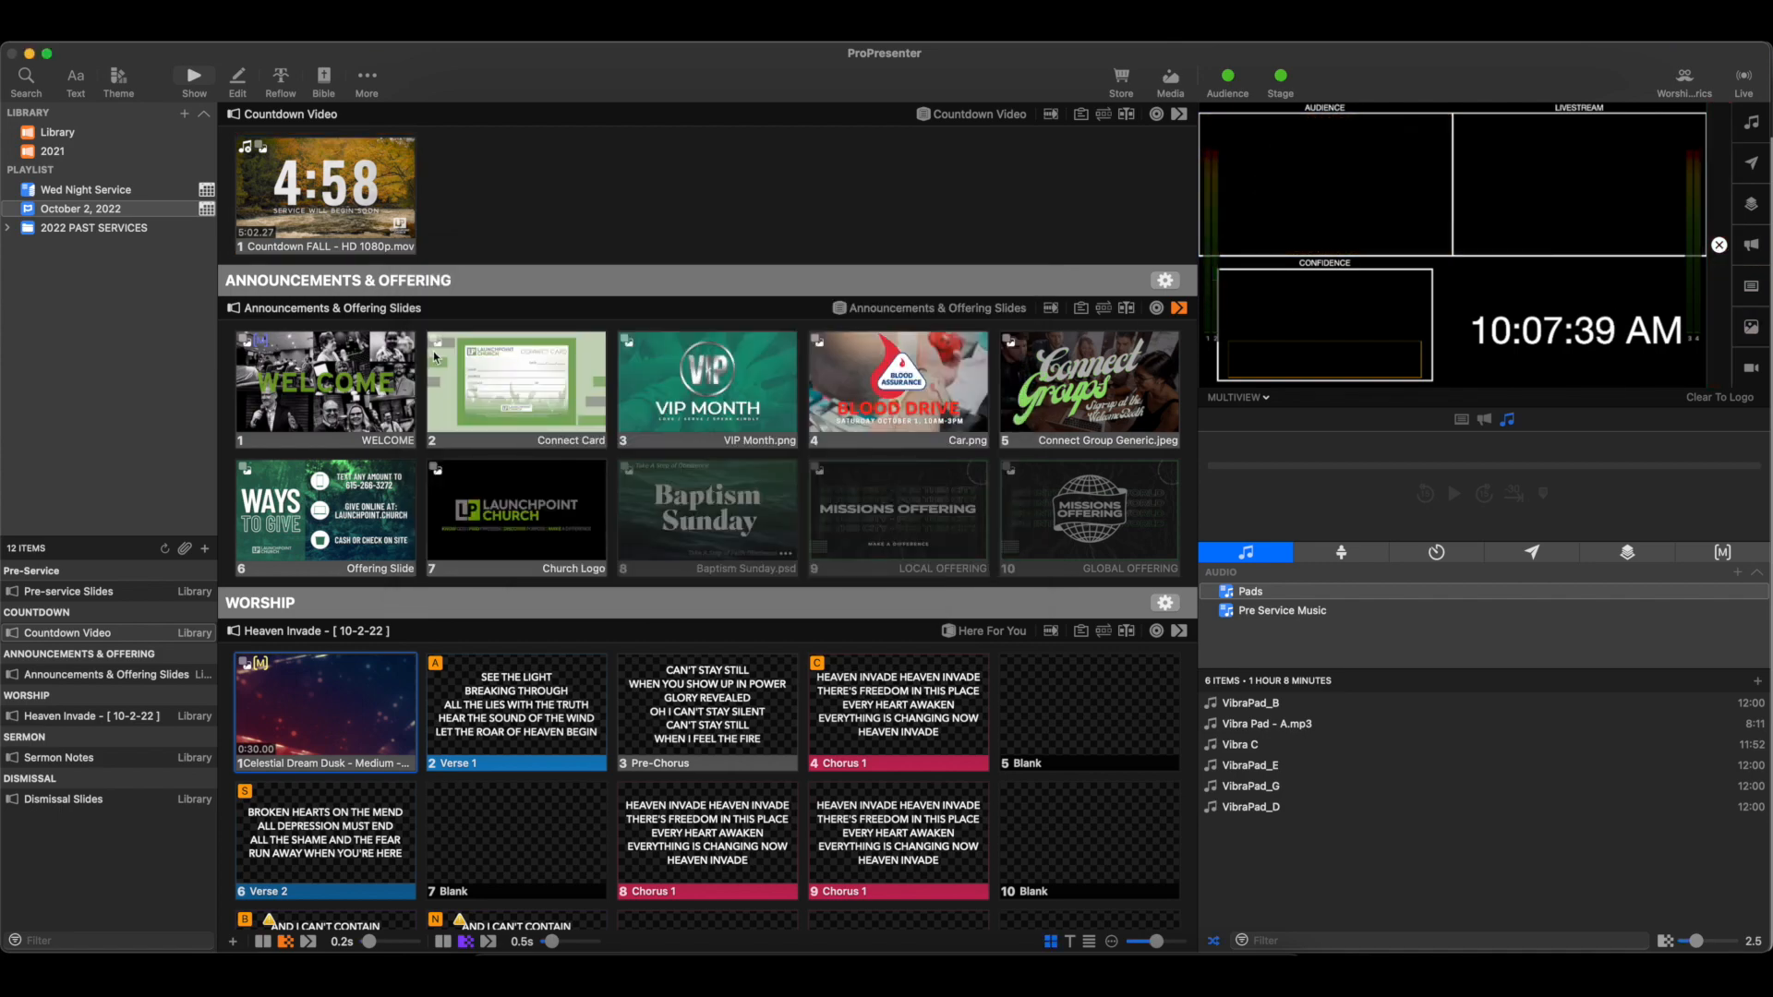
key("ctrl+Up")
left_click(397, 211)
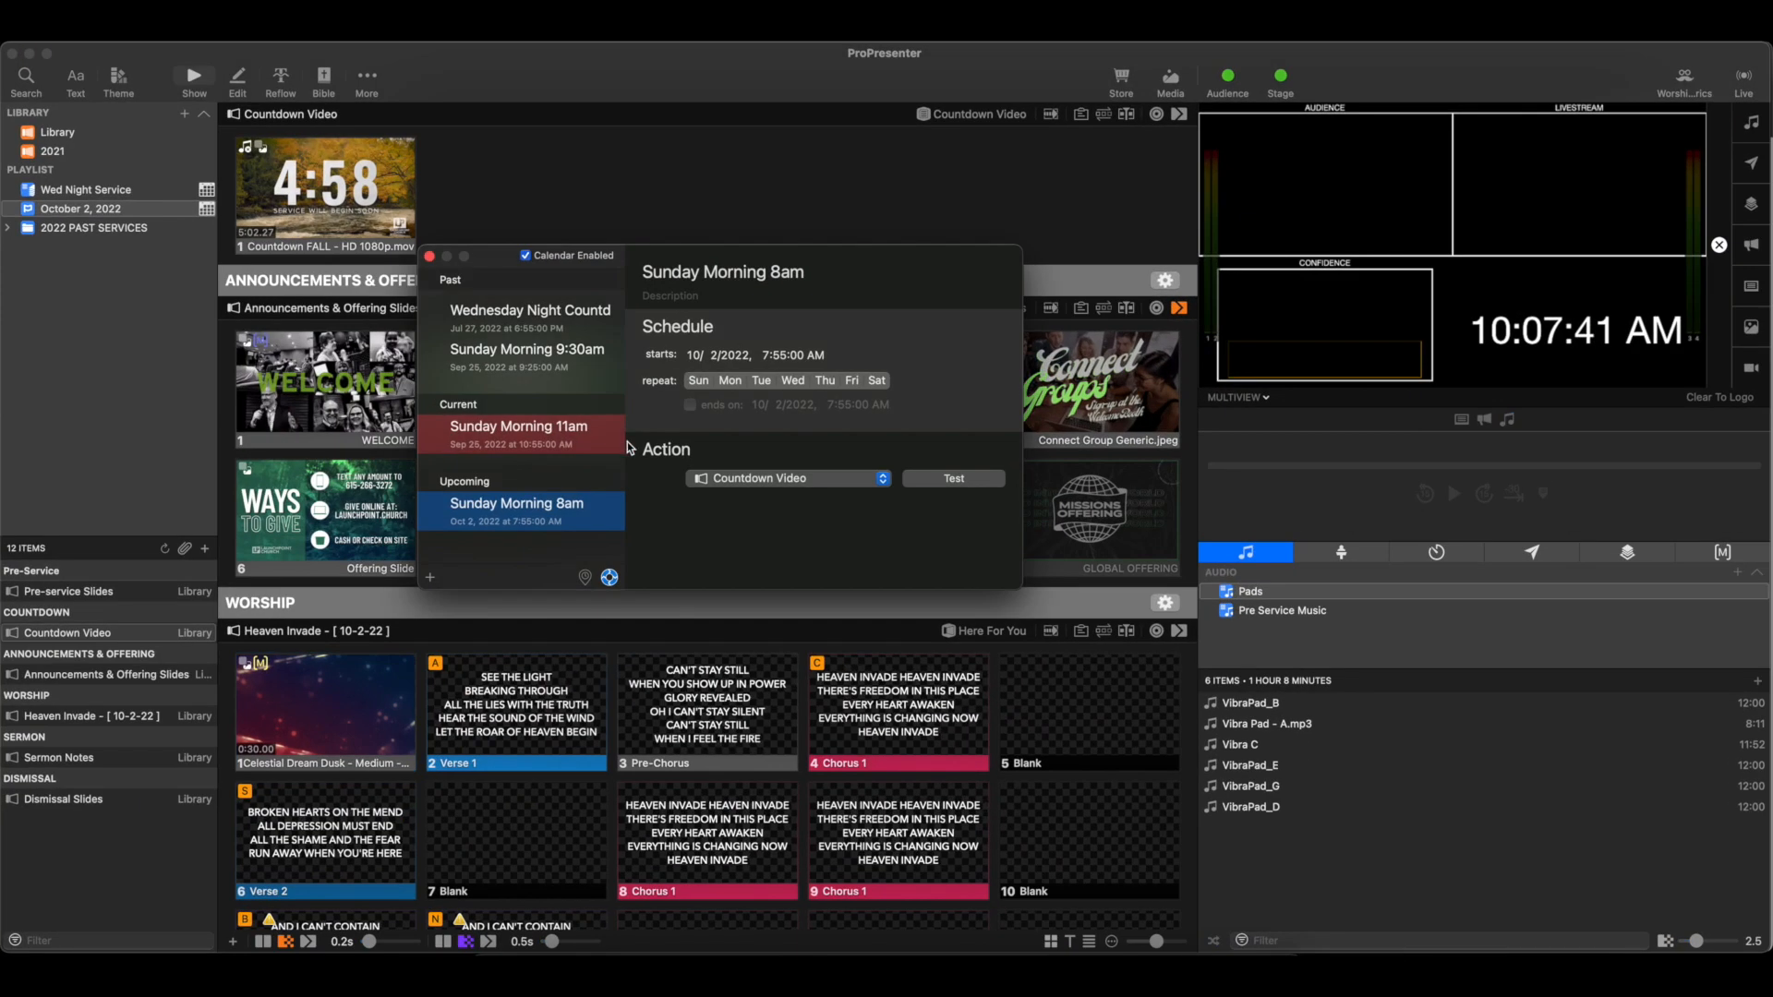
Step: Set the start date of the Sunday Morning 9:30am calendar event to 10/2/2022
left_click(544, 360)
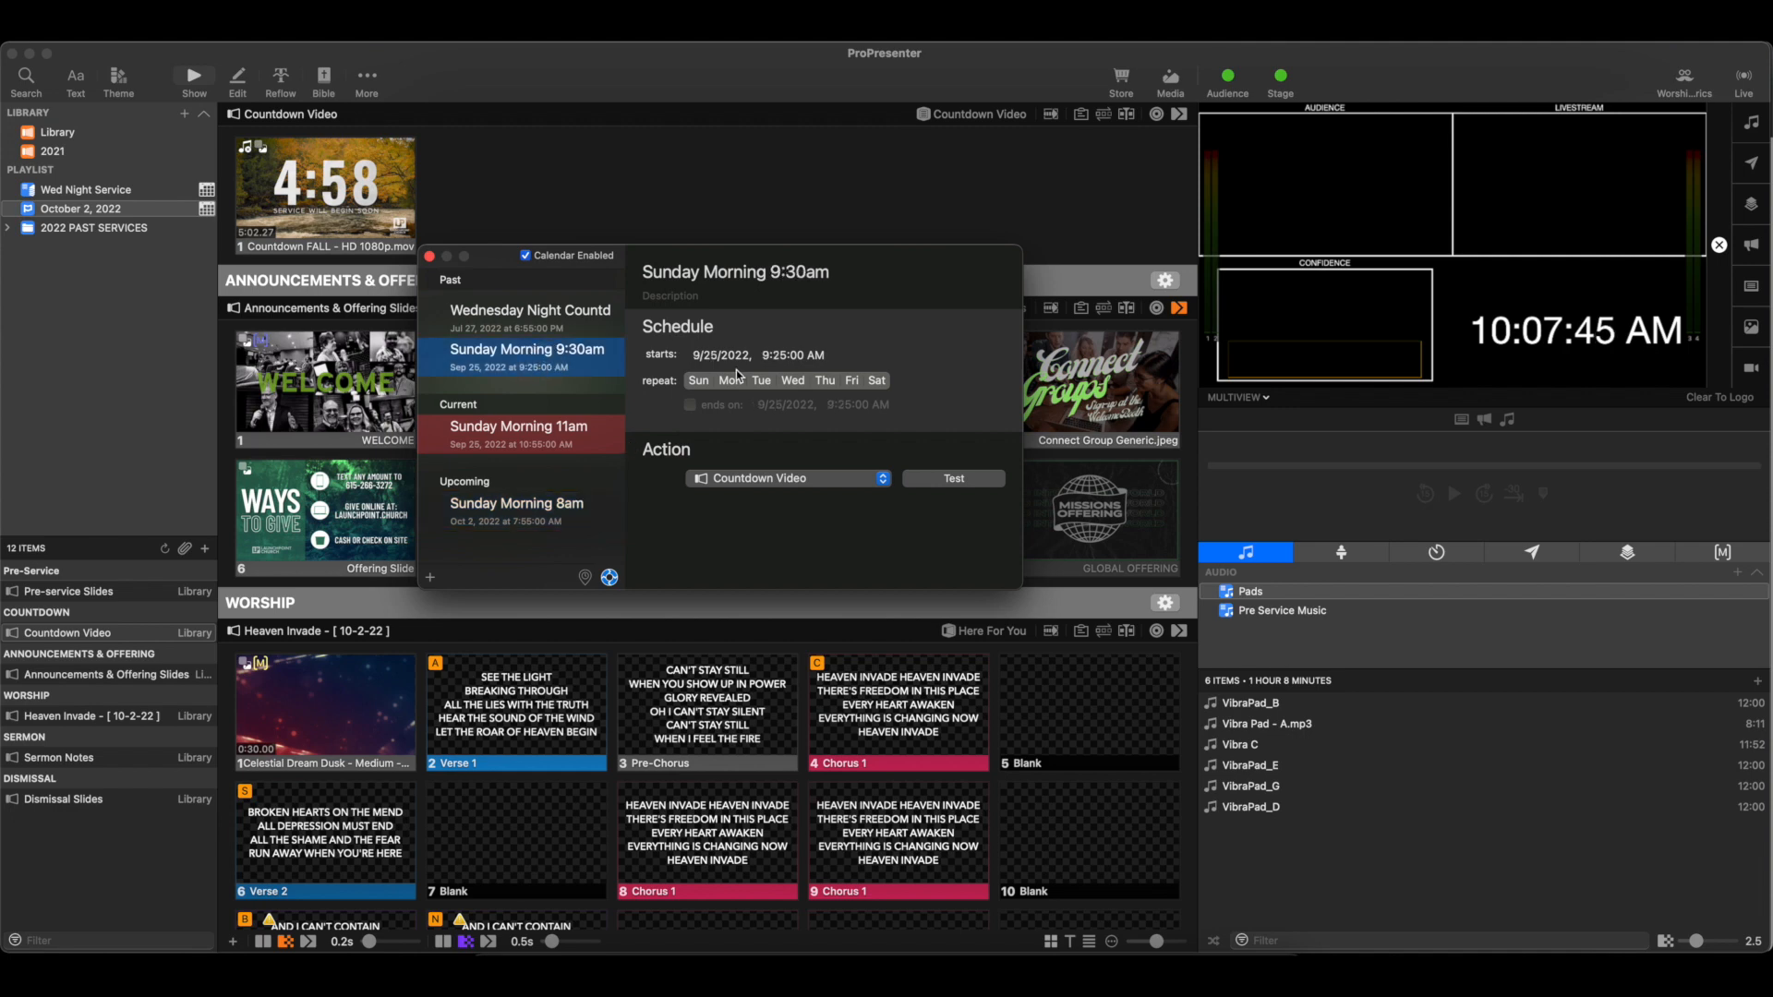
left_click(699, 356)
type("10")
left_click(712, 355)
key("Return")
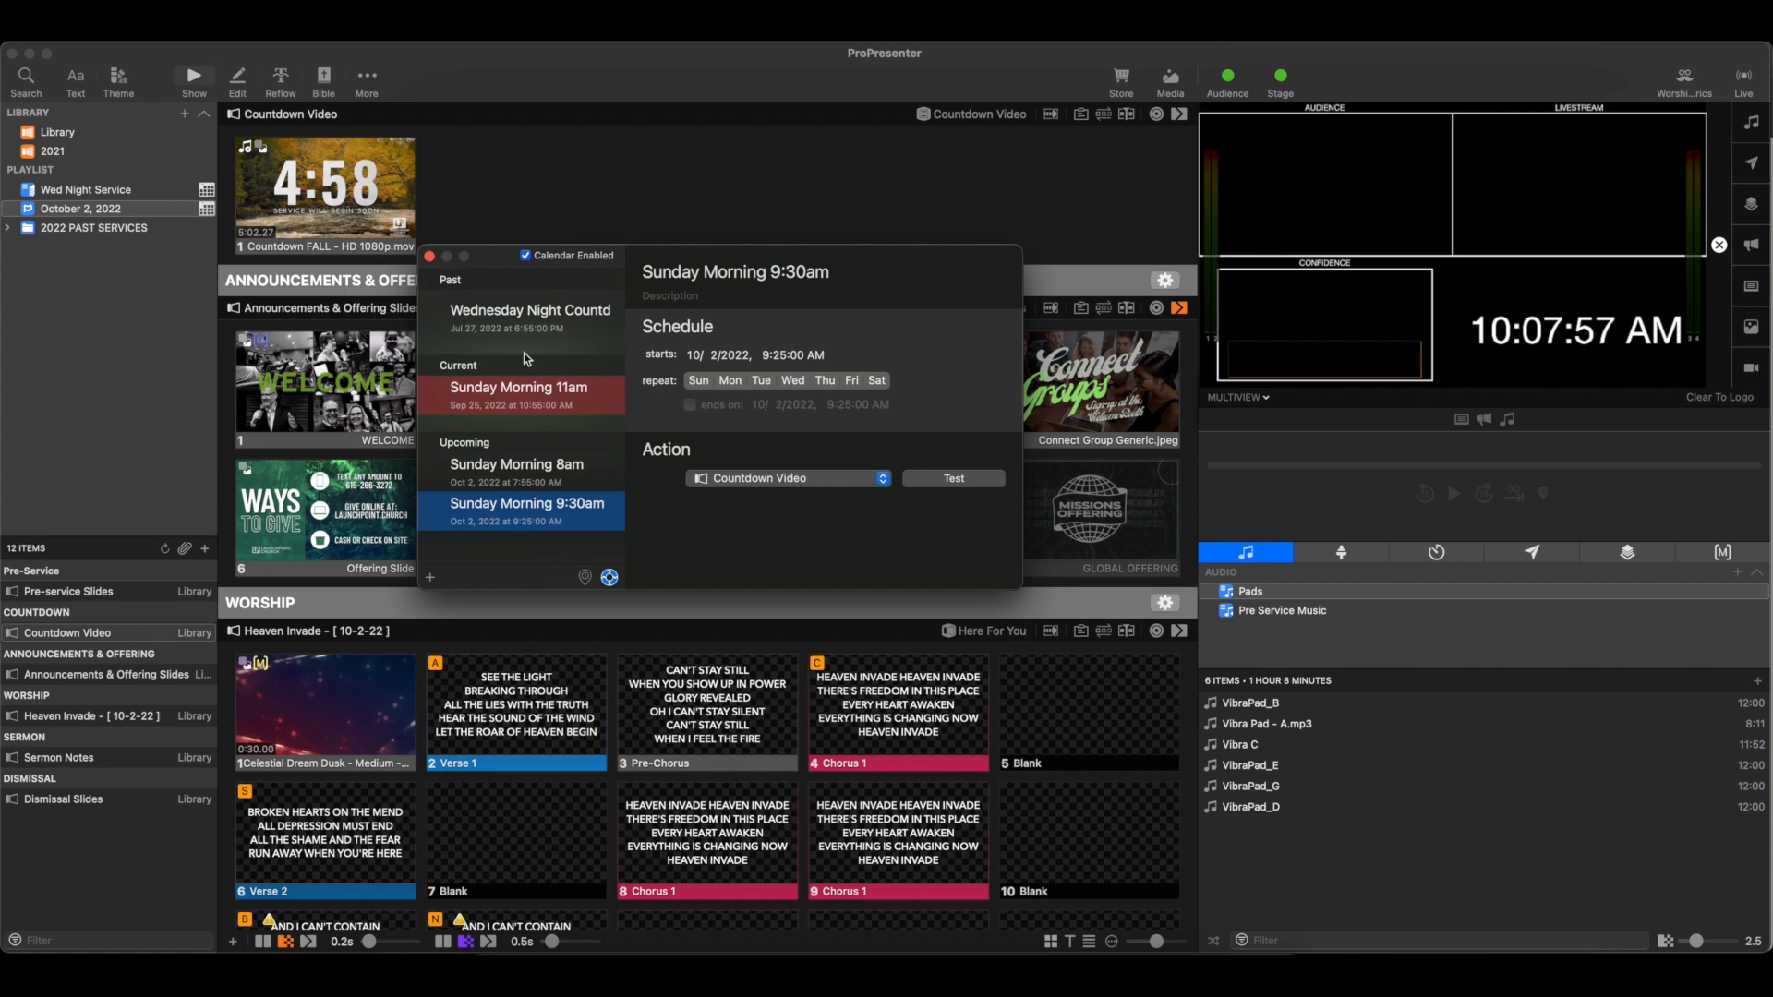
Step: Set the start date of the Sunday Morning 11am calendar event to 10/2/2022
left_click(535, 398)
left_click(697, 358)
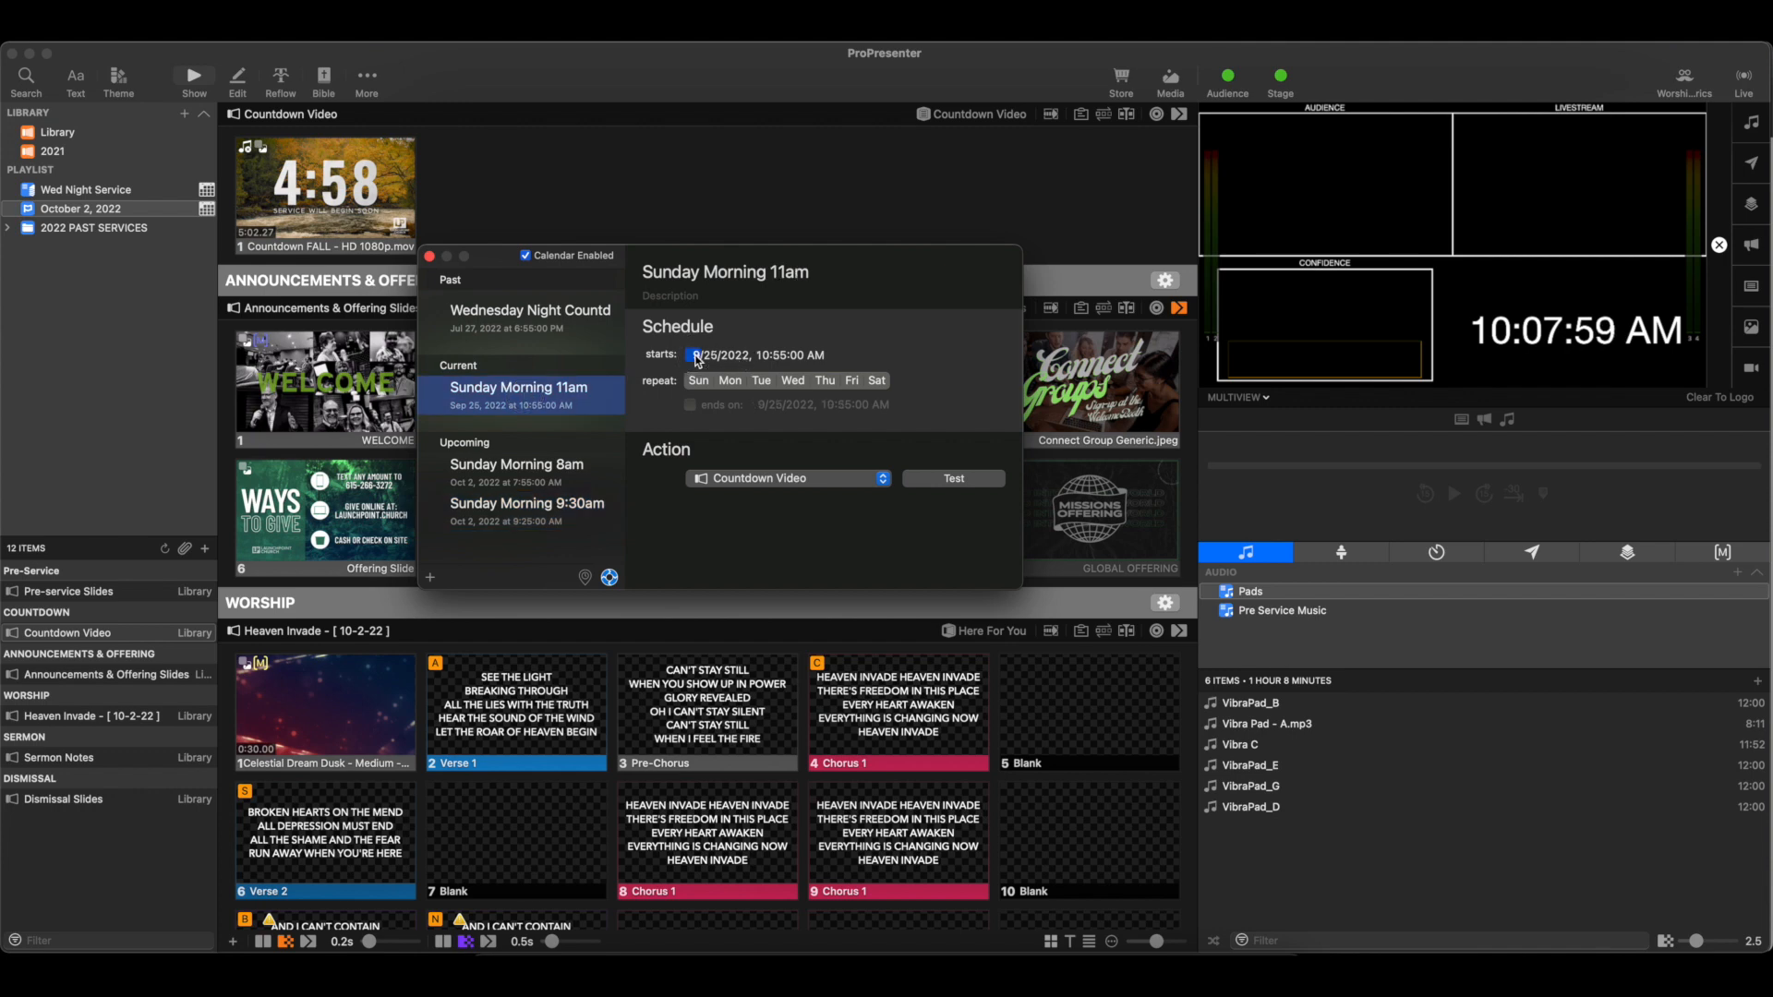
type("10")
left_click(707, 356)
type("2")
key("Return")
Step: Assign the Countdown Video from the October 2, 2022 playlist as the Sunday Morning 11am event's action
left_click(834, 478)
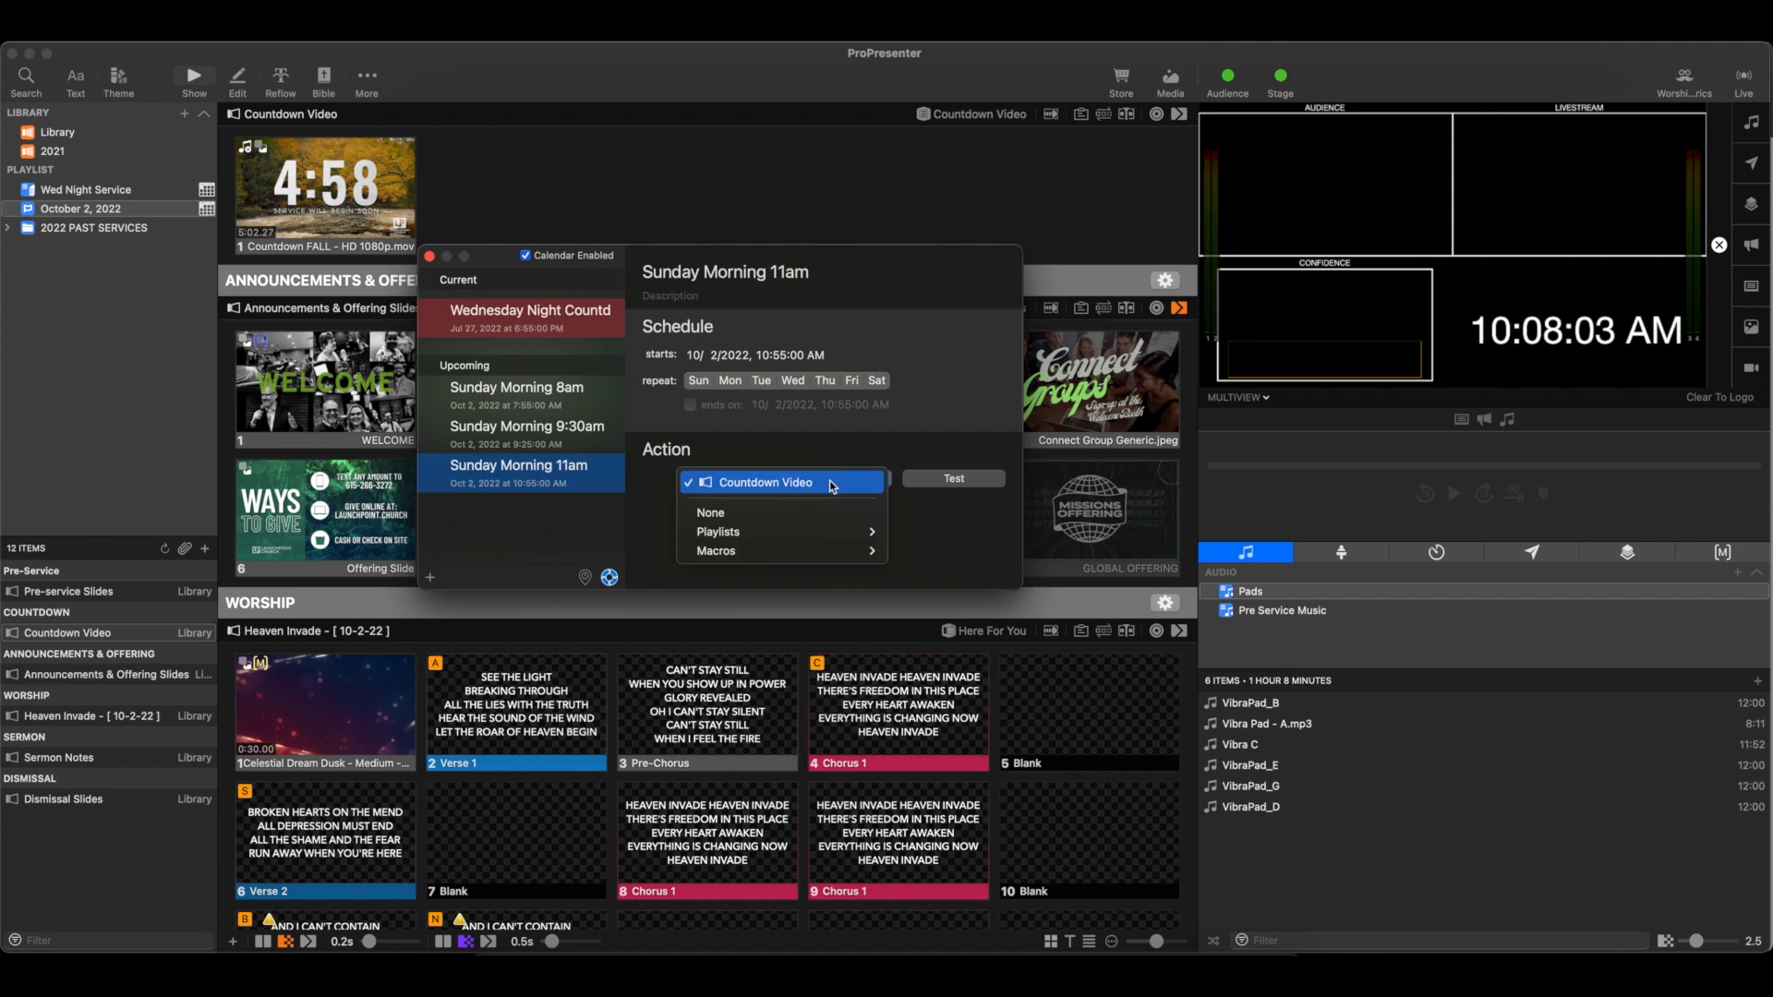
mouse_move(784, 531)
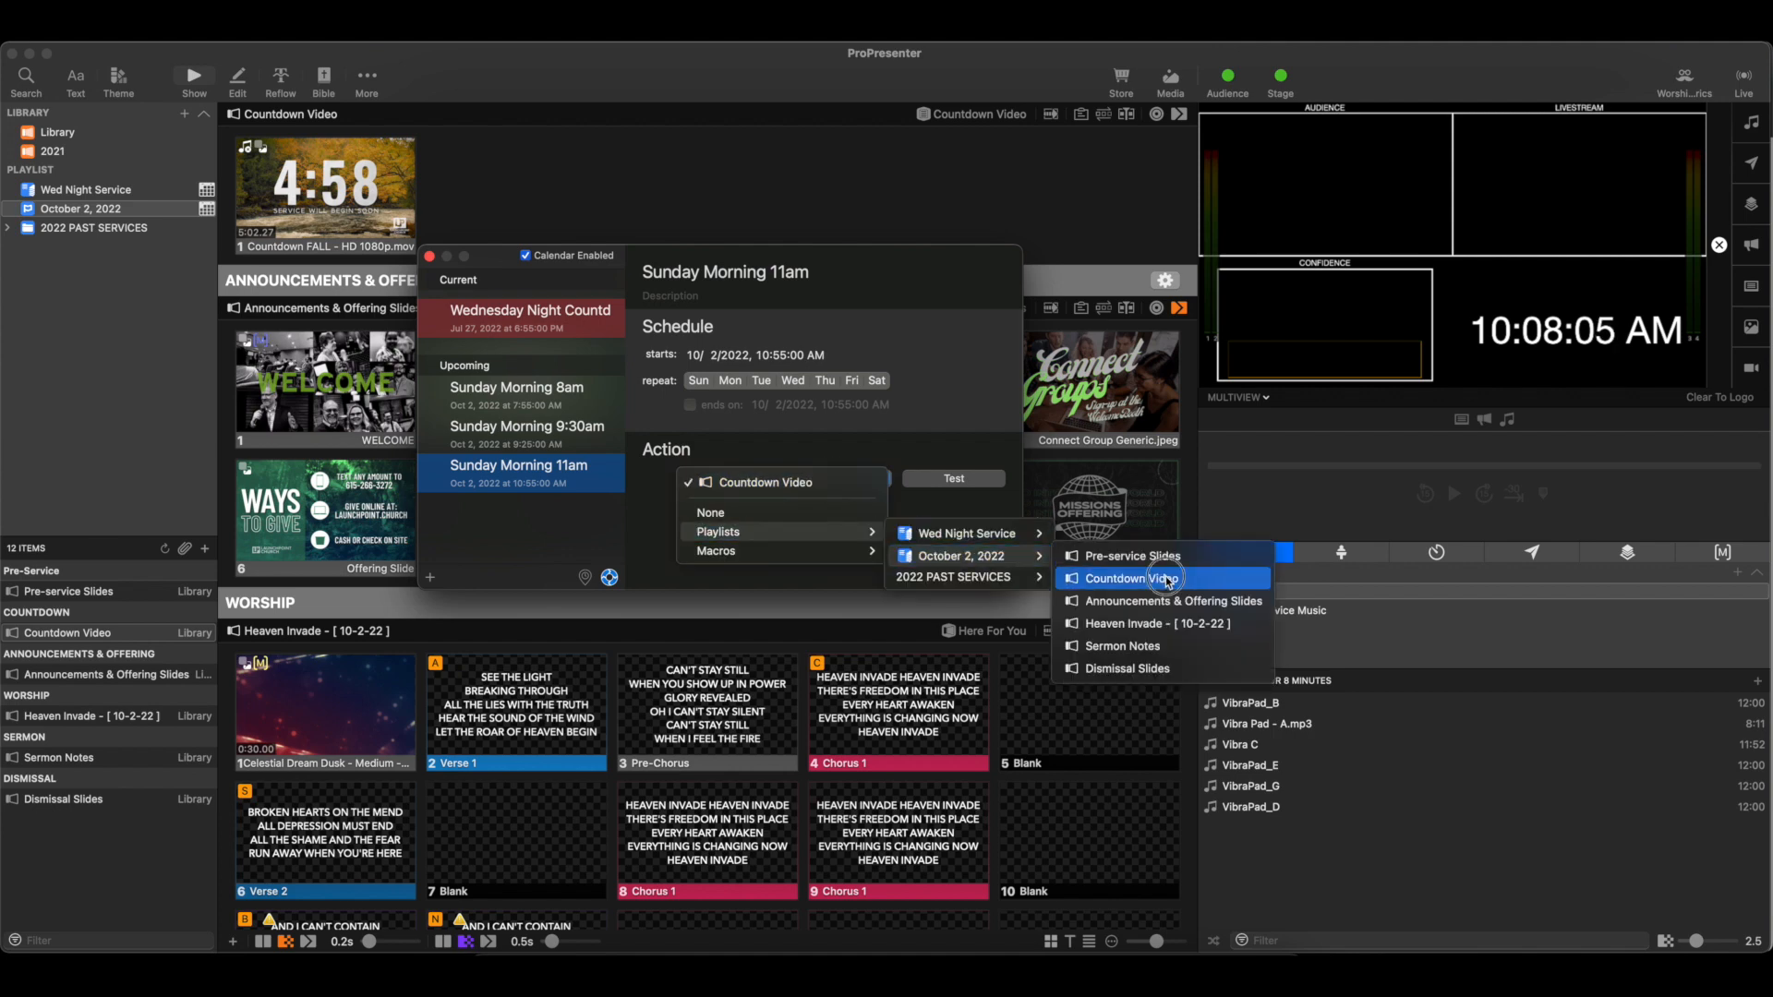
left_click(1131, 578)
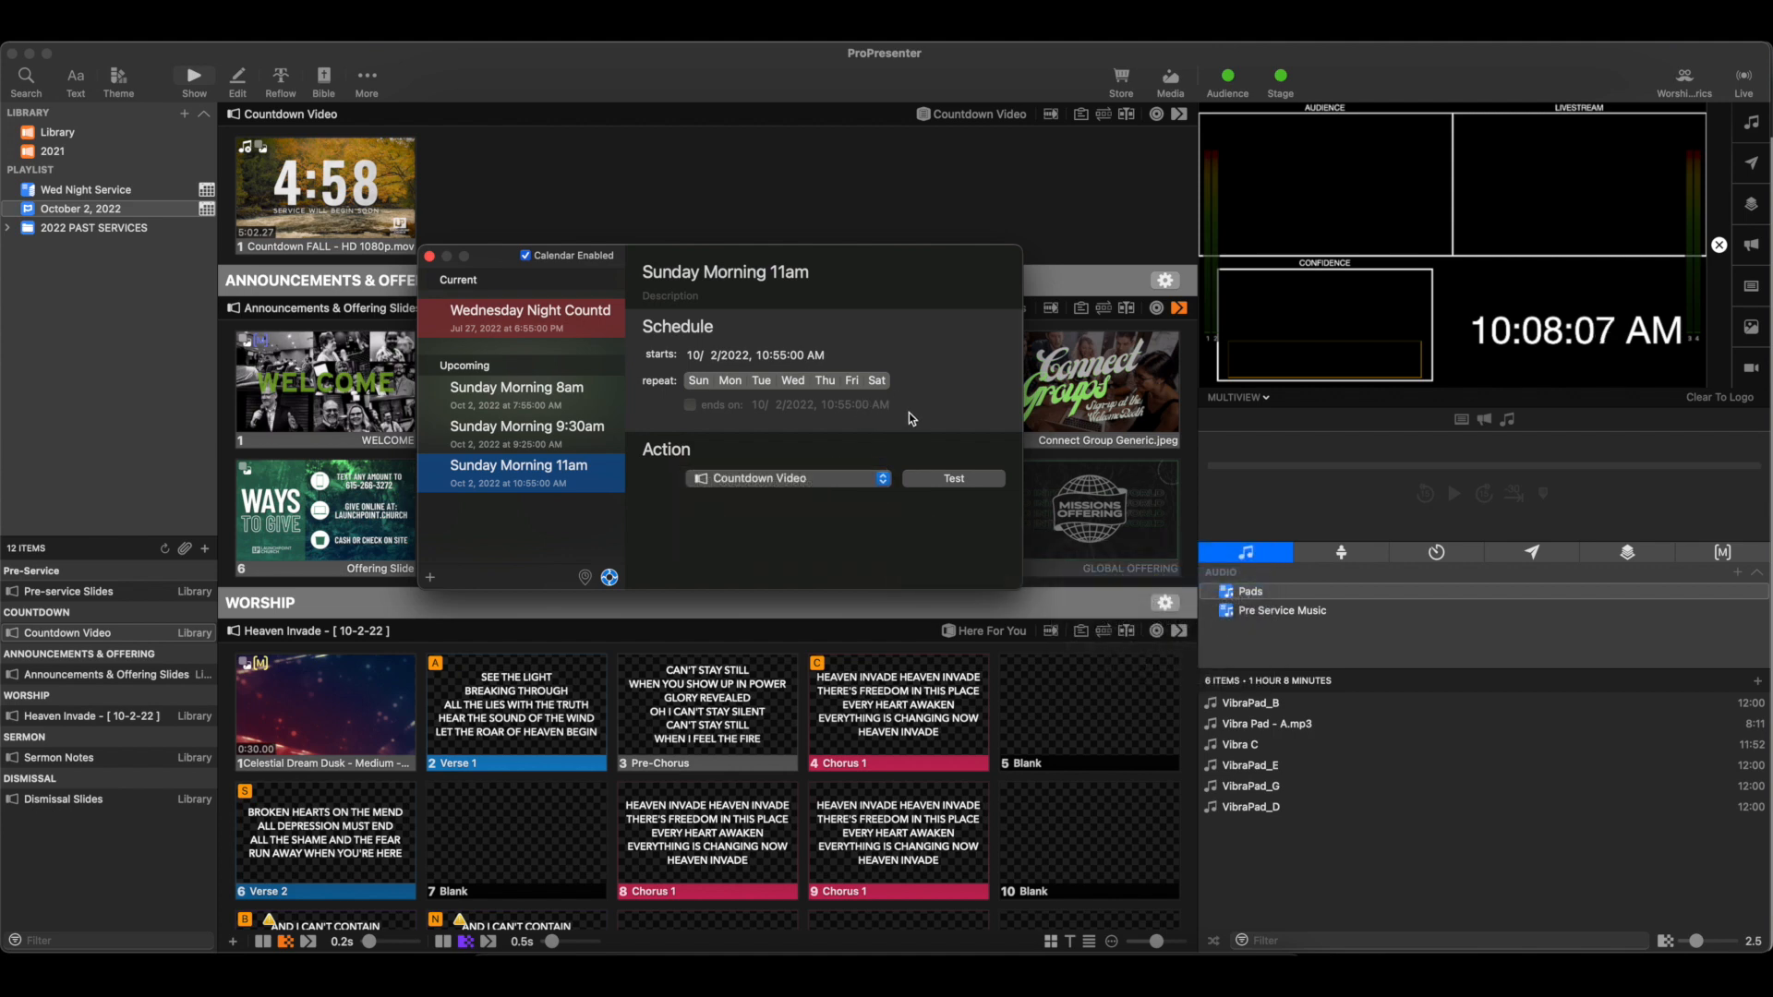
Step: Test the Sunday Morning 9:30am event's action and check which playlist it triggers
left_click(526, 425)
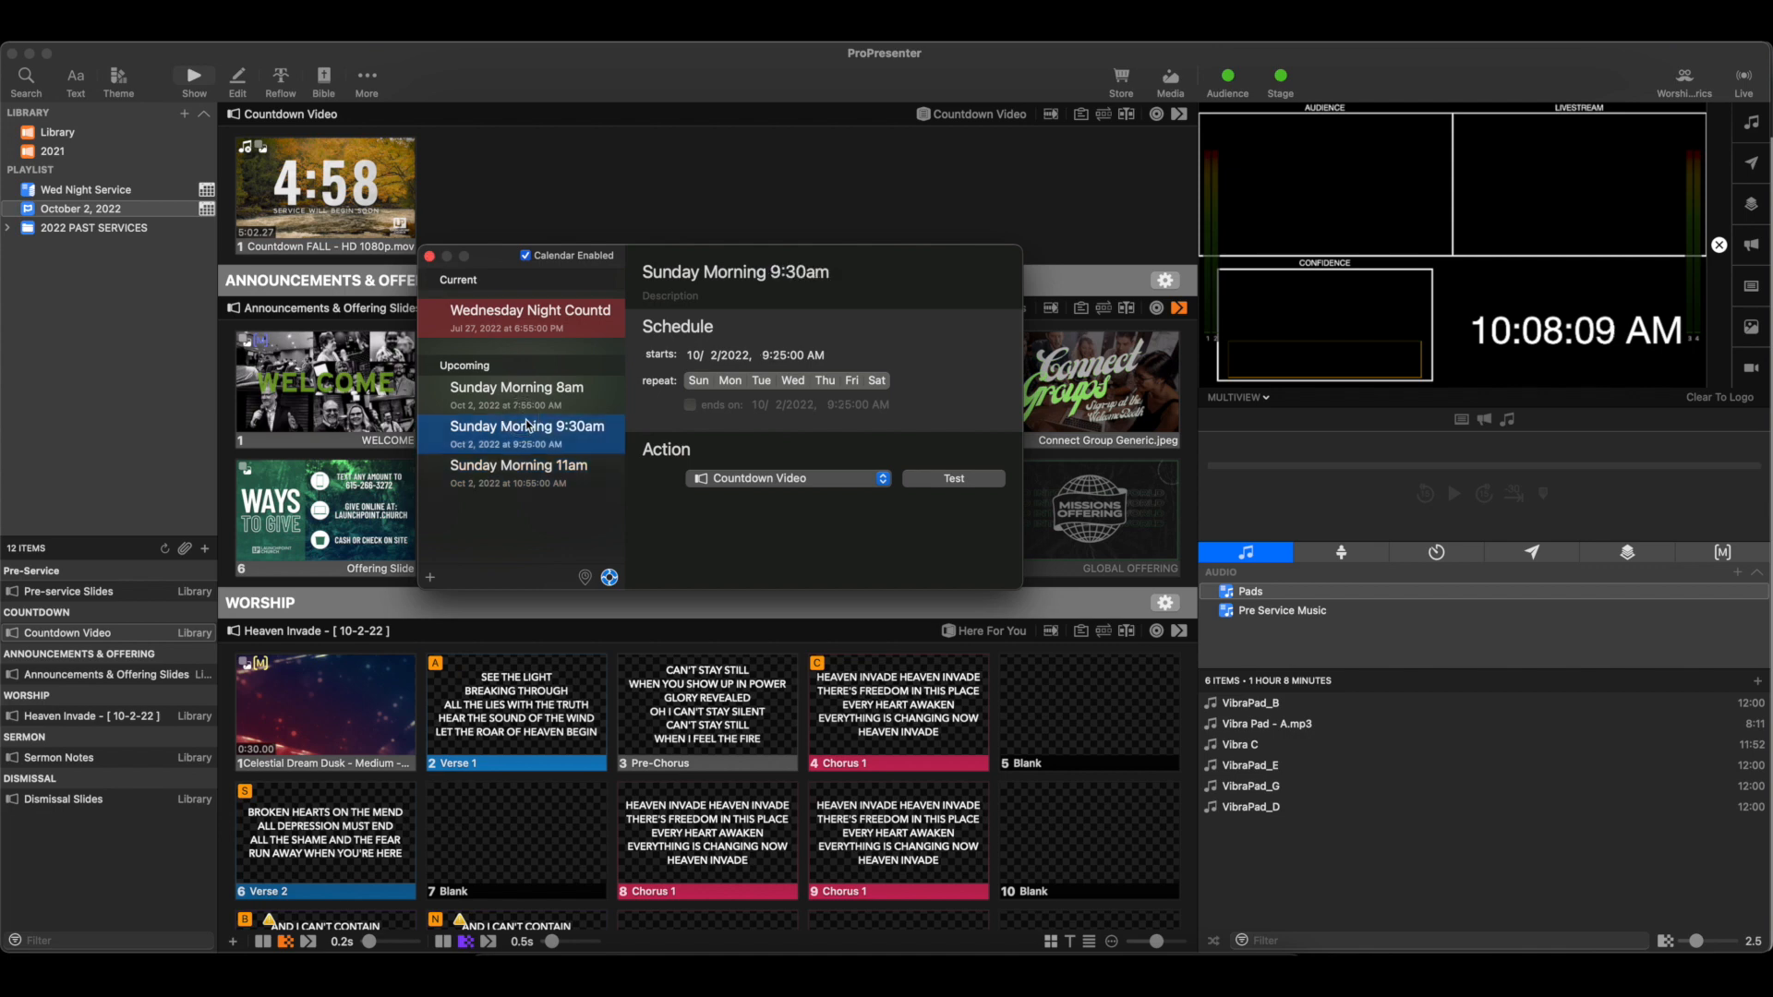
left_click(951, 478)
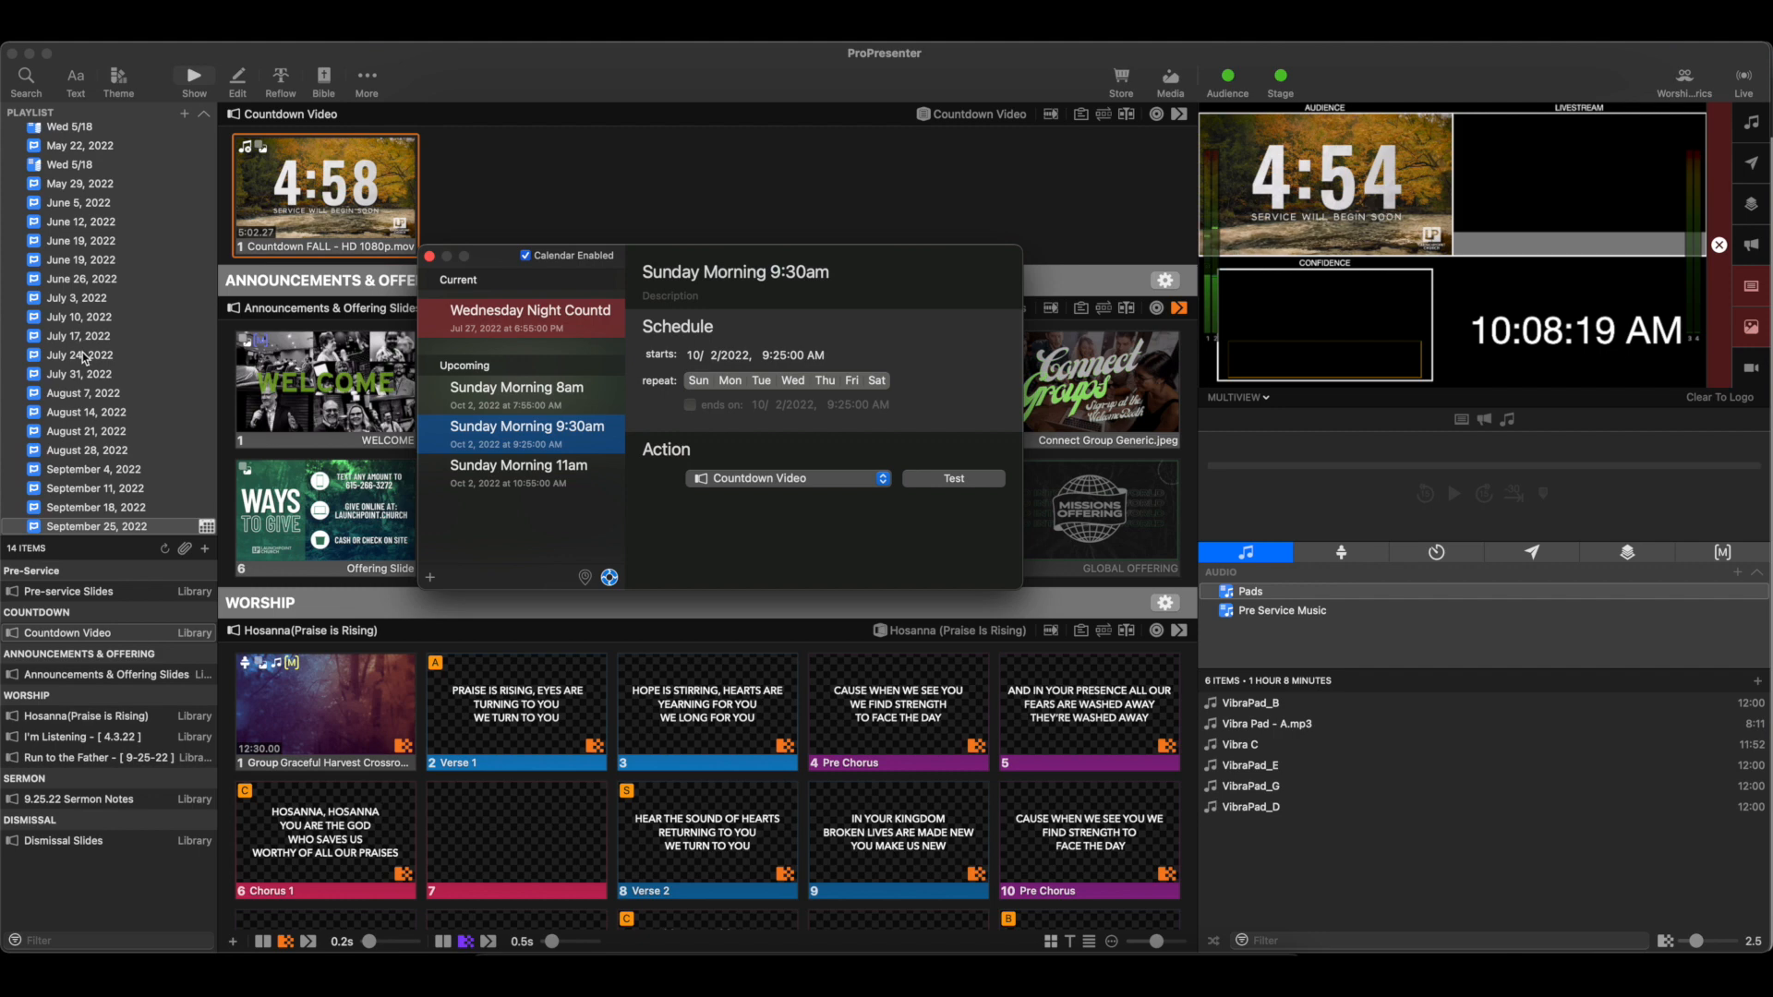
scroll(83, 358, "up", 2)
scroll(83, 370, "down", 3)
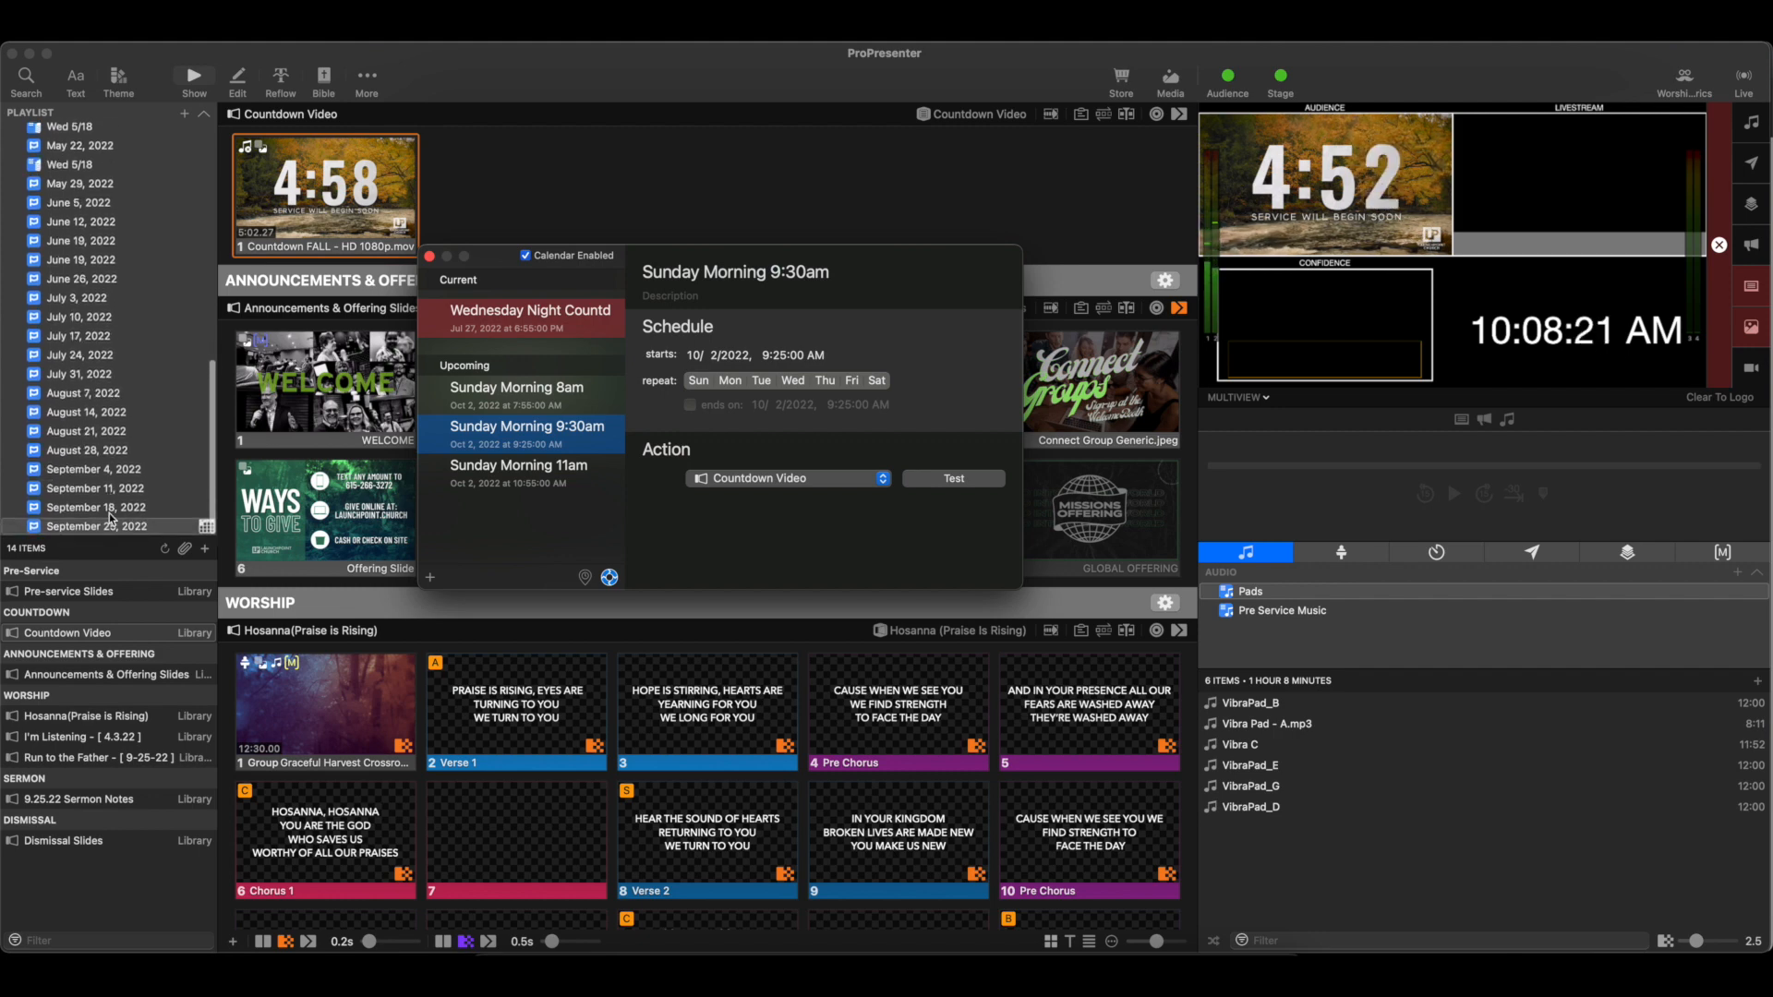
Step: Look through the 2022 PAST SERVICES playlists for the Countdown Video currently assigned to the 9:30am event
left_click(739, 479)
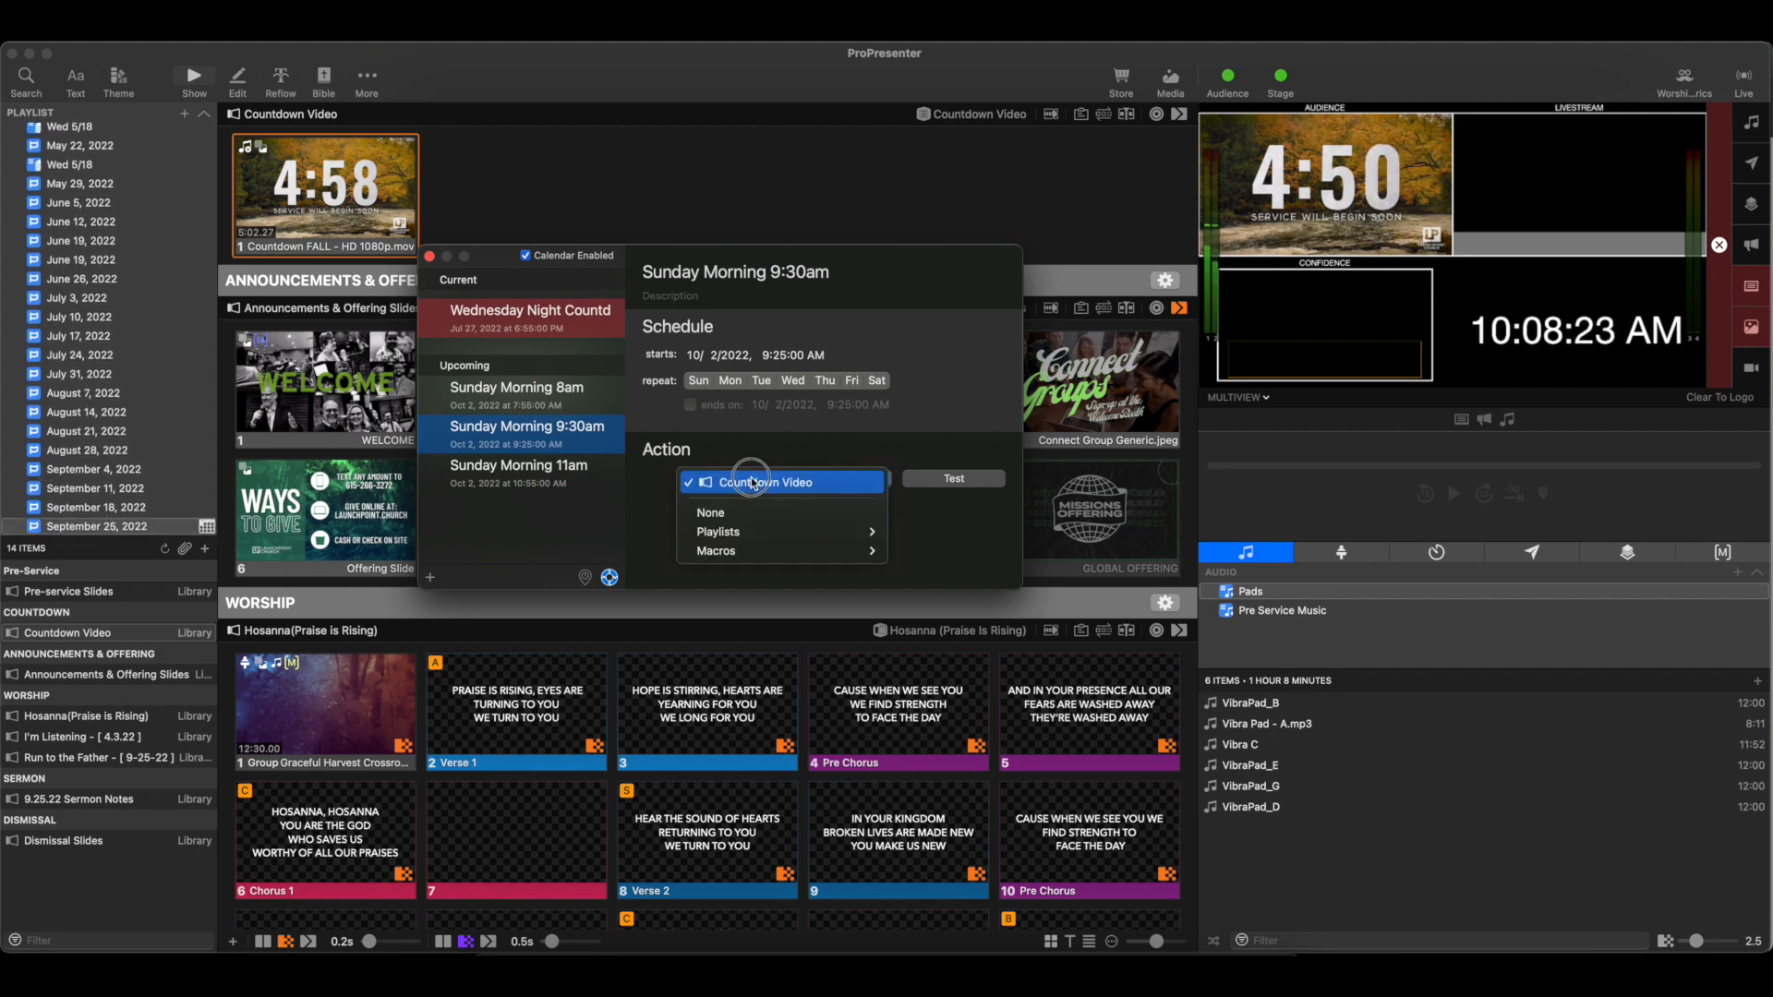
mouse_move(819, 538)
mouse_move(948, 577)
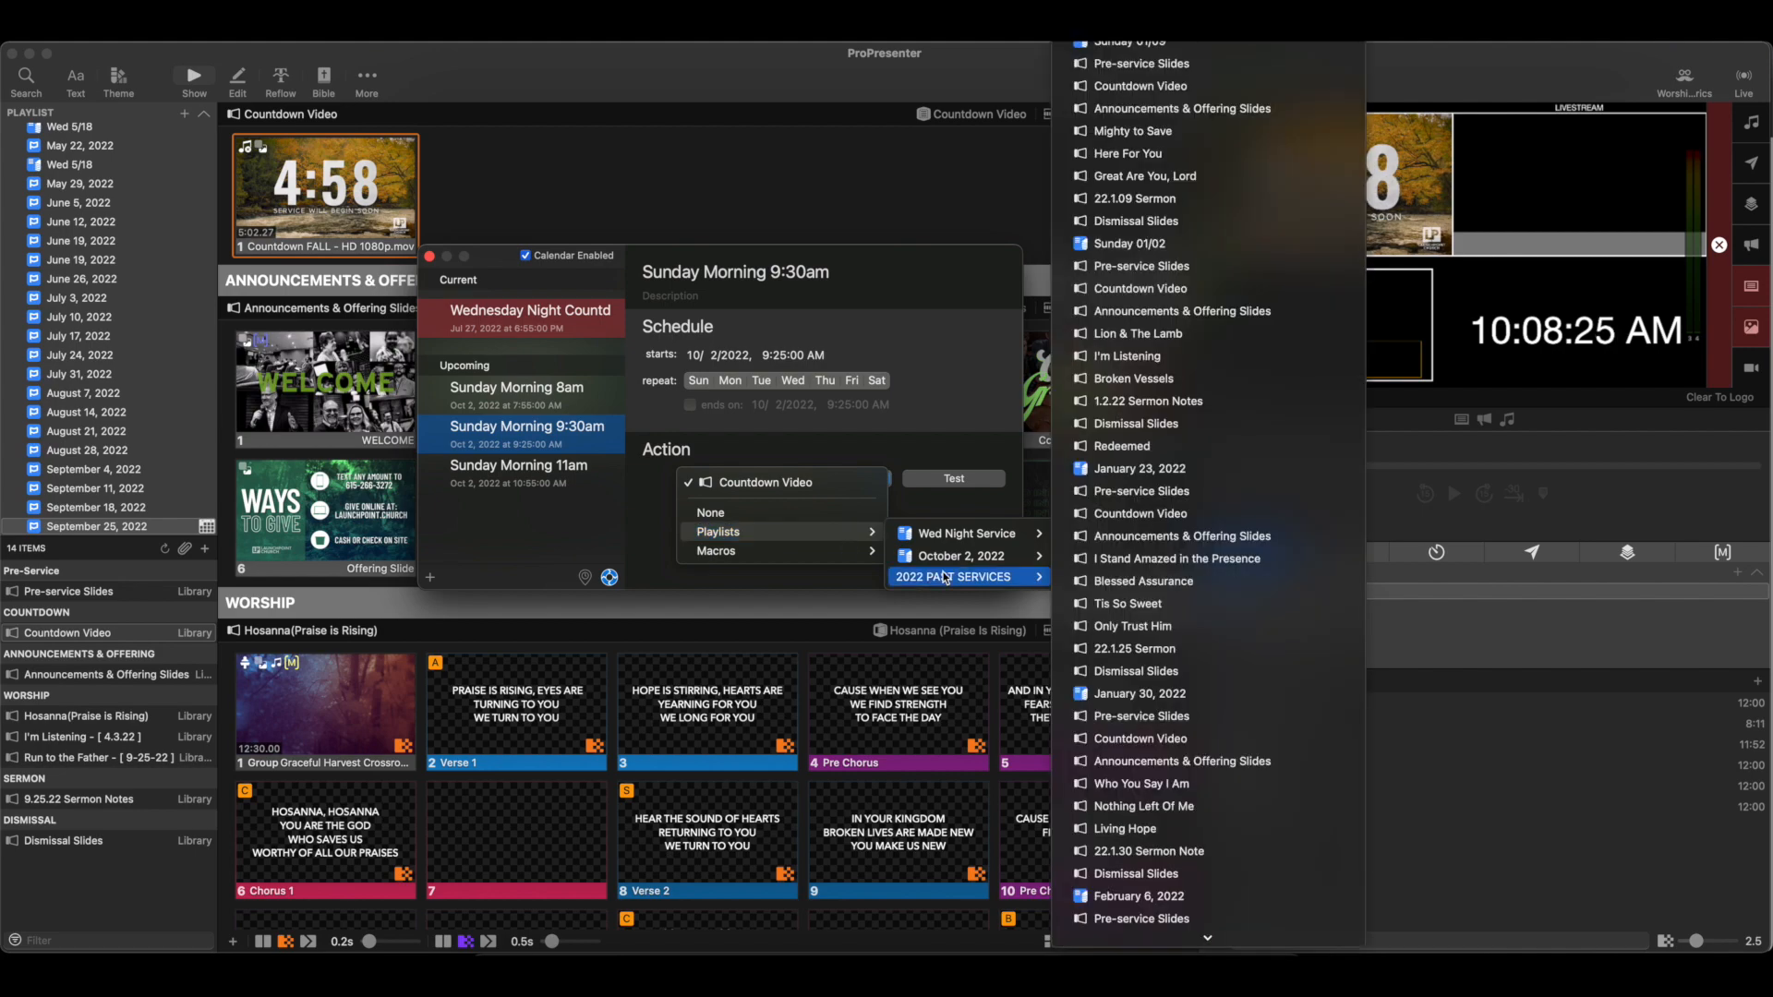
scroll(1198, 539, "down", 20)
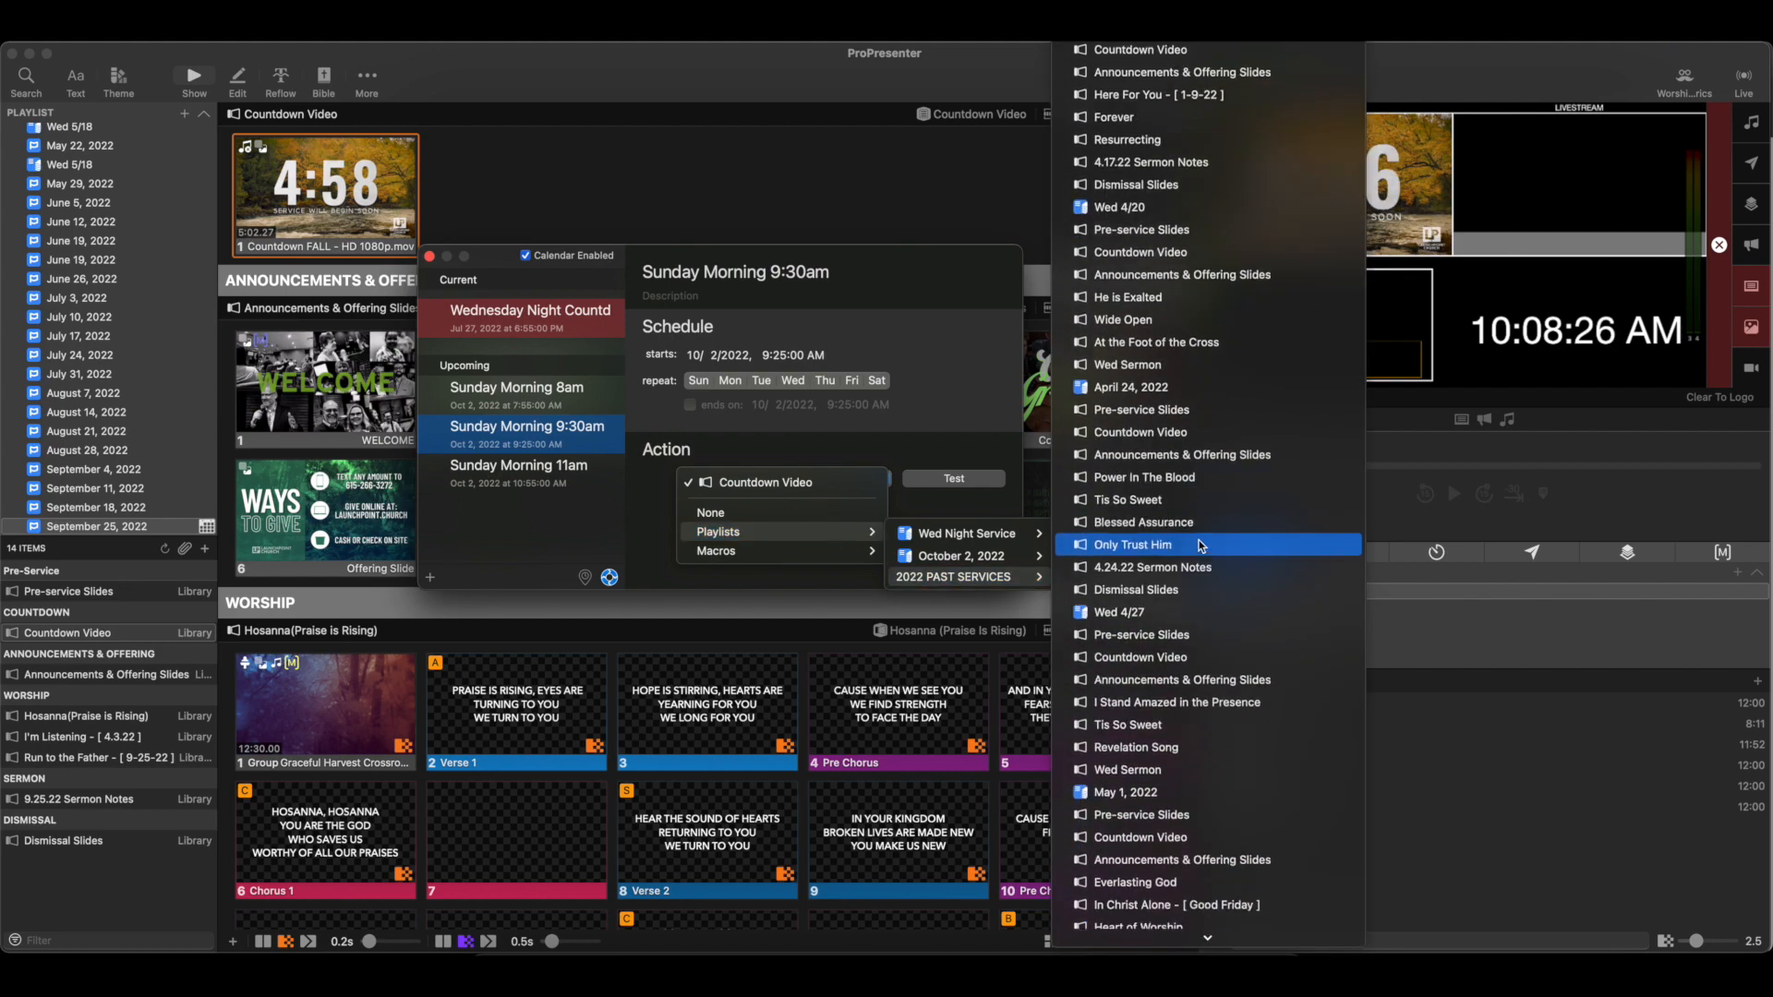
scroll(1200, 545, "down", 15)
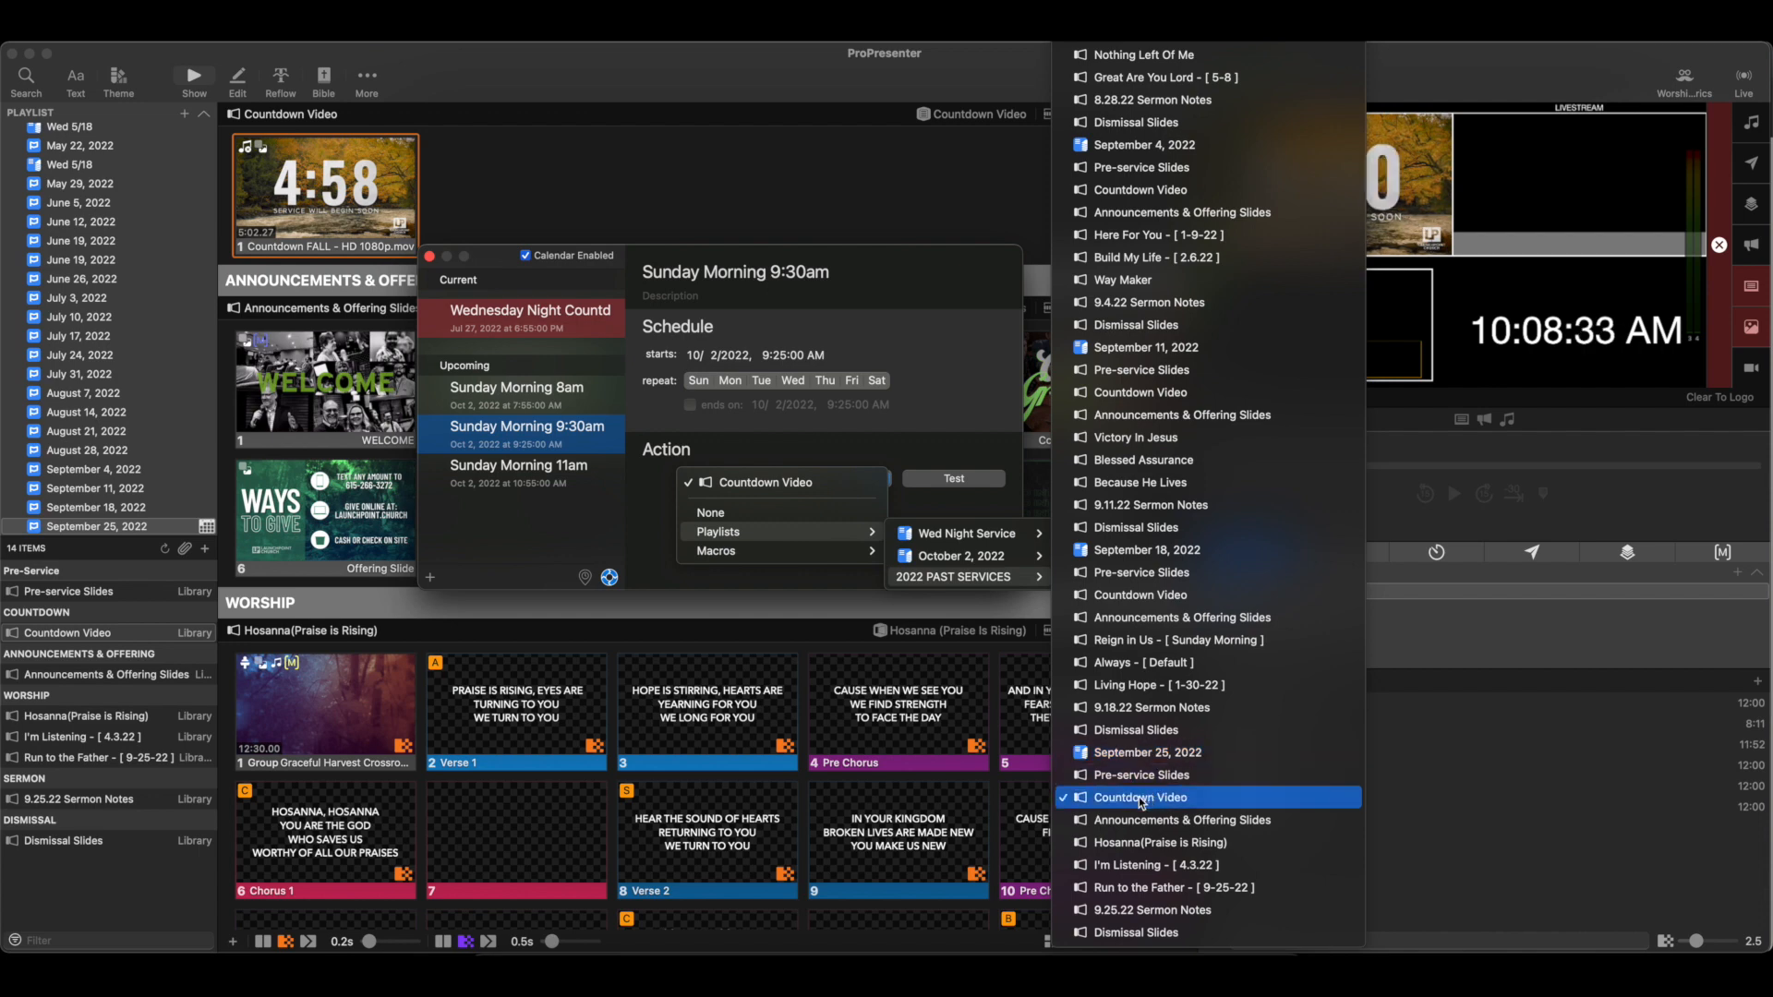
left_click(515, 438)
left_click(757, 482)
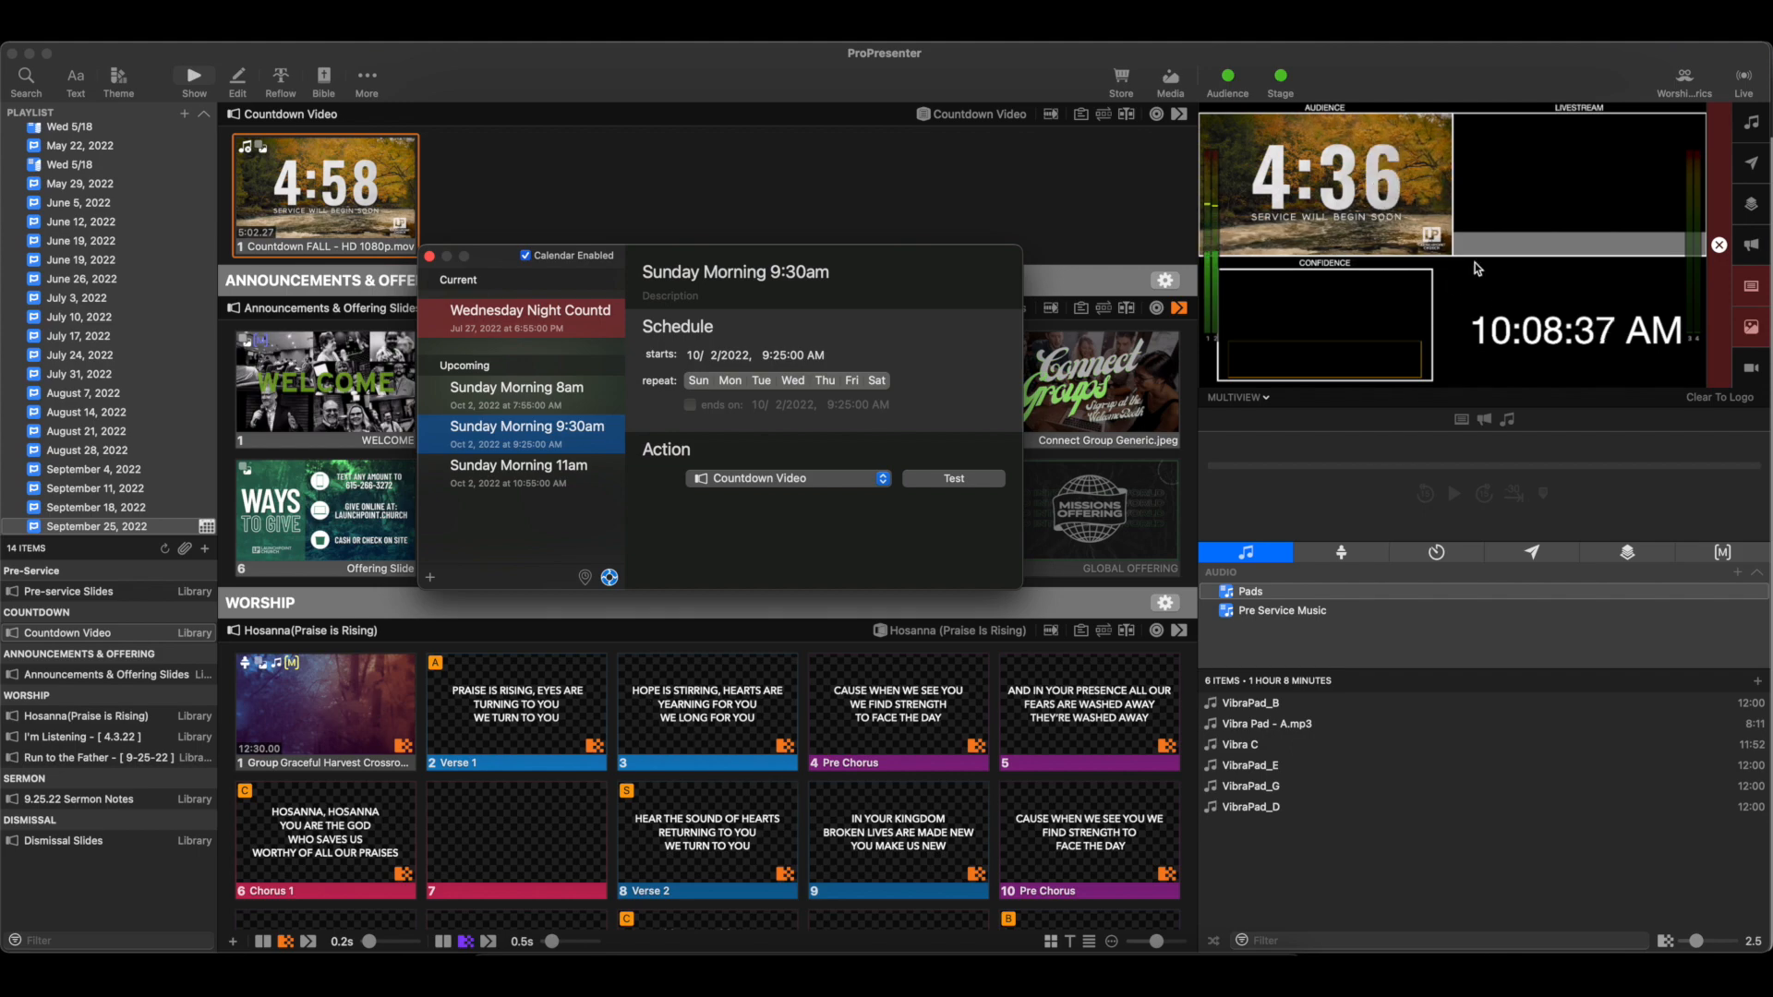
Step: Clear all output and assign the Countdown Video from the October 2, 2022 playlist to the Sunday Morning 9:30am event
left_click(1719, 249)
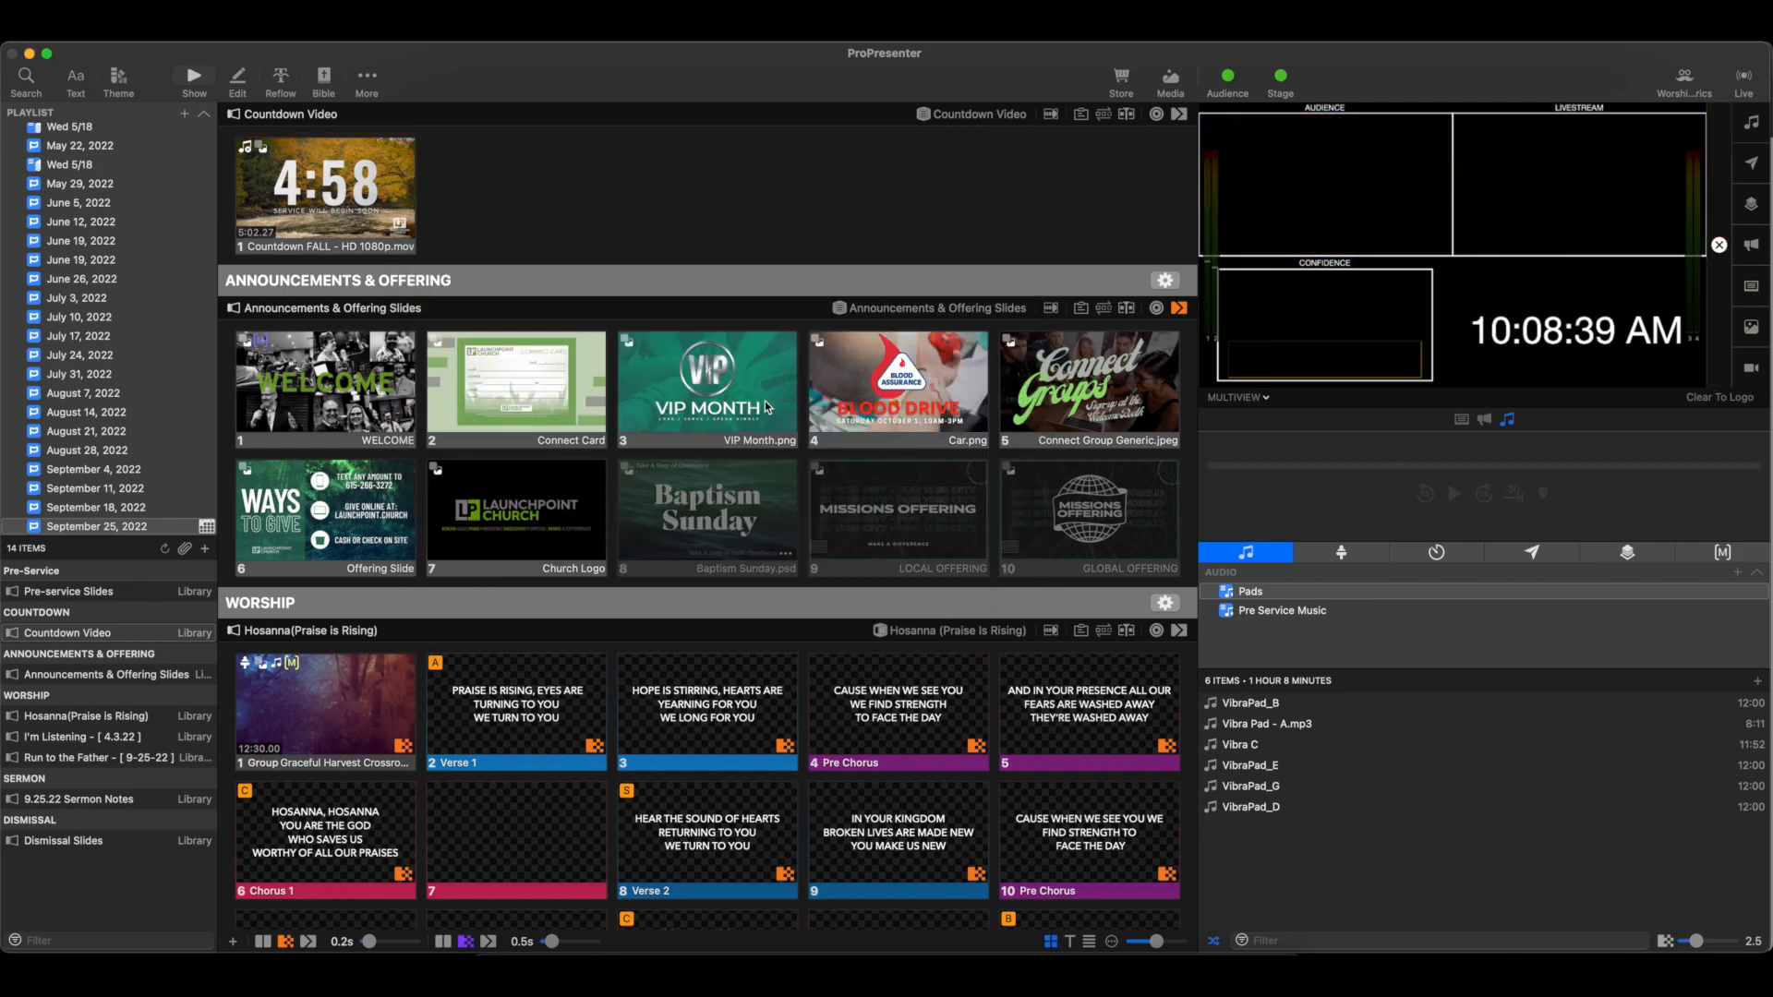
key("ctrl+Up")
left_click(445, 267)
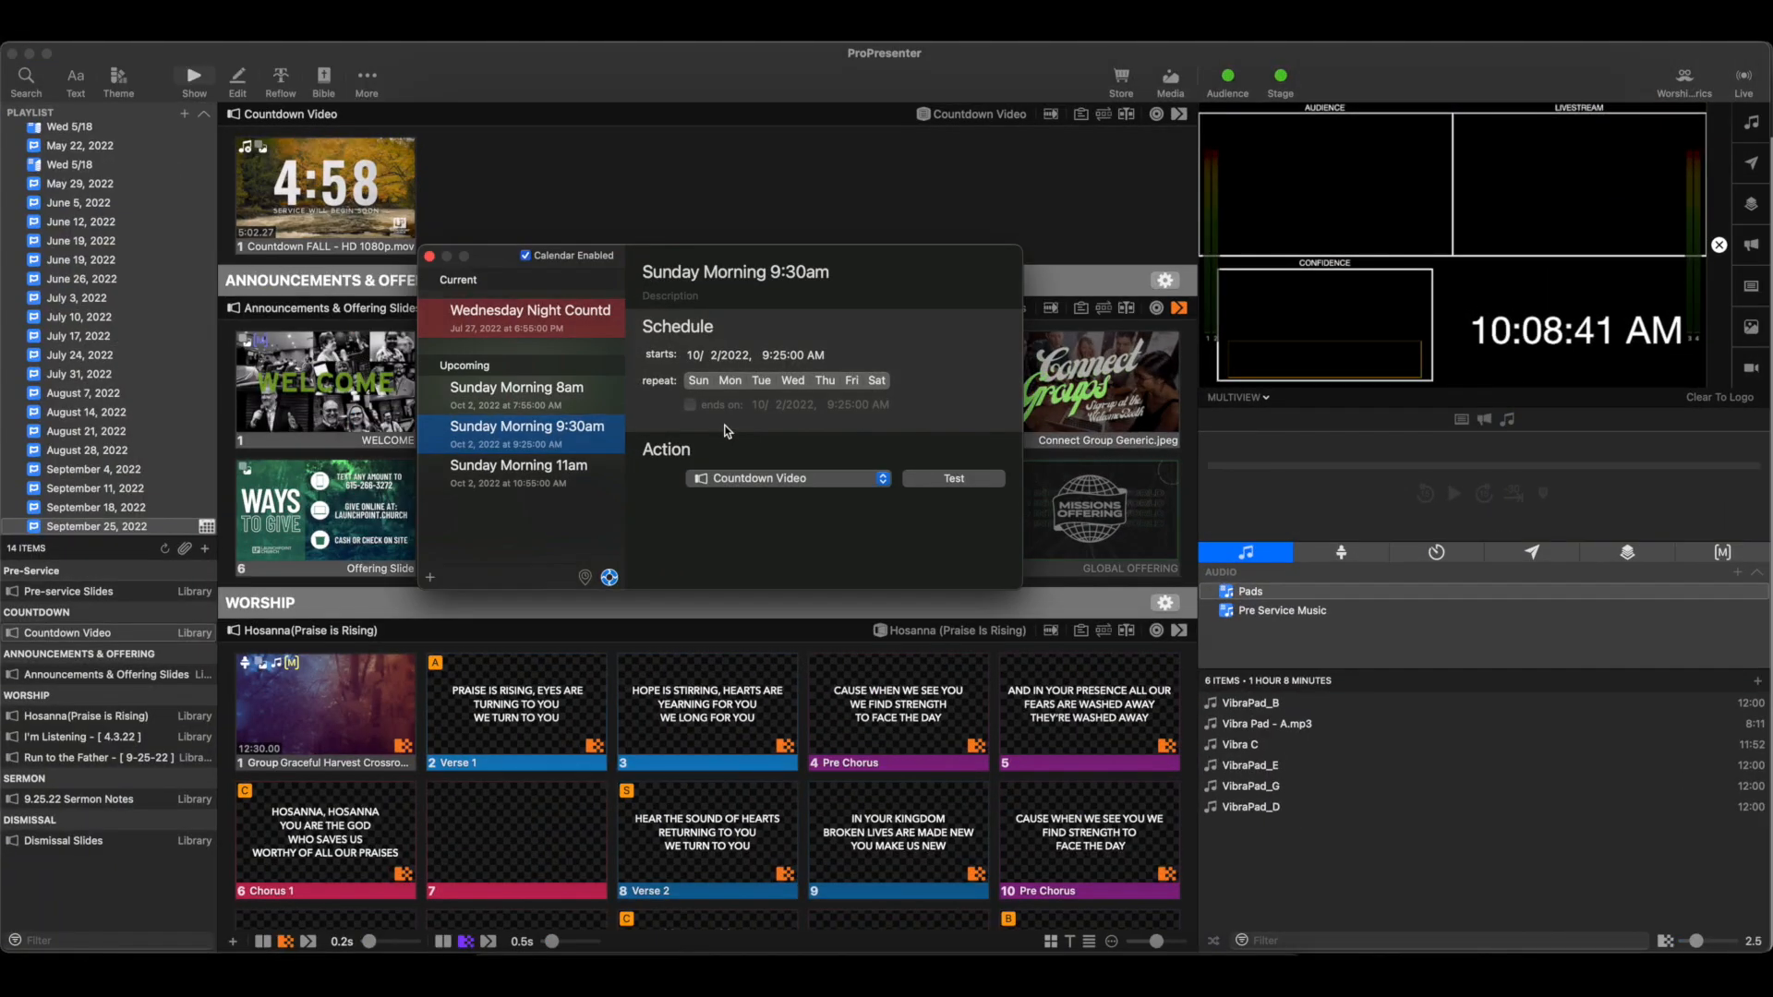
key("Up")
key("Down")
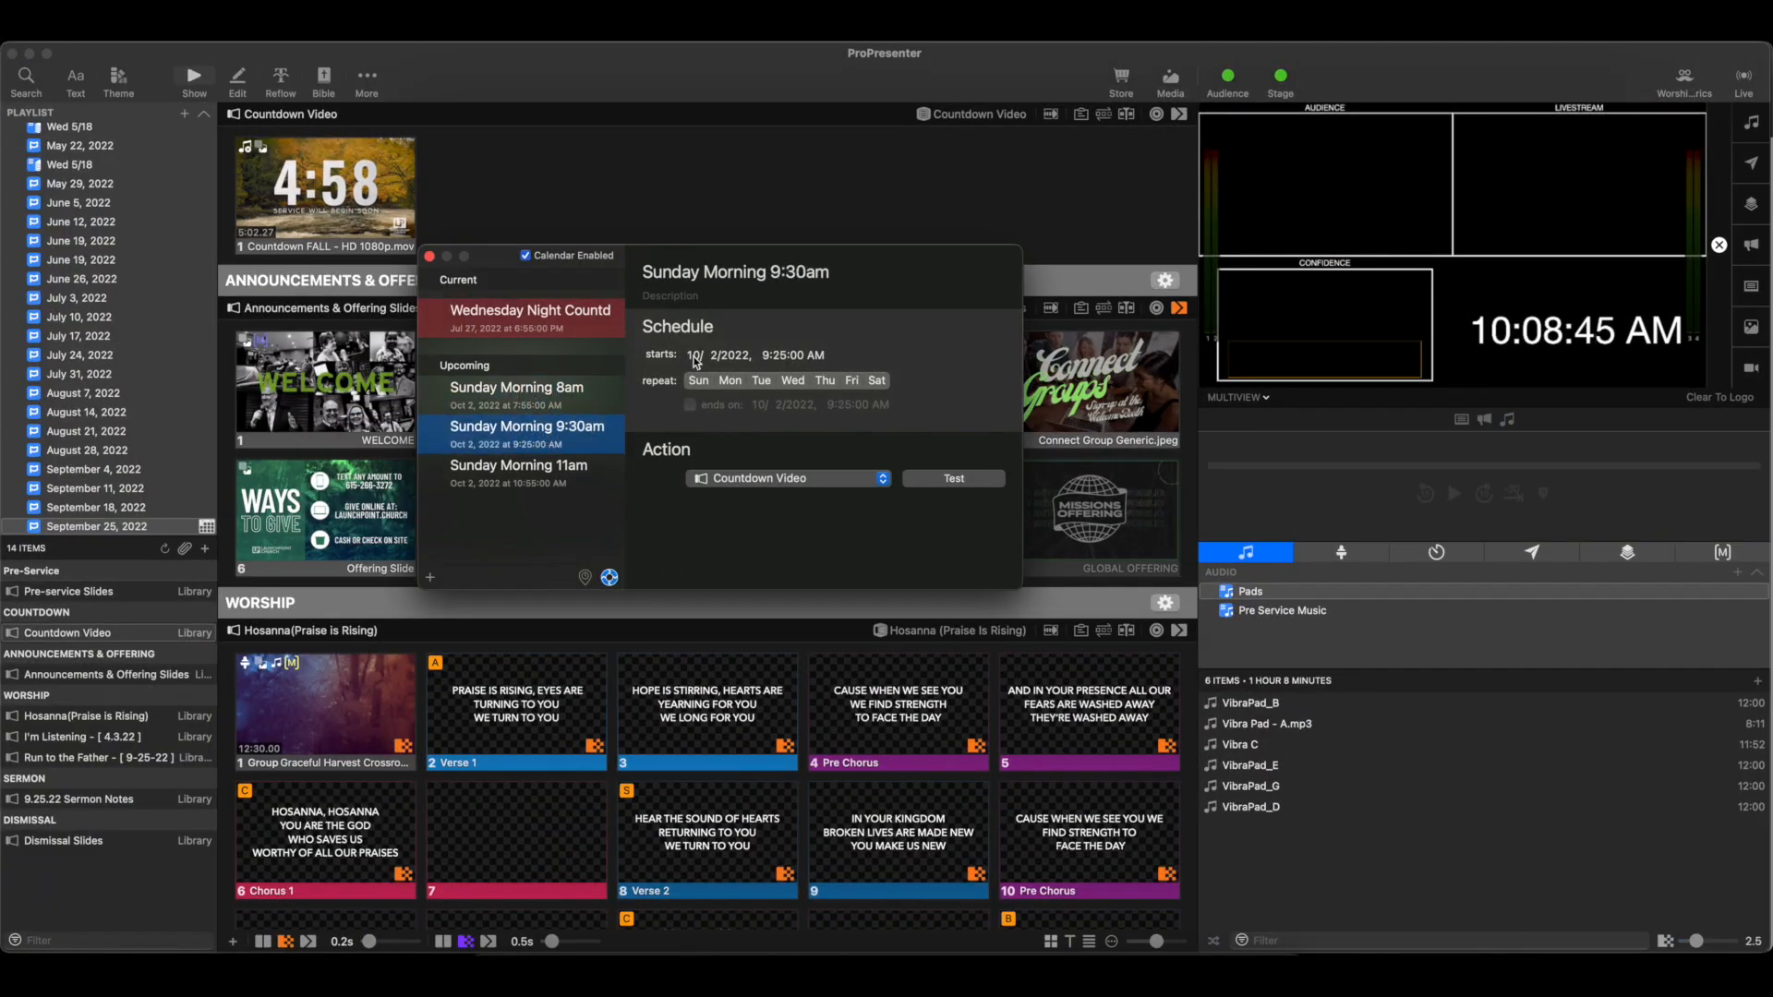
left_click(769, 478)
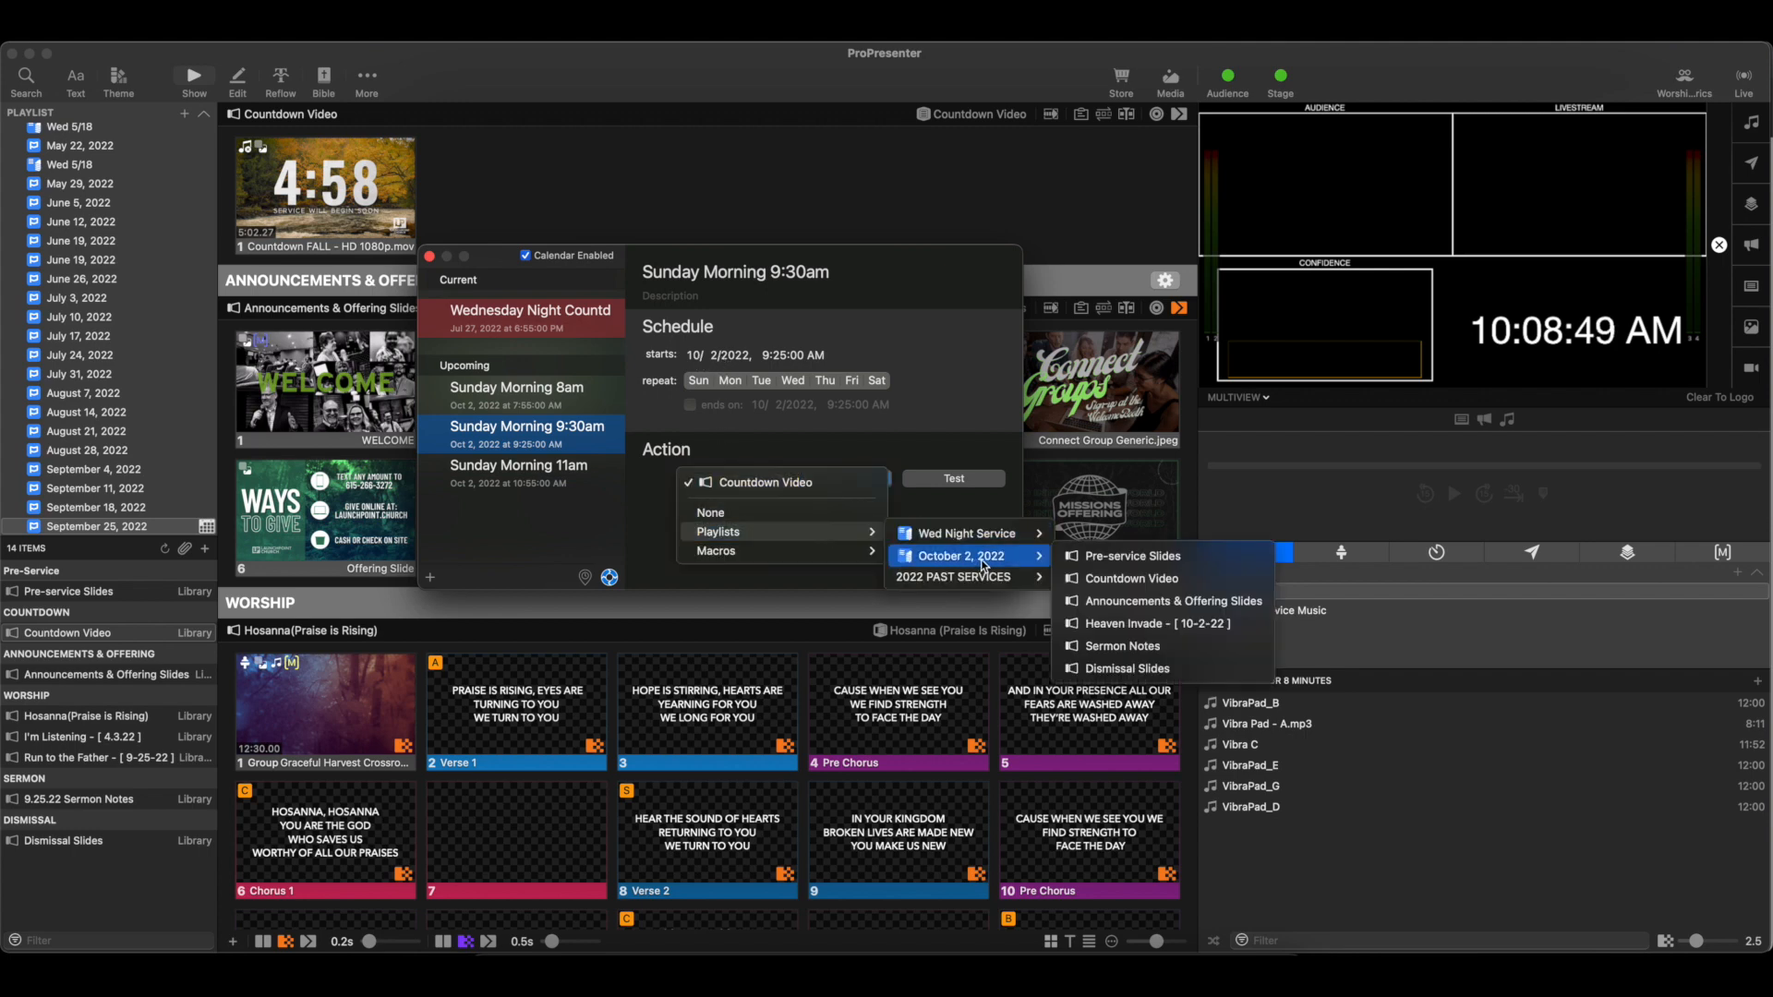
left_click(1131, 579)
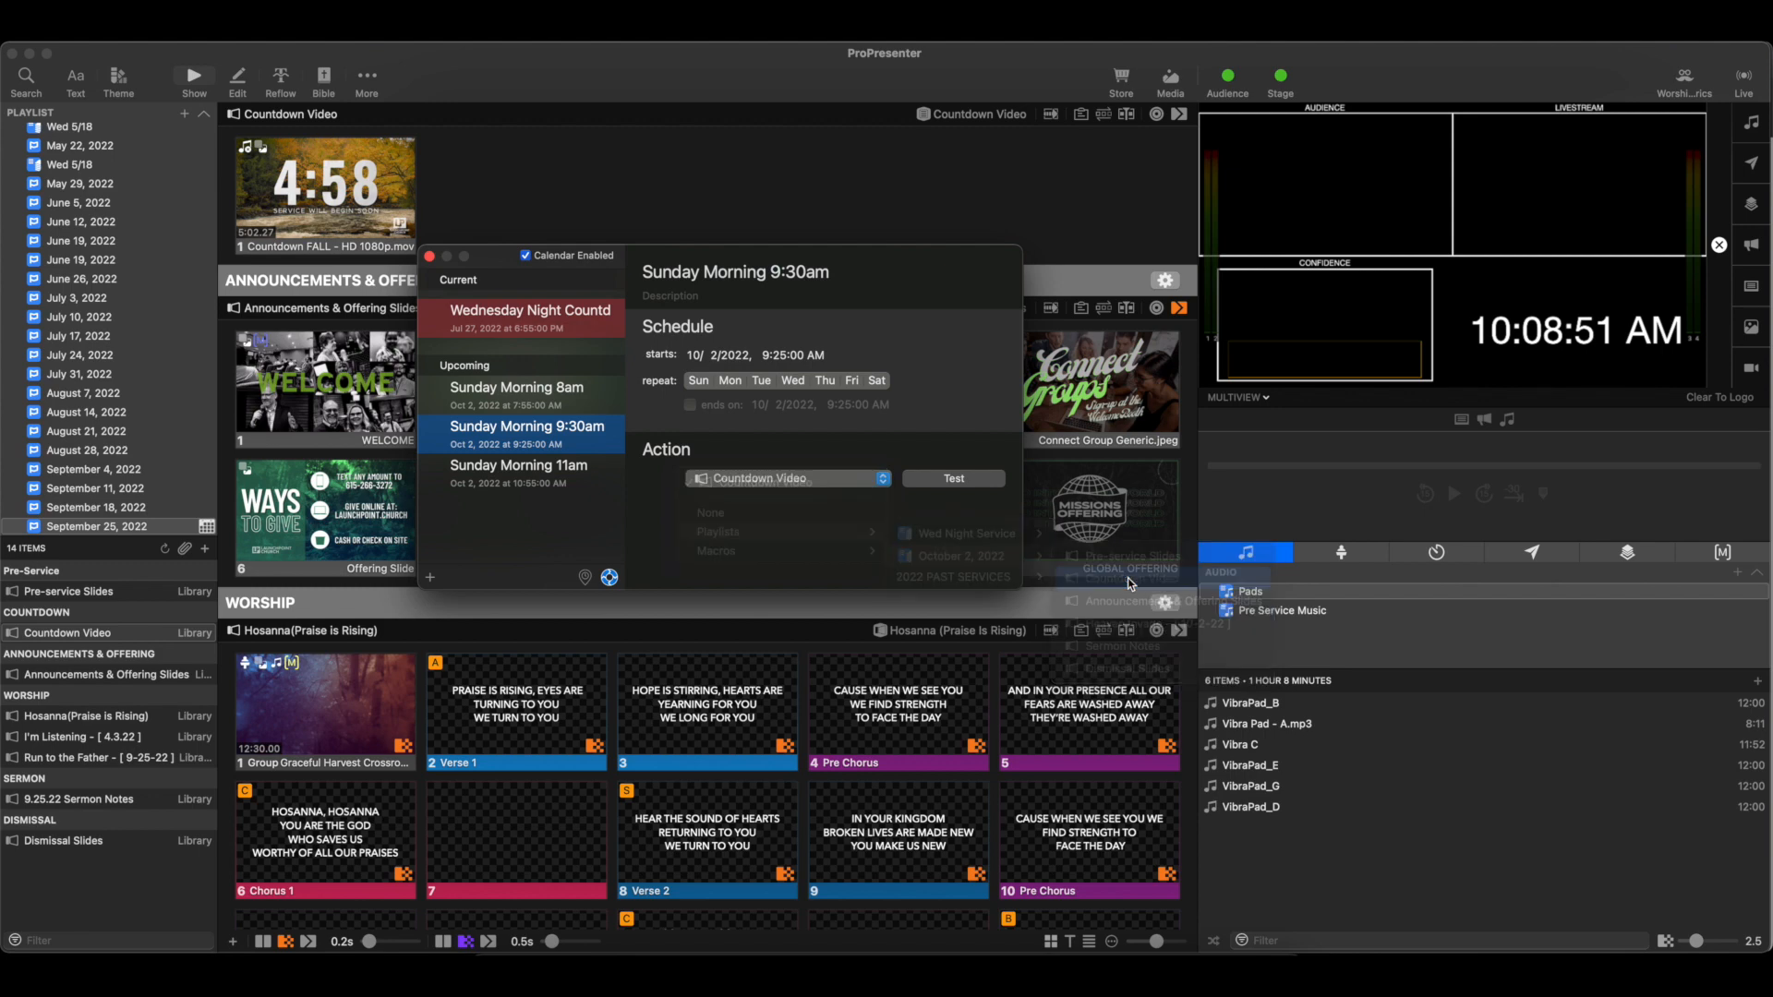
Step: Check the Sunday Morning 8am event and test the 9:30am event's reassigned action
left_click(528, 401)
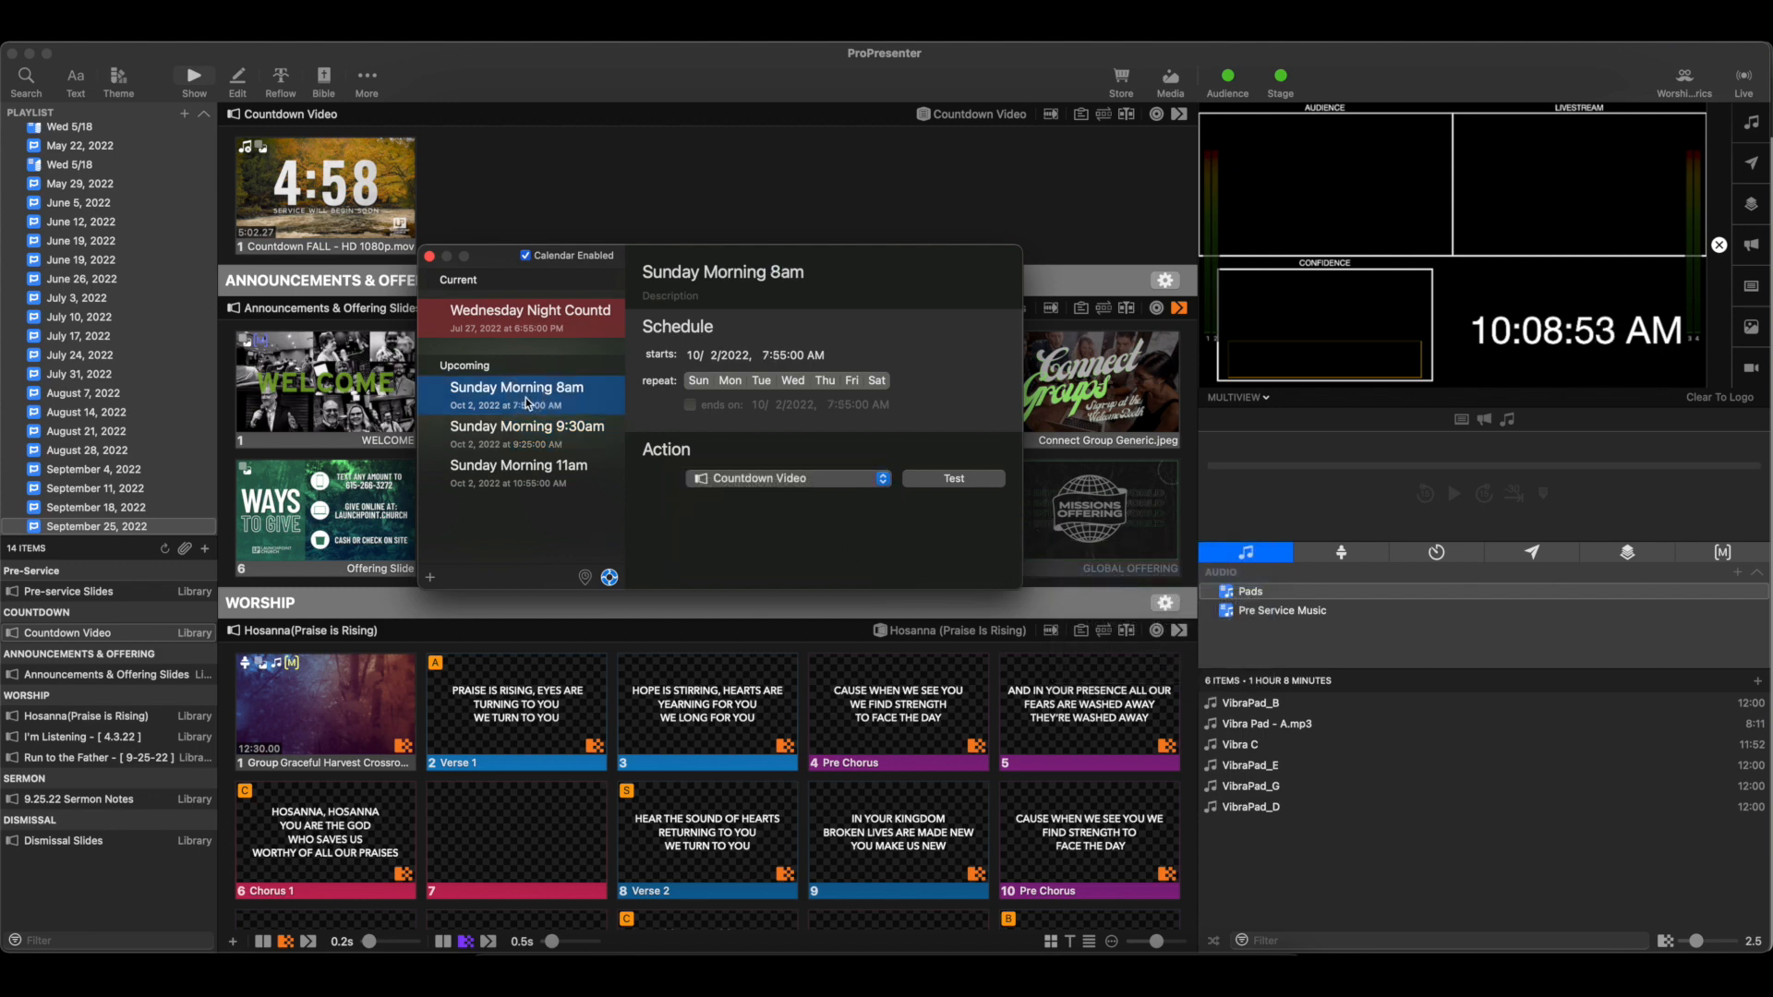
left_click(533, 439)
left_click(971, 480)
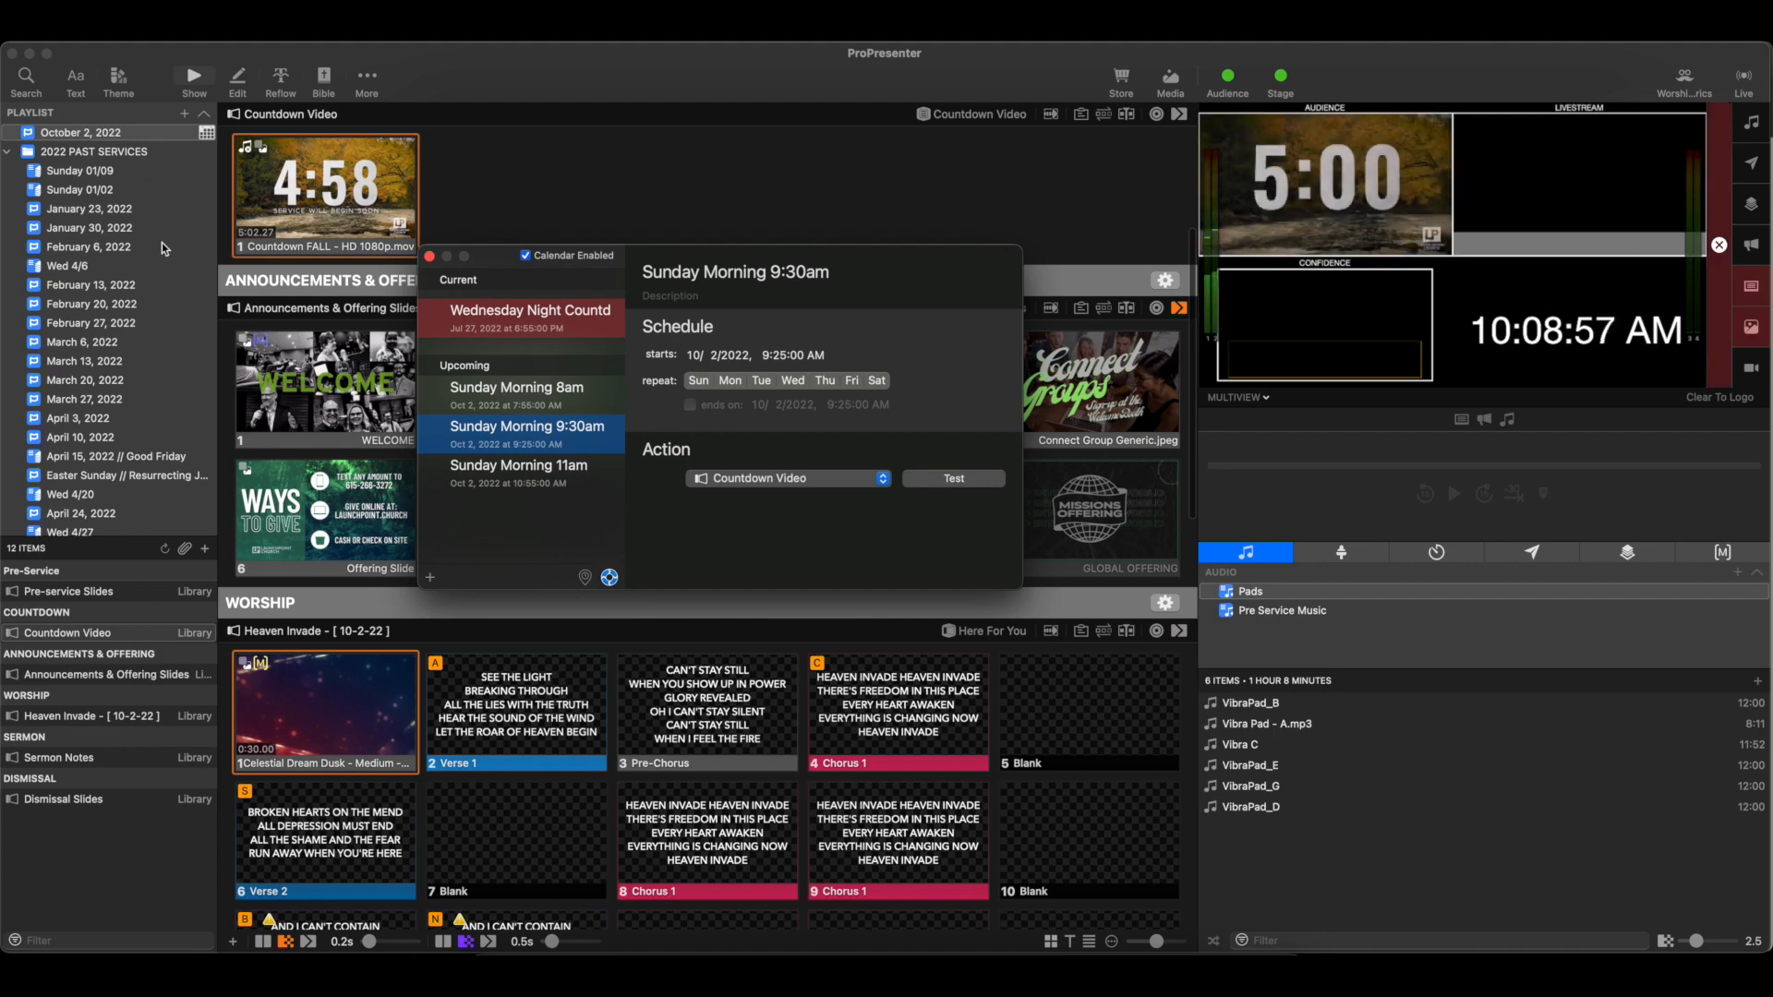
Step: Collapse the 2022 PAST SERVICES folder, return to the Pre-Service slides and clear all output
left_click(7, 152)
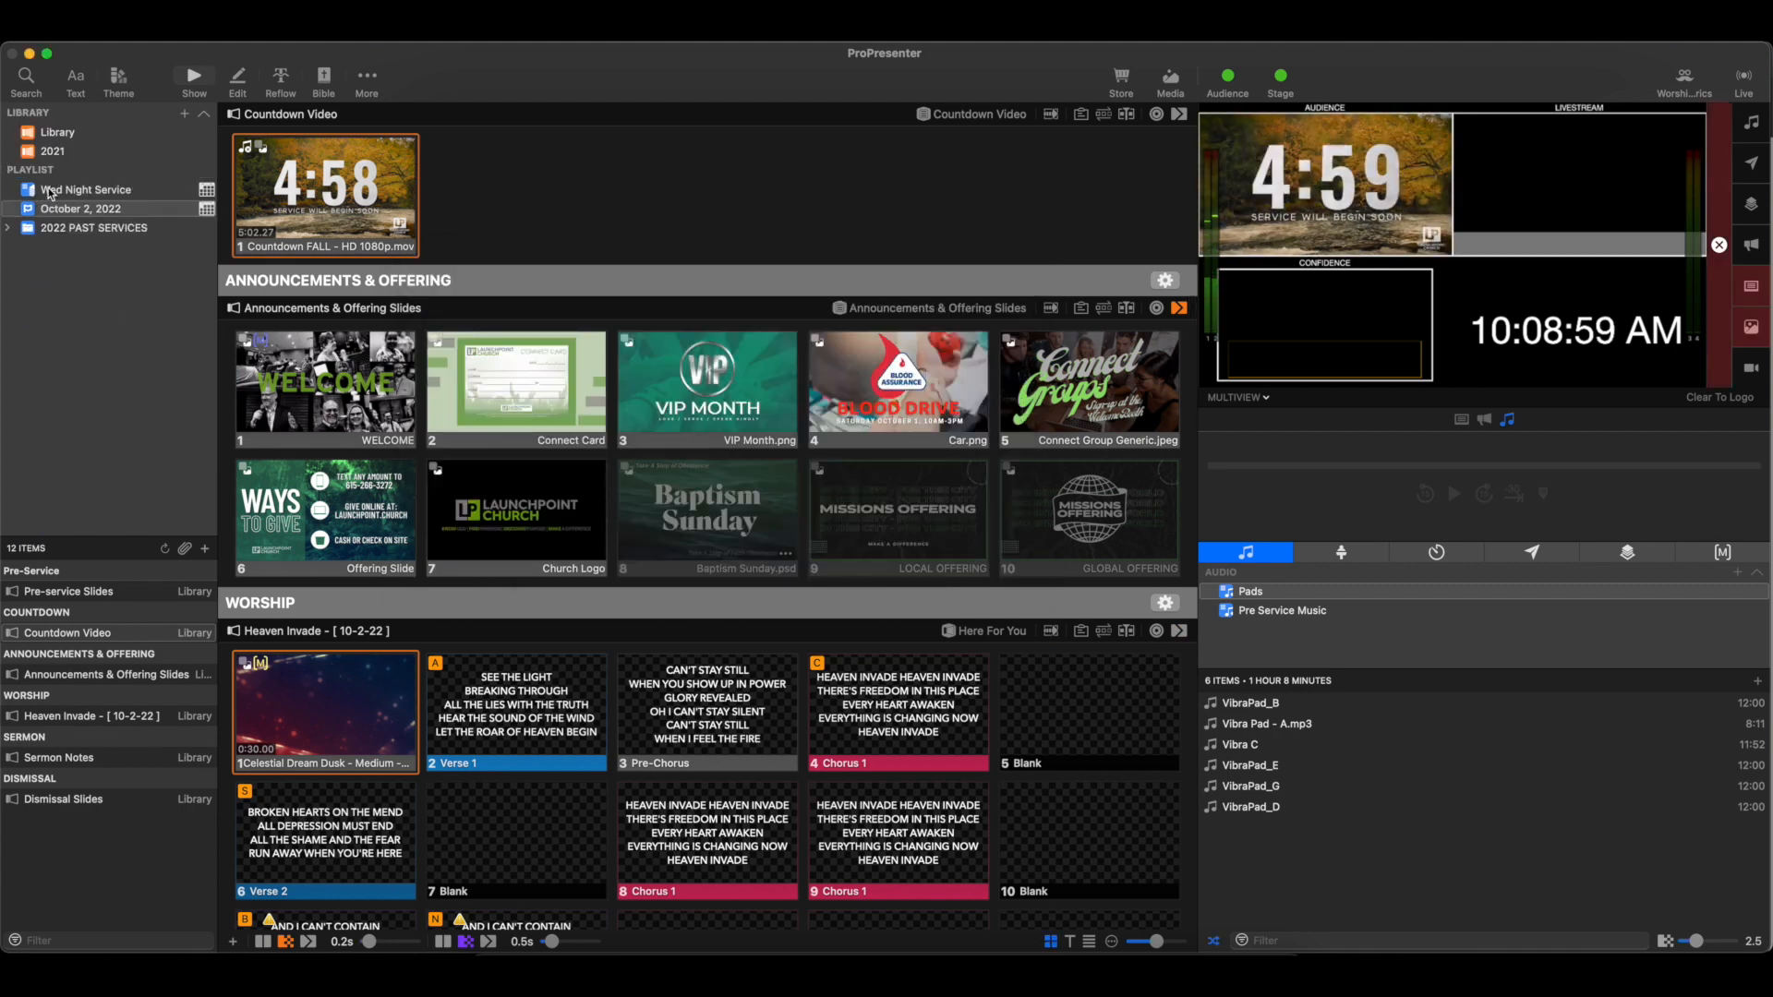
left_click(99, 714)
scroll(521, 555, "up", 5)
scroll(522, 554, "up", 10)
left_click(1719, 246)
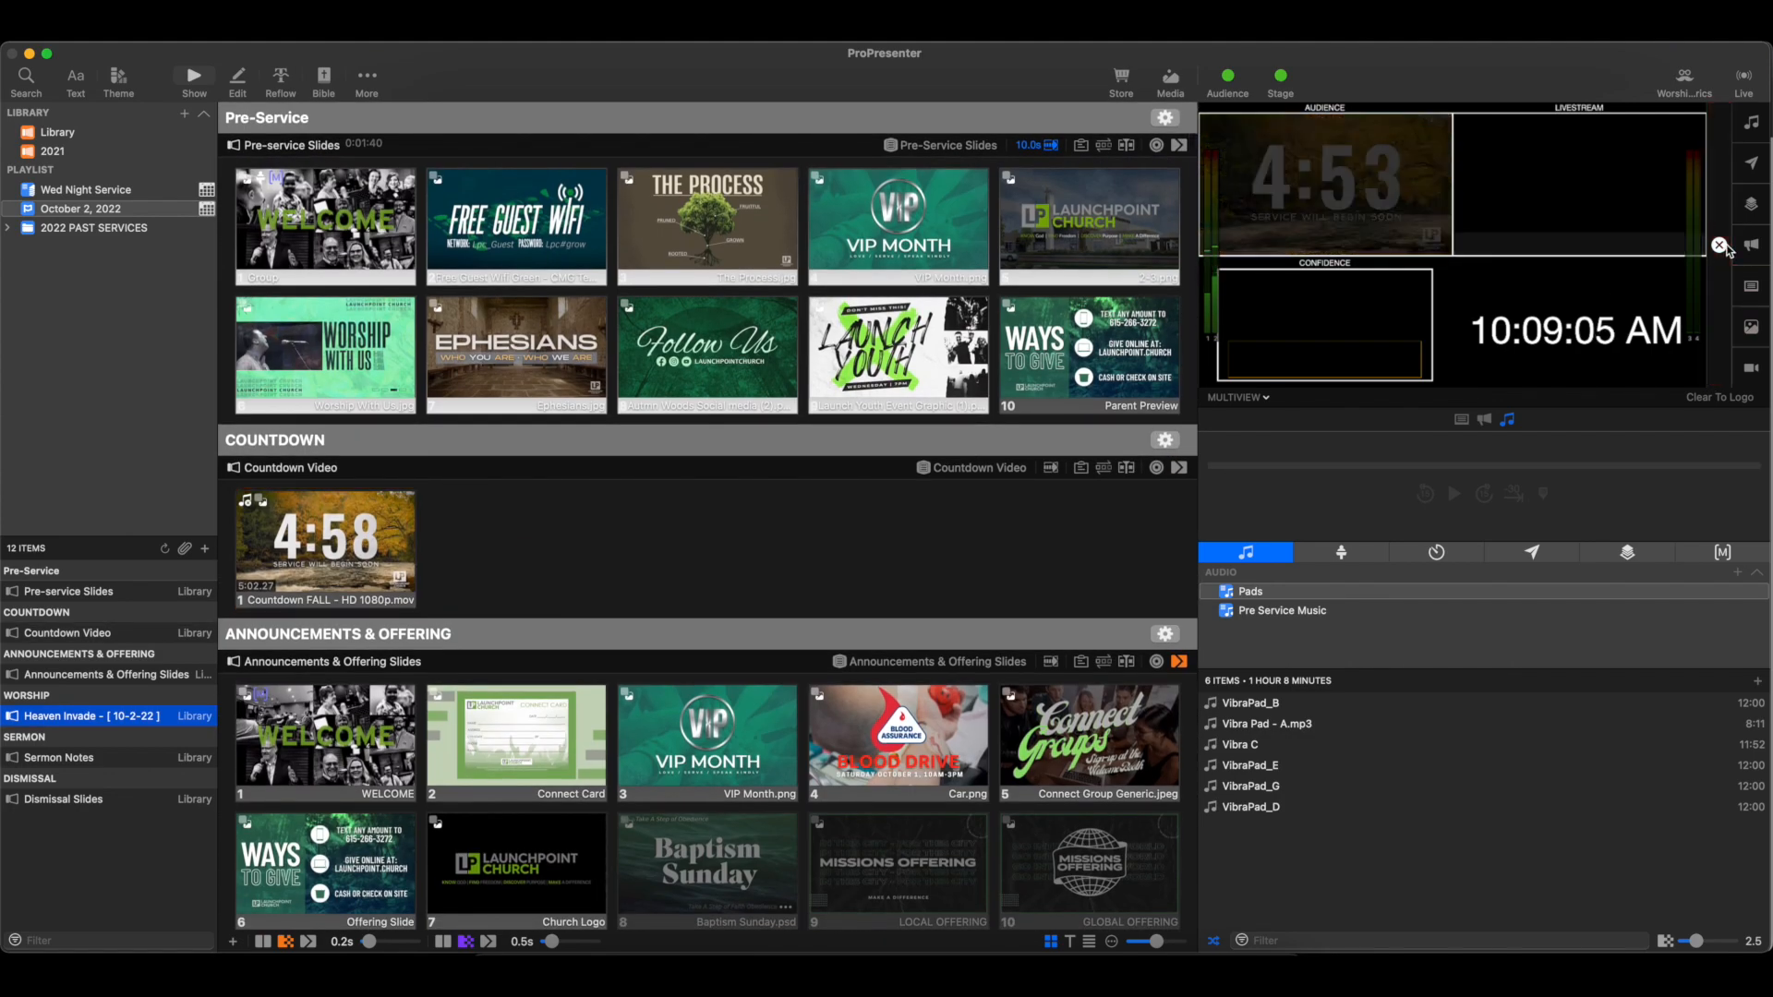